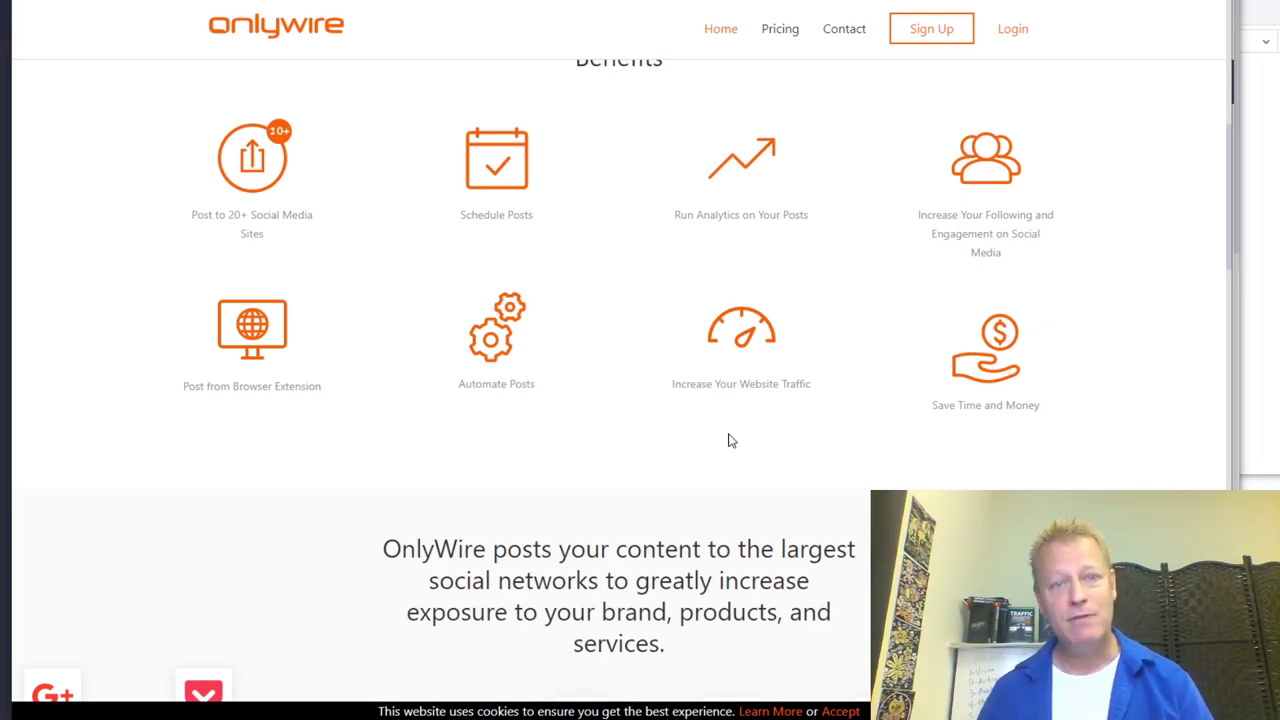
# Review the OnlyWire homepage's platform overview, benefits and supported social networks
pyautogui.scroll(5, 727, 438)
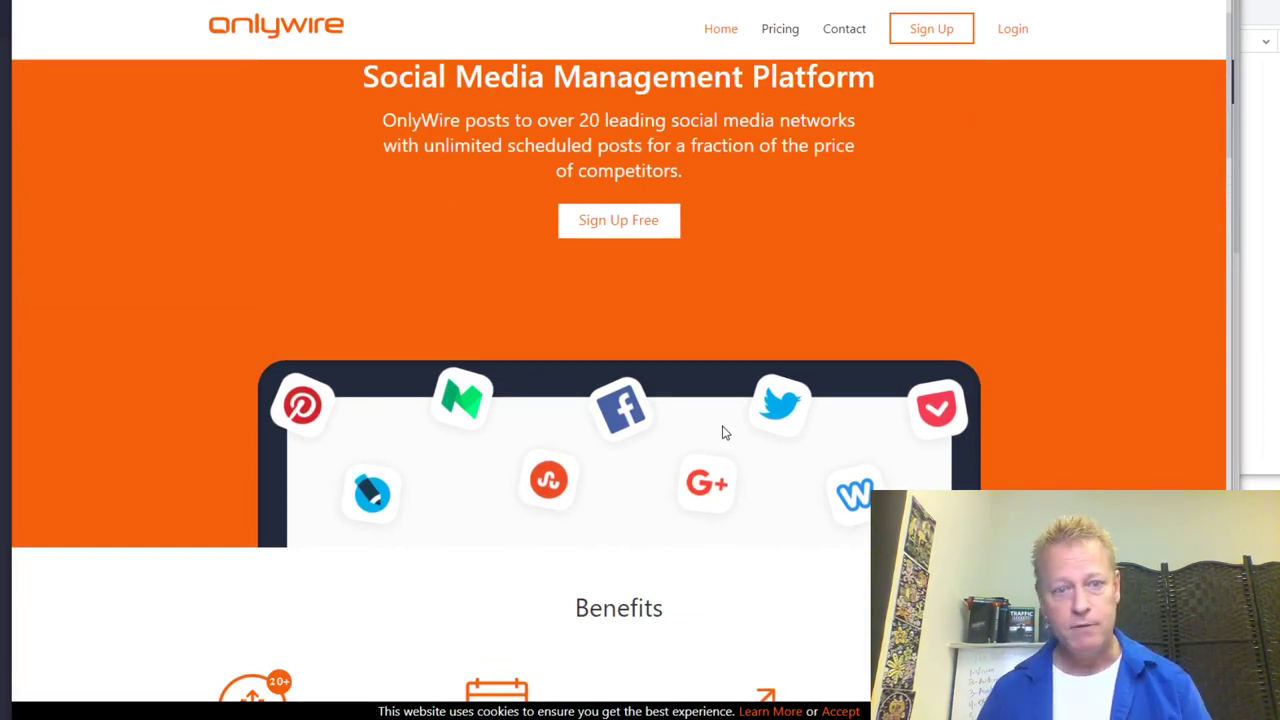
pyautogui.scroll(-1, 726, 433)
pyautogui.scroll(-9, 640, 446)
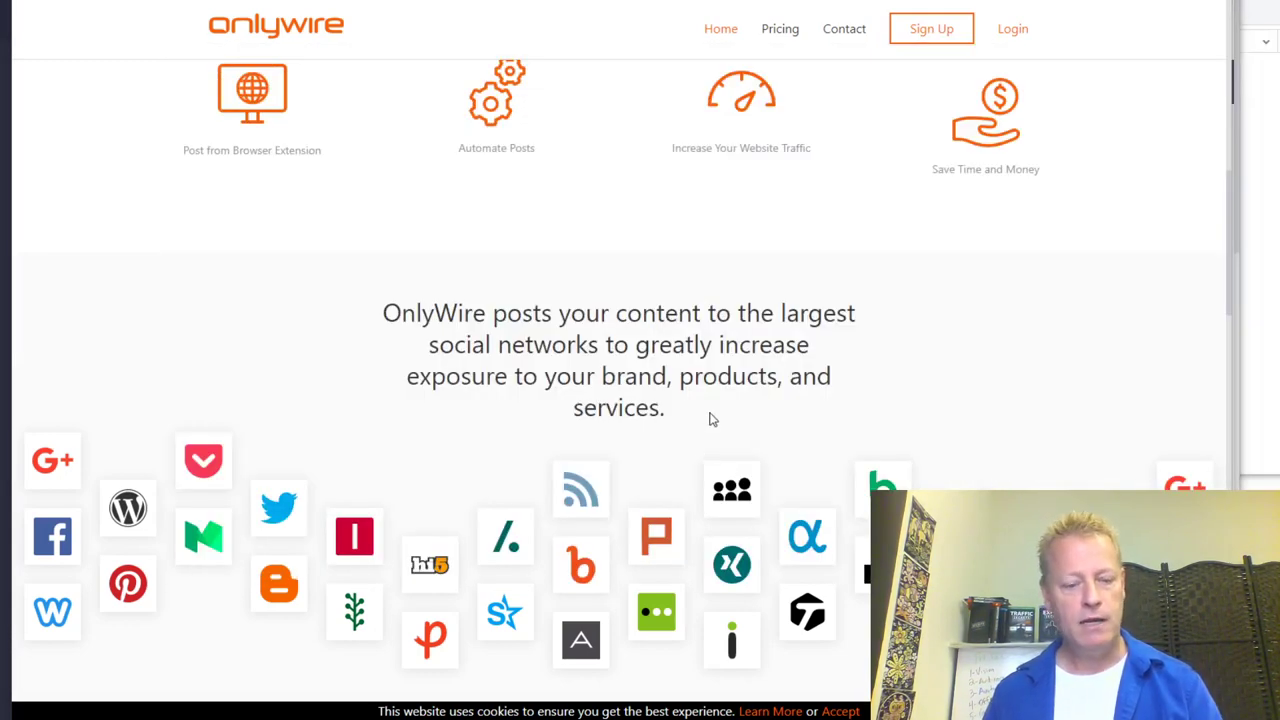
# Switch to the OnlyWire account dashboard and look through the list of recent posts
pyautogui.hotkey('alt', 'Tab')
pyautogui.press('Tab')
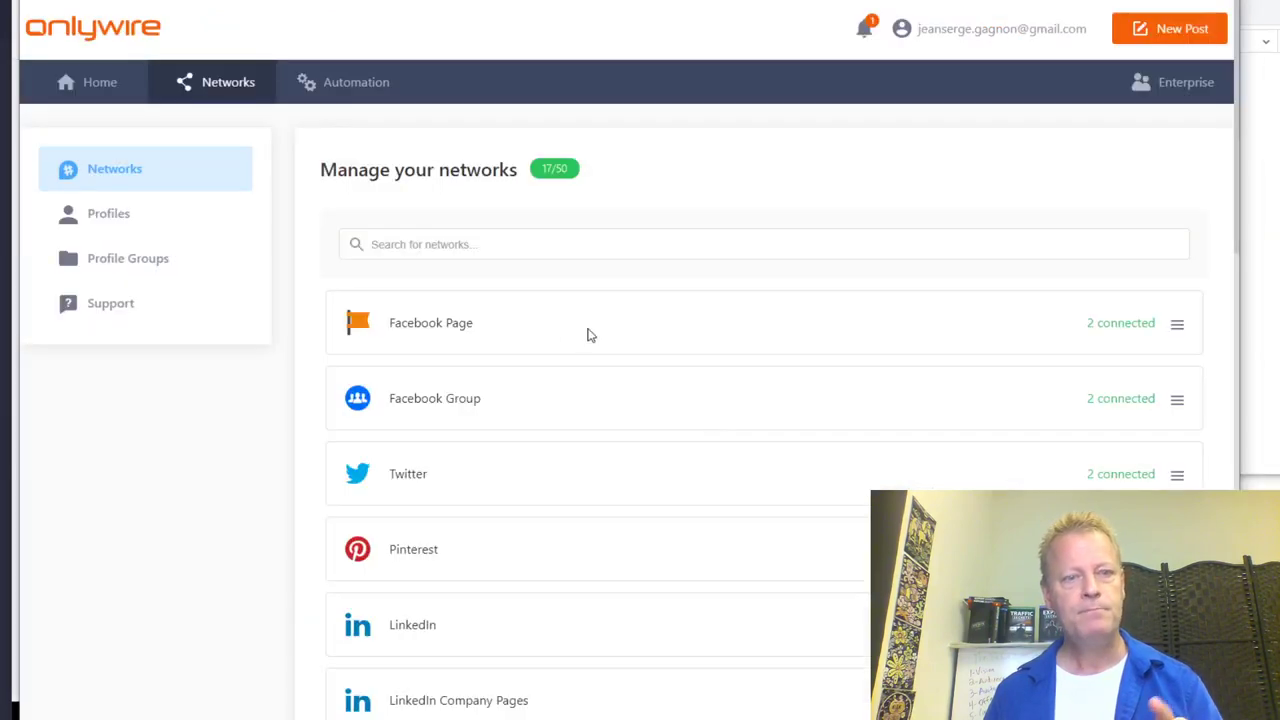
pyautogui.click(96, 97)
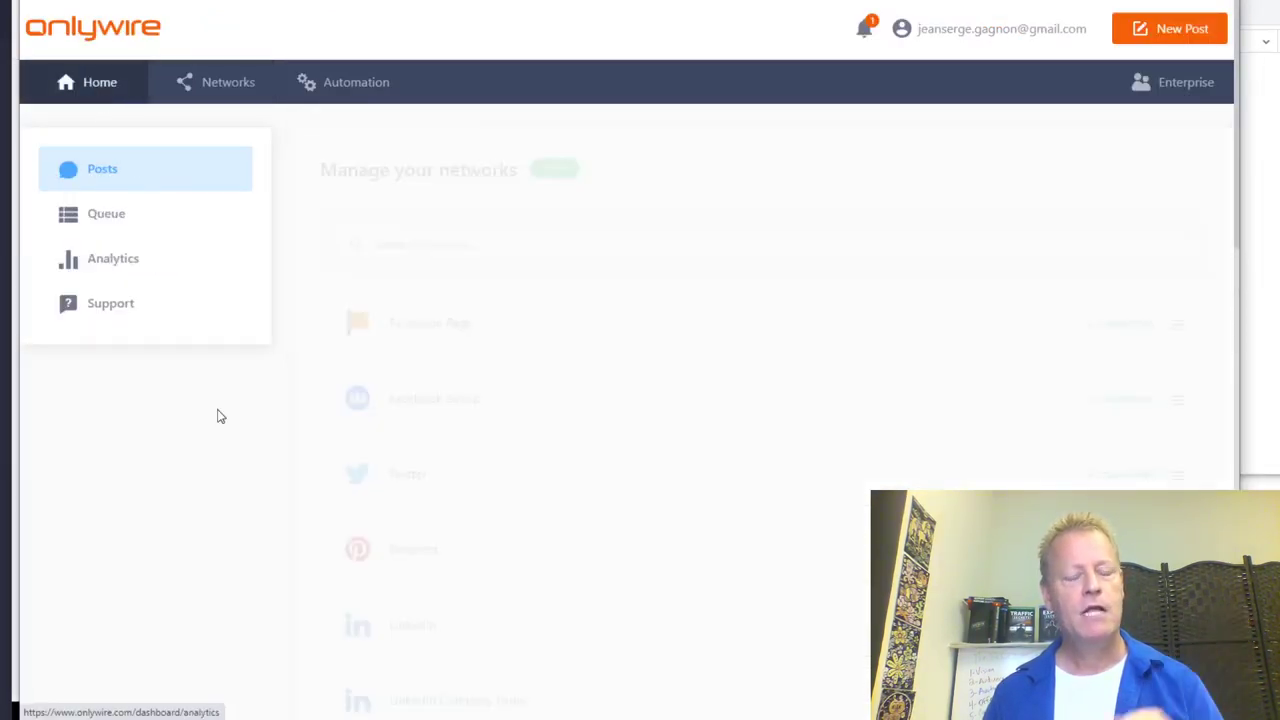
pyautogui.scroll(-5, 785, 470)
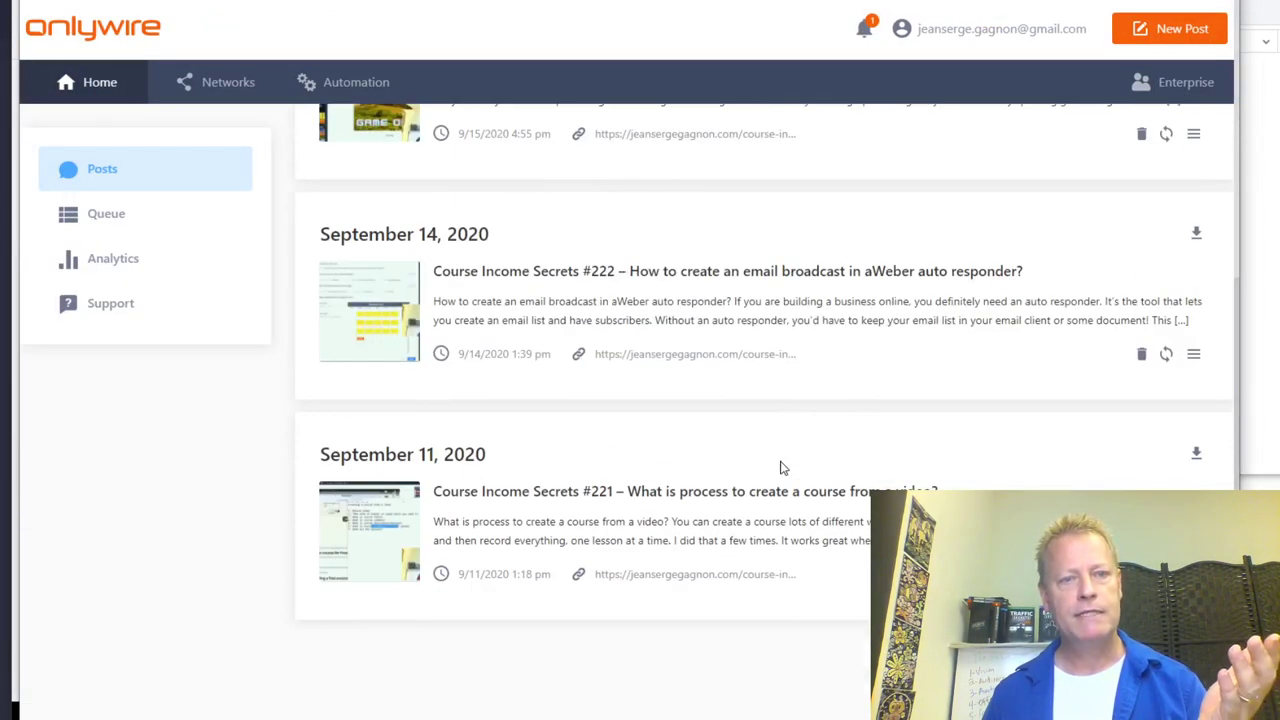
pyautogui.scroll(5, 783, 468)
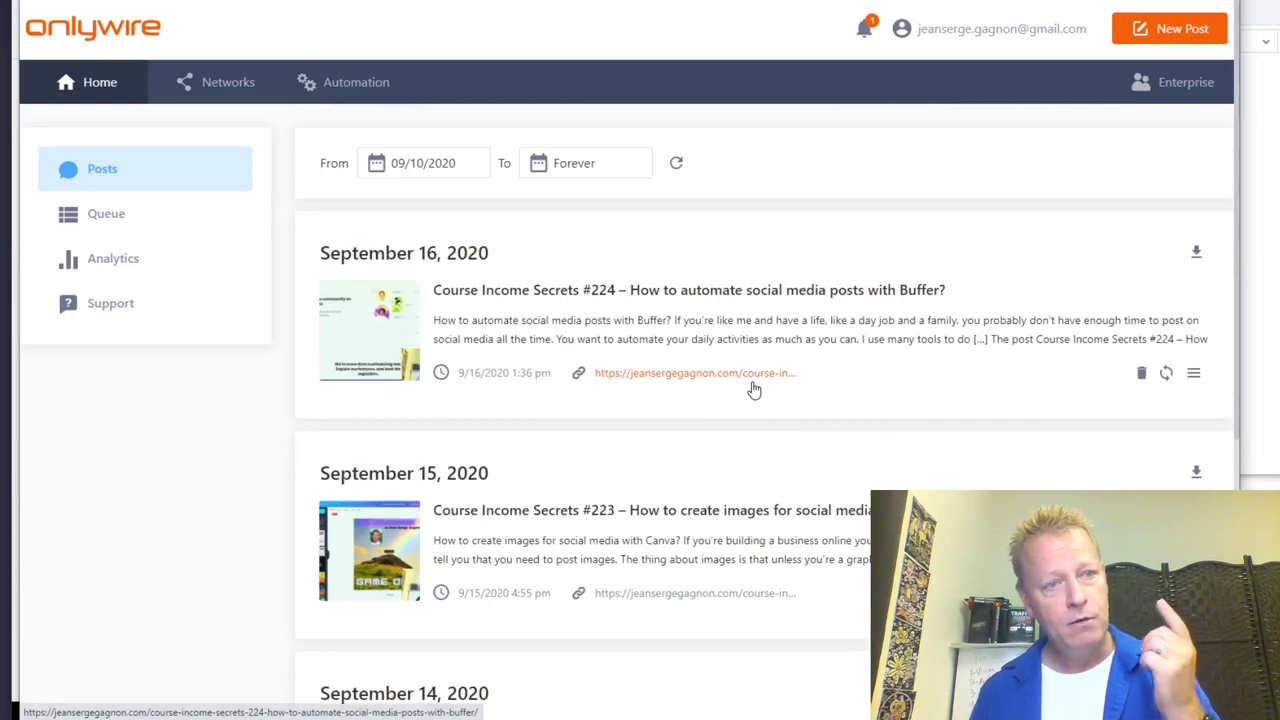
# Inspect the automation feed sources, viewing the selected network profiles of the first feed and of the active blog feed
pyautogui.click(325, 84)
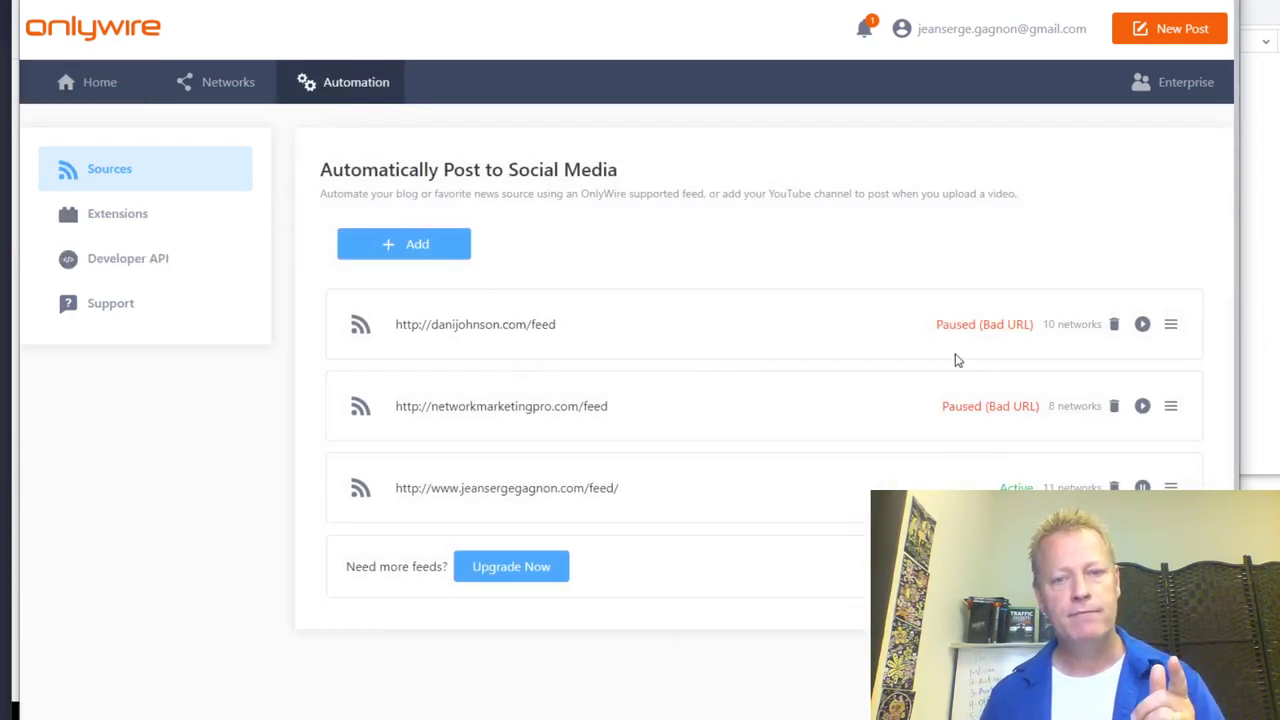
pyautogui.moveTo(415, 325); pyautogui.dragTo(560, 320)
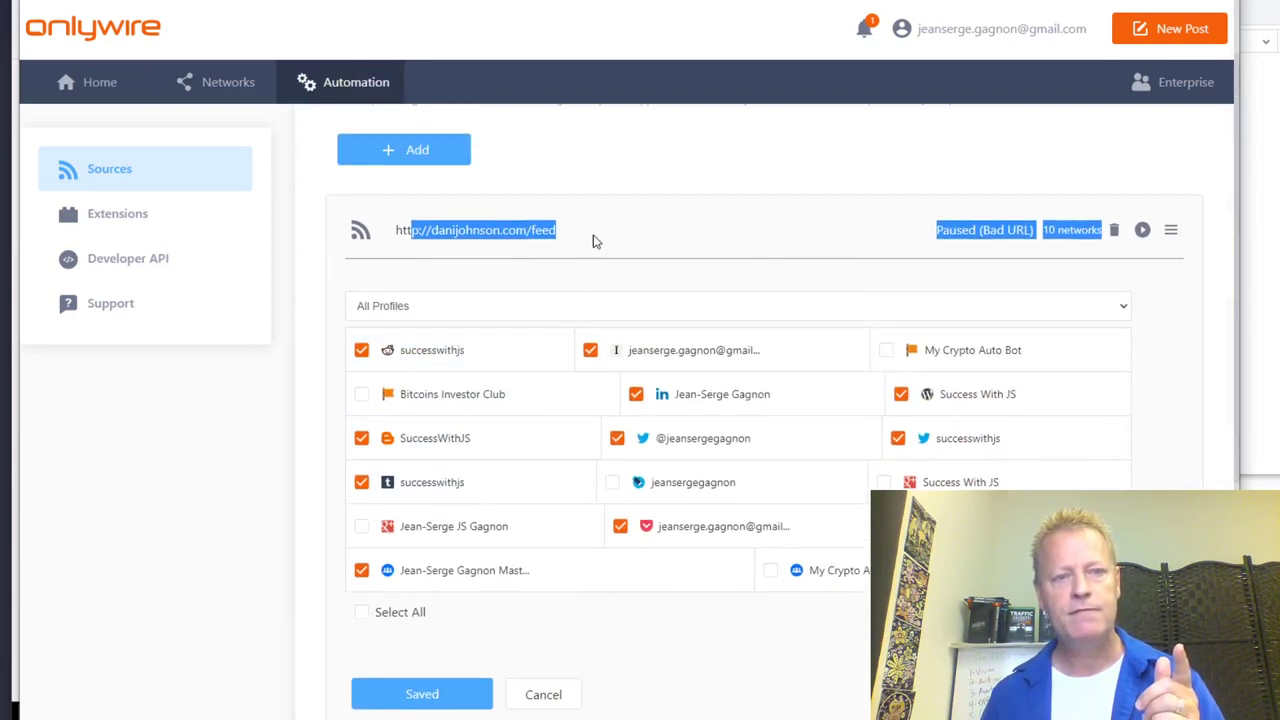
pyautogui.click(593, 241)
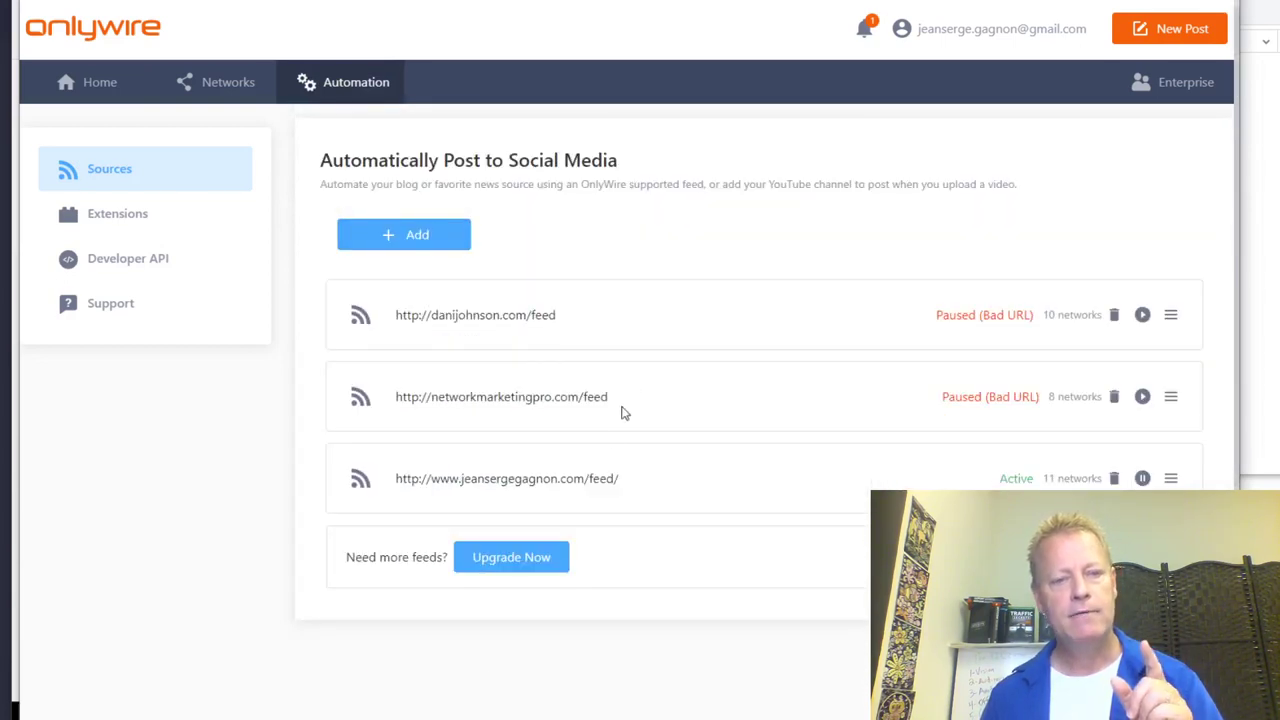
pyautogui.click(661, 492)
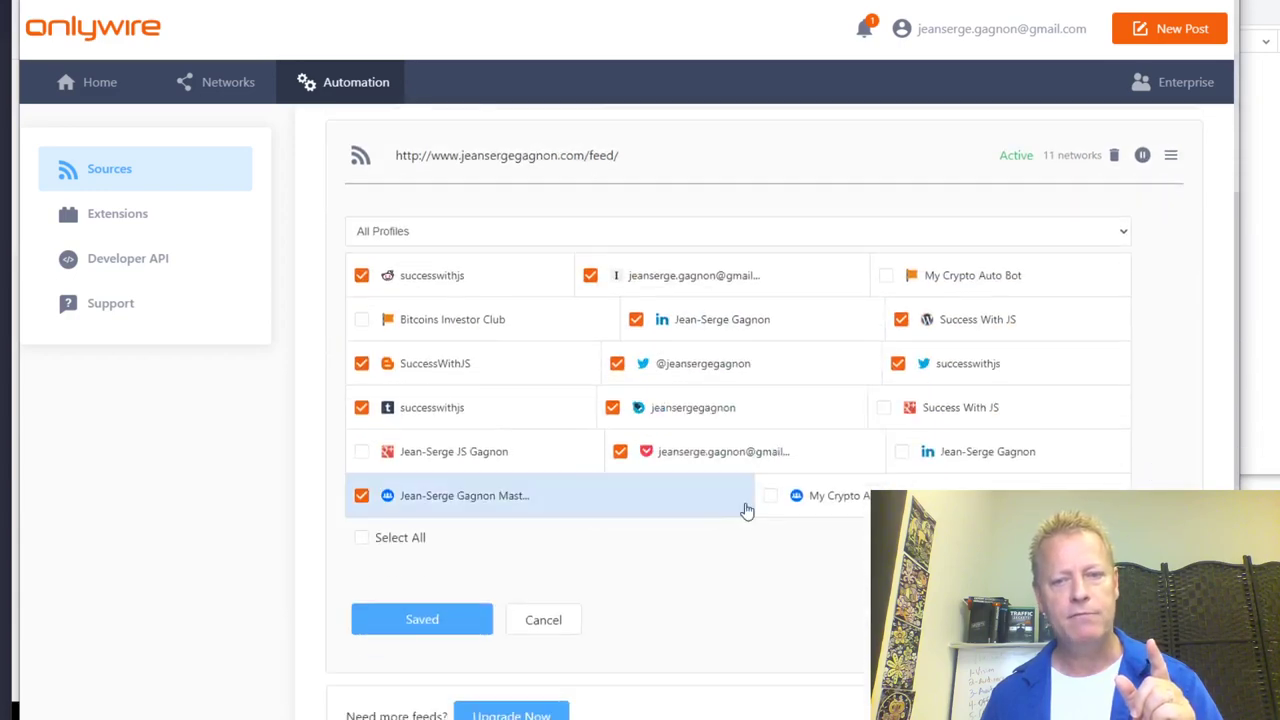
pyautogui.click(630, 157)
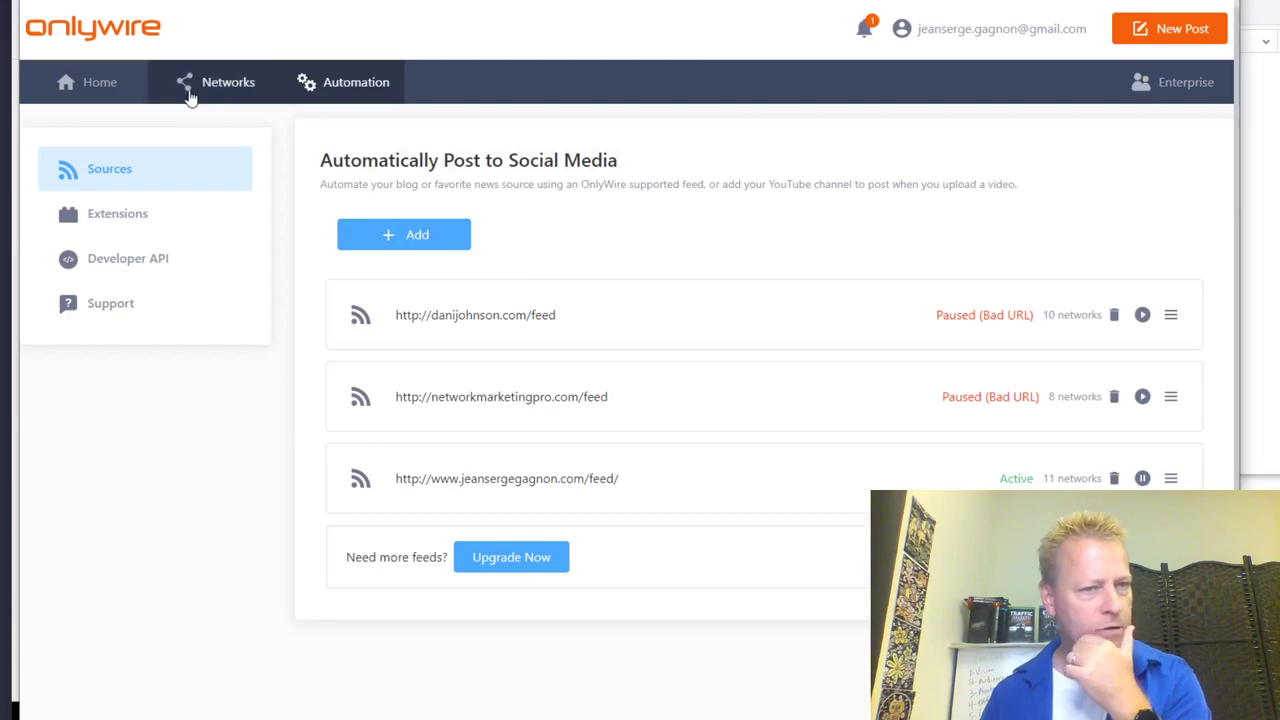
# Examine the full list of manageable social networks and their connection status, from Facebook Page to Pocket
pyautogui.click(112, 86)
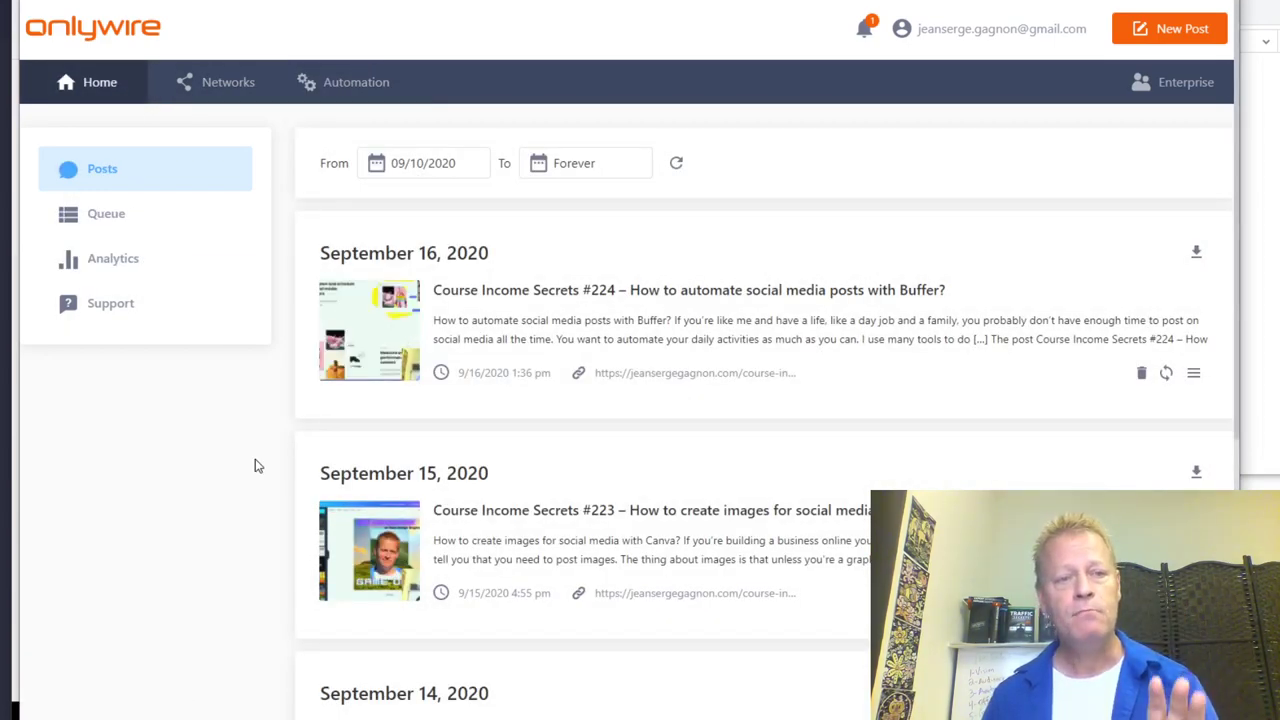
pyautogui.click(229, 88)
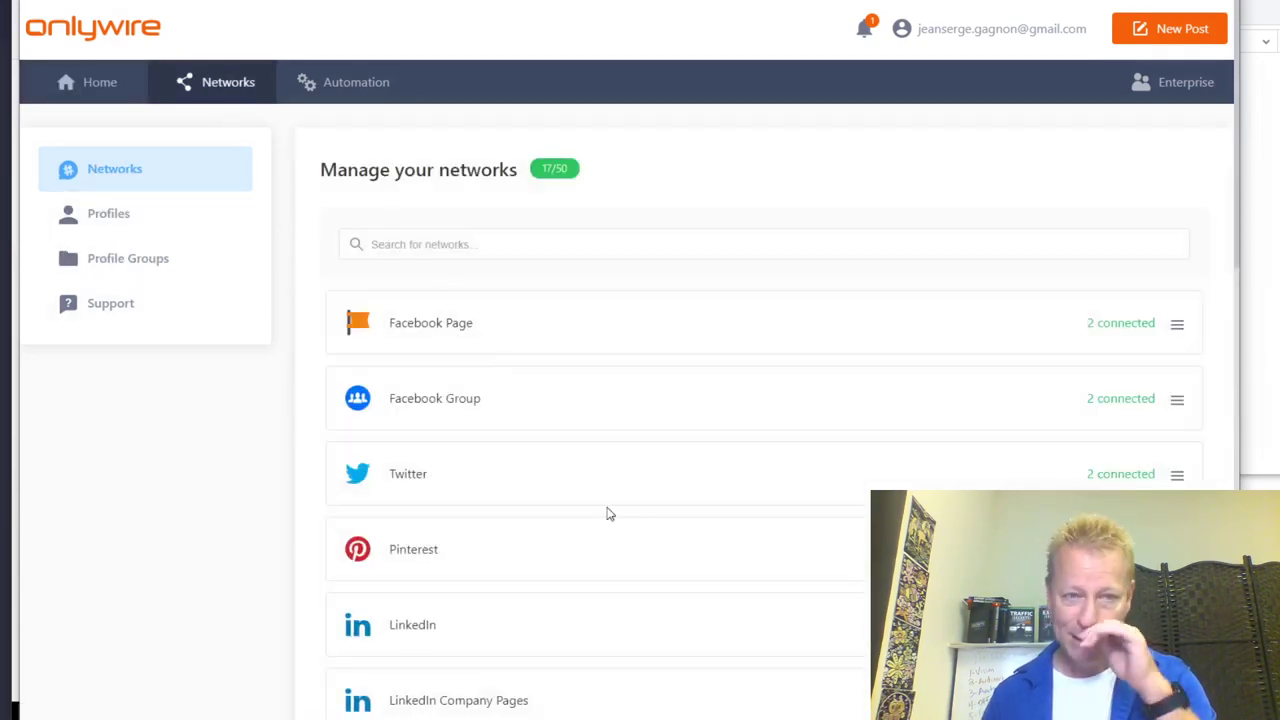
pyautogui.scroll(-3, 614, 508)
pyautogui.scroll(3, 623, 517)
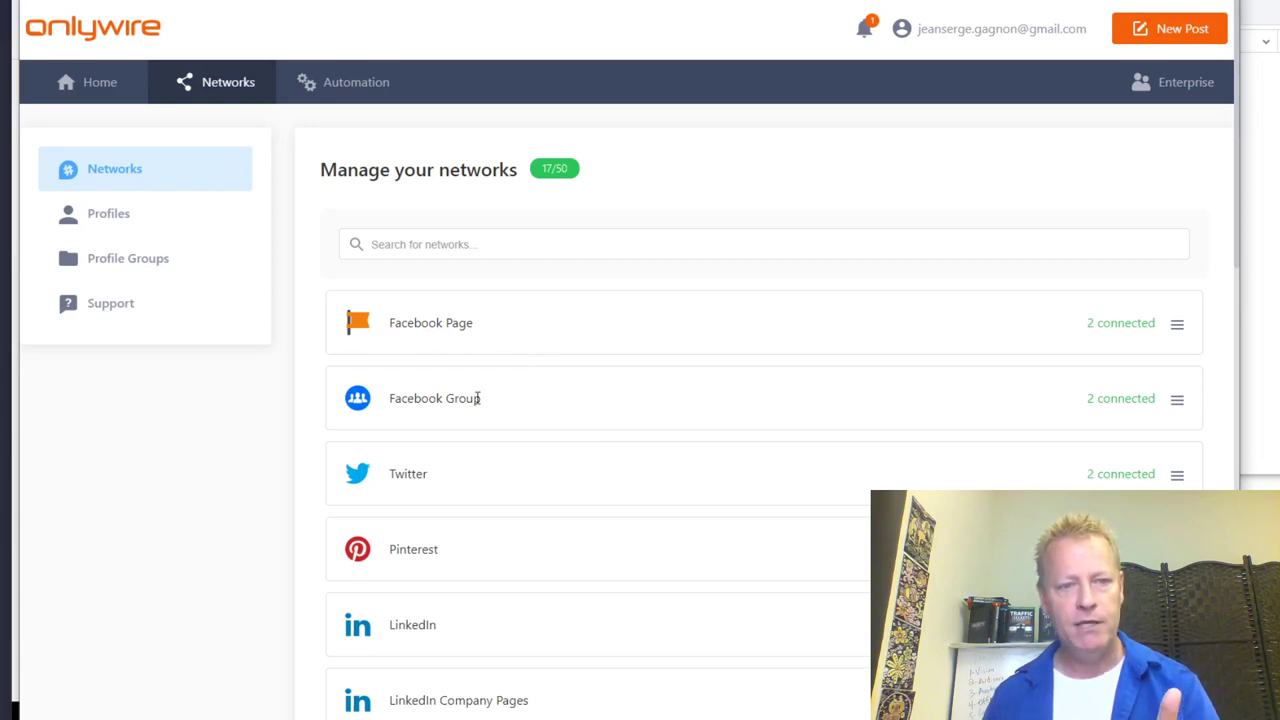
pyautogui.scroll(-2, 516, 514)
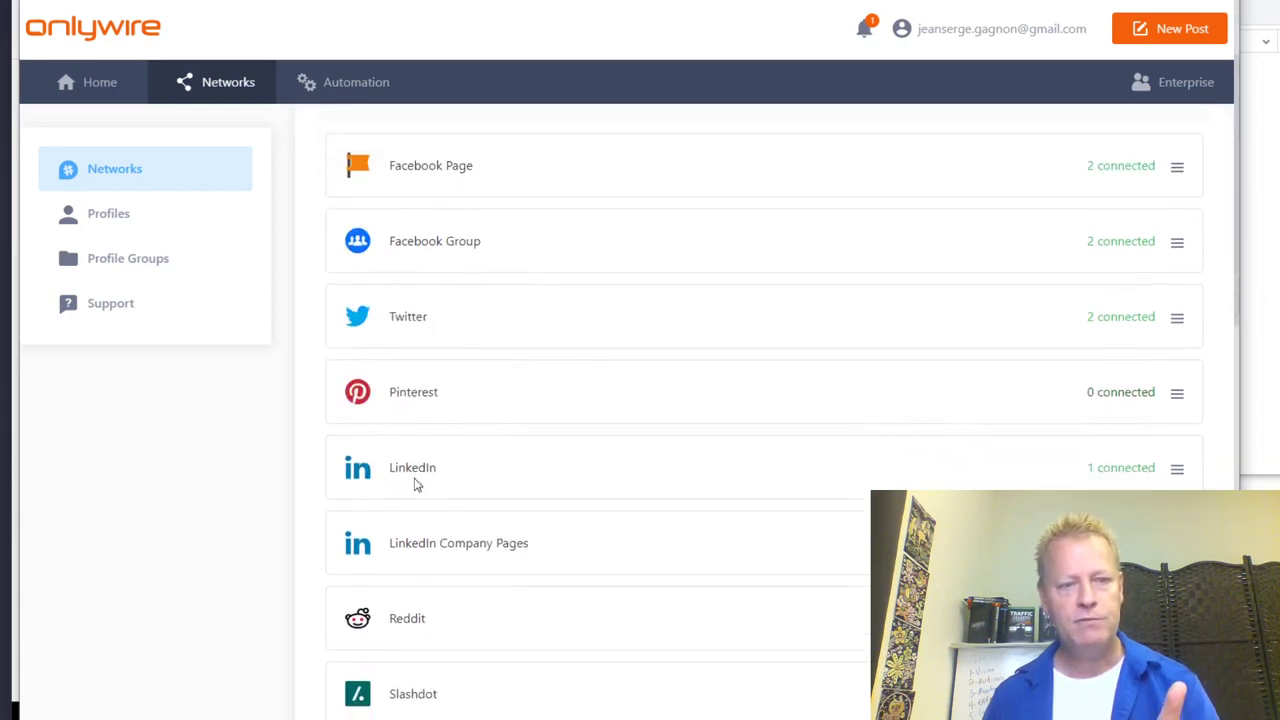
pyautogui.scroll(-2, 470, 440)
pyautogui.scroll(-2, 535, 500)
pyautogui.scroll(-3, 514, 474)
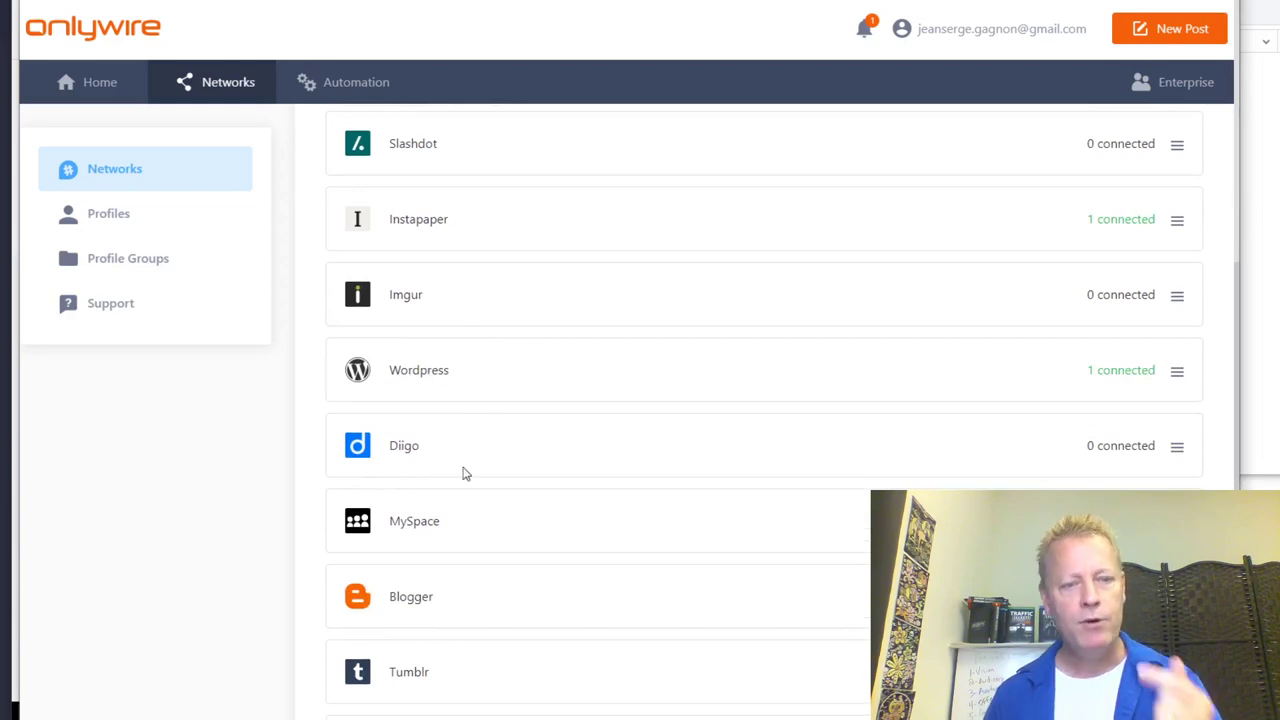
pyautogui.scroll(-2, 463, 473)
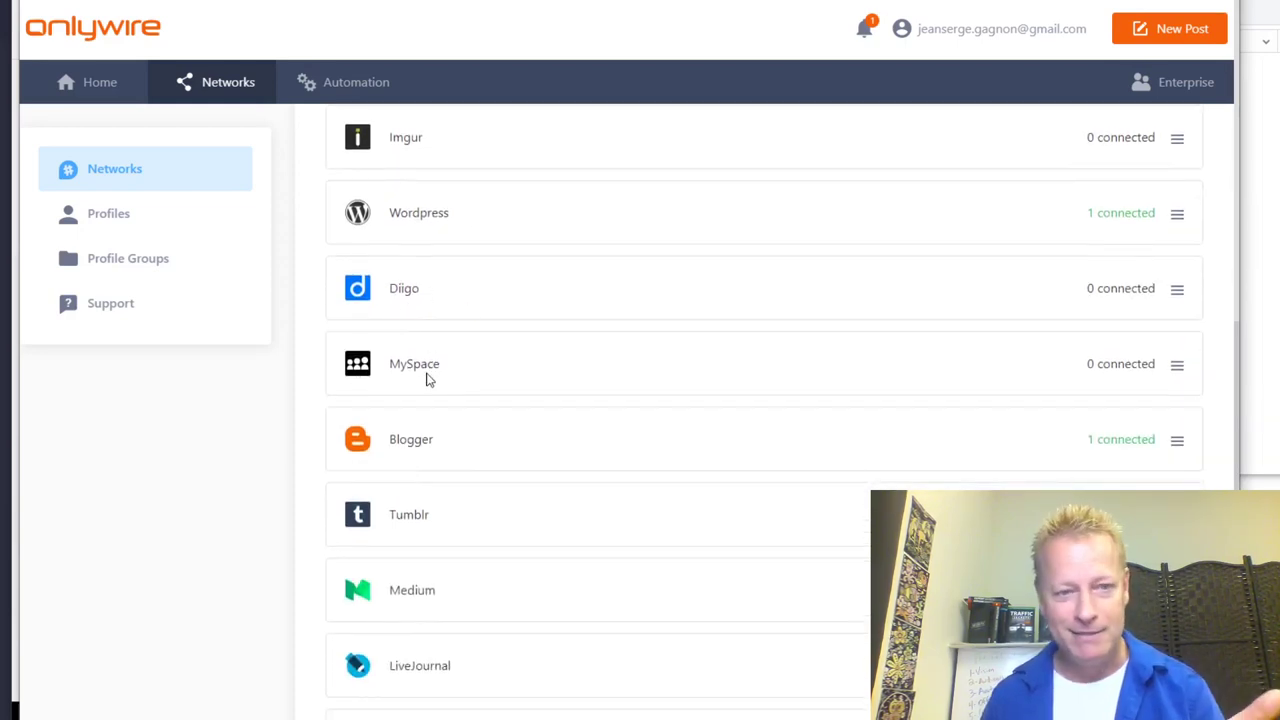
pyautogui.scroll(-2, 443, 428)
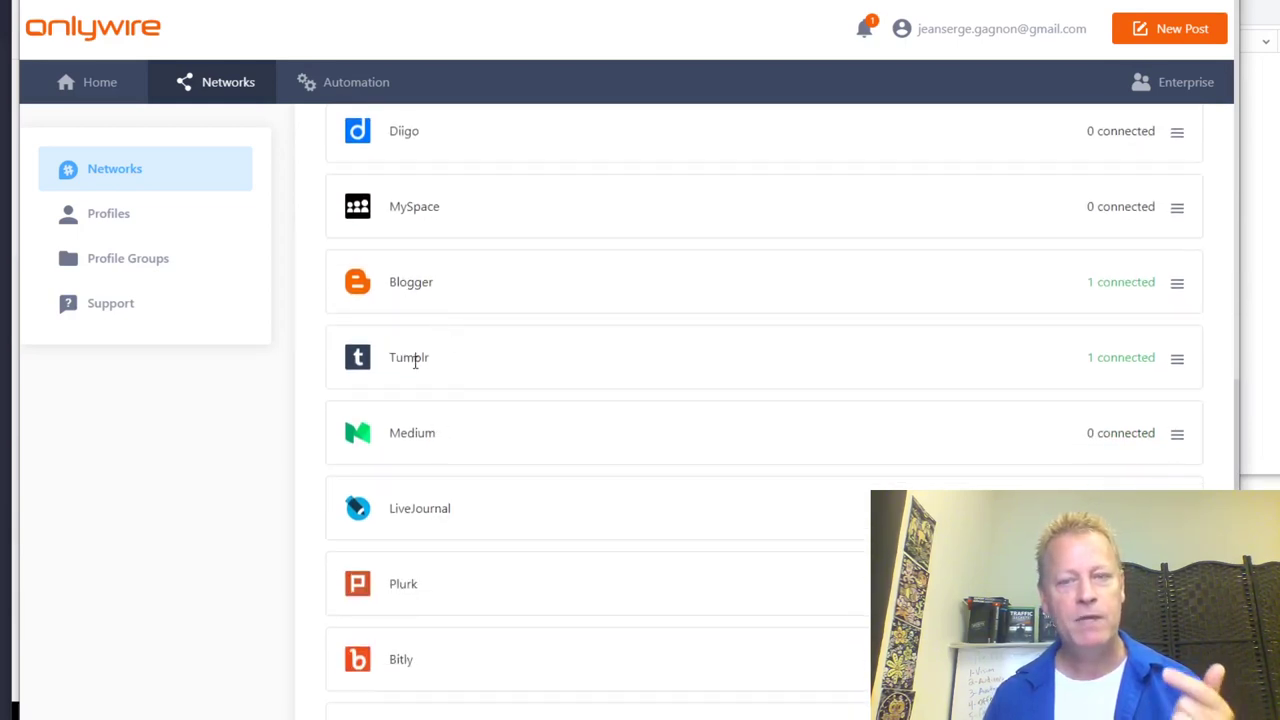
pyautogui.scroll(-2, 434, 512)
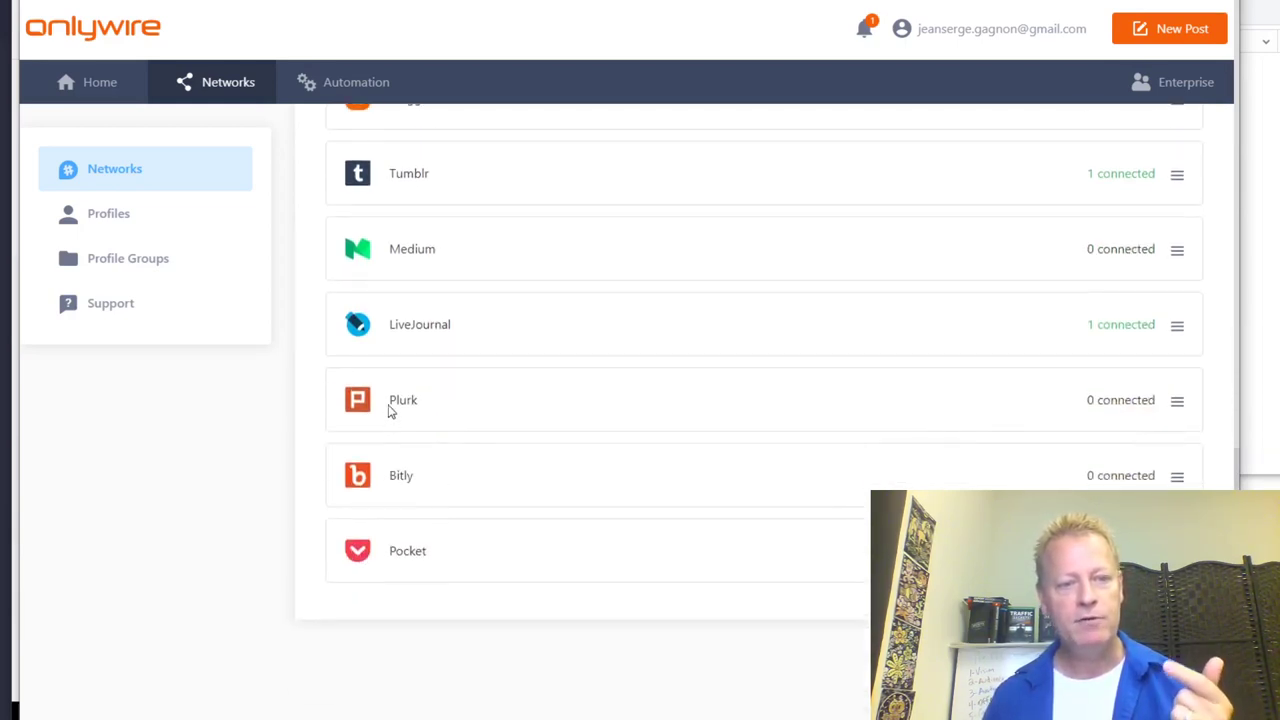
pyautogui.scroll(4, 610, 550)
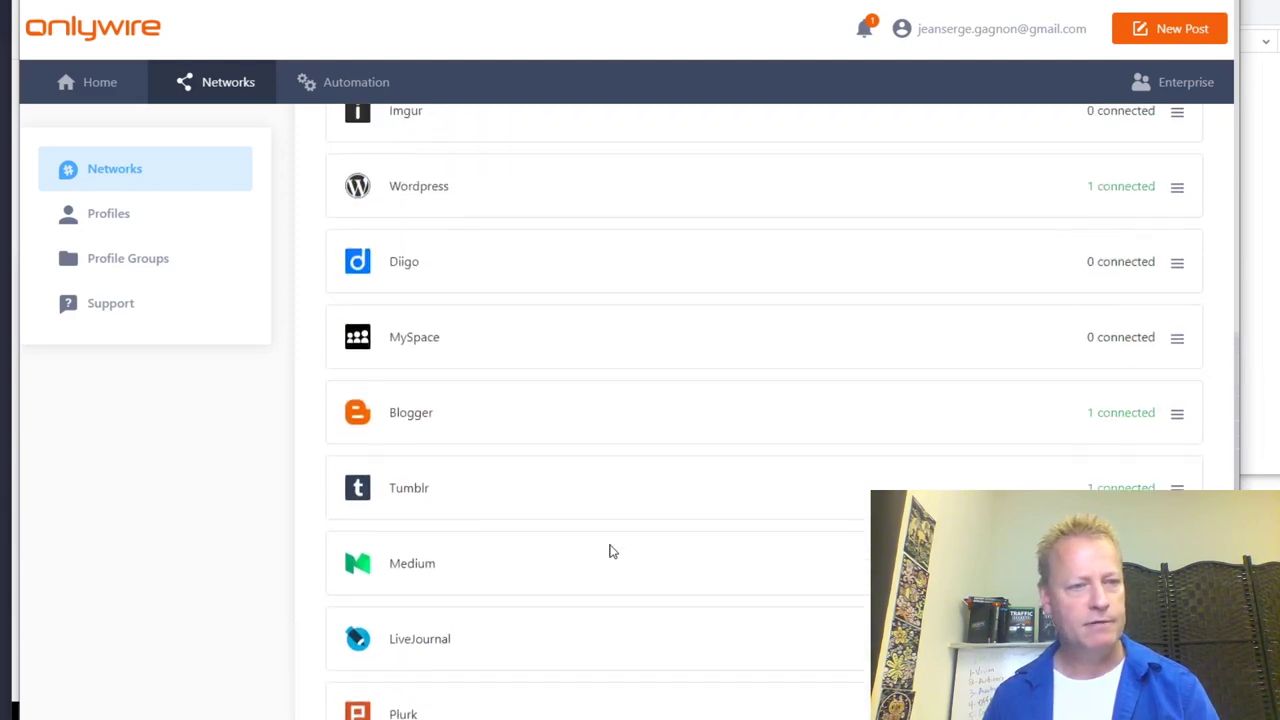
pyautogui.scroll(5, 610, 550)
pyautogui.scroll(5, 612, 552)
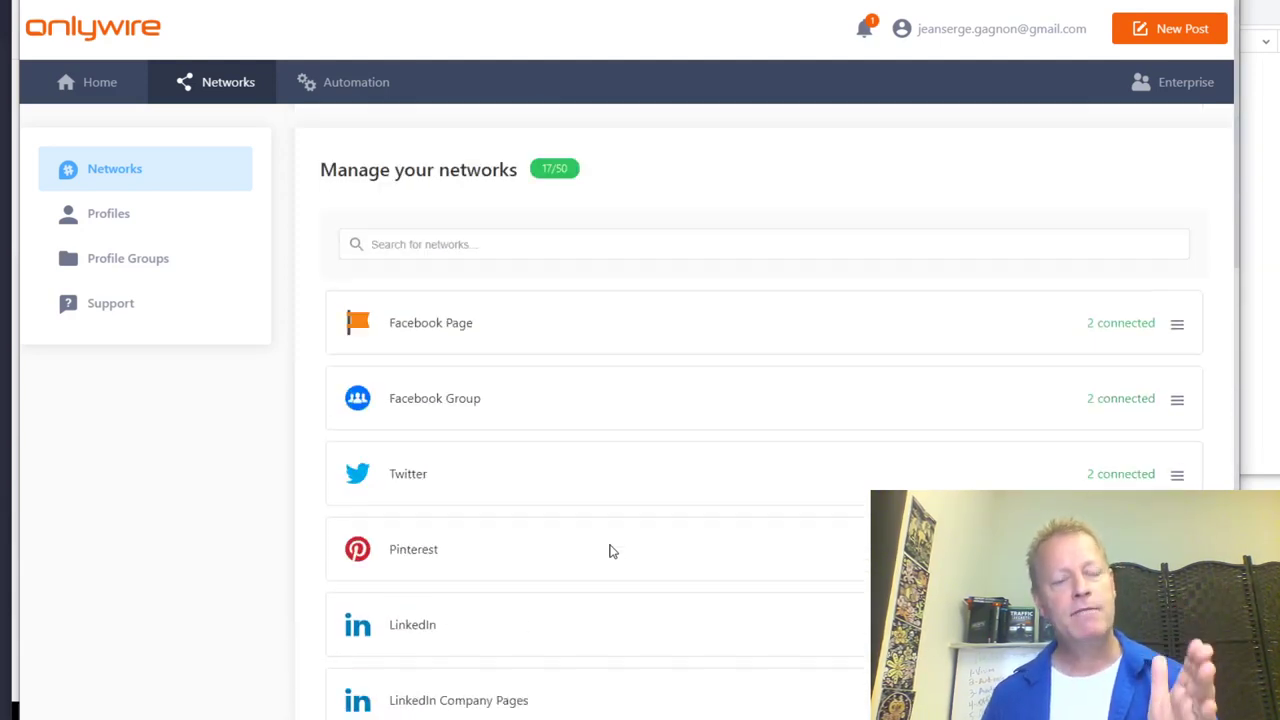
pyautogui.scroll(-5, 608, 549)
pyautogui.scroll(5, 606, 551)
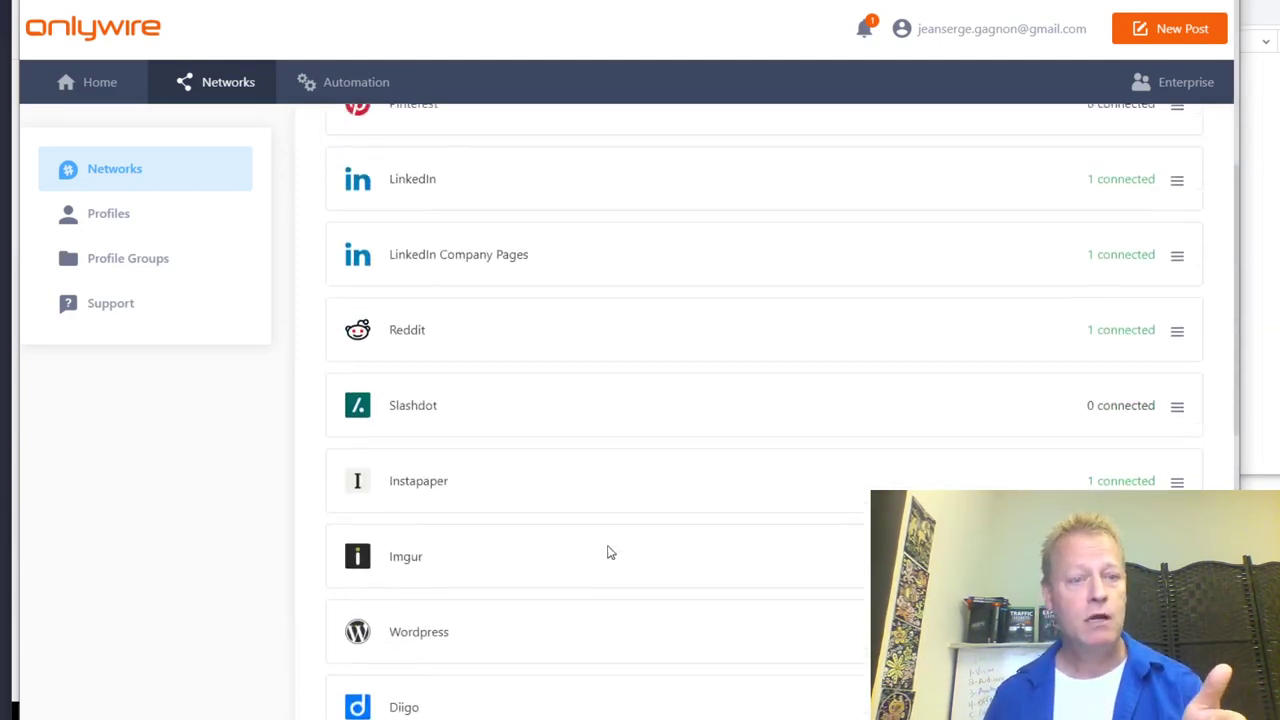
pyautogui.scroll(-3, 448, 556)
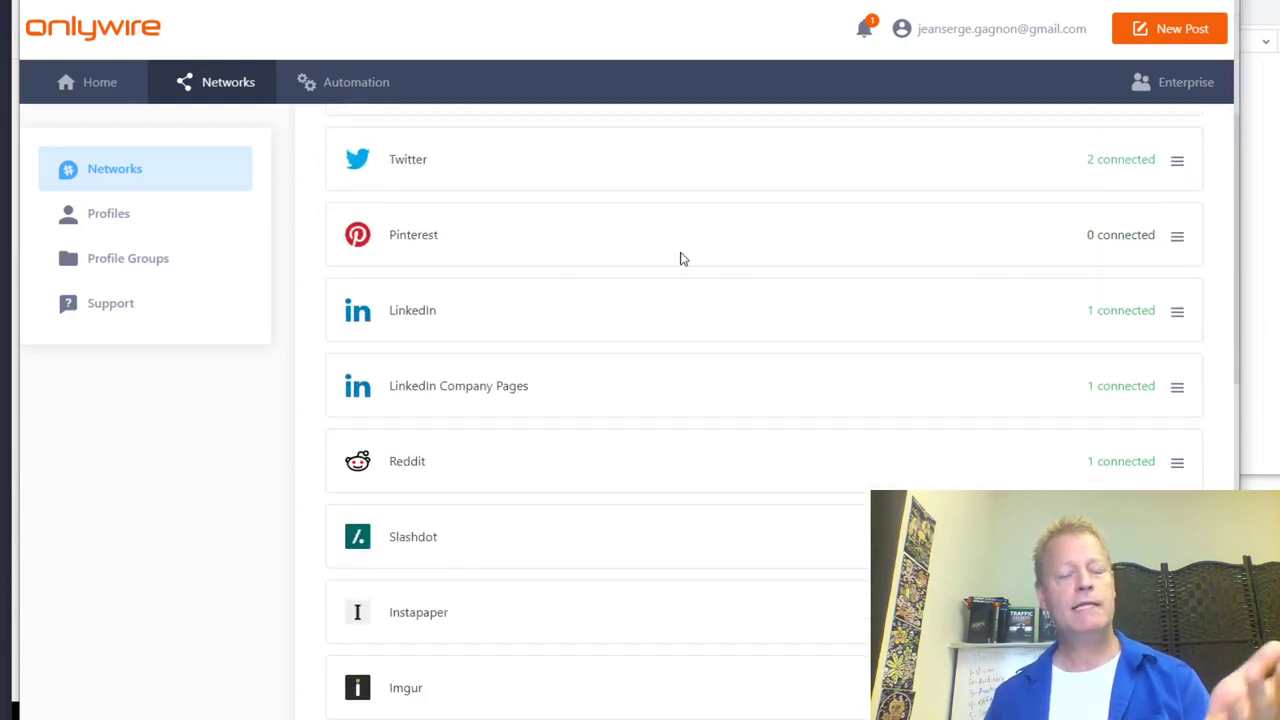
# Start connecting Pinterest, authorize OnlyWire to access the account, and deselect all boards offered for connection
pyautogui.click(472, 235)
pyautogui.click(690, 265)
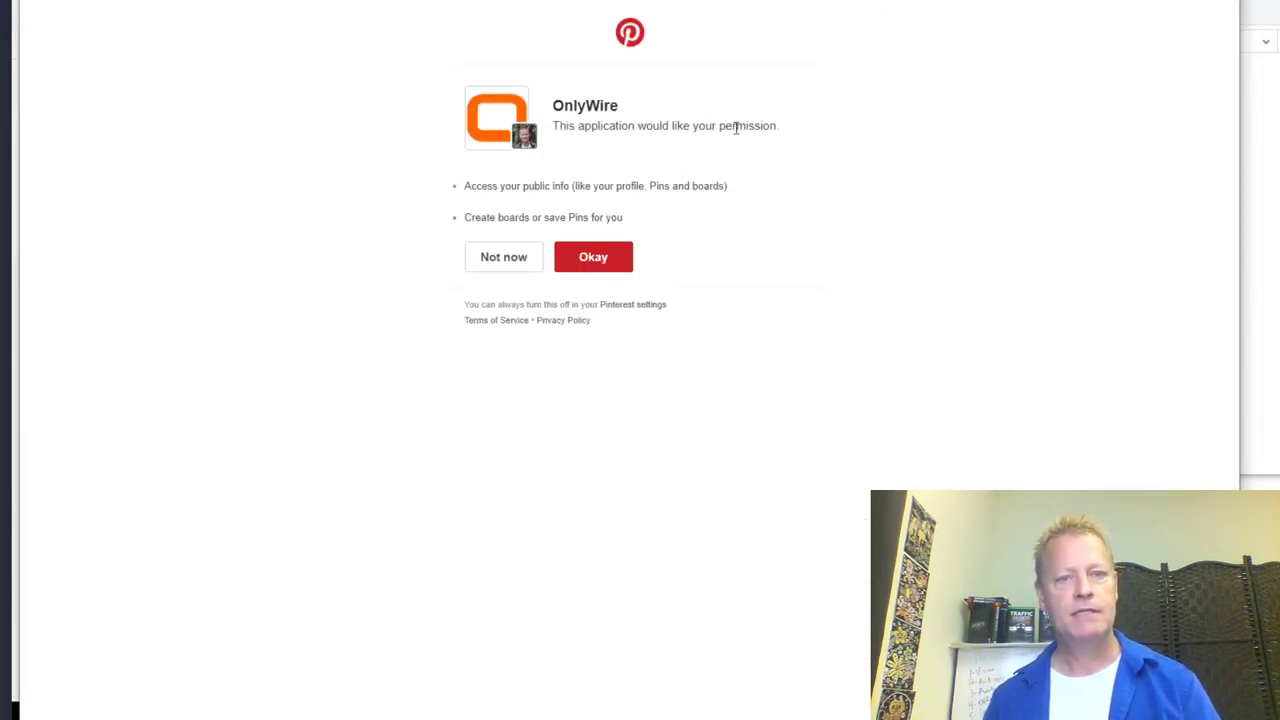
pyautogui.click(605, 260)
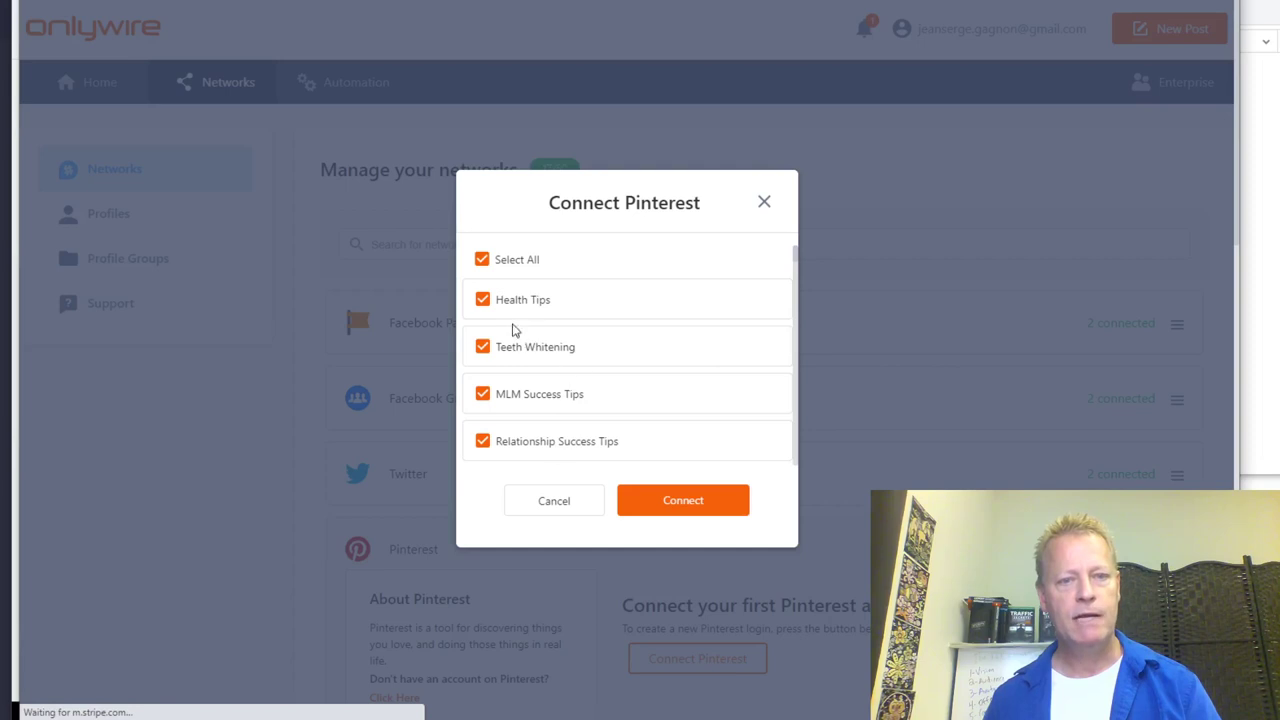
pyautogui.click(482, 259)
# Examine the full list of Pinterest boards offered for connection, down to Women's Gym Racerback Tank Tops, for one suited to blog posts
pyautogui.scroll(-2, 603, 357)
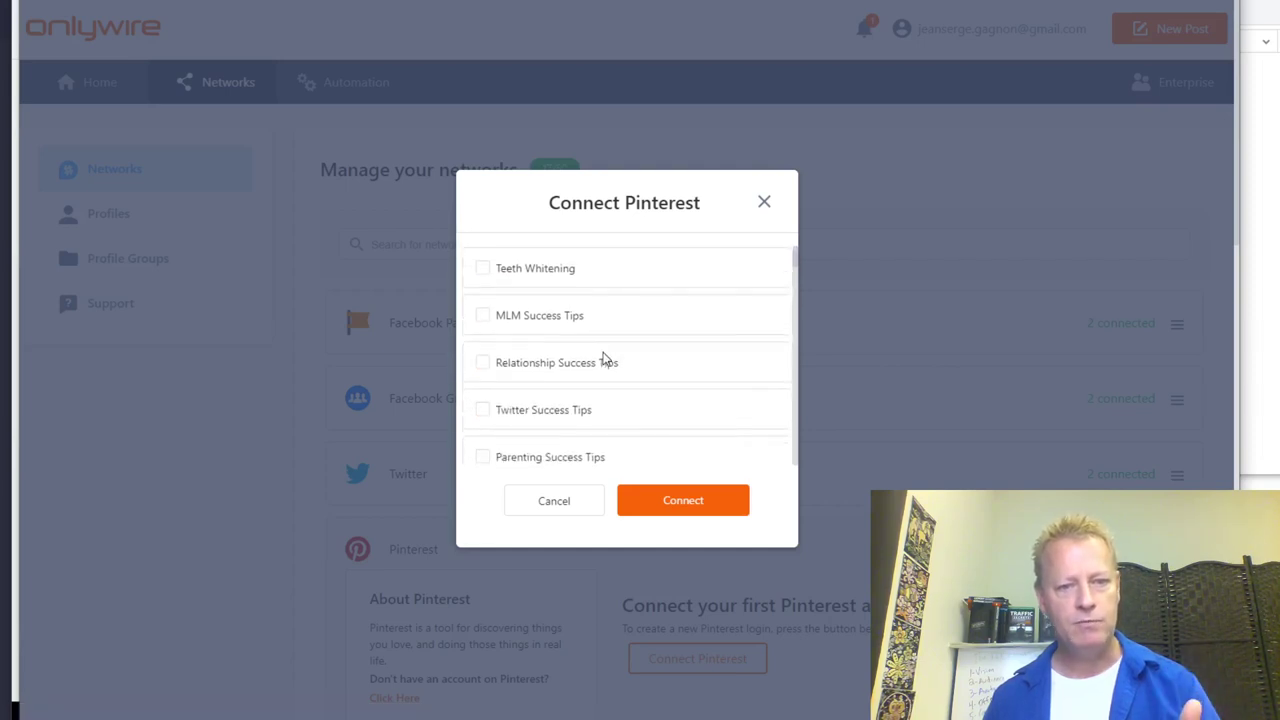
pyautogui.scroll(-2, 576, 405)
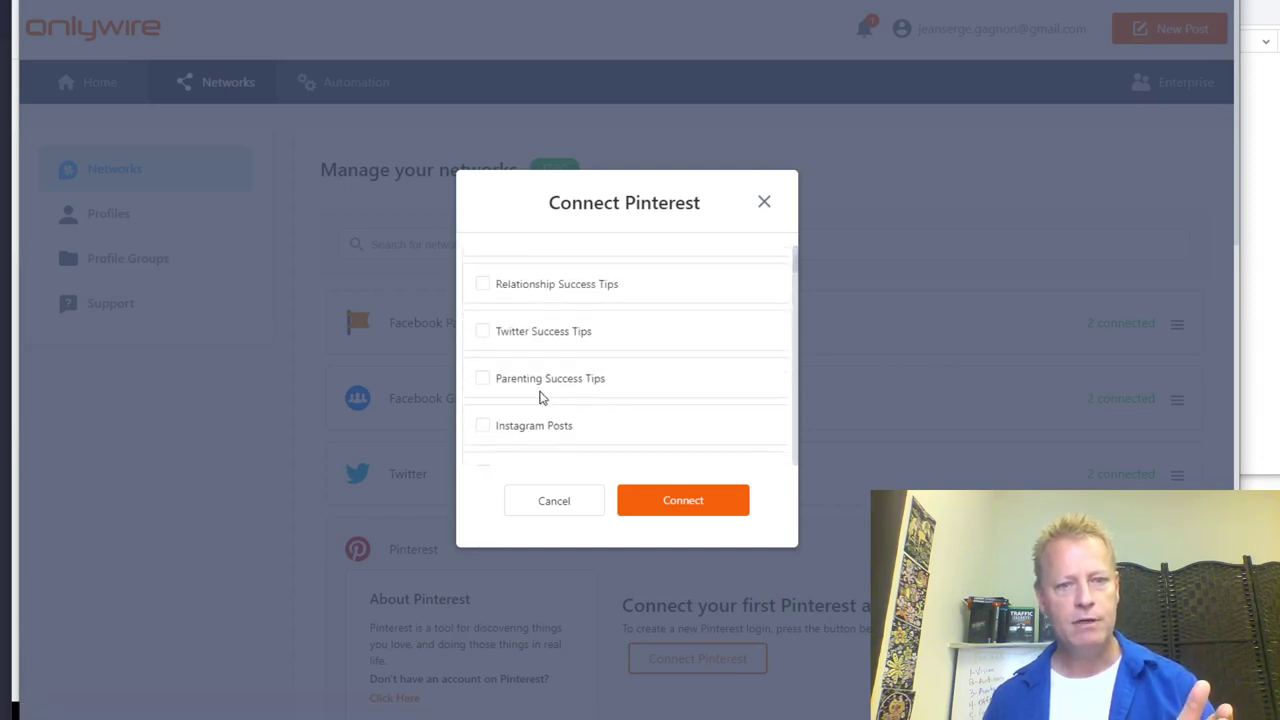
pyautogui.scroll(-5, 608, 391)
pyautogui.scroll(-15, 610, 392)
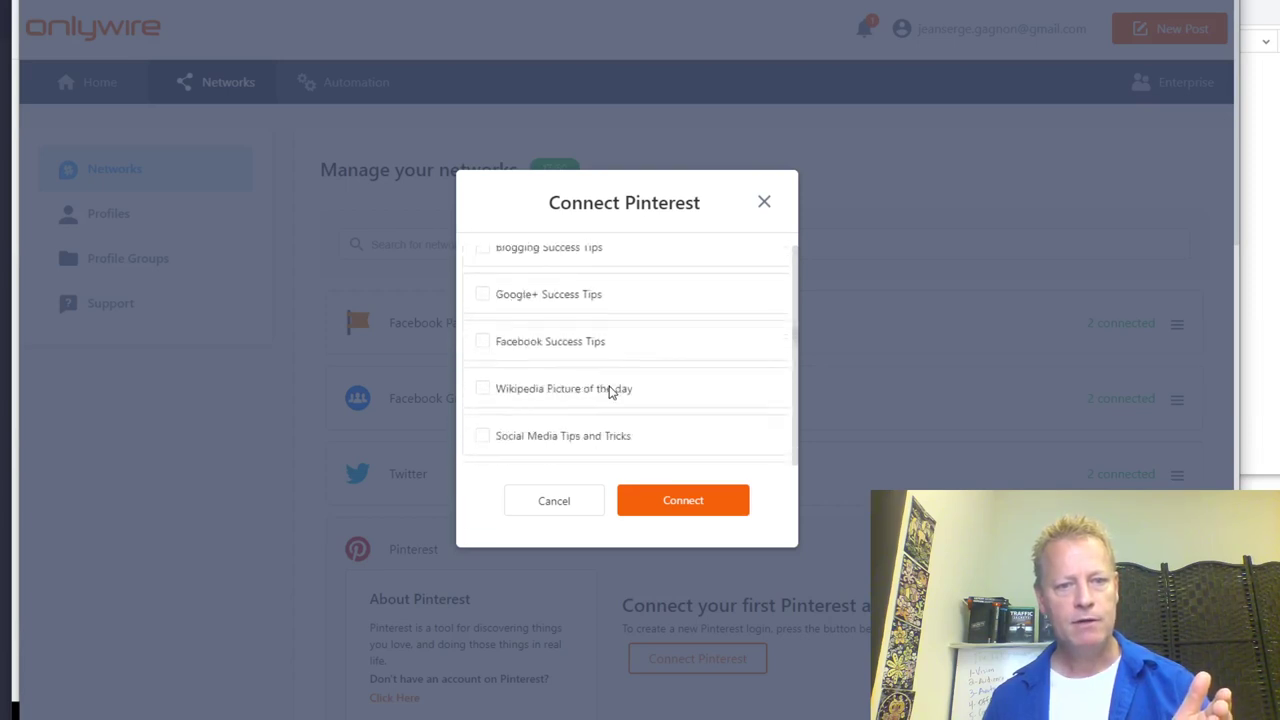
pyautogui.scroll(-5, 610, 392)
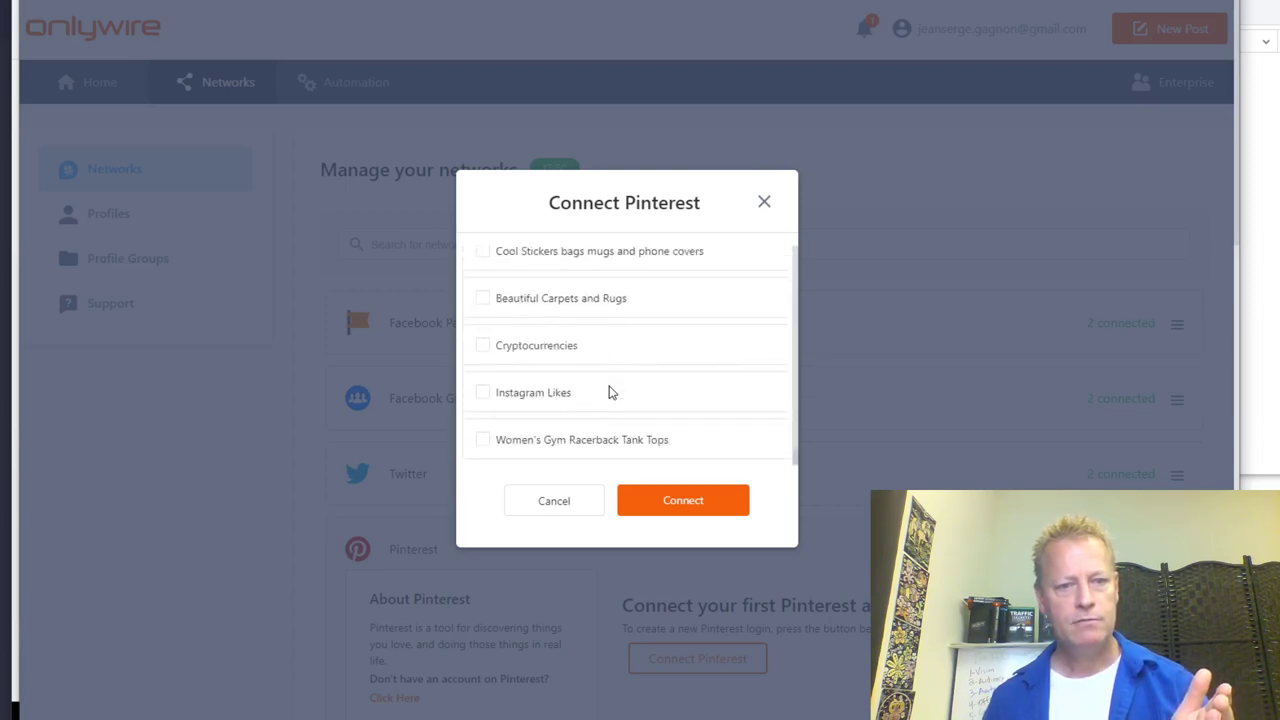
pyautogui.scroll(2, 610, 388)
pyautogui.scroll(-3, 610, 390)
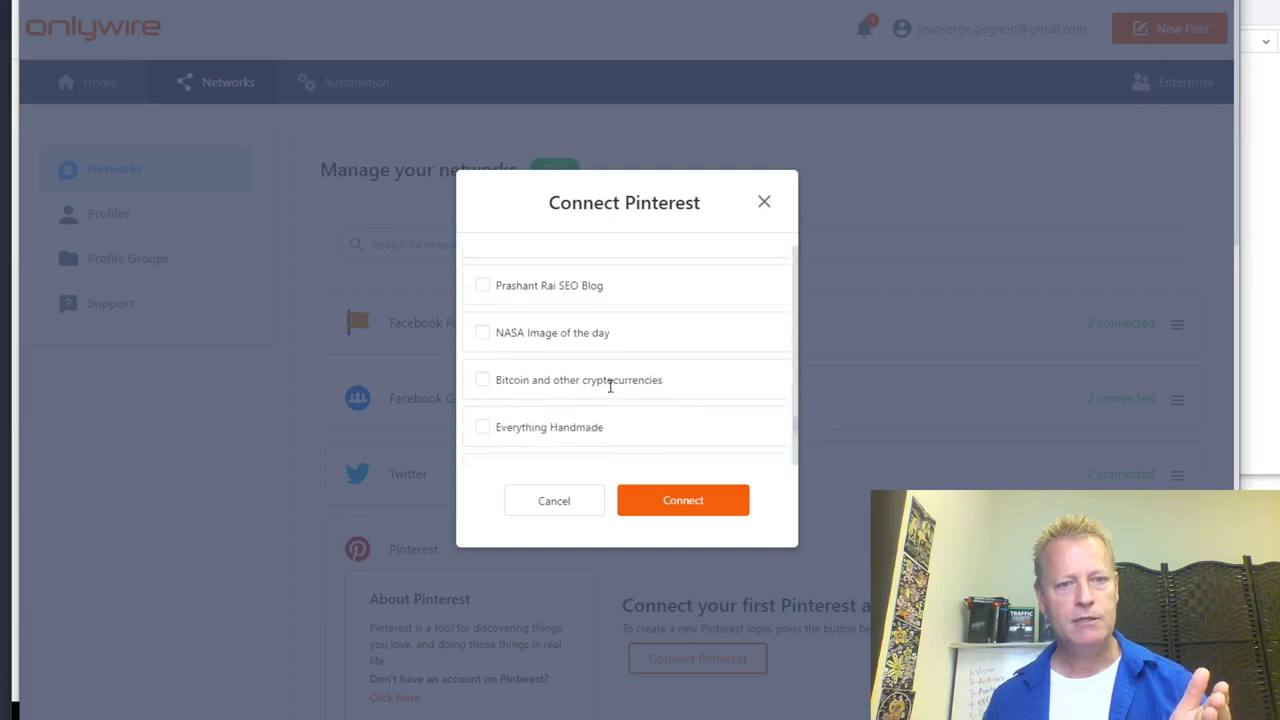
pyautogui.scroll(7, 612, 418)
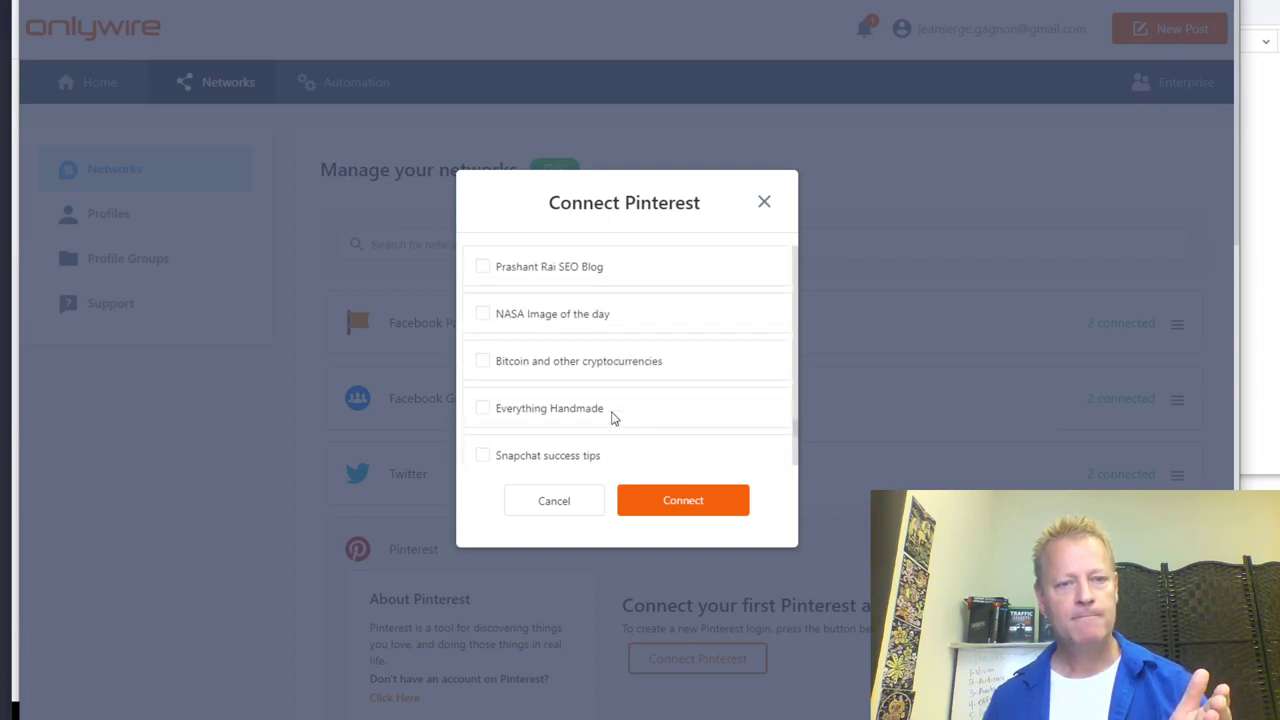
pyautogui.scroll(2, 549, 406)
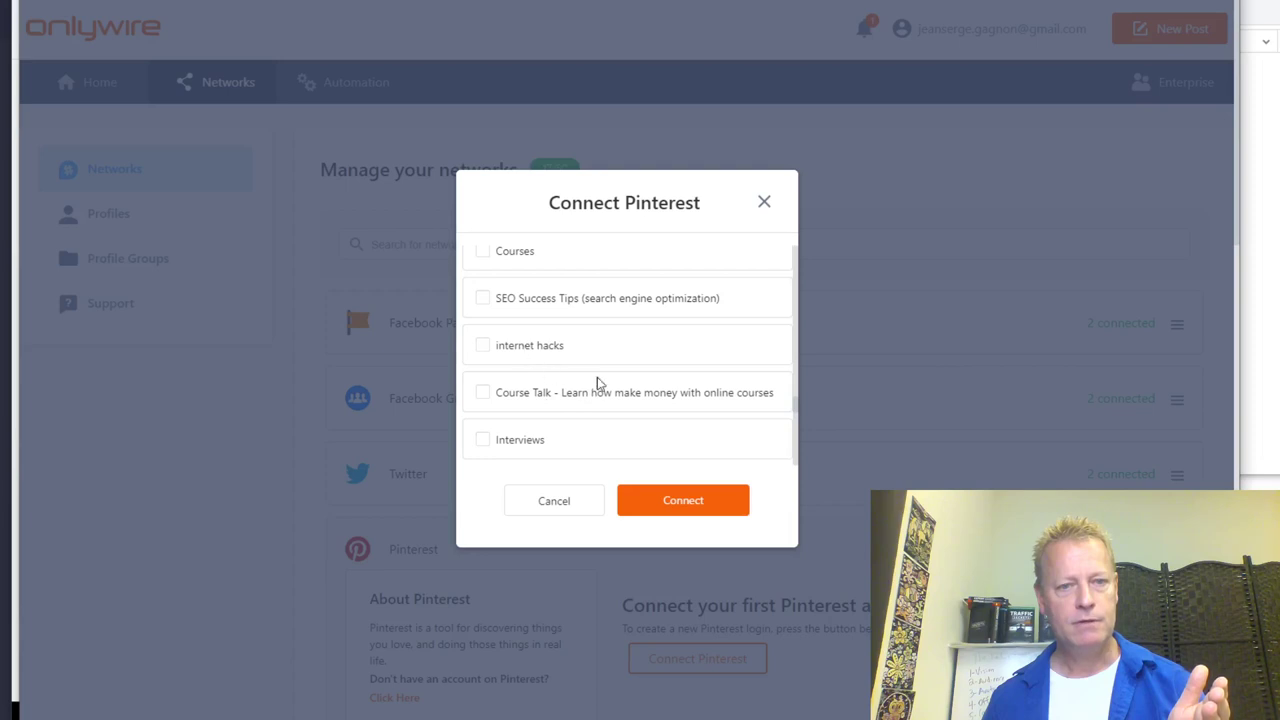
pyautogui.scroll(3, 580, 378)
pyautogui.scroll(3, 557, 394)
pyautogui.scroll(-15, 557, 394)
pyautogui.scroll(-5, 555, 390)
pyautogui.scroll(2, 565, 400)
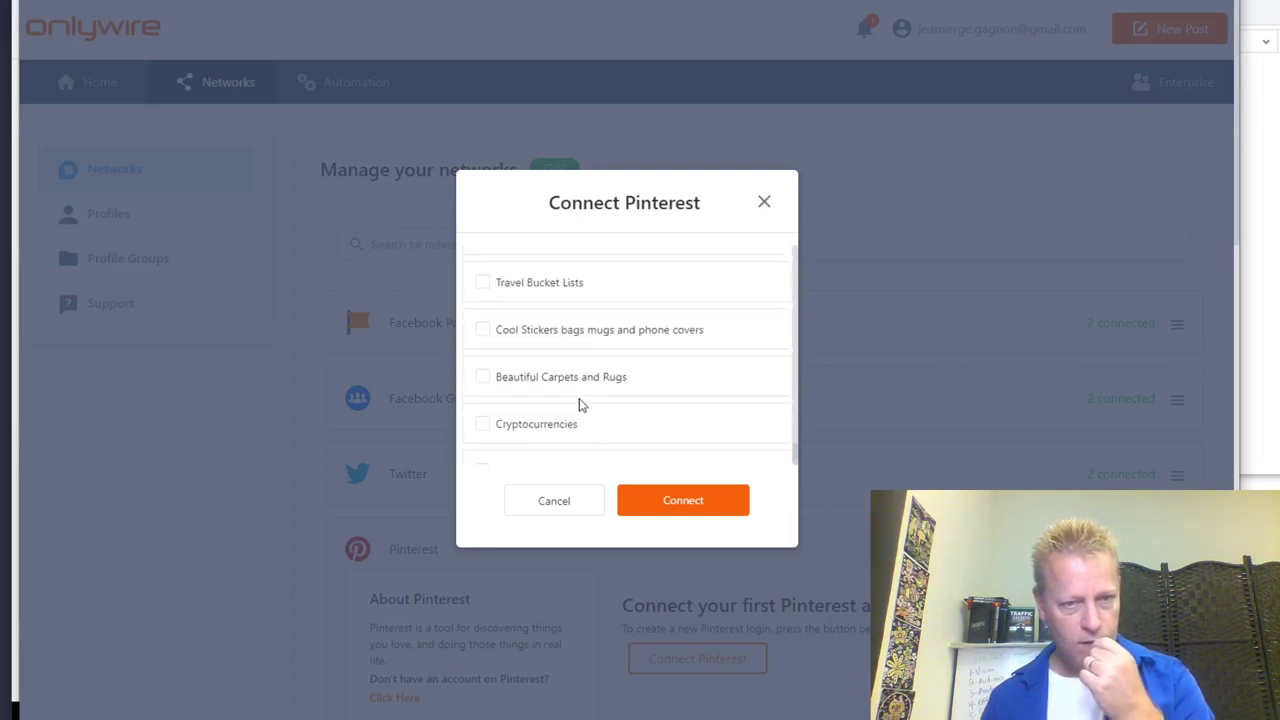
# Select the Course Income Secrets blog posts board and connect it as the Pinterest destination
pyautogui.scroll(2, 580, 404)
pyautogui.scroll(4, 580, 404)
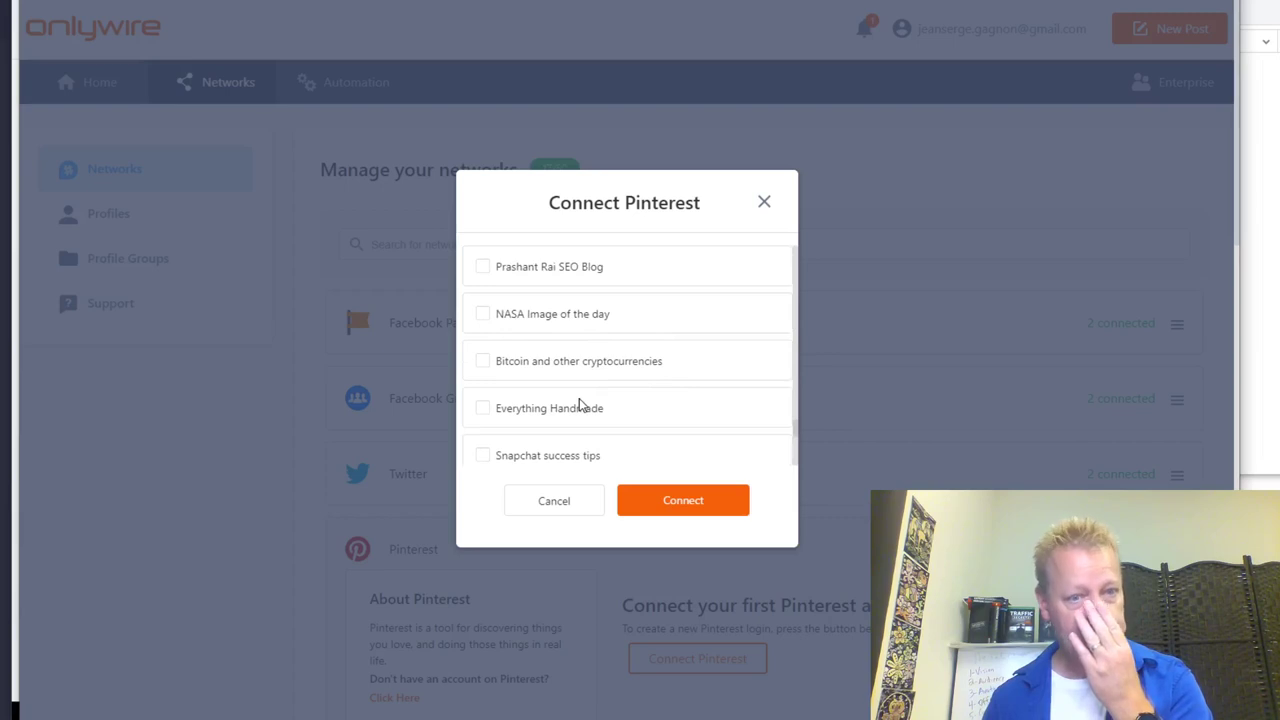
pyautogui.scroll(2, 580, 404)
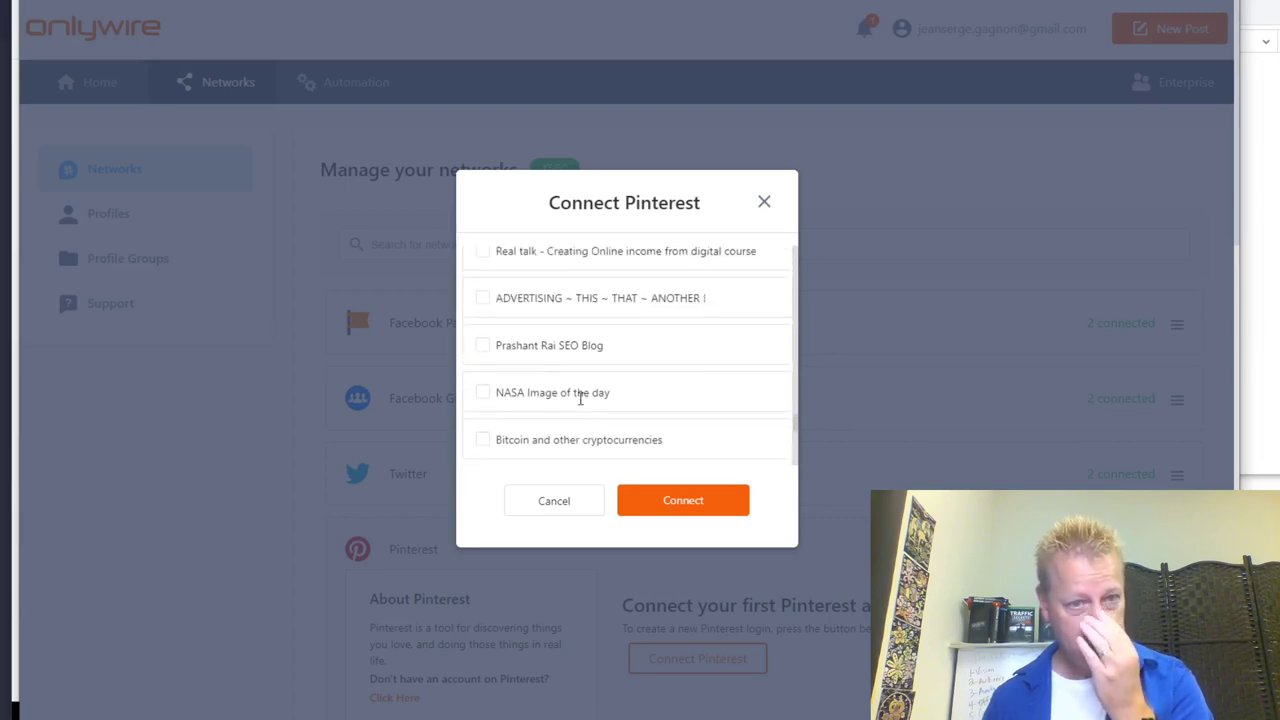
pyautogui.scroll(1, 580, 398)
pyautogui.scroll(2, 580, 400)
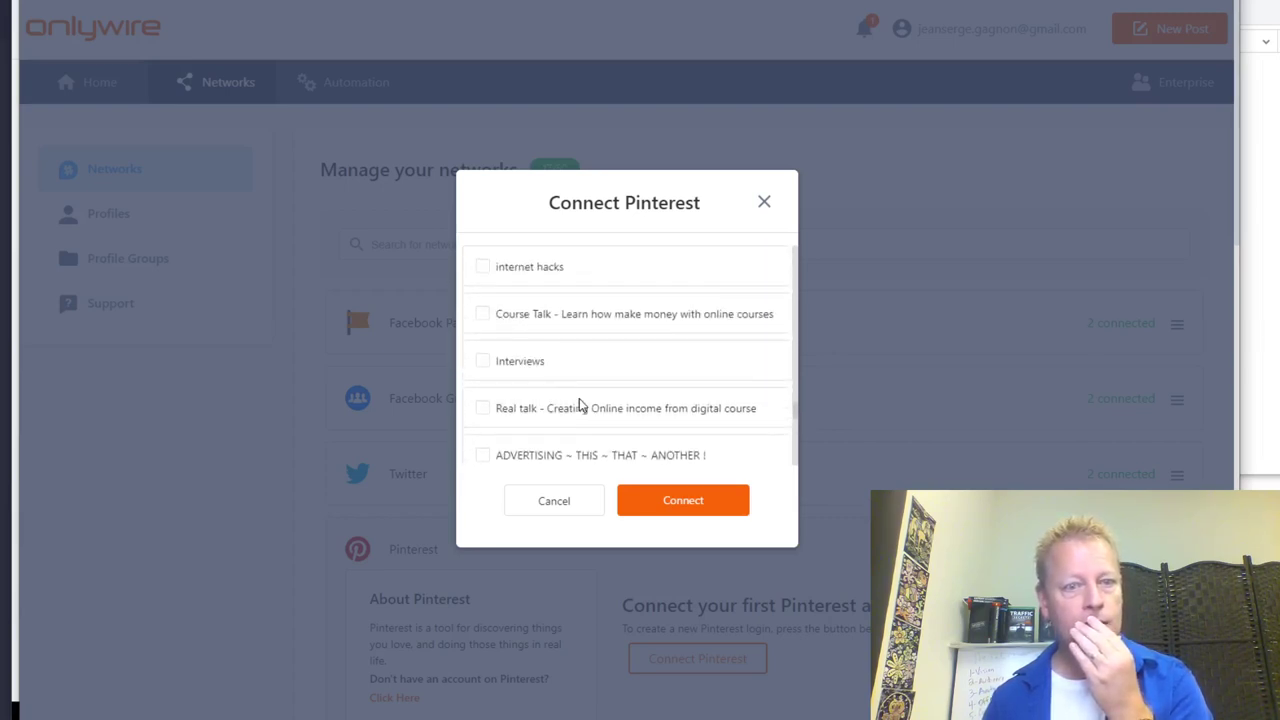
pyautogui.scroll(2, 530, 362)
pyautogui.scroll(2, 534, 350)
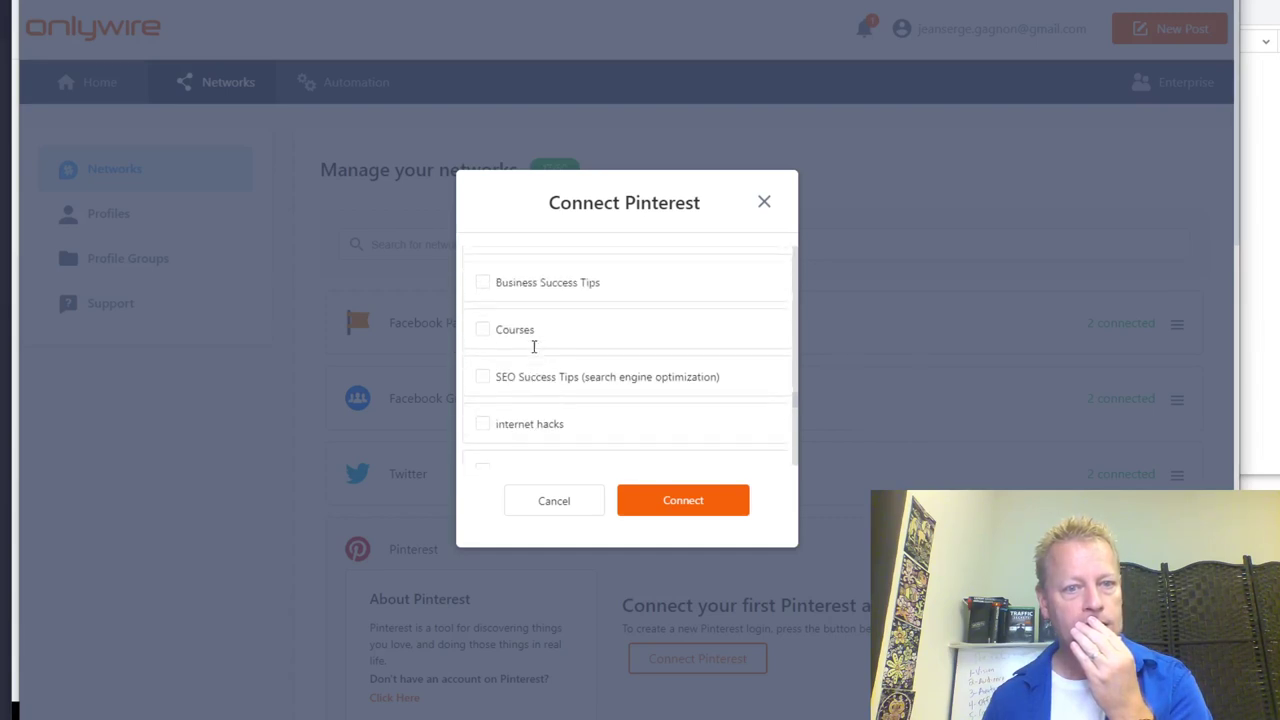
pyautogui.scroll(2, 540, 372)
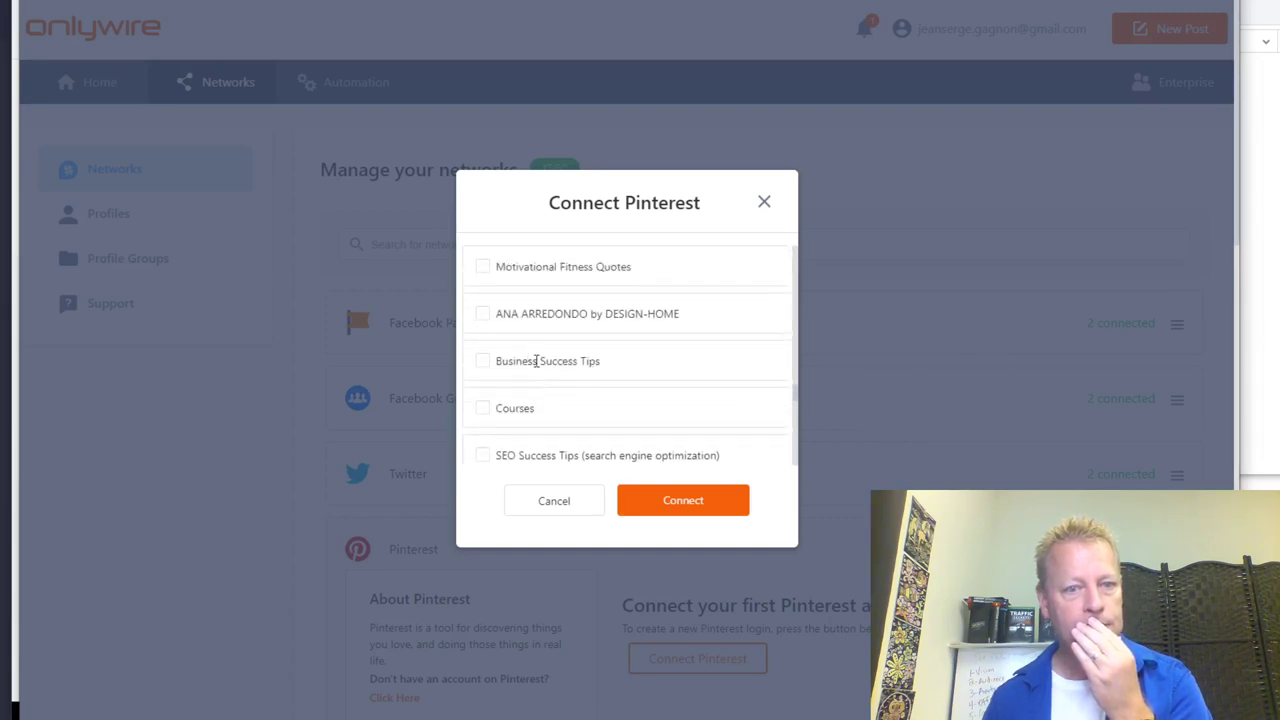
pyautogui.scroll(2, 535, 375)
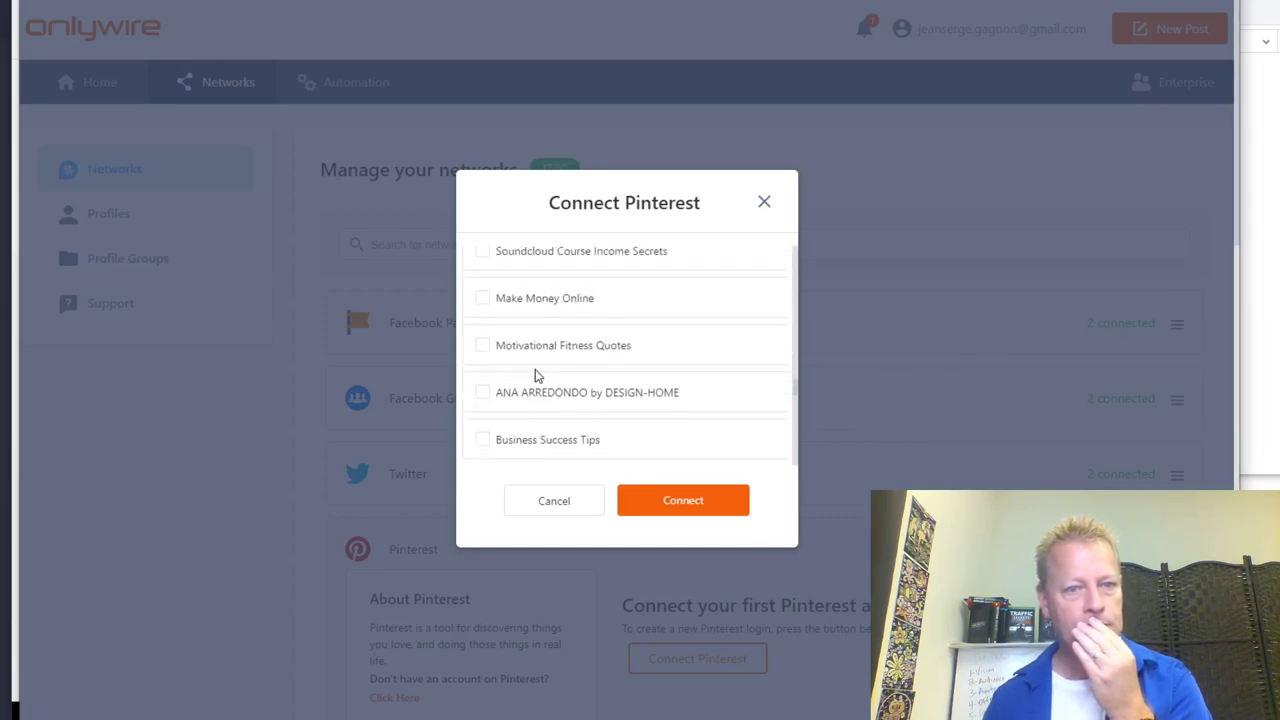
pyautogui.scroll(2, 535, 375)
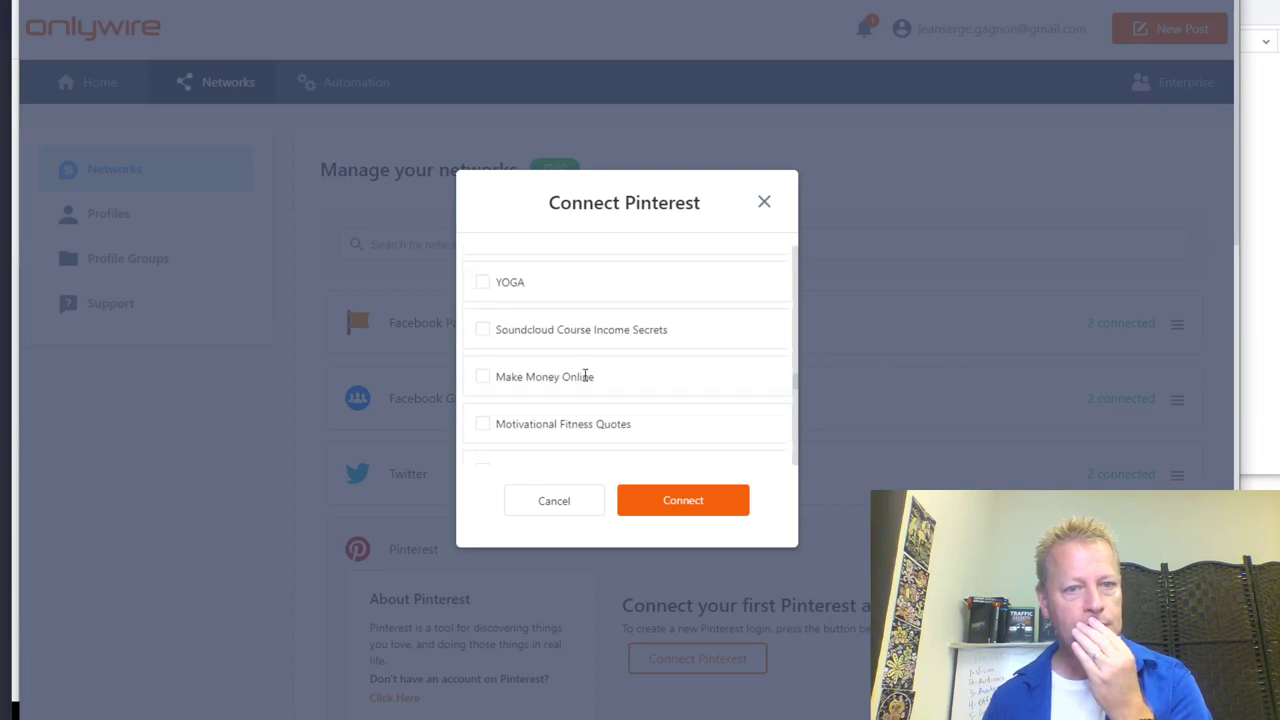
pyautogui.scroll(2, 585, 375)
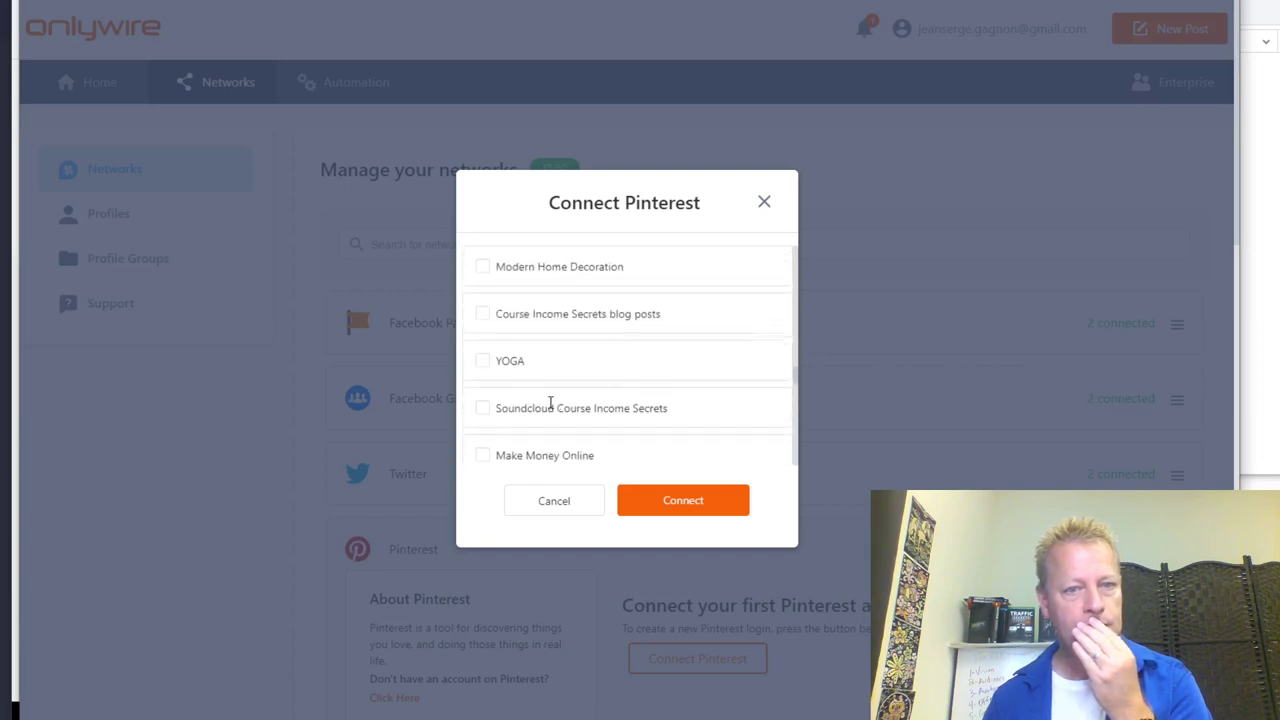
pyautogui.scroll(2, 550, 404)
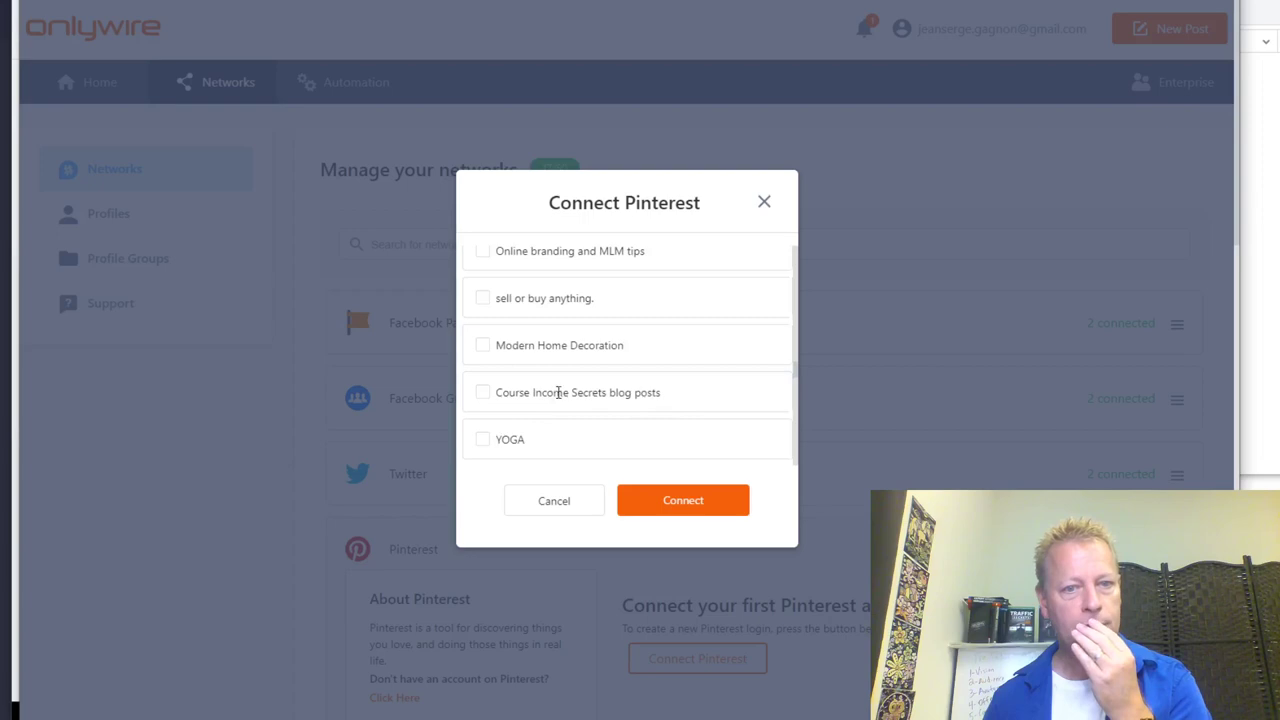
pyautogui.click(482, 393)
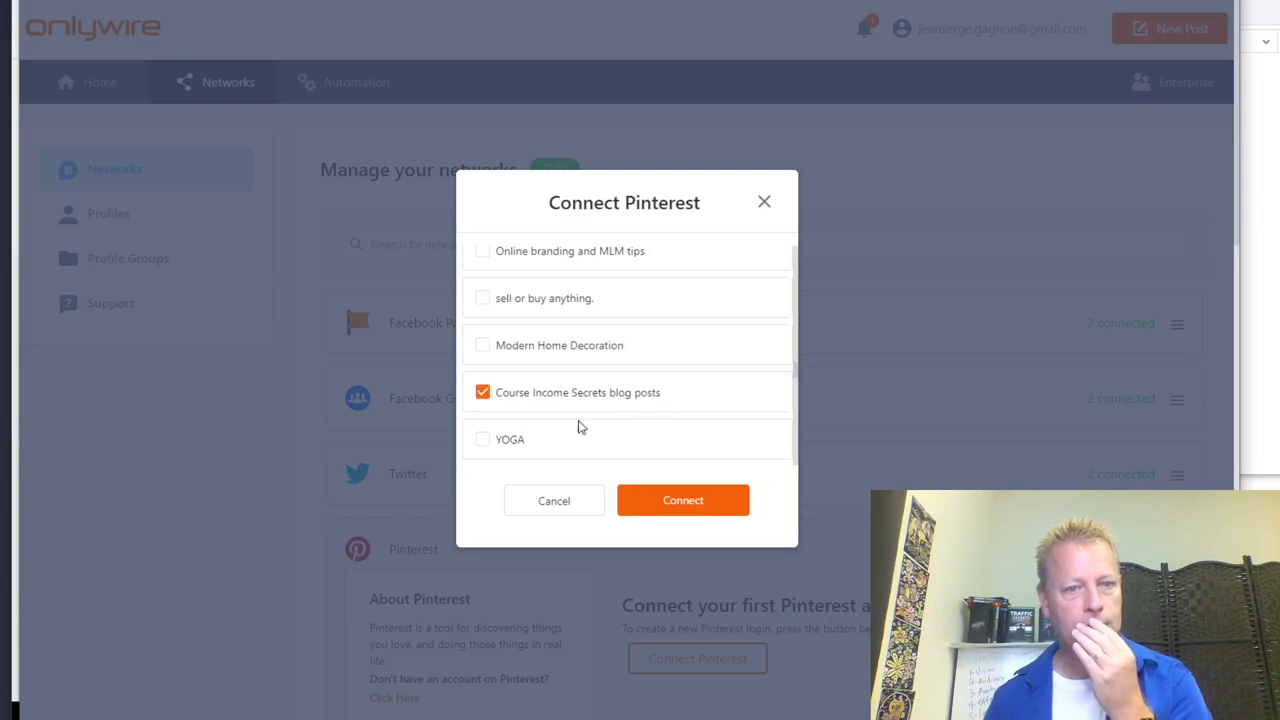
pyautogui.click(707, 496)
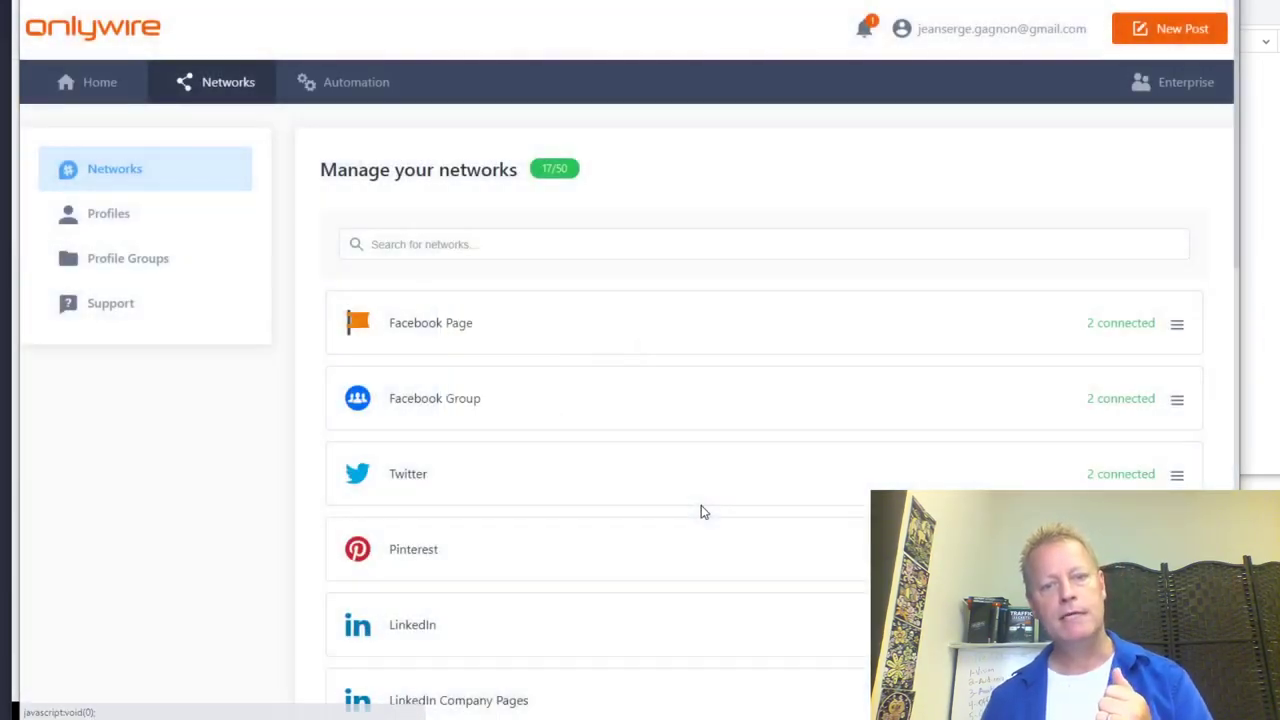
pyautogui.scroll(-1, 700, 505)
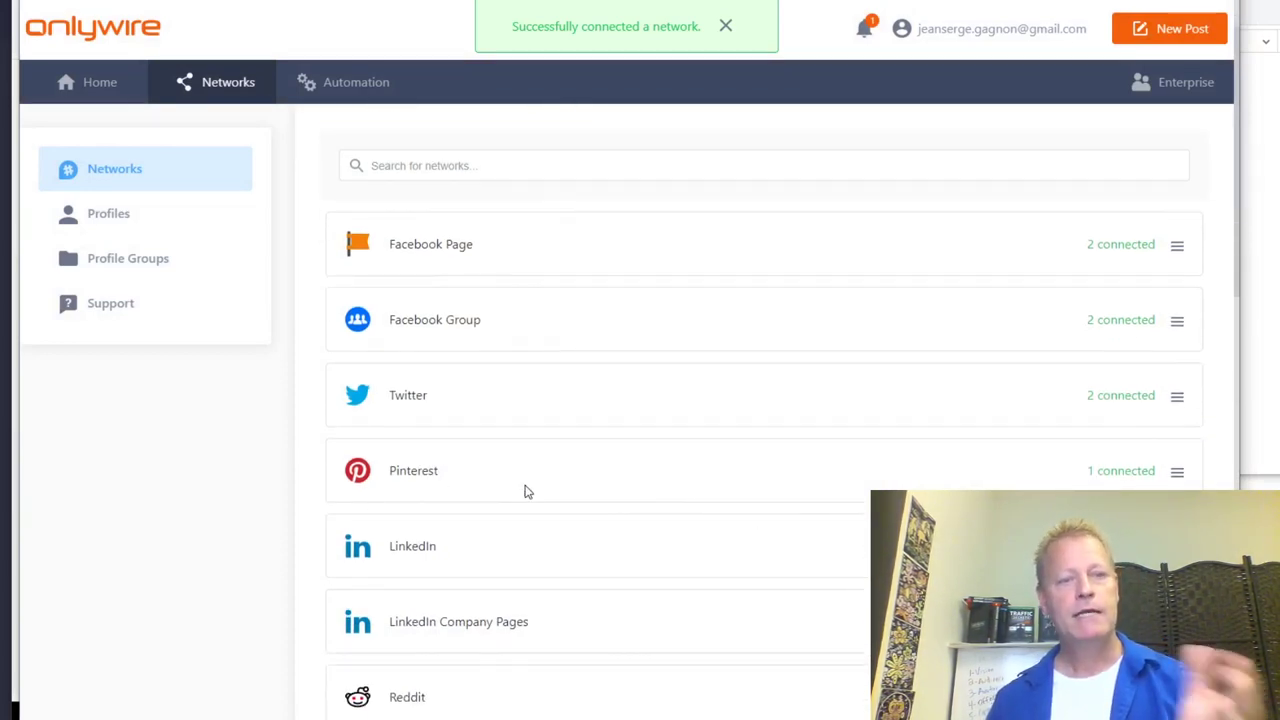
# Start a new post and enter the http link to the cis225 subdomain of the personal website, letting the title and message load
pyautogui.click(1163, 38)
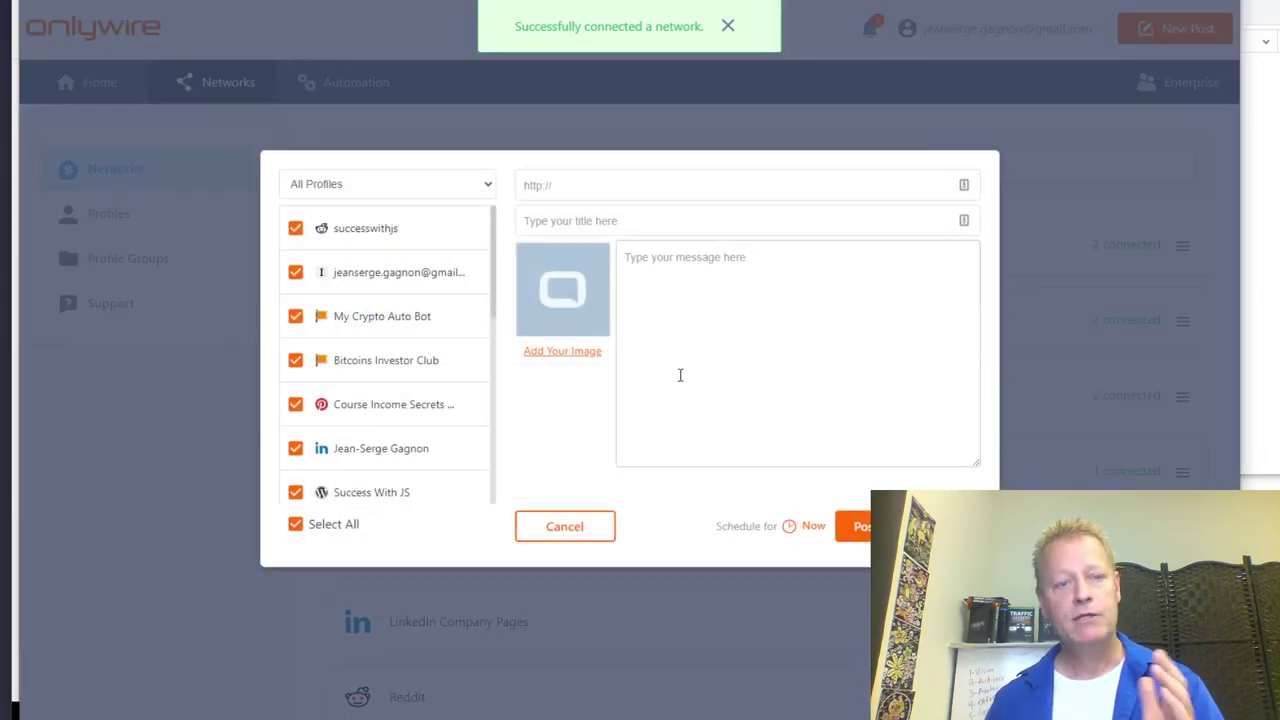
pyautogui.click(590, 188)
pyautogui.write('http')
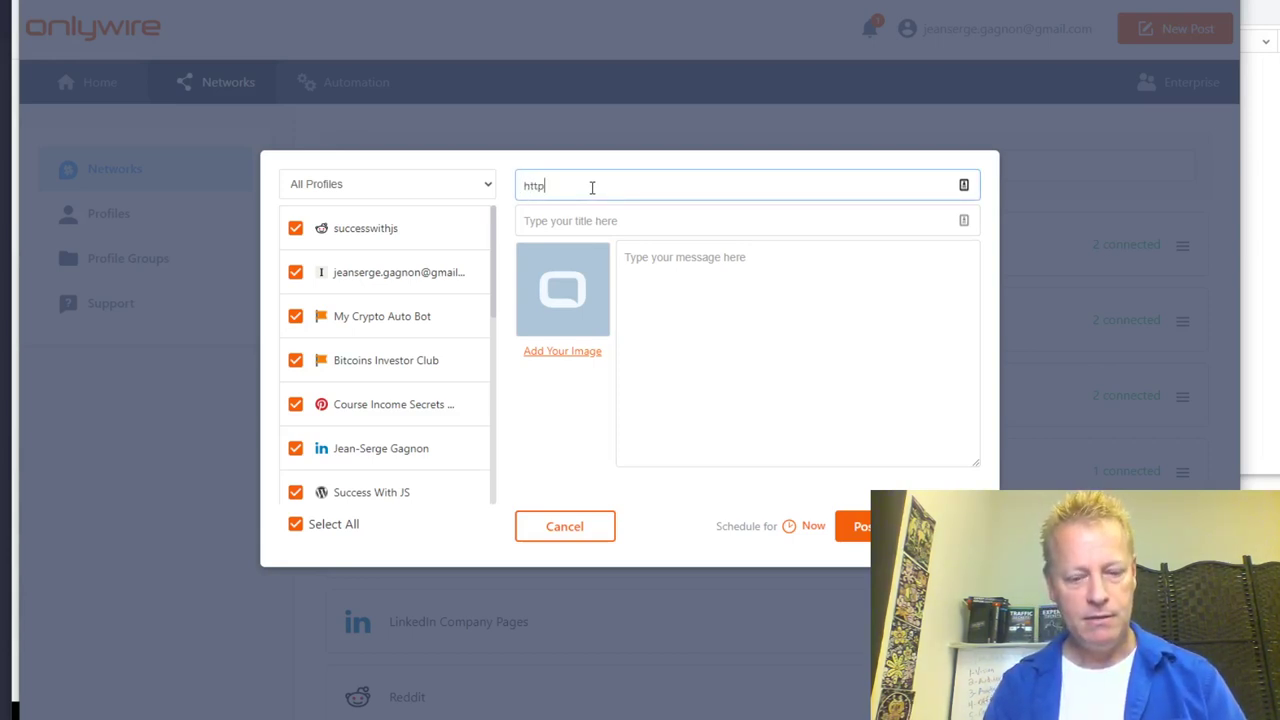
pyautogui.write('://cis225.jsgagnon.com')
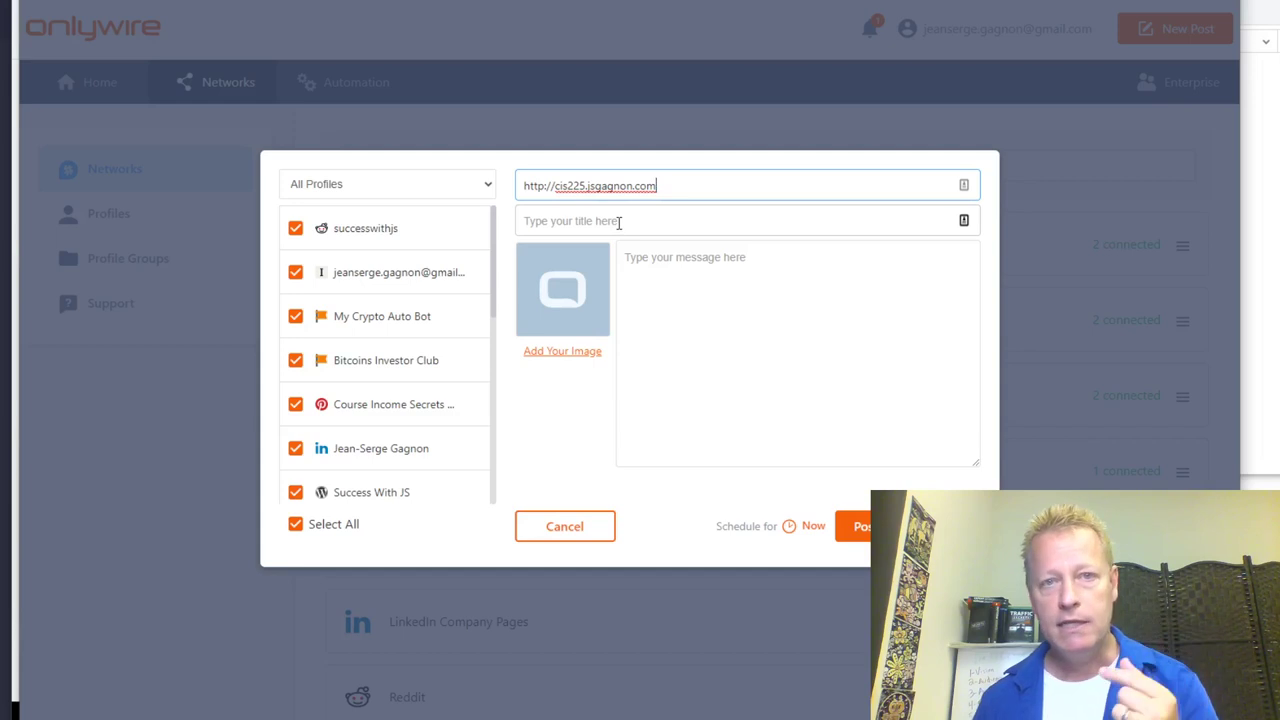
pyautogui.click(619, 222)
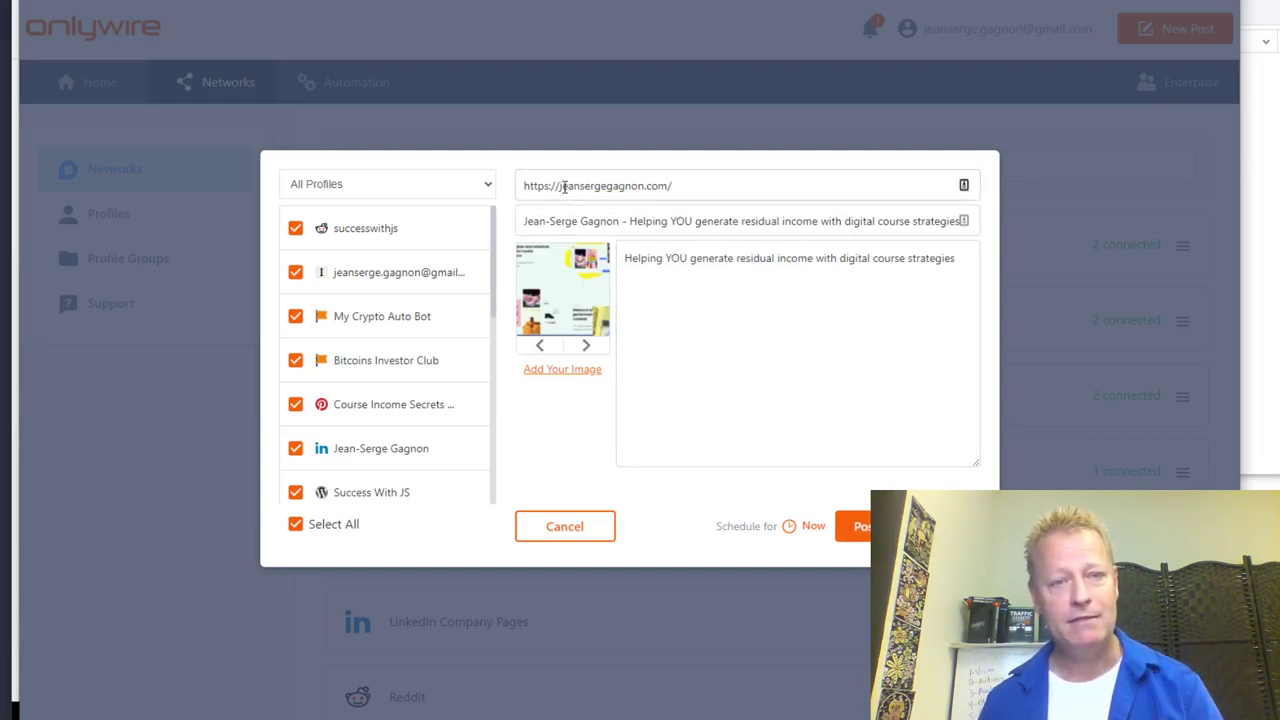
# Try to point the post link to the cis225 subdomain of the loaded website address, using http instead of https
pyautogui.moveTo(563, 185); pyautogui.dragTo(675, 176)
pyautogui.click(690, 182)
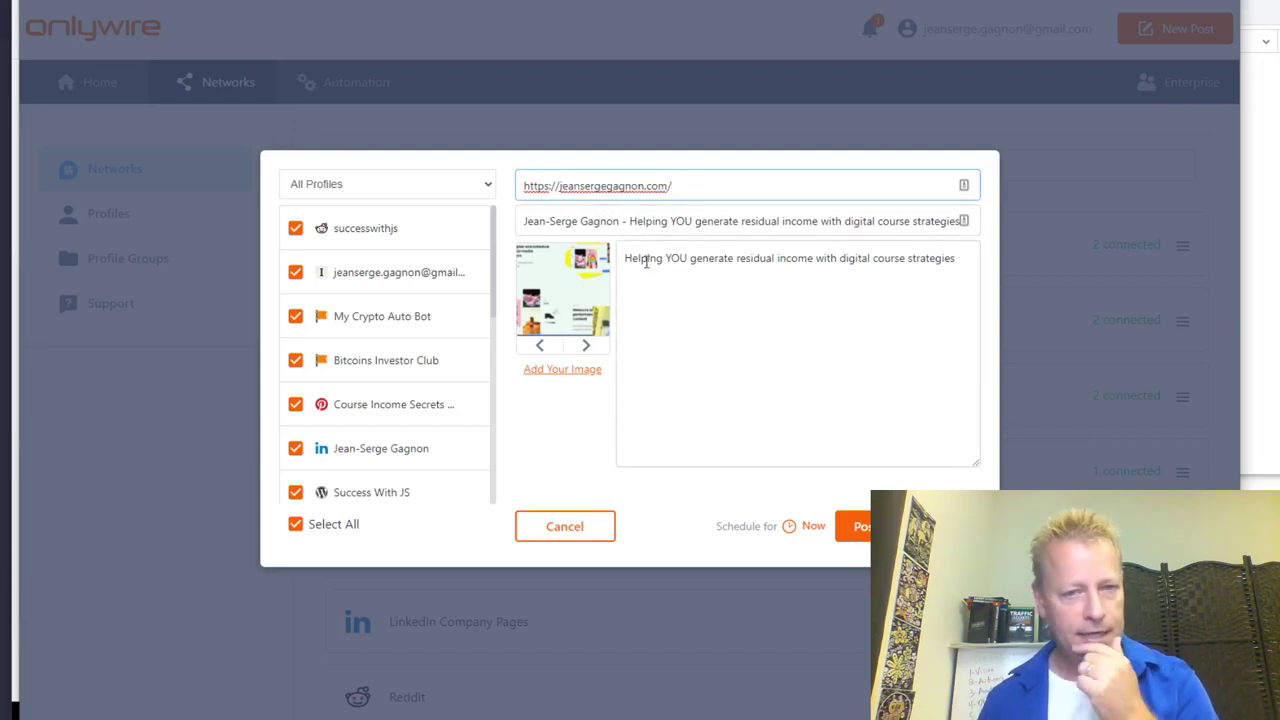
pyautogui.click(559, 185)
pyautogui.write('cis')
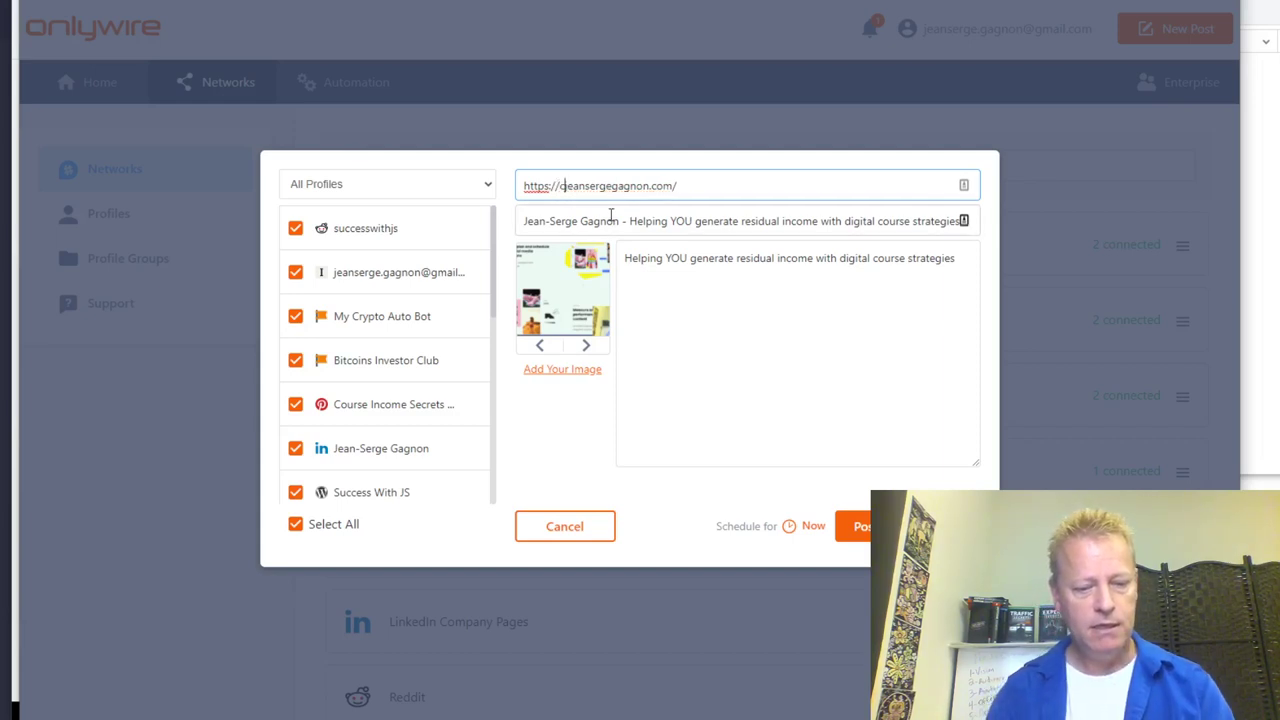
pyautogui.write('225')
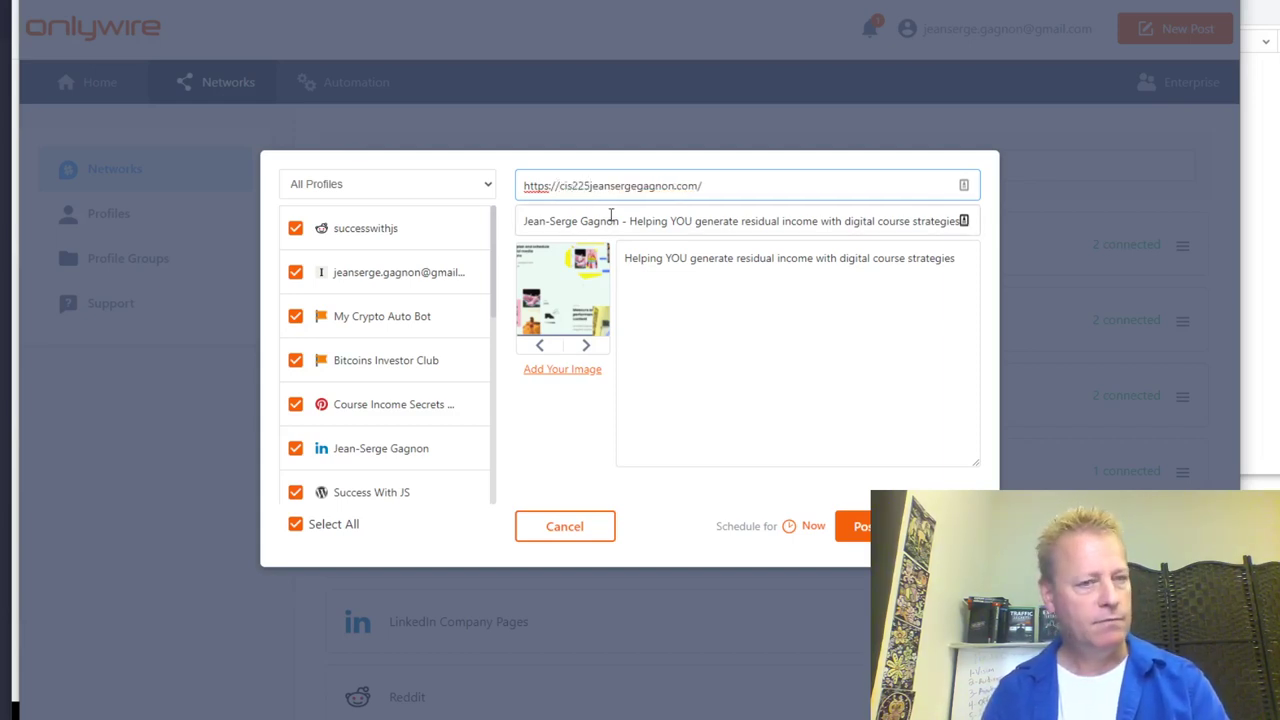
pyautogui.write('.')
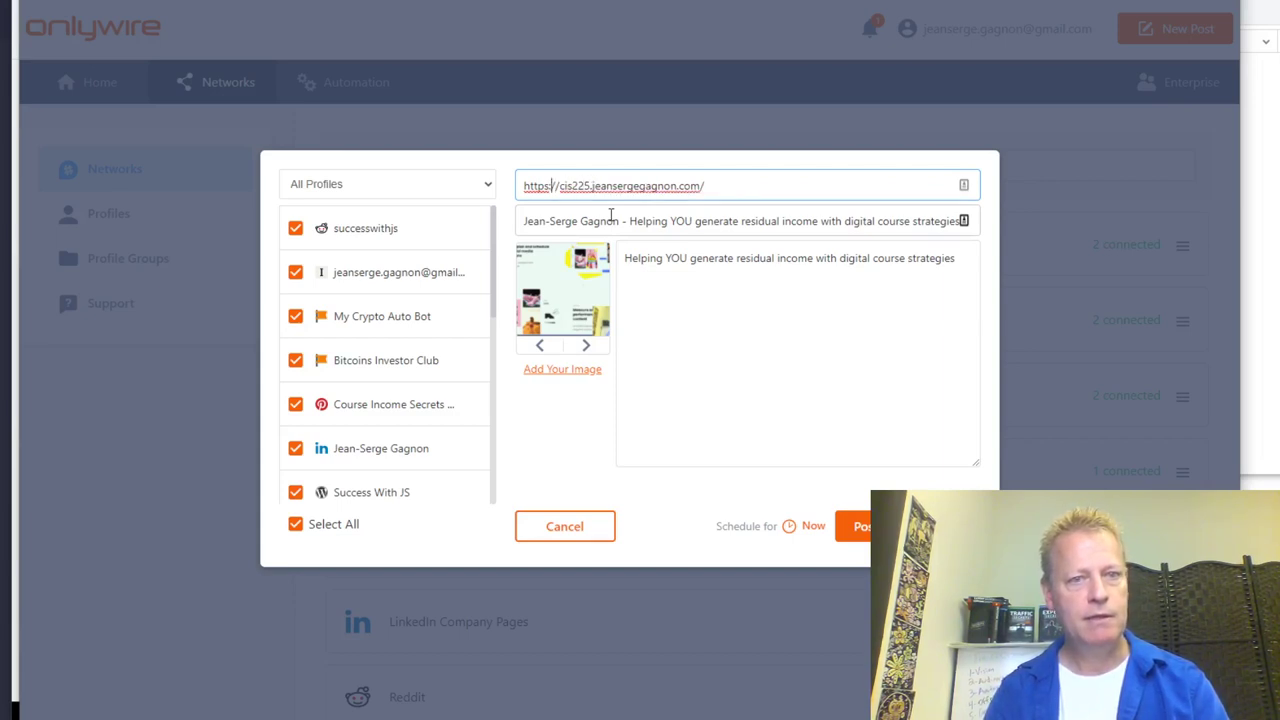
pyautogui.press('BackSpace')
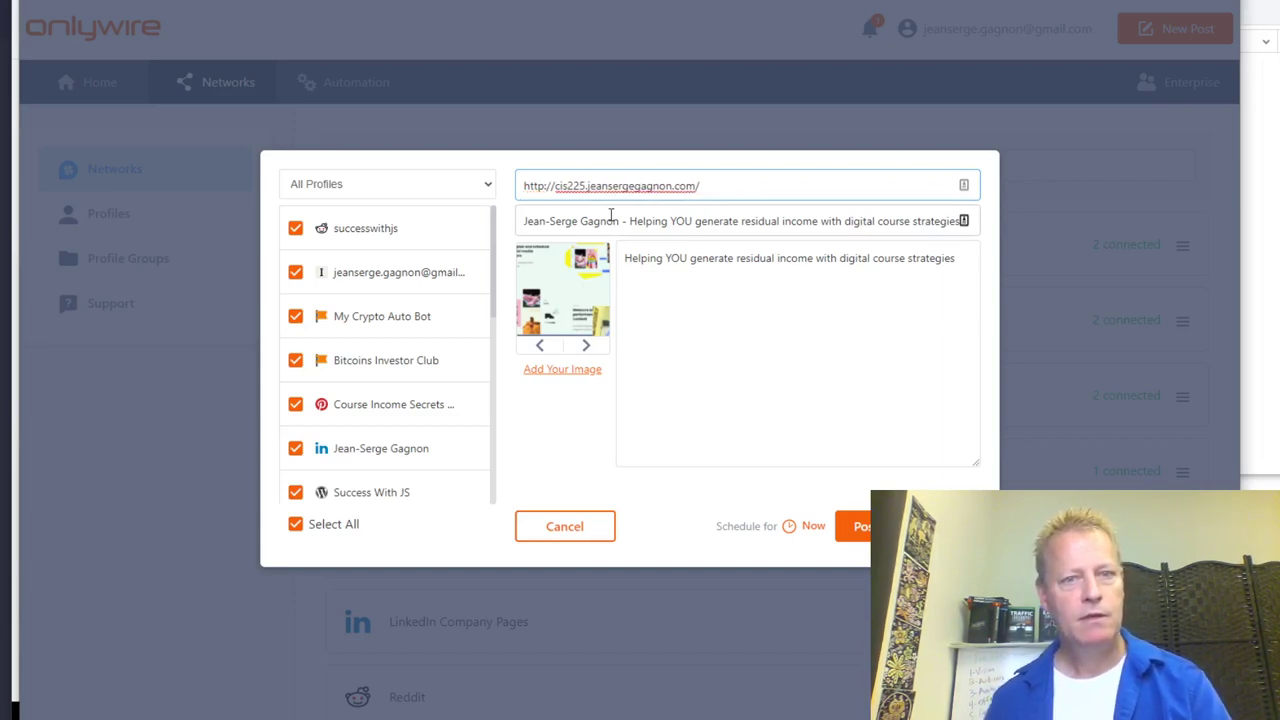
pyautogui.click(611, 214)
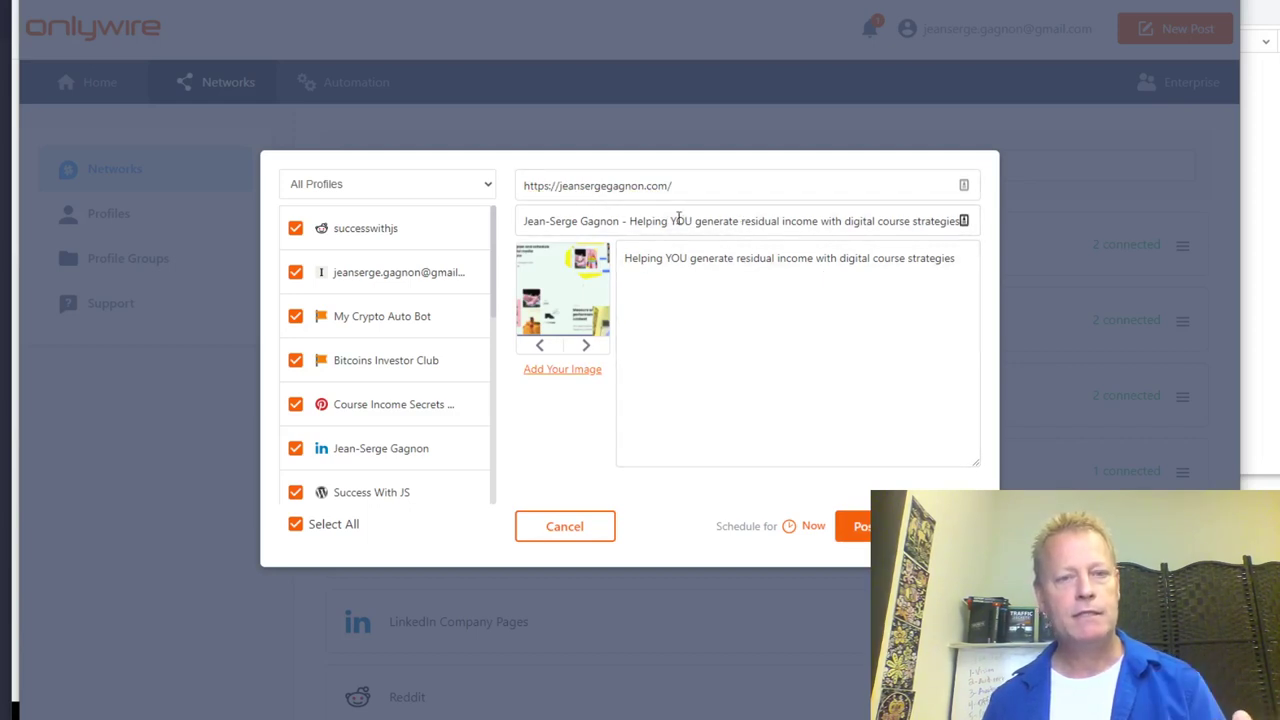
# Point the post link to the cis224 subdomain of the personal website using http, and let its title and message load
pyautogui.click(561, 186)
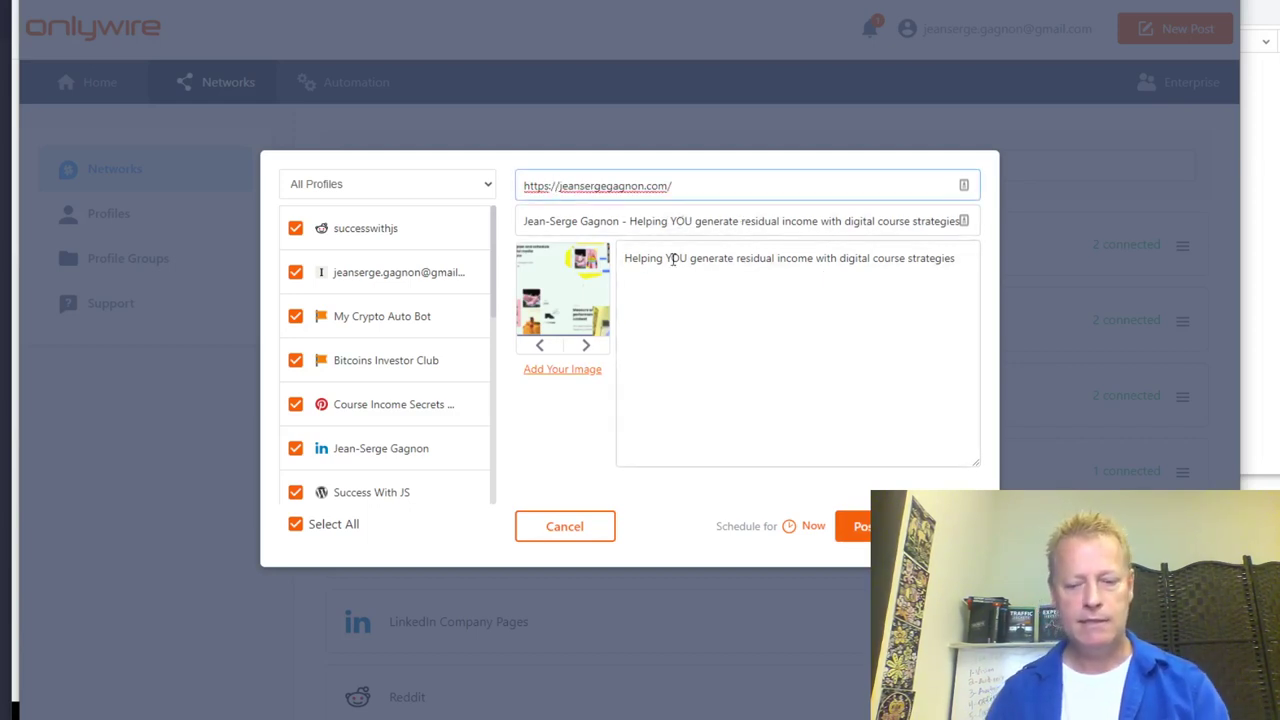
pyautogui.write('cis22')
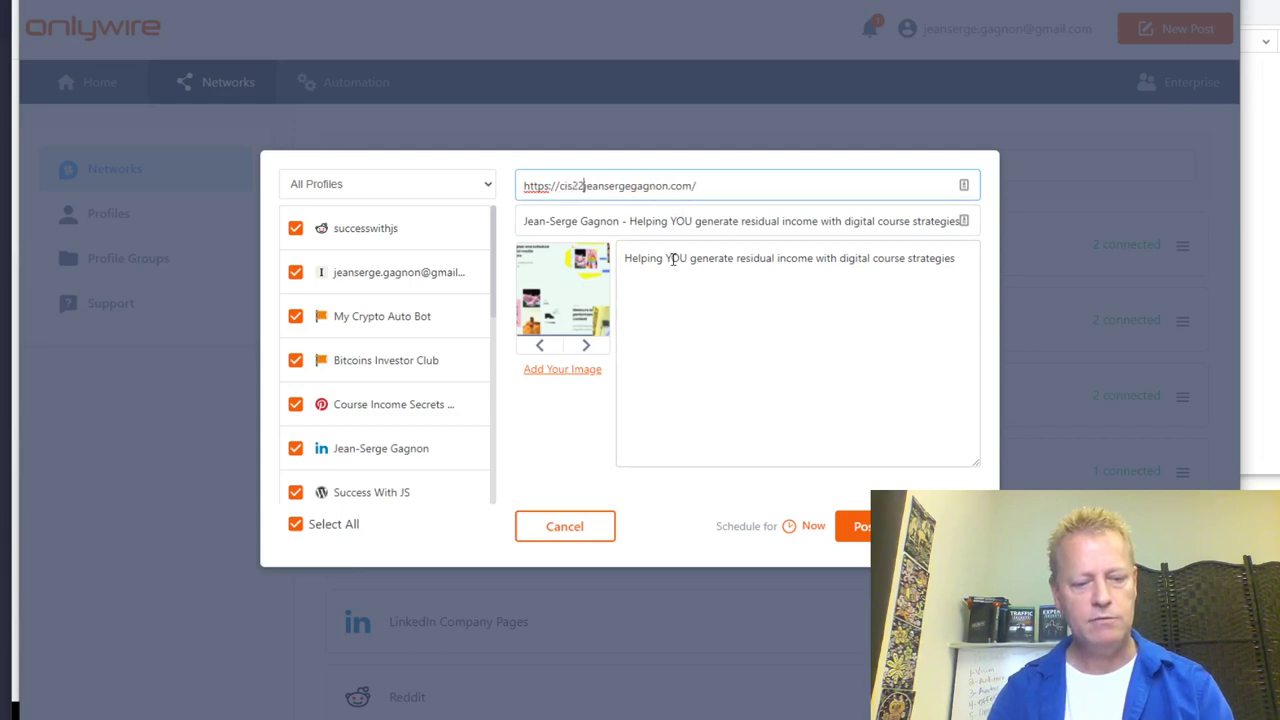
pyautogui.write('4.')
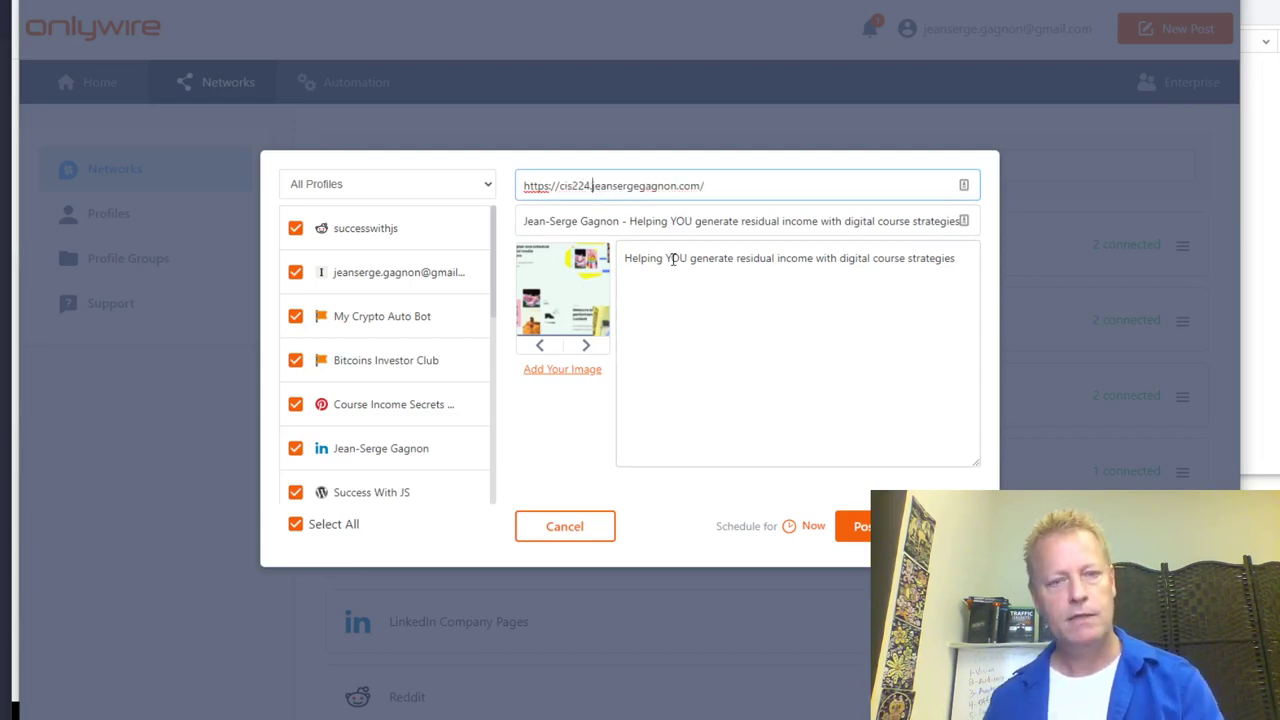
pyautogui.moveTo(547, 185); pyautogui.dragTo(556, 185)
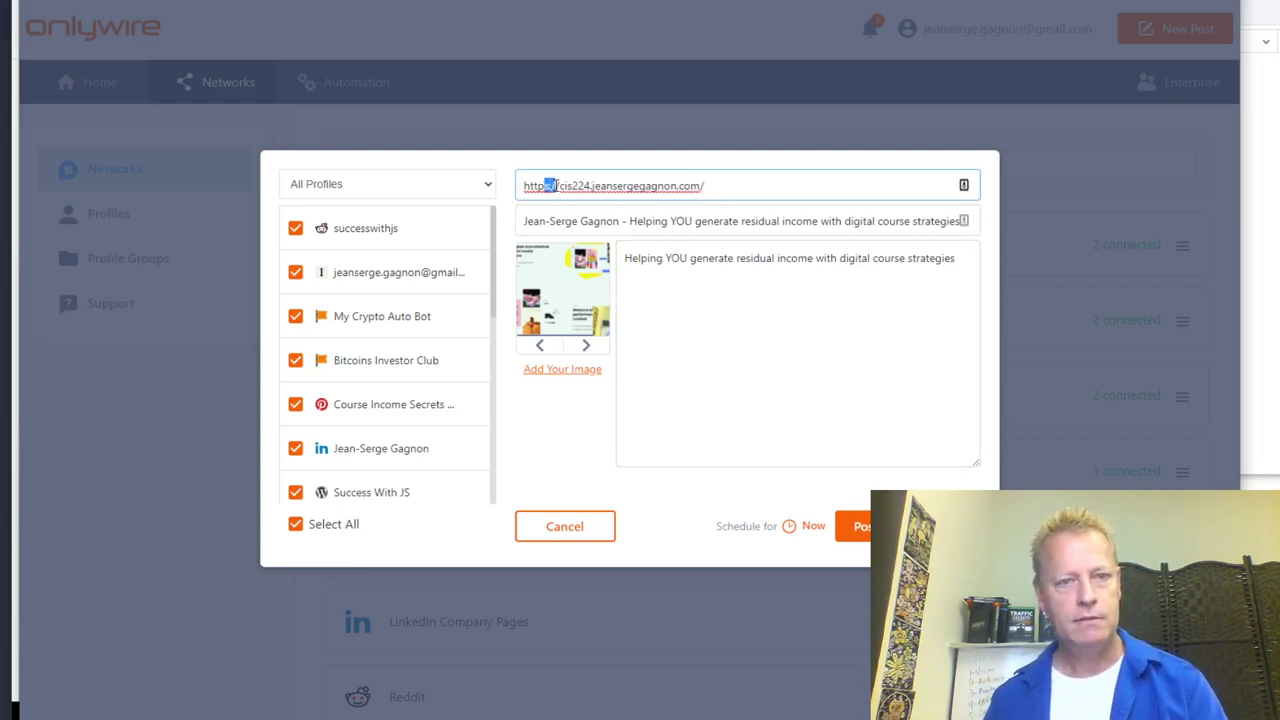
pyautogui.click(555, 186)
pyautogui.press('BackSpace')
pyautogui.press('BackSpace')
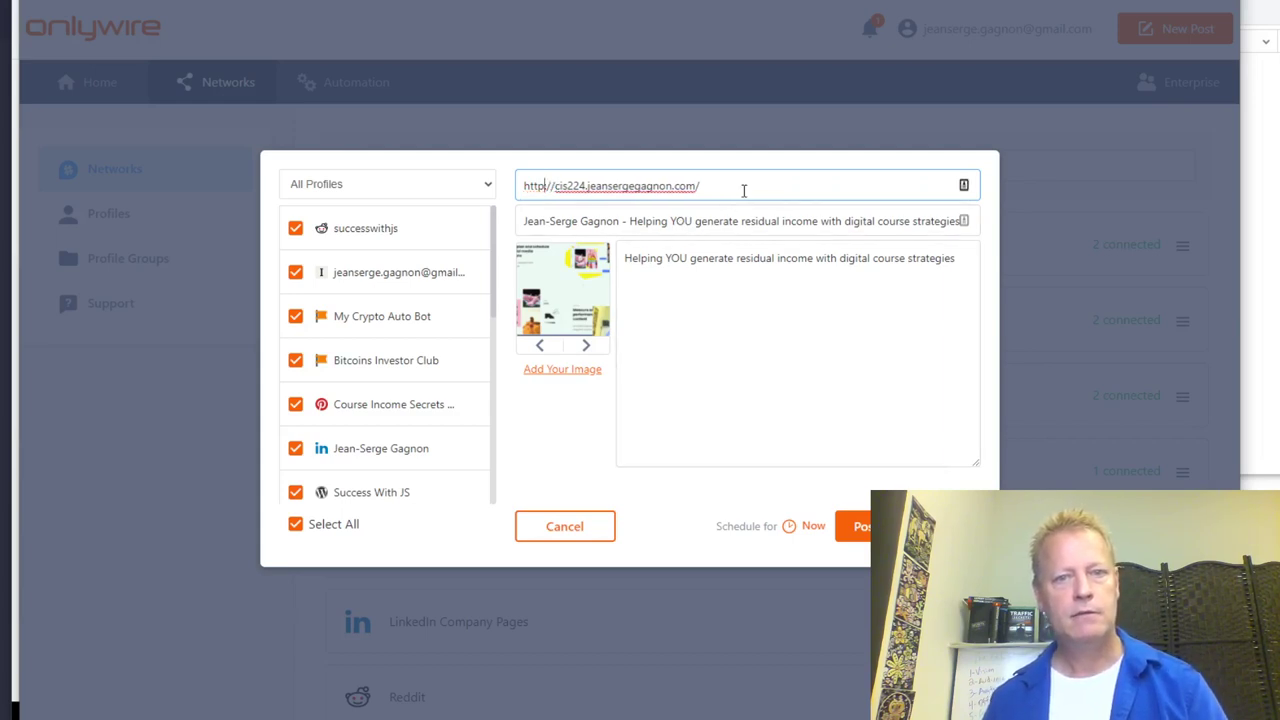
pyautogui.click(725, 221)
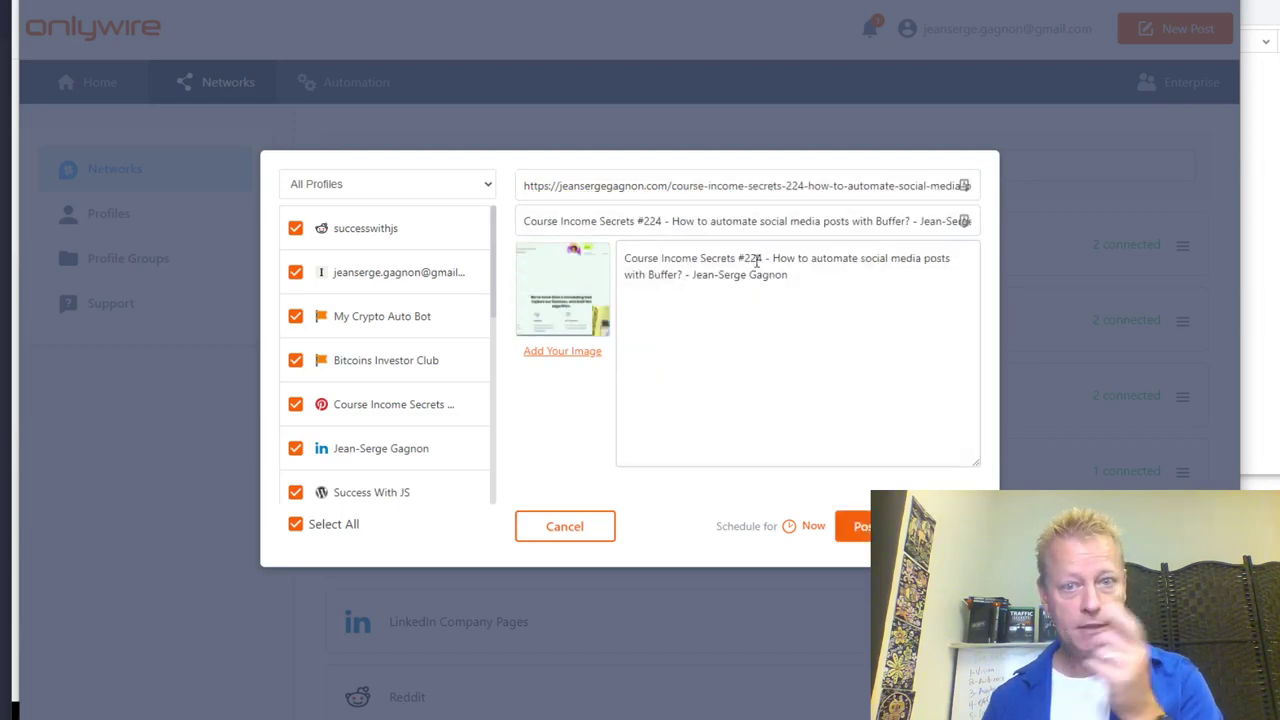
# Review the episode number and wording in the post's loaded message and title
pyautogui.doubleClick(750, 258)
pyautogui.moveTo(788, 274); pyautogui.dragTo(610, 273)
pyautogui.click(610, 273)
pyautogui.click(684, 274)
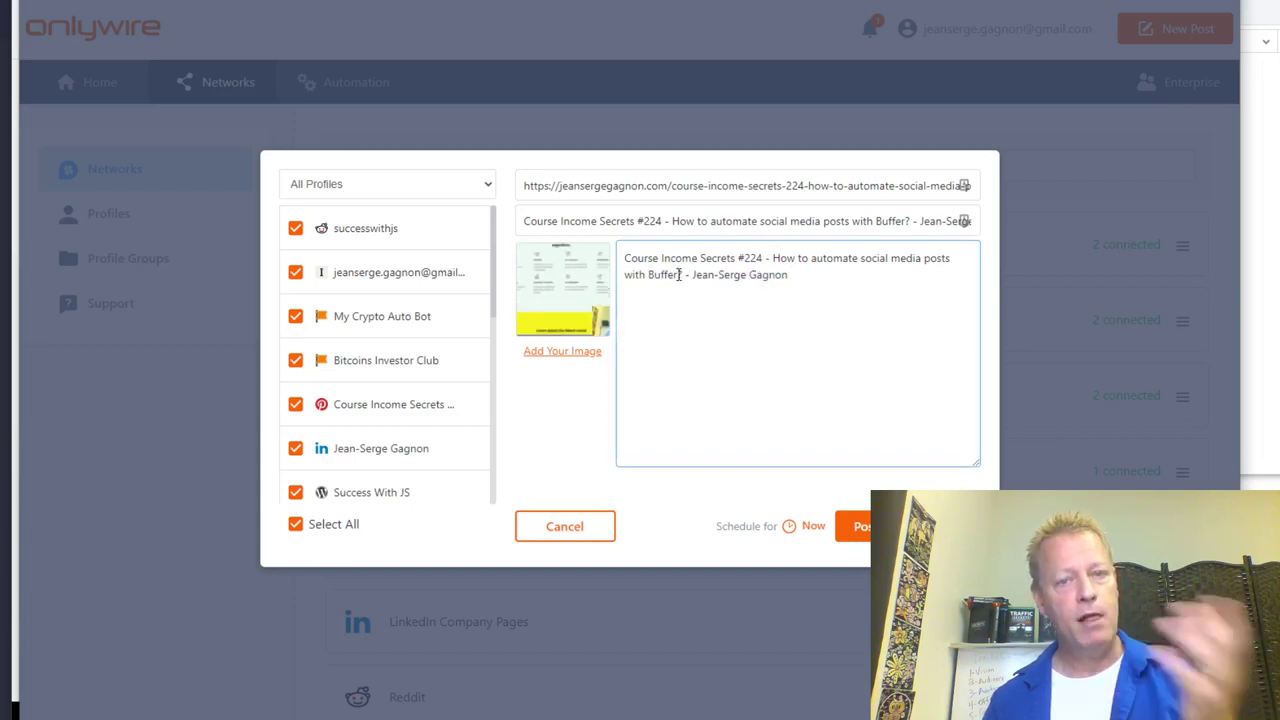
pyautogui.moveTo(637, 221); pyautogui.dragTo(829, 222)
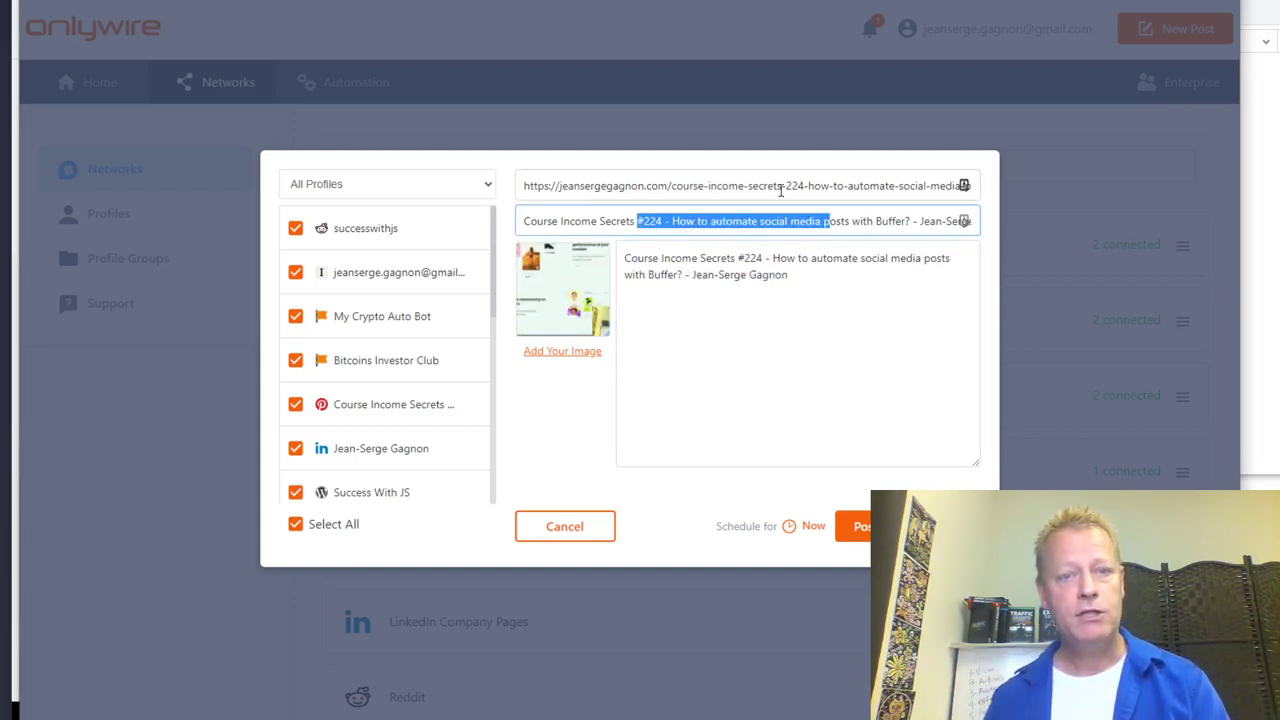
# Clear the post's link and replace its title with "Creating episode 225 from Course Income Secrets"
pyautogui.click(781, 187)
pyautogui.hotkey('ctrl', 'a')
pyautogui.press('BackSpace')
pyautogui.click(763, 223)
pyautogui.hotkey('ctrl', 'a')
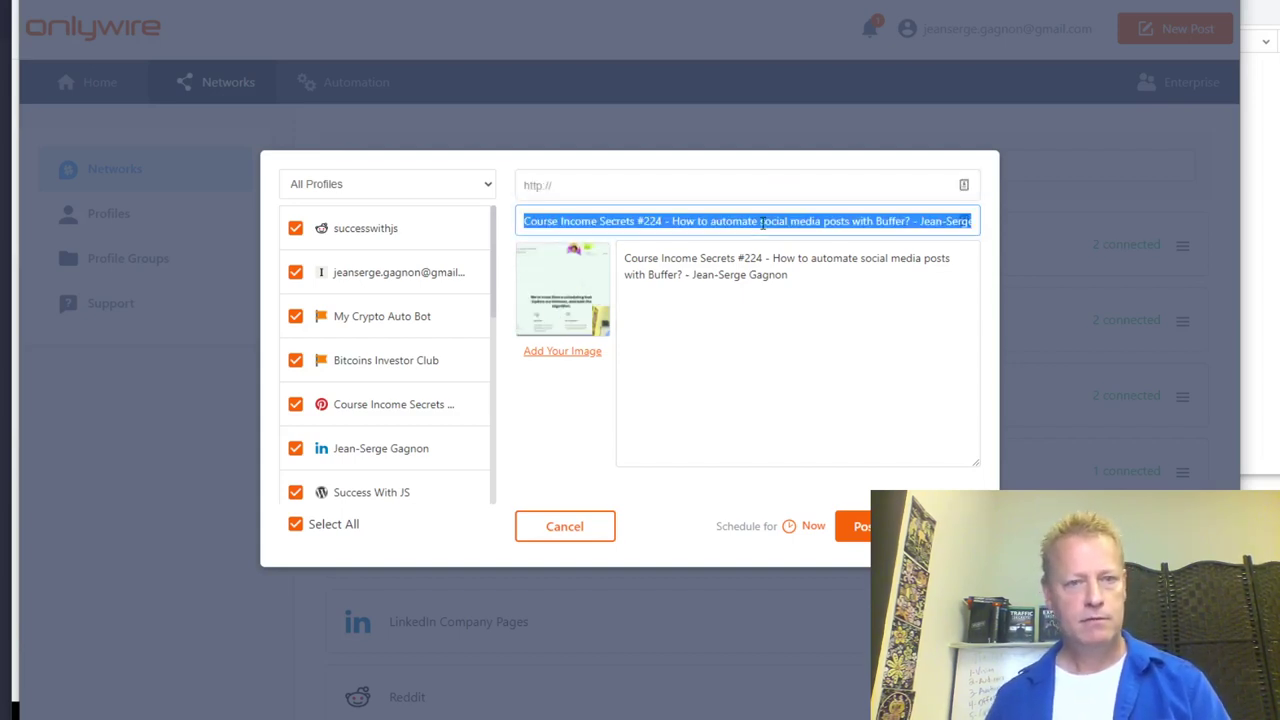
pyautogui.press('BackSpace')
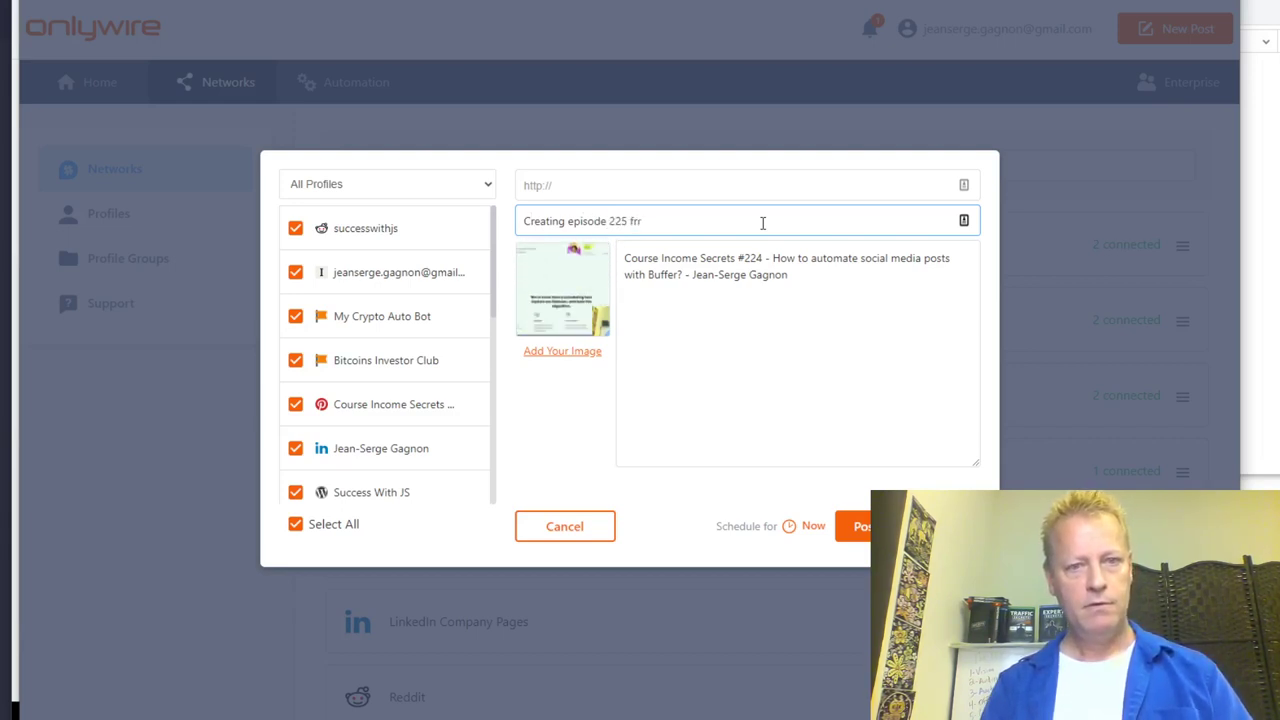
pyautogui.press('BackSpace')
pyautogui.write('om Course Income Secrets')
# Replace the loaded message with the opening line "In episode 225, we talk about OnlyWire."
pyautogui.tripleClick(810, 271)
pyautogui.write('In episode 225, we')
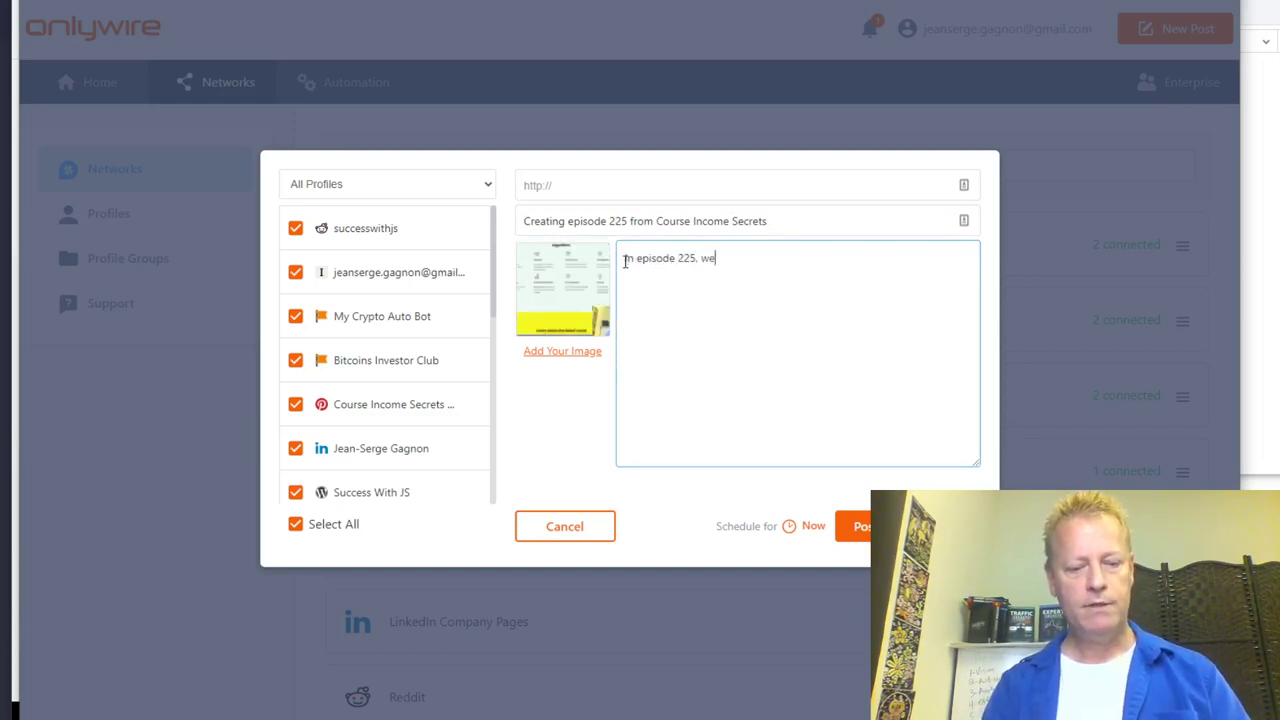
pyautogui.write(' talk about O')
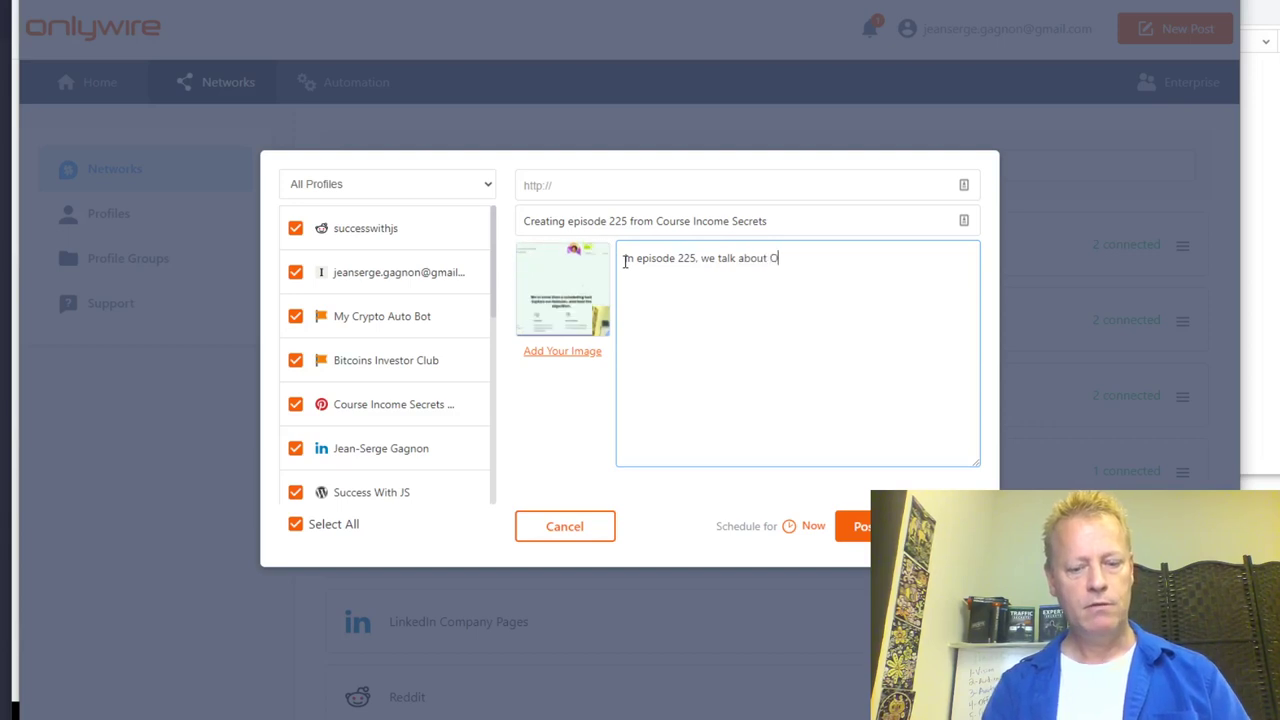
pyautogui.write('nlyWire.')
pyautogui.press('Return')
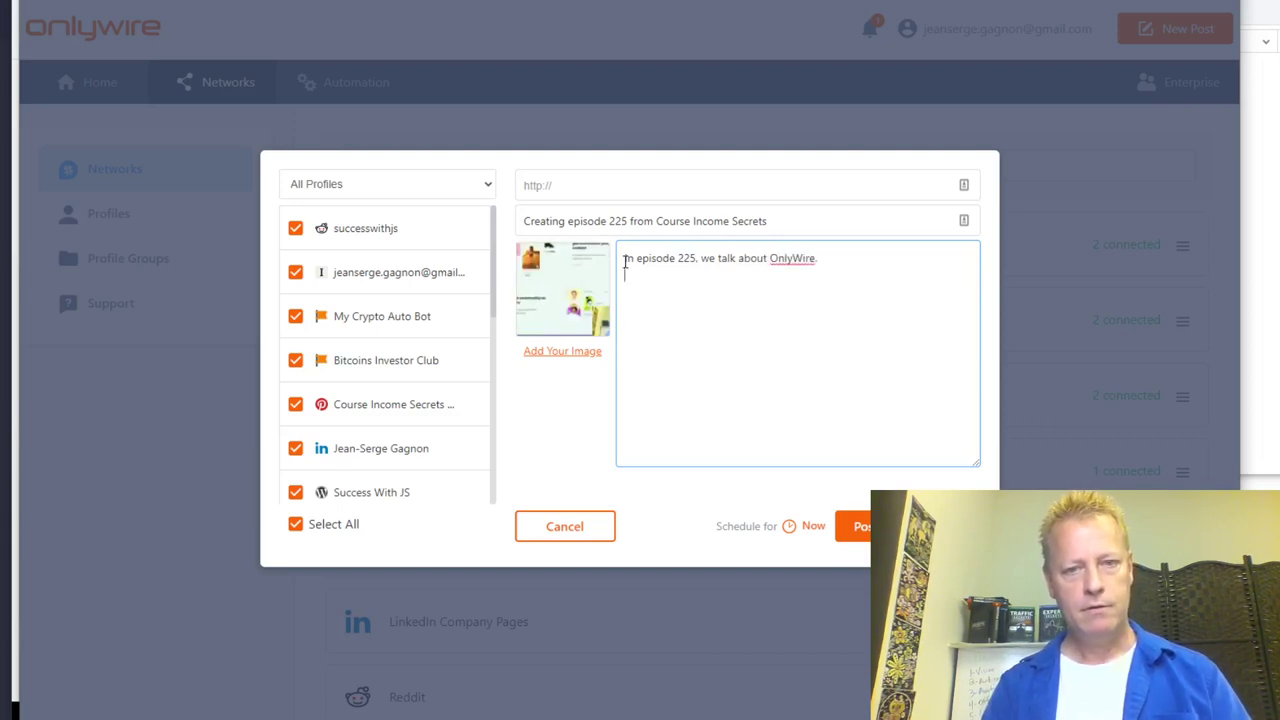
# Add a second message paragraph reading "Automation with this tool lets you post to 20+ social networks."
pyautogui.write('Automation ')
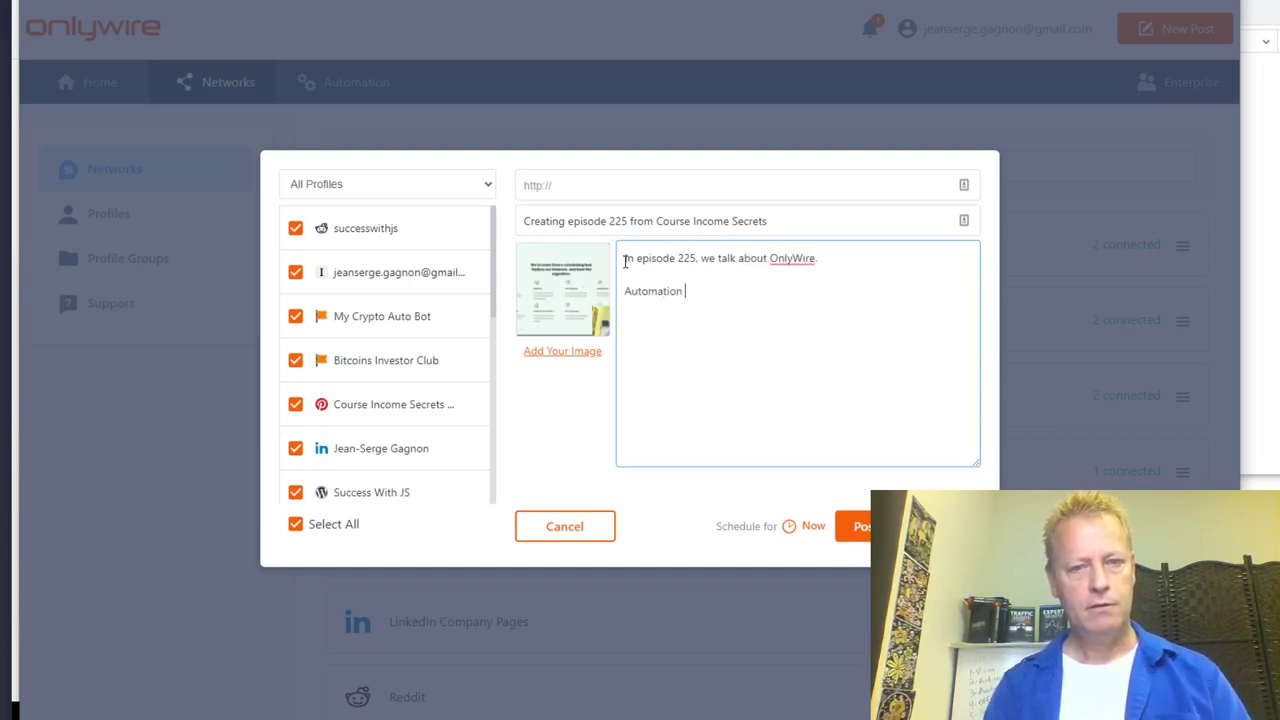
pyautogui.write('with this eool')
pyautogui.write(' lets you r')
pyautogui.write('ost')
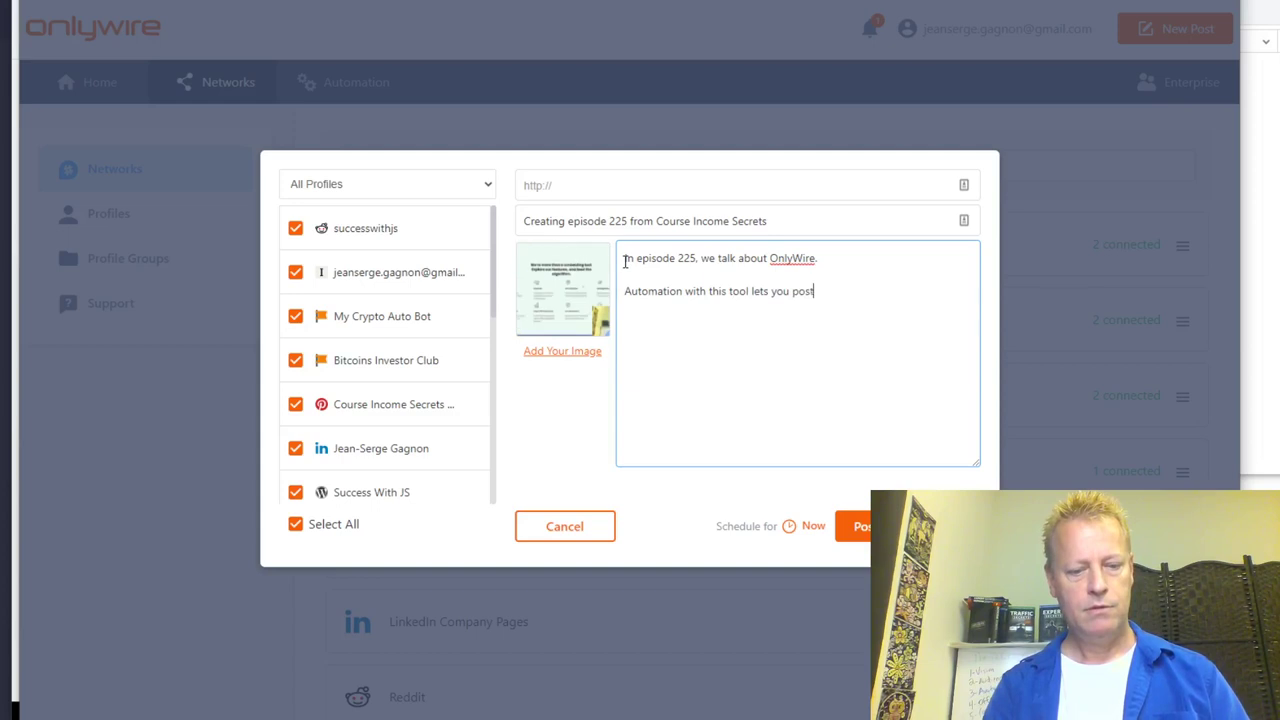
pyautogui.write(' to 20')
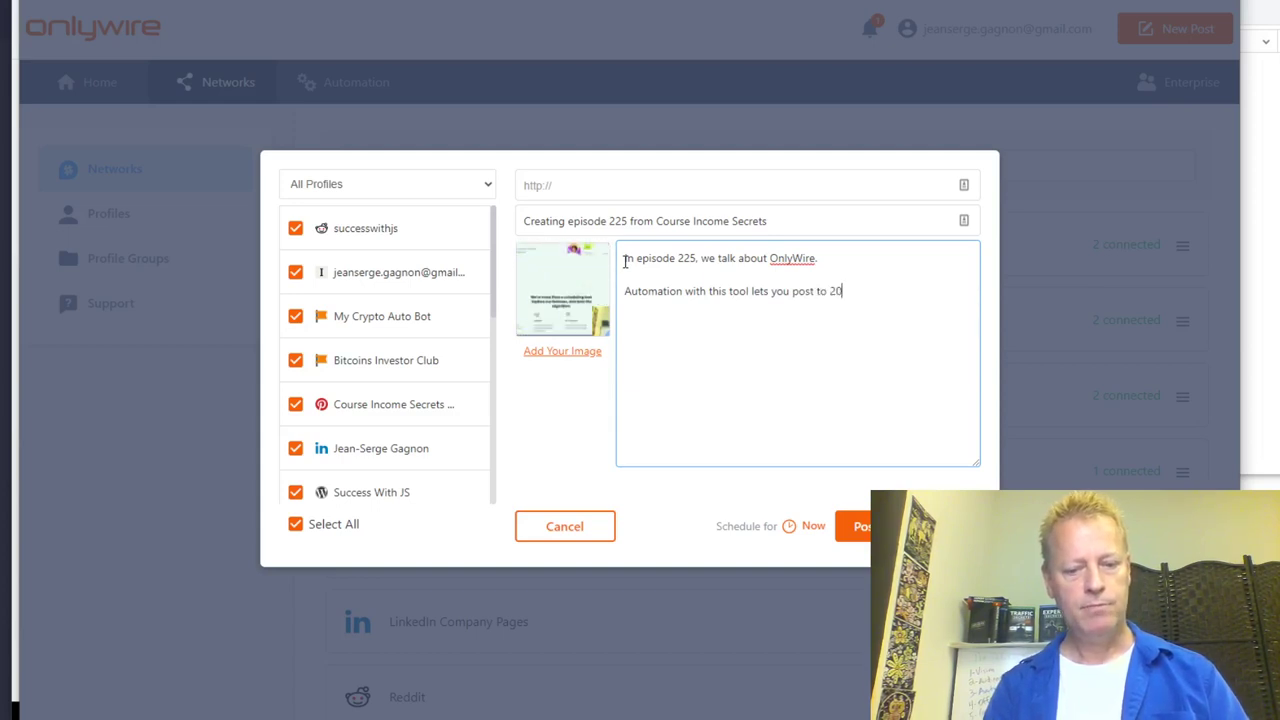
pyautogui.write('+ social networks.')
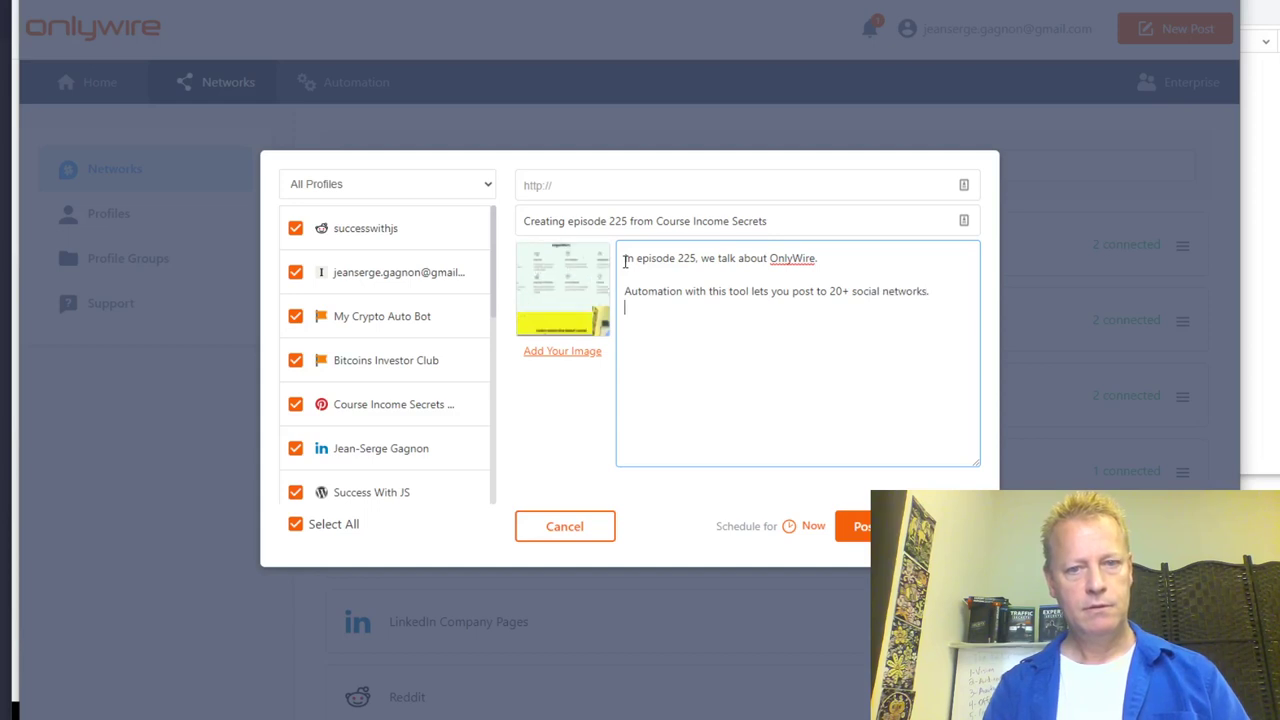
# Begin a third message paragraph with "Such as Facebook, LinkedIn, Twitter, Pinterest, WordPress, Tumblr,"
pyautogui.write('Such as Facebook. LinkedIN')
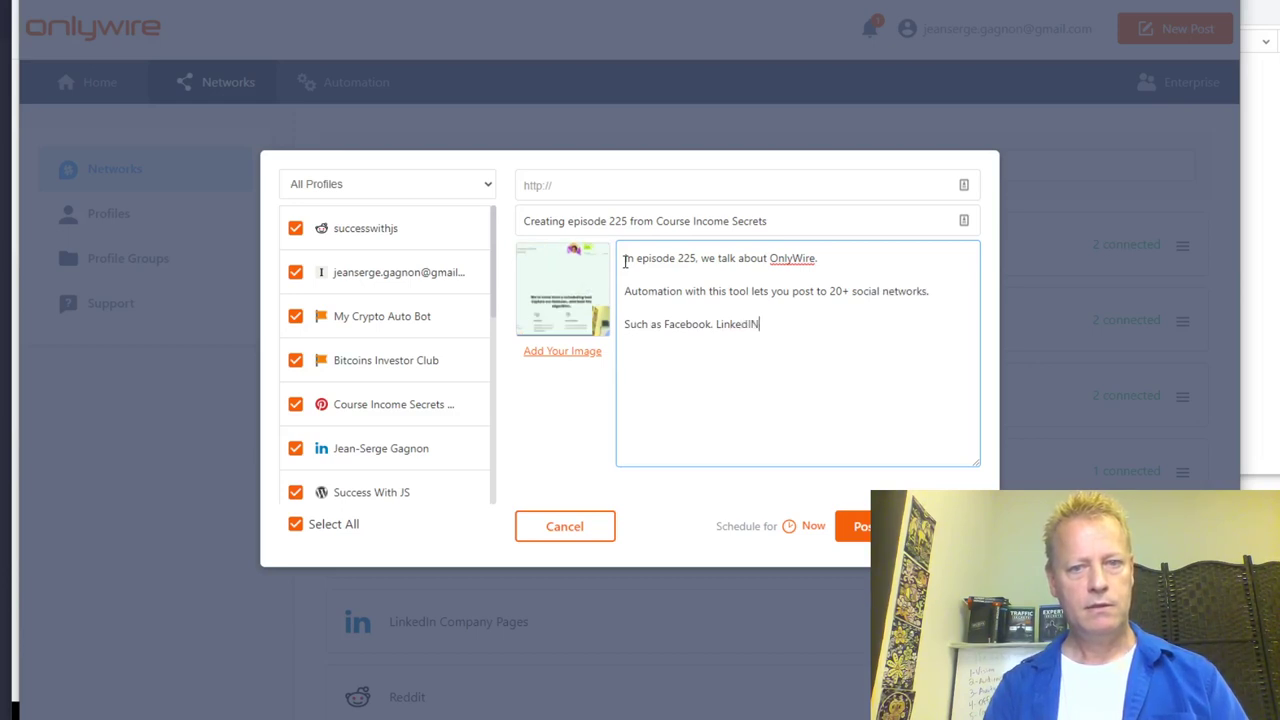
pyautogui.press('BackSpace')
pyautogui.write('n, Twitter,')
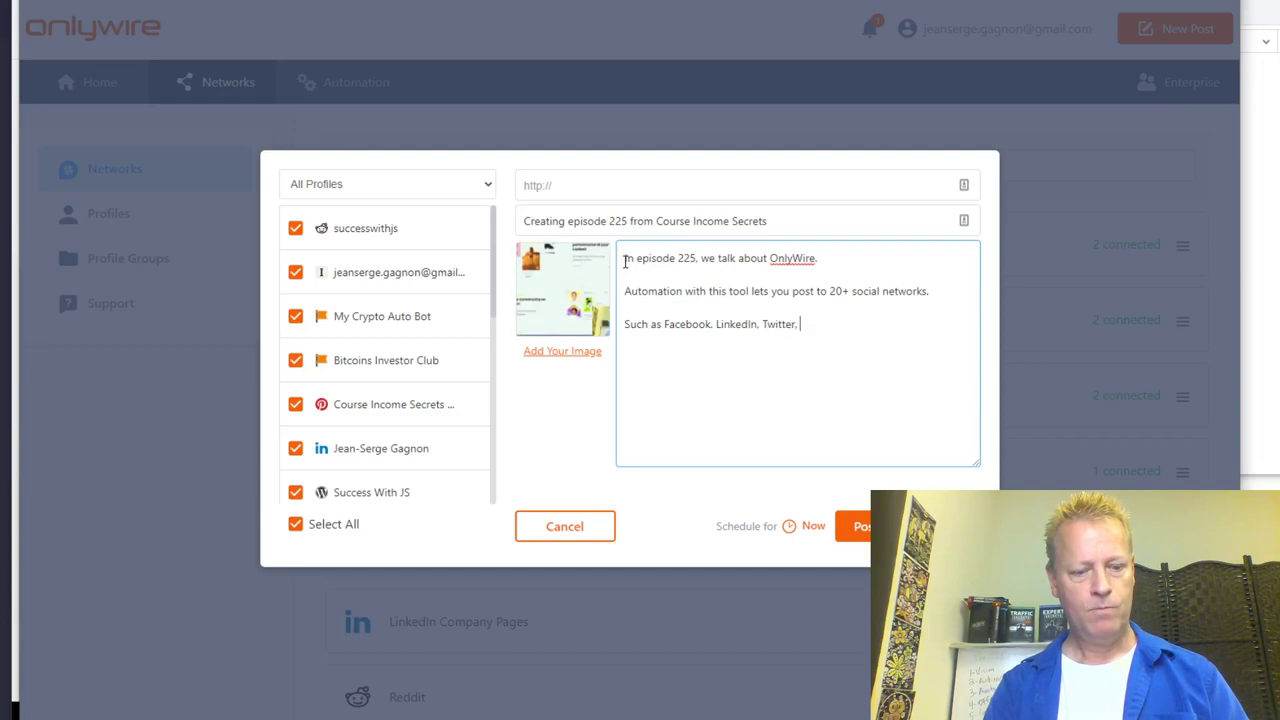
pyautogui.write(' Pinterest,')
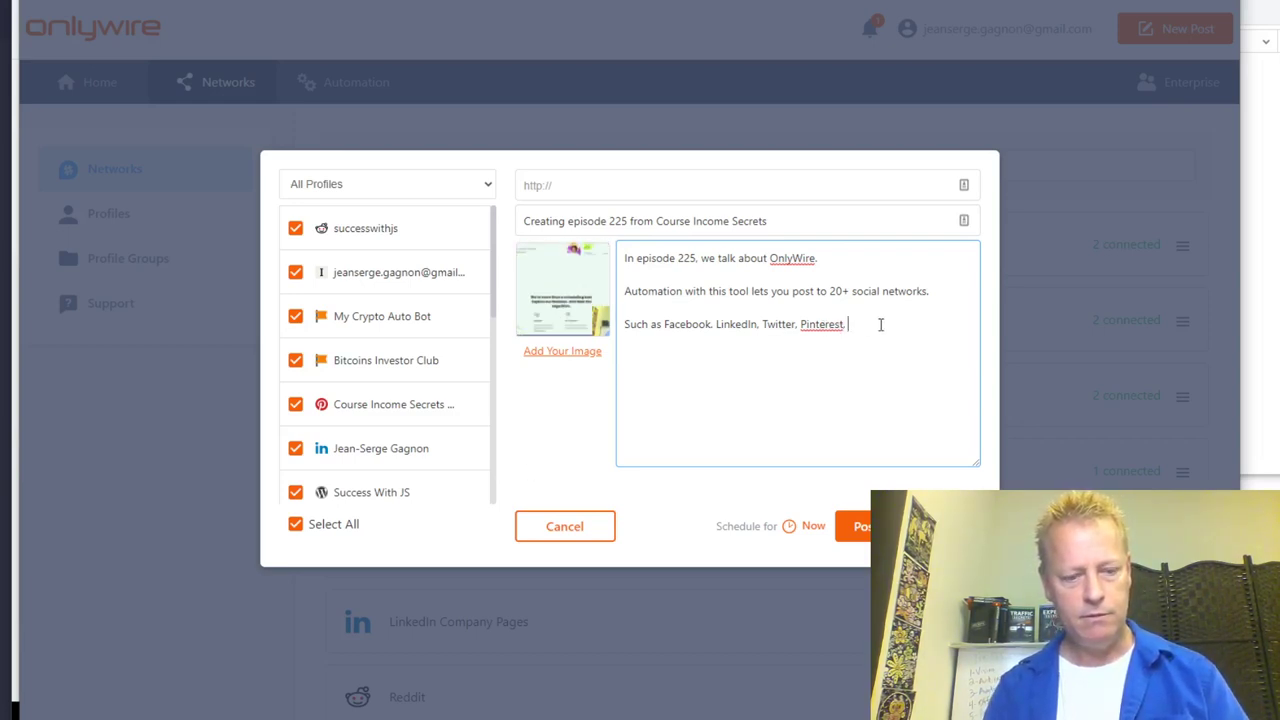
pyautogui.write('WordPress')
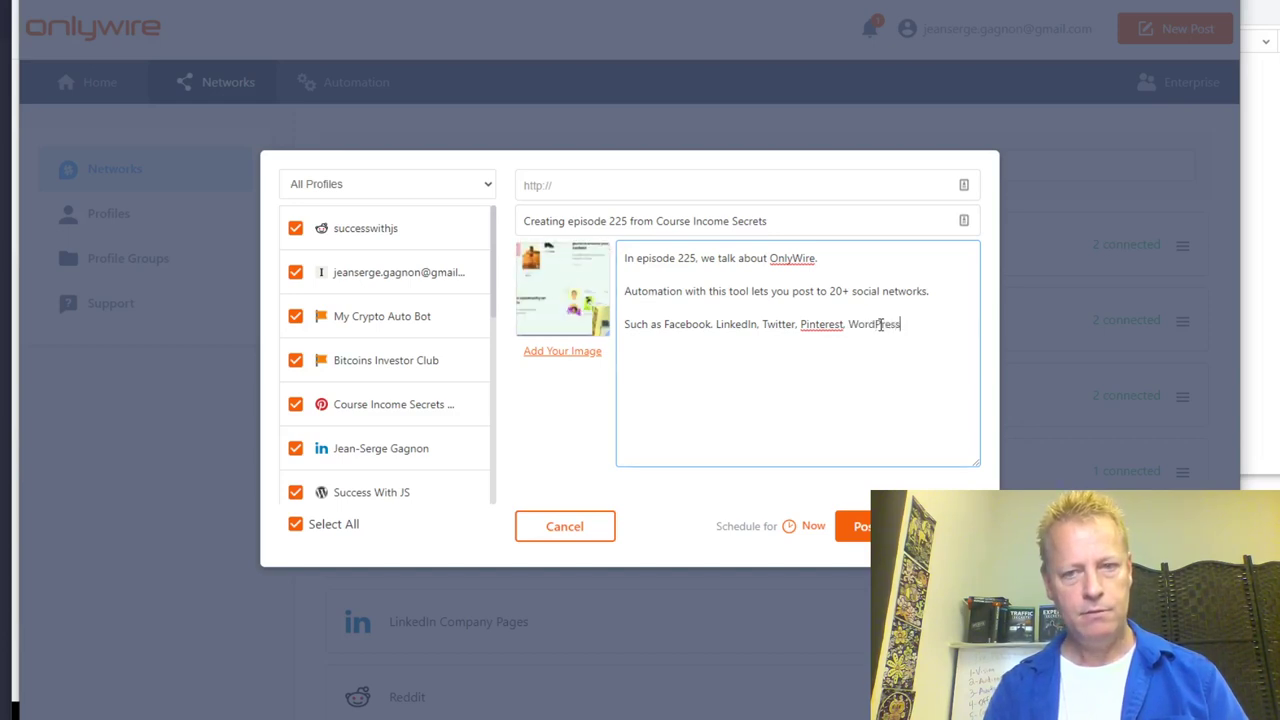
pyautogui.write(', T')
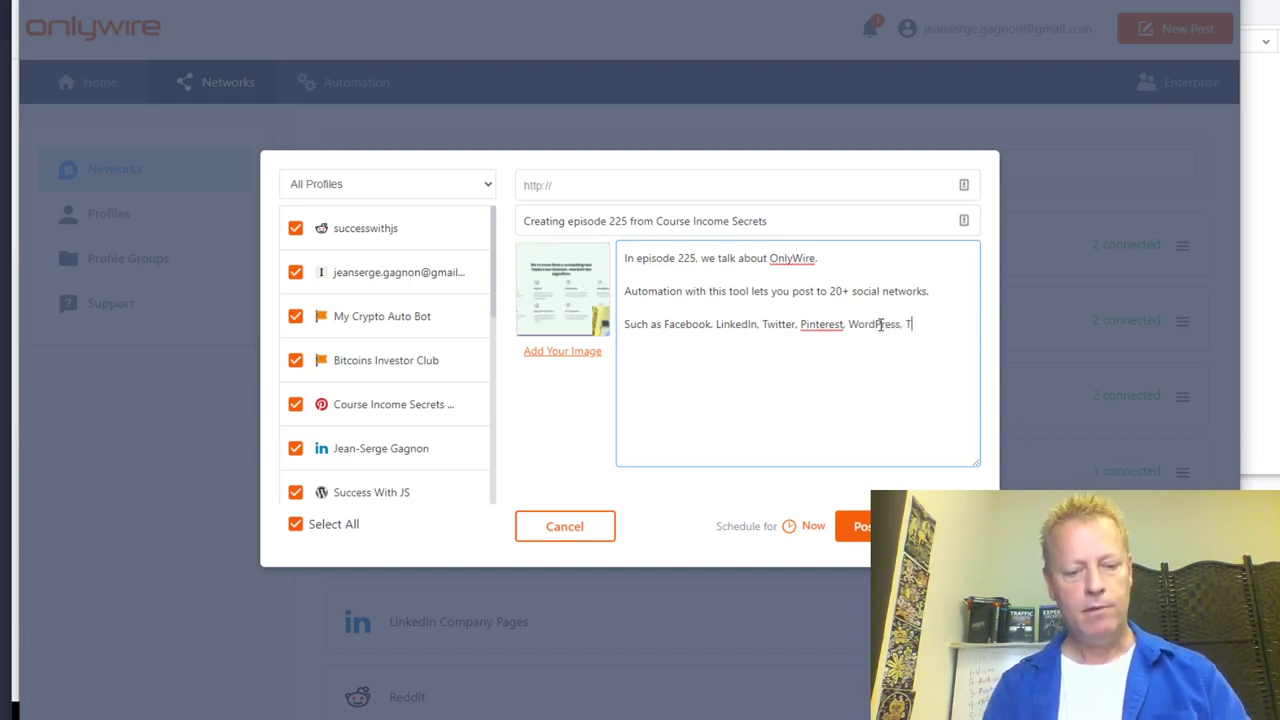
pyautogui.write('umblr,')
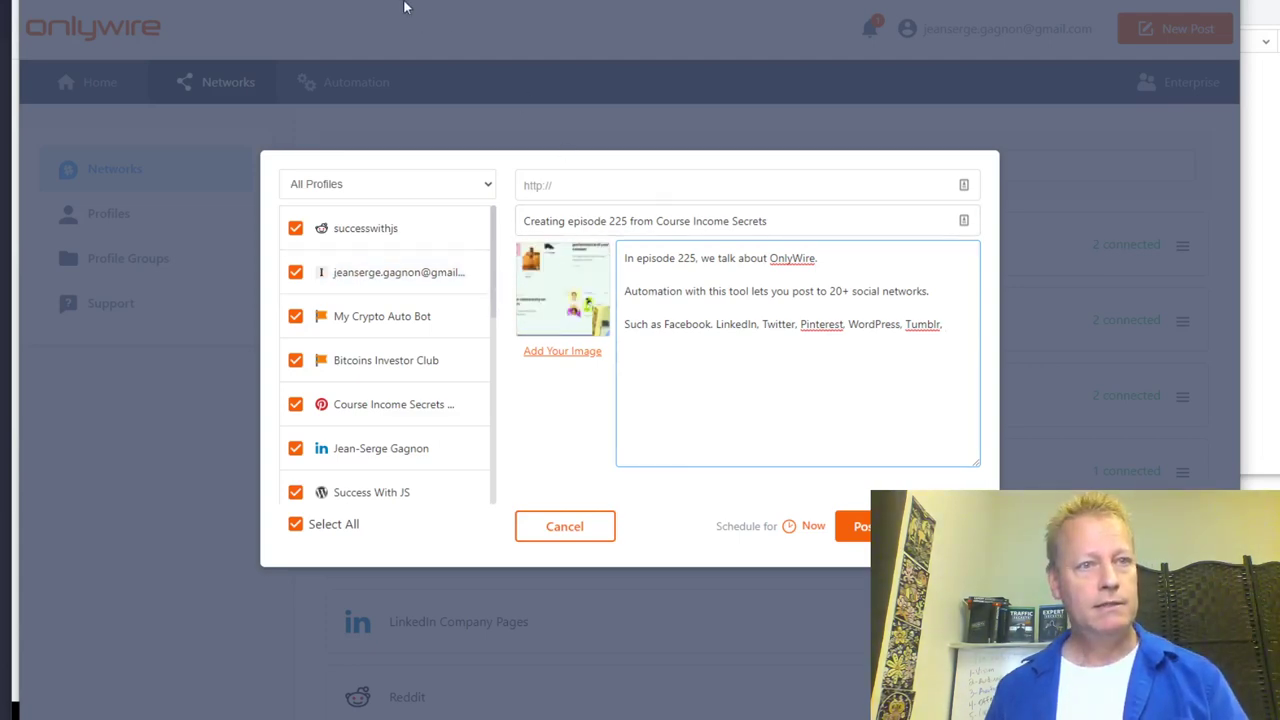
# Switch to the public OnlyWire homepage and examine its benefits and network logos for more supported social networks to mention
pyautogui.hotkey('alt', 'Tab')
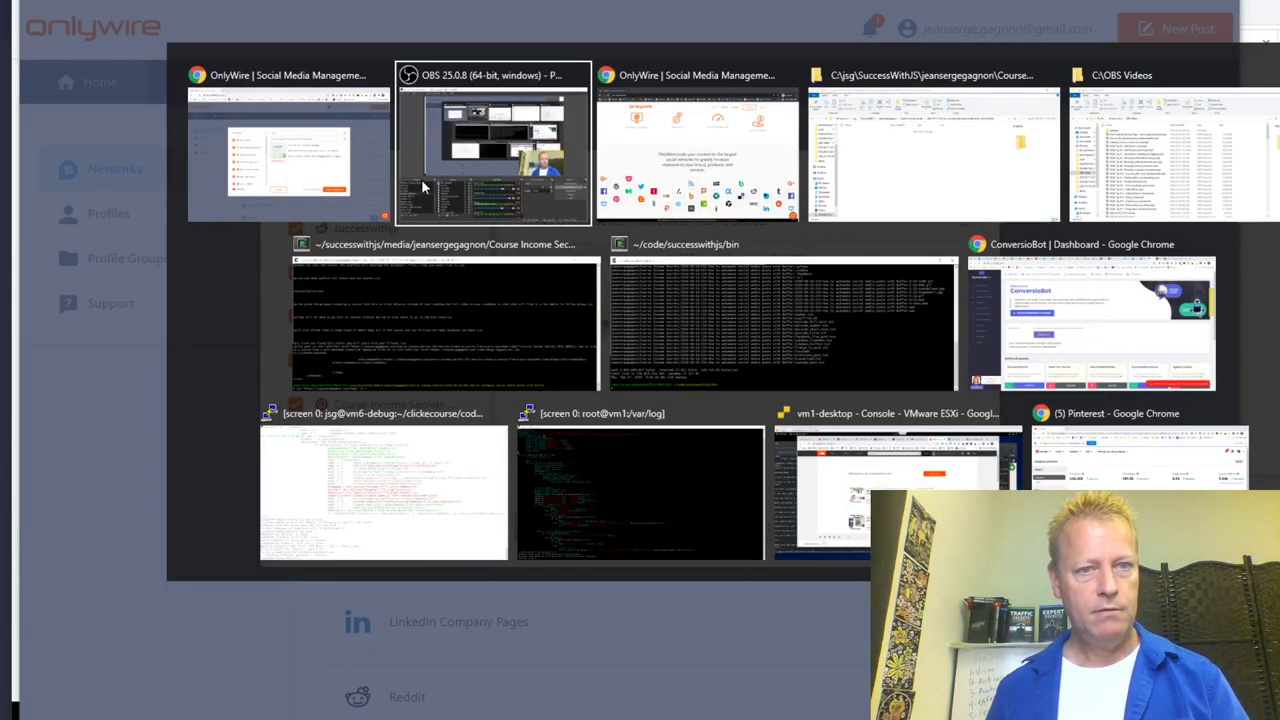
pyautogui.hotkey('alt', 'Tab')
pyautogui.scroll(-6, 636, 311)
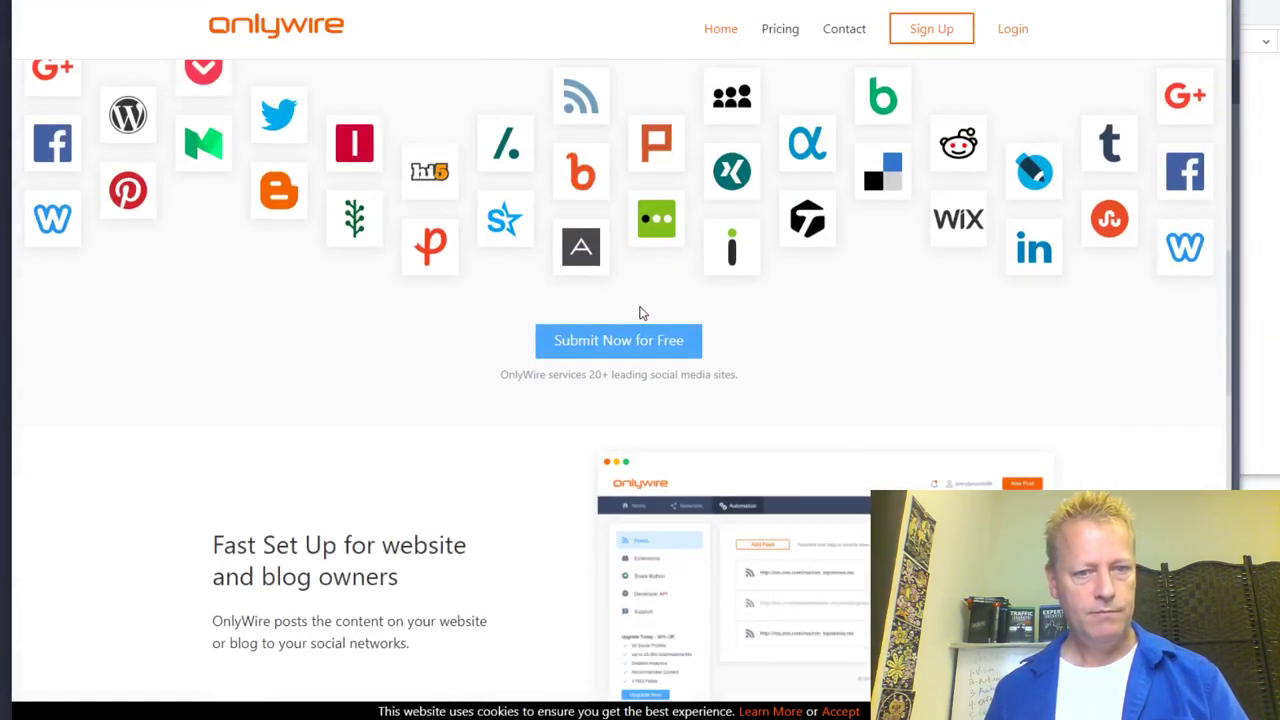
pyautogui.scroll(-10, 640, 311)
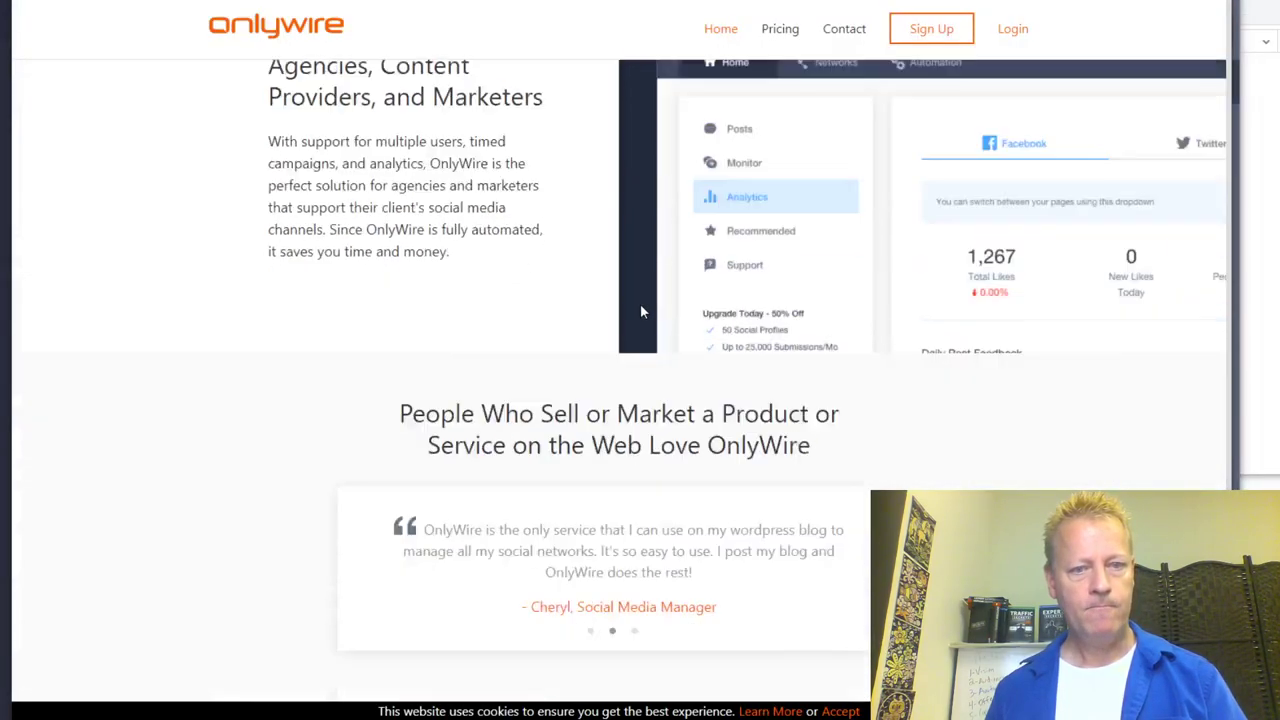
pyautogui.scroll(10, 640, 311)
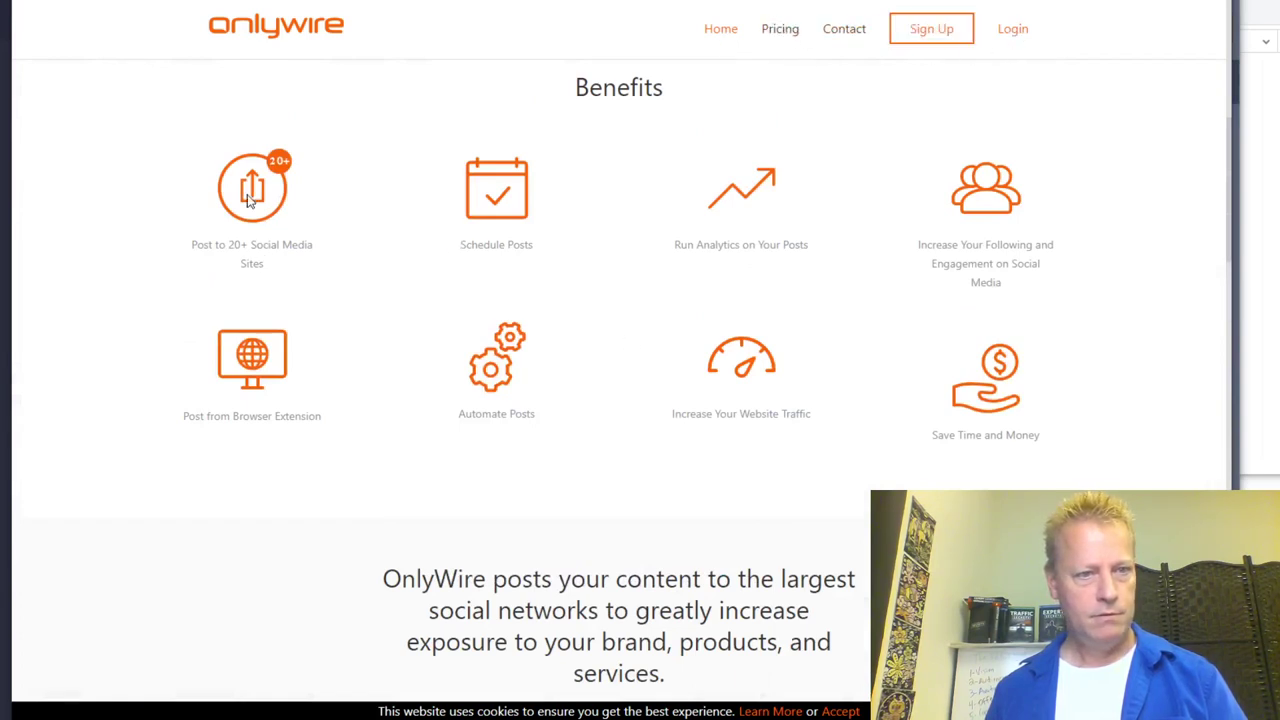
pyautogui.scroll(-4, 265, 262)
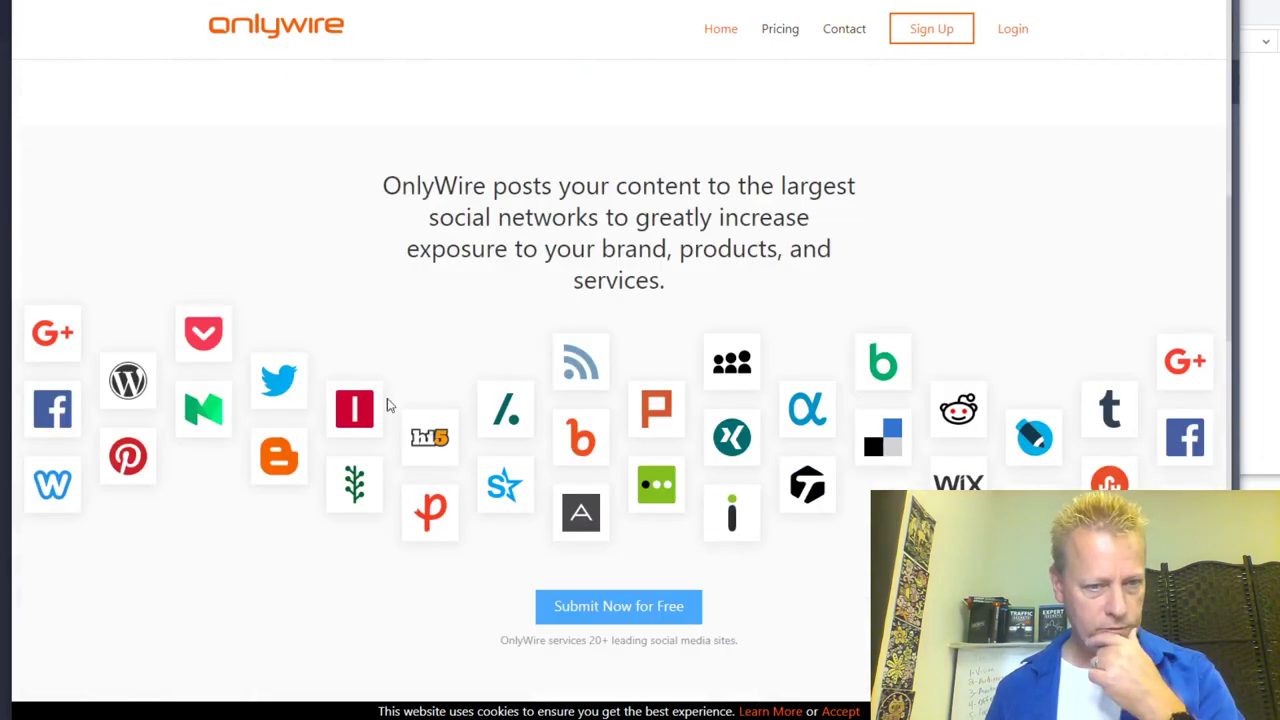
pyautogui.scroll(-5, 716, 358)
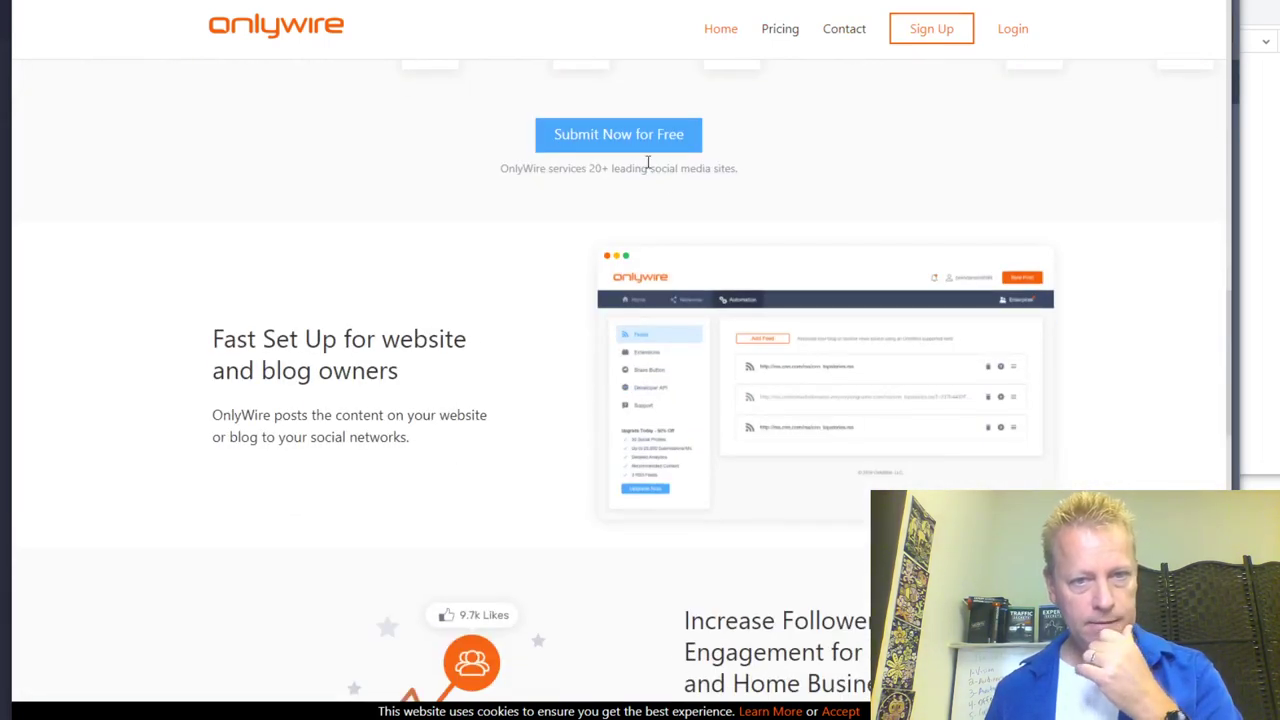
pyautogui.scroll(2, 650, 185)
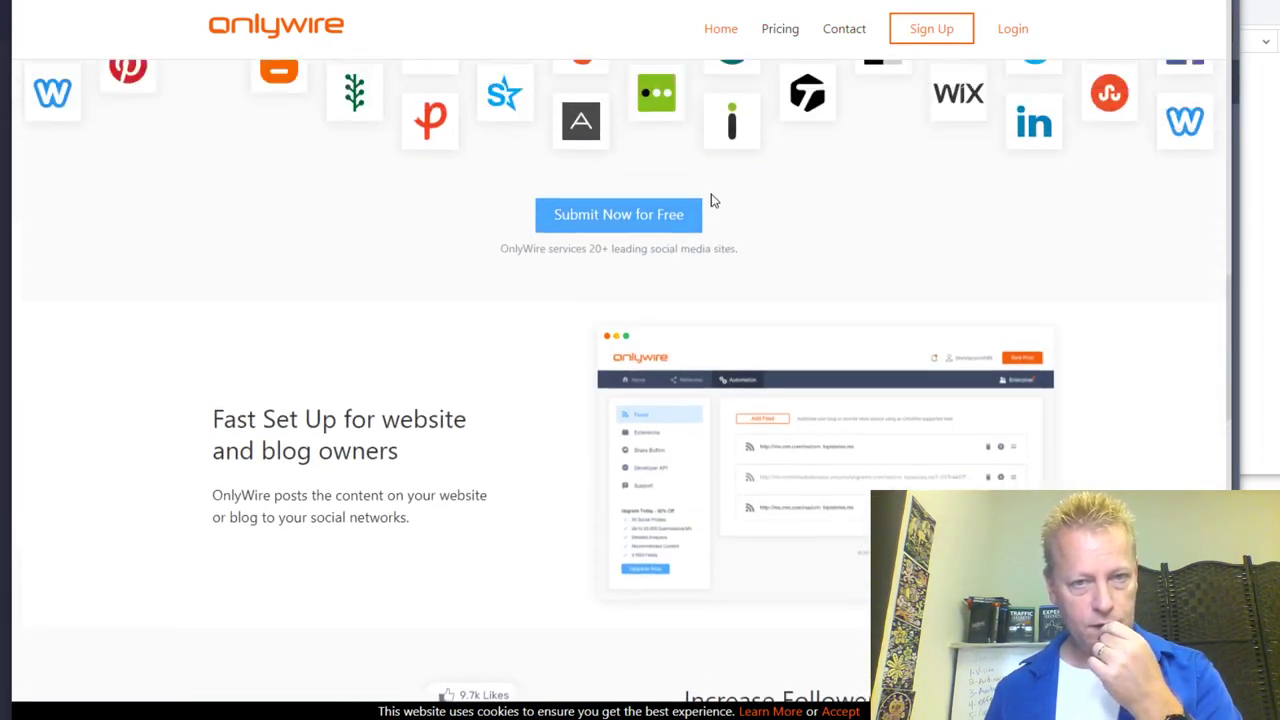
pyautogui.scroll(-3, 531, 337)
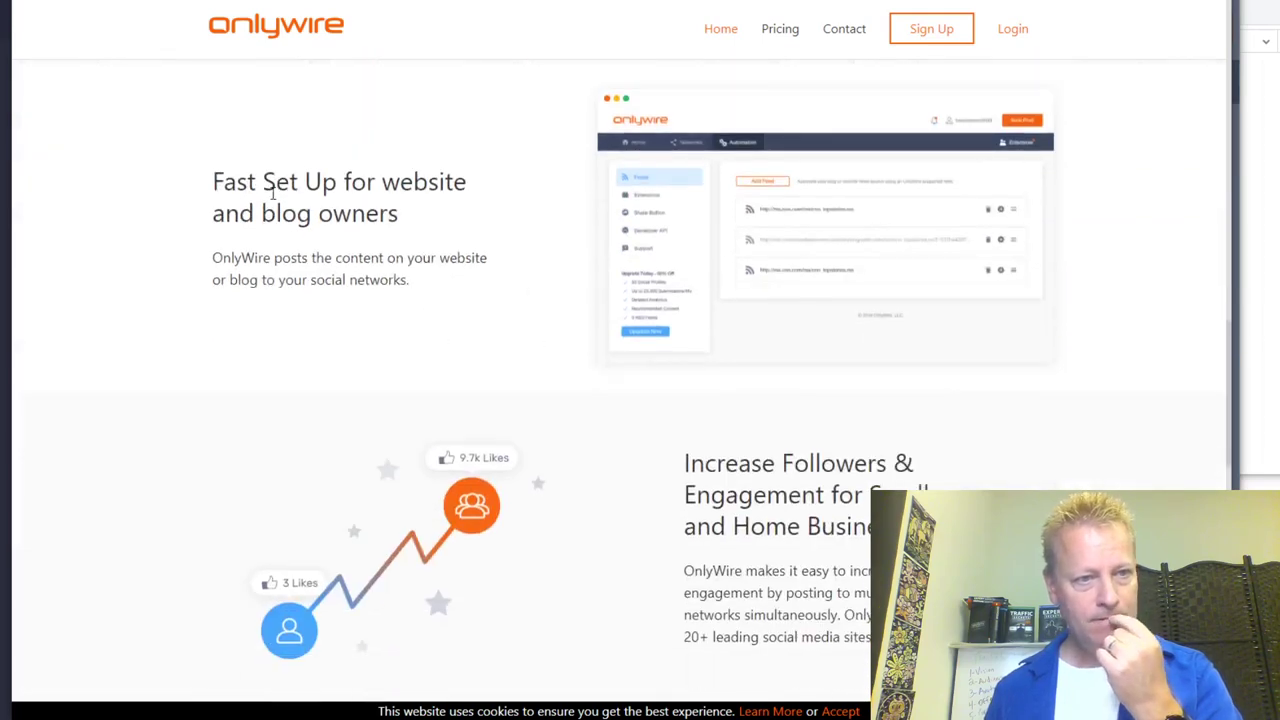
pyautogui.scroll(-3, 715, 262)
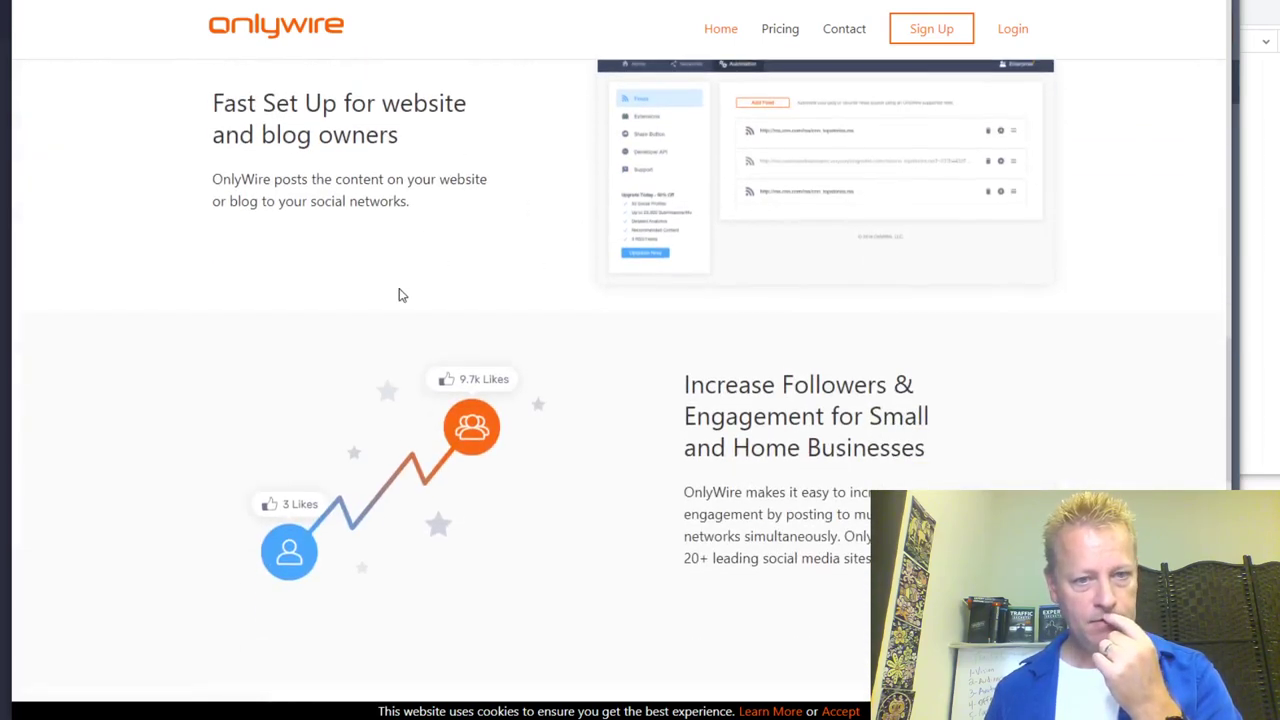
pyautogui.scroll(-4, 575, 280)
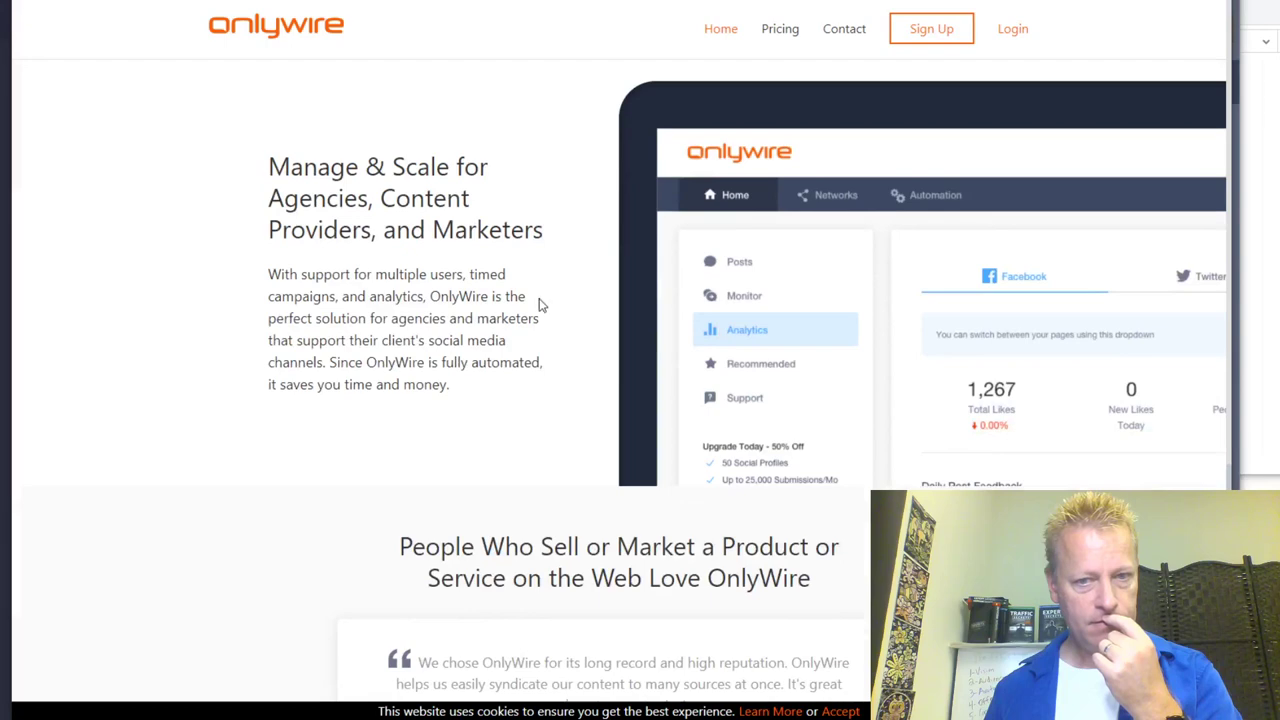
pyautogui.scroll(-4, 391, 334)
pyautogui.scroll(9, 429, 329)
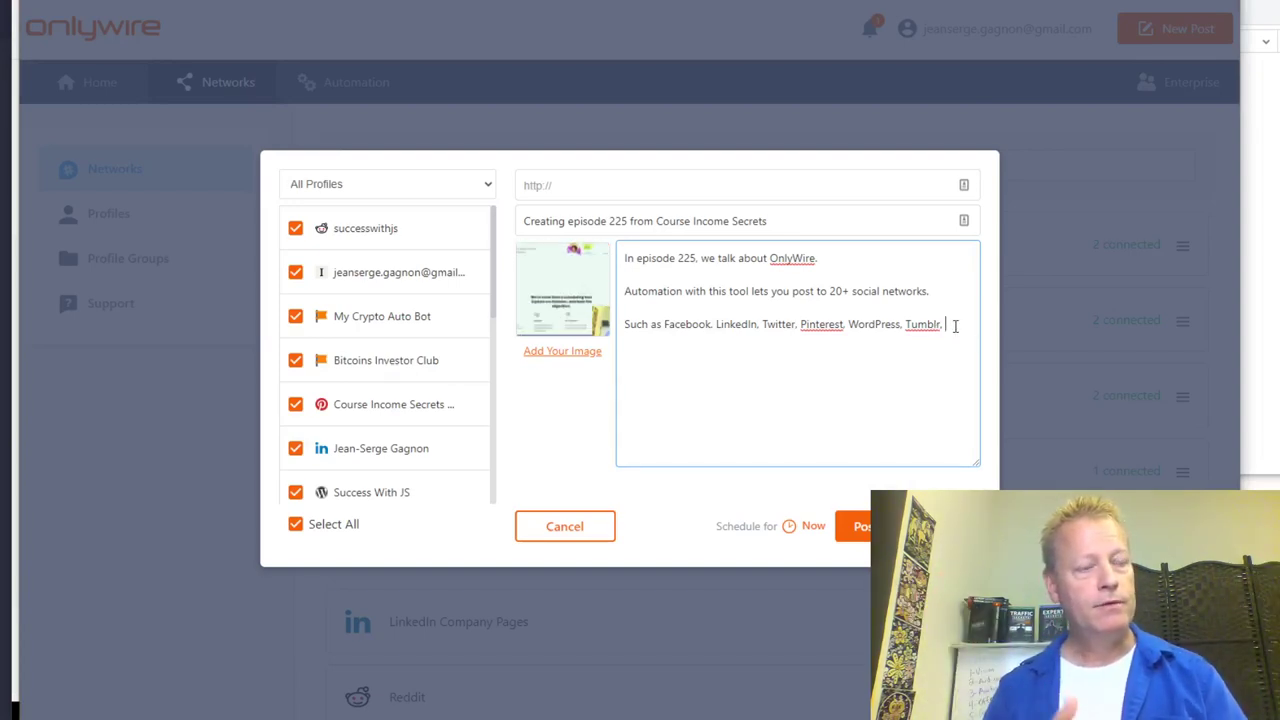
# Complete the third message paragraph's list of networks with "Redit, Livejournal, Blogger and more."
pyautogui.write('Redit, ')
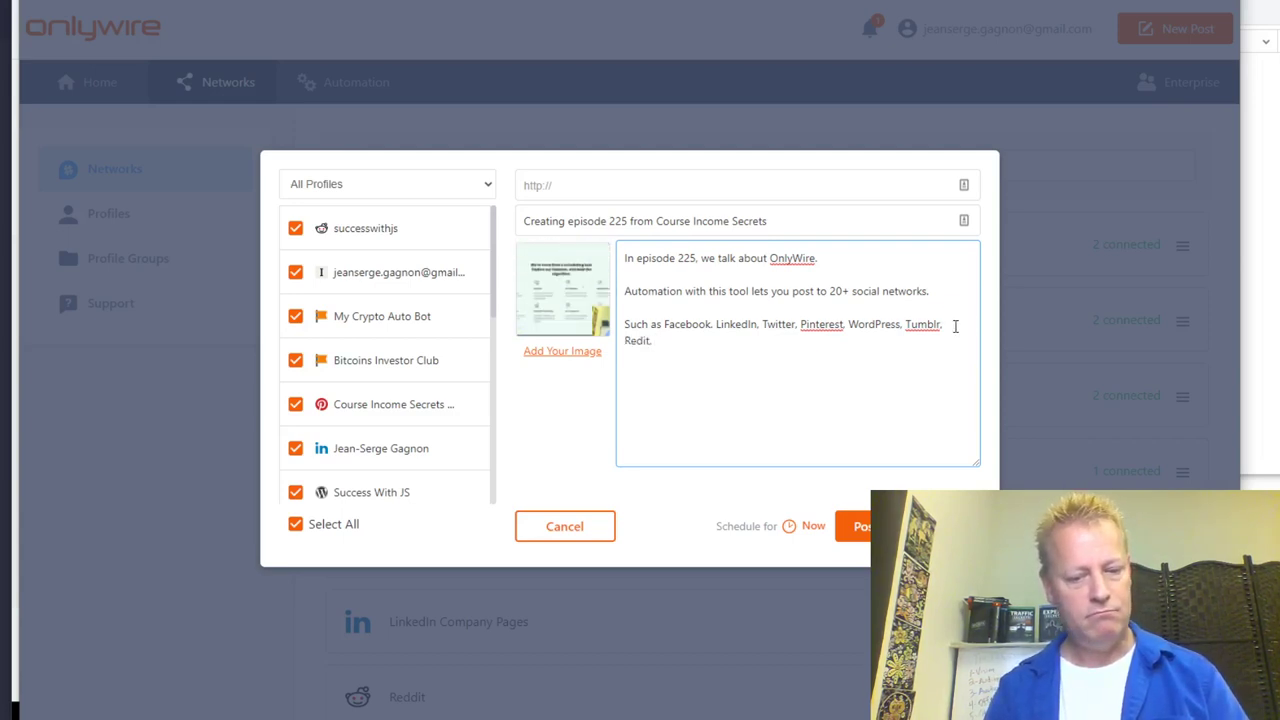
pyautogui.write('Livejournal')
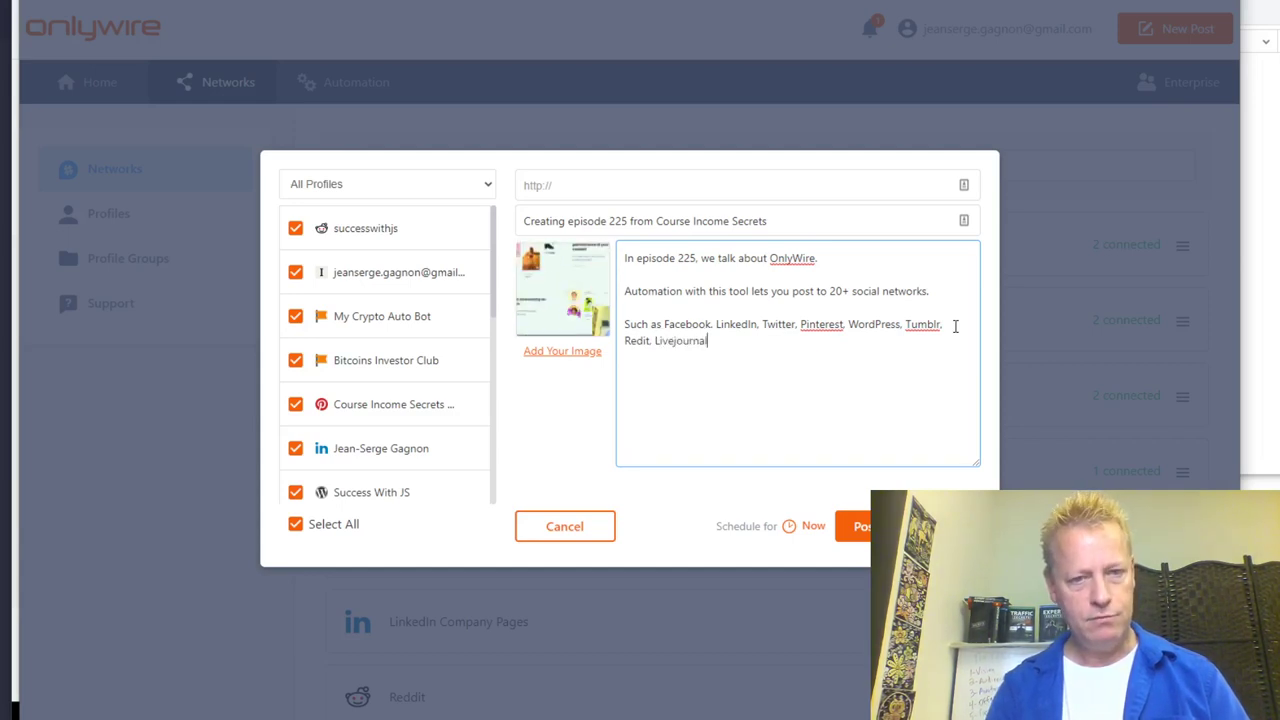
pyautogui.write(', Blogger')
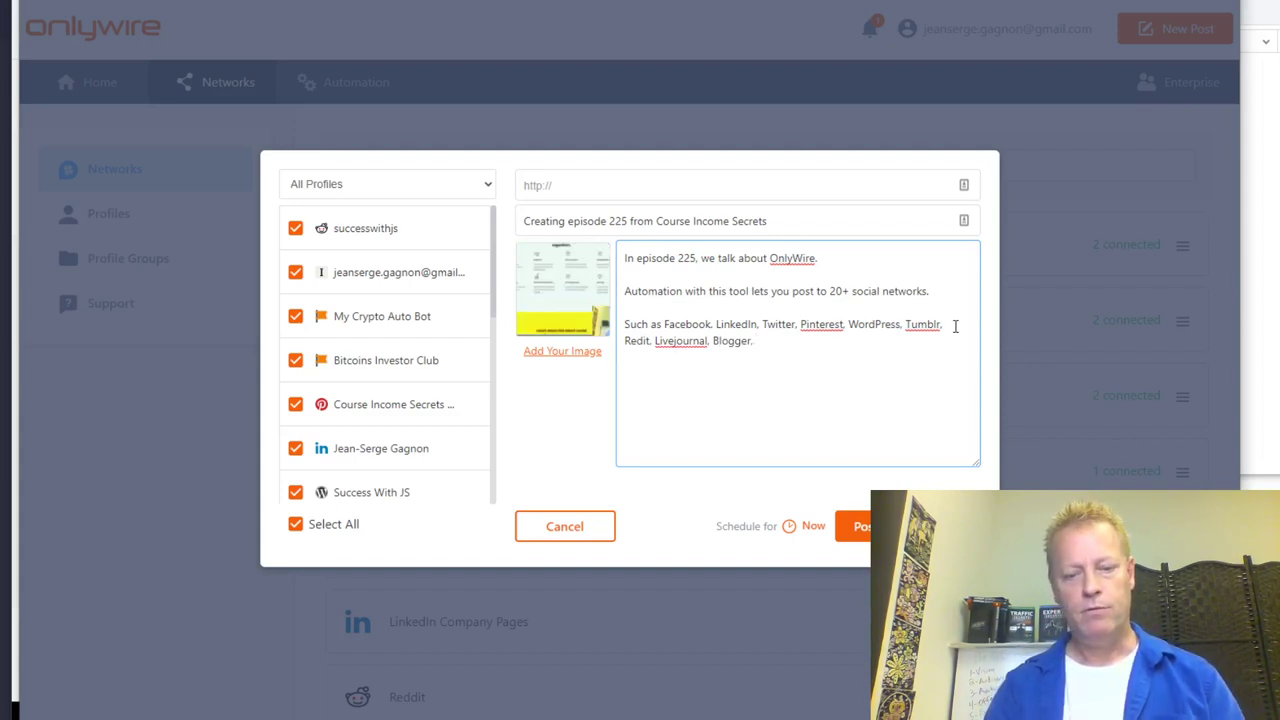
pyautogui.write('and more.')
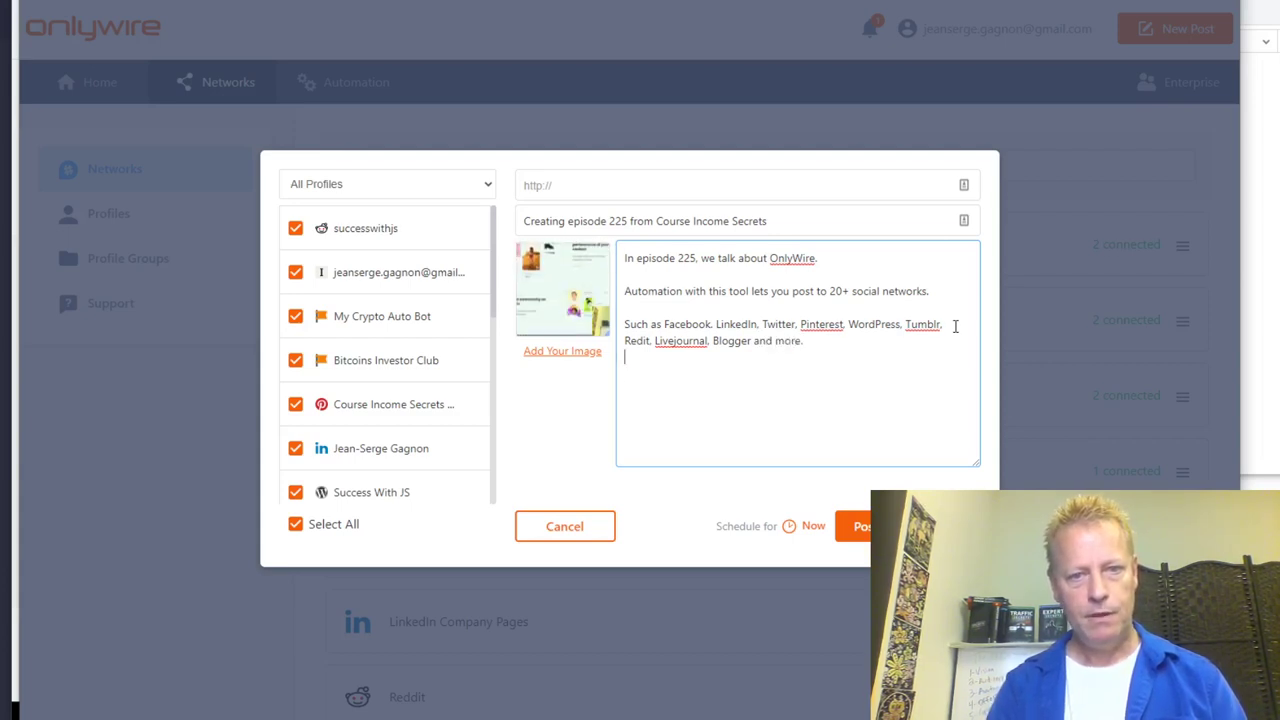
# Add a fourth message paragraph reading "I will be creating a blog post detailing this."
pyautogui.press('Return')
pyautogui.write('I will')
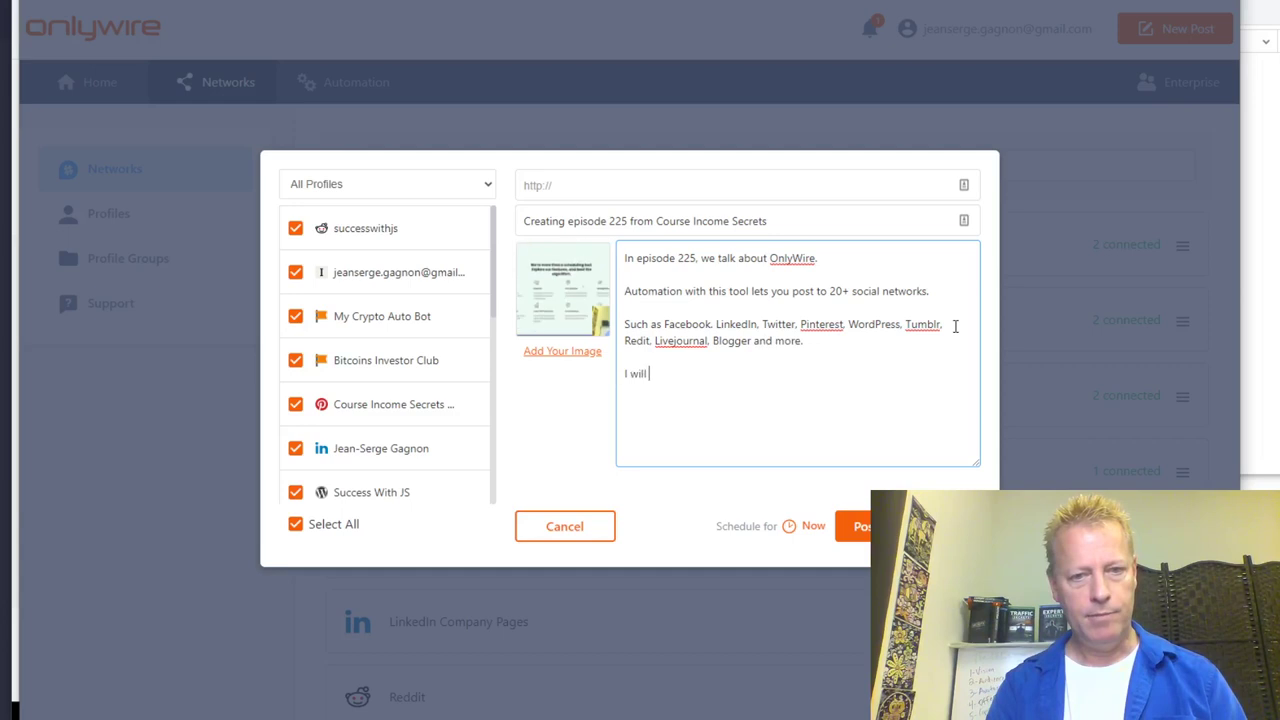
pyautogui.write(' be b')
pyautogui.press('BackSpace')
pyautogui.write('creating a')
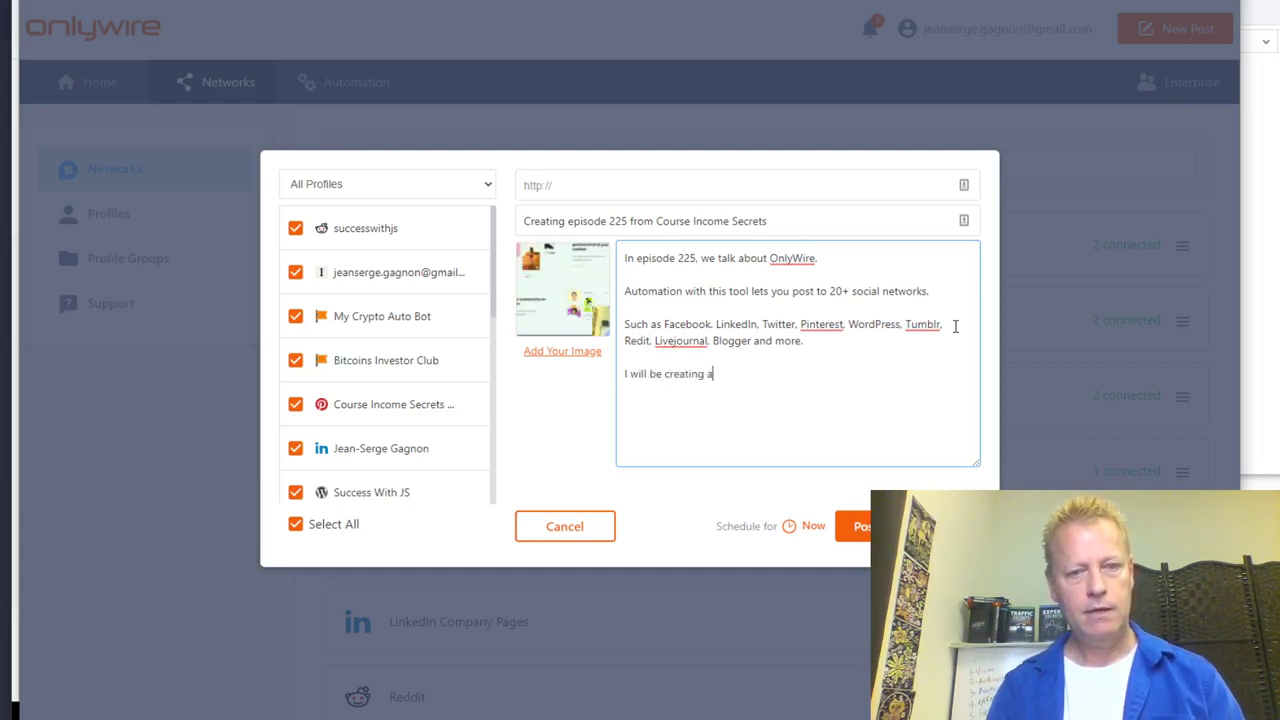
pyautogui.write(' blog post ')
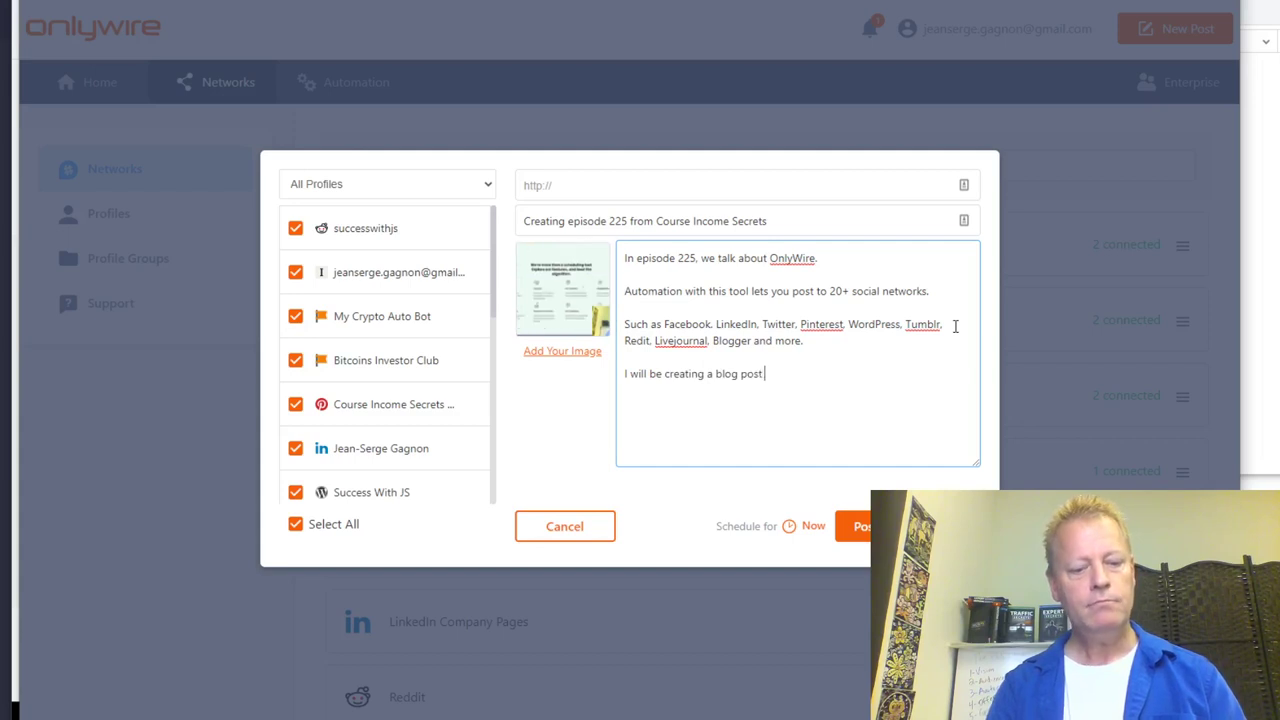
pyautogui.write('detailing this.  ')
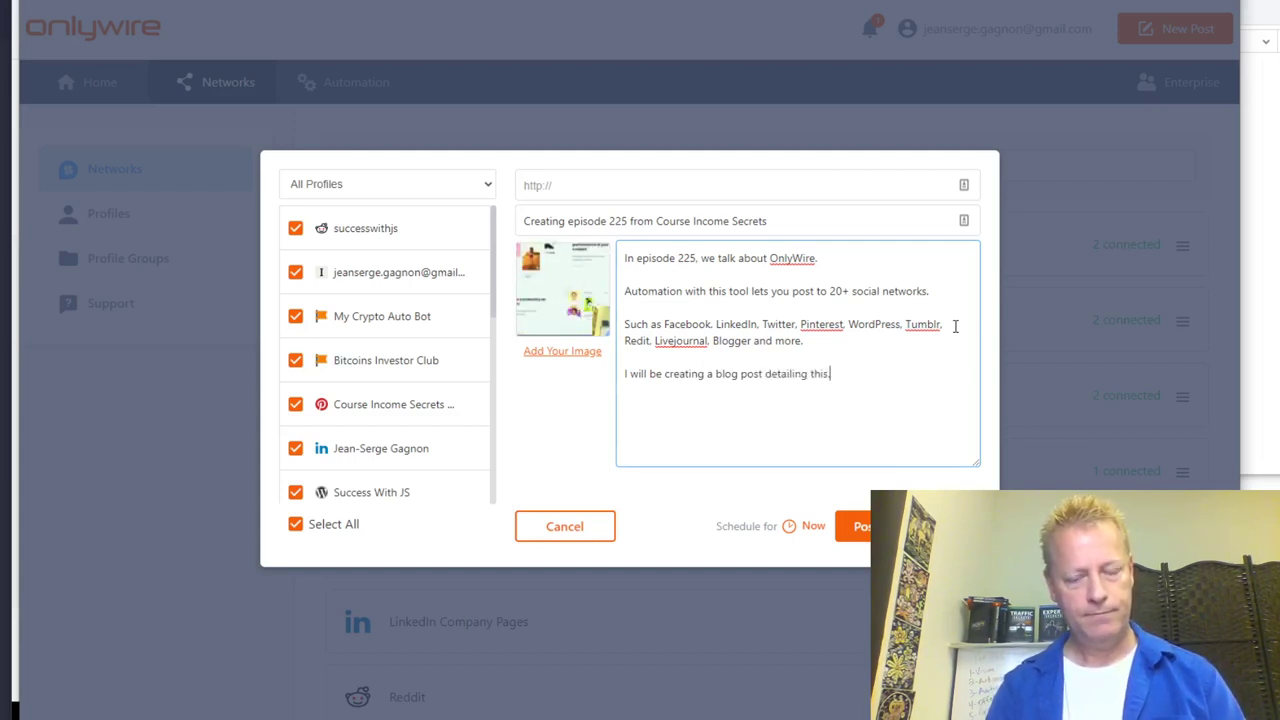
pyautogui.write('You can go to https')
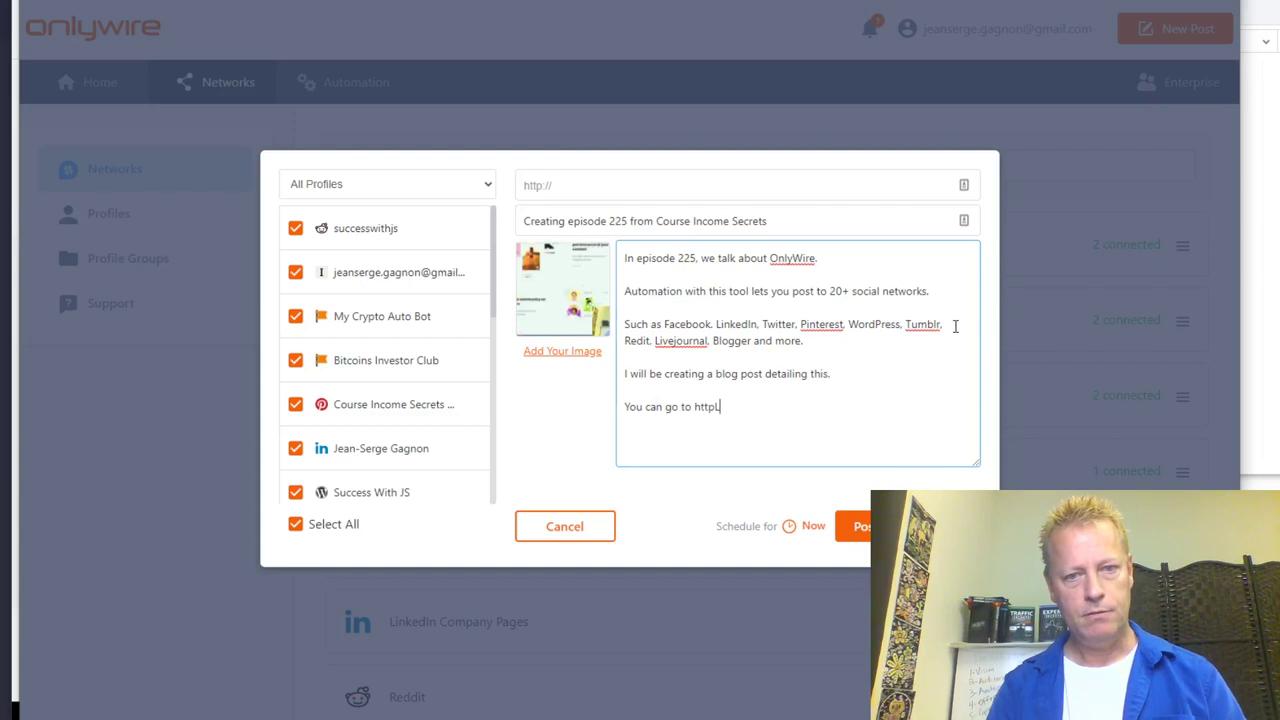
pyautogui.write('cis225.')
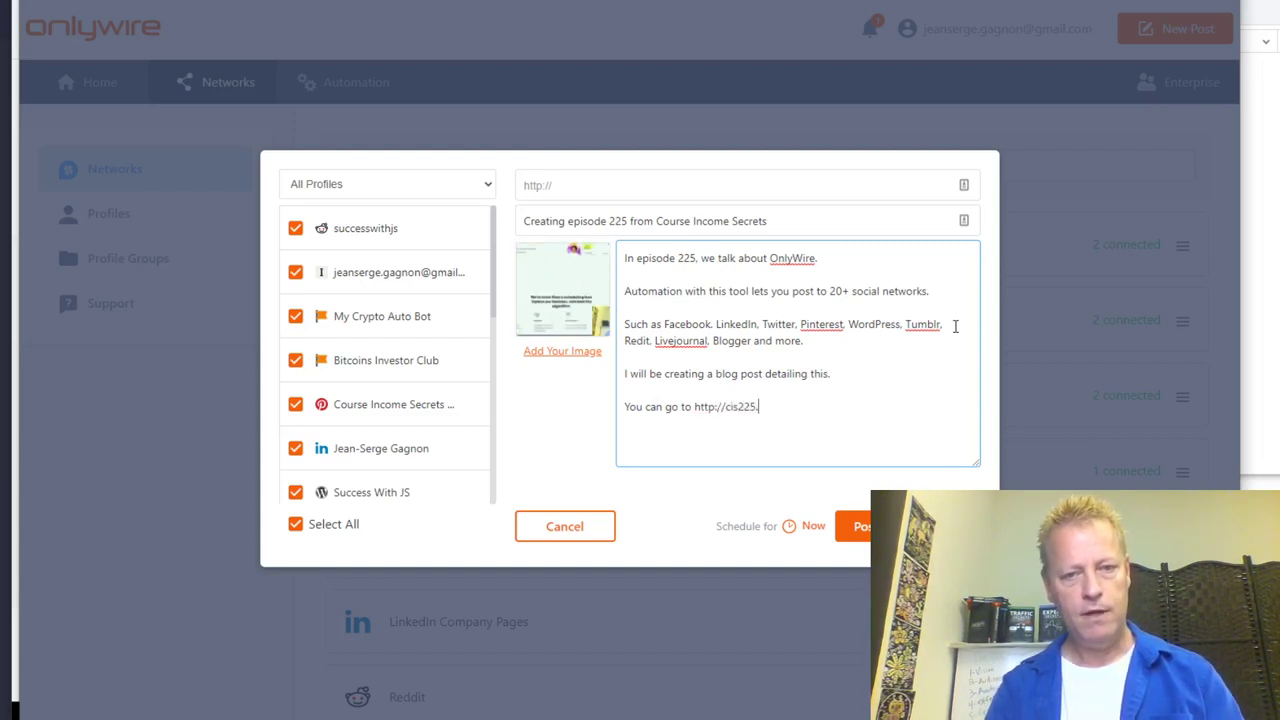
pyautogui.write('jsgagnon.com tomorrow to chec')
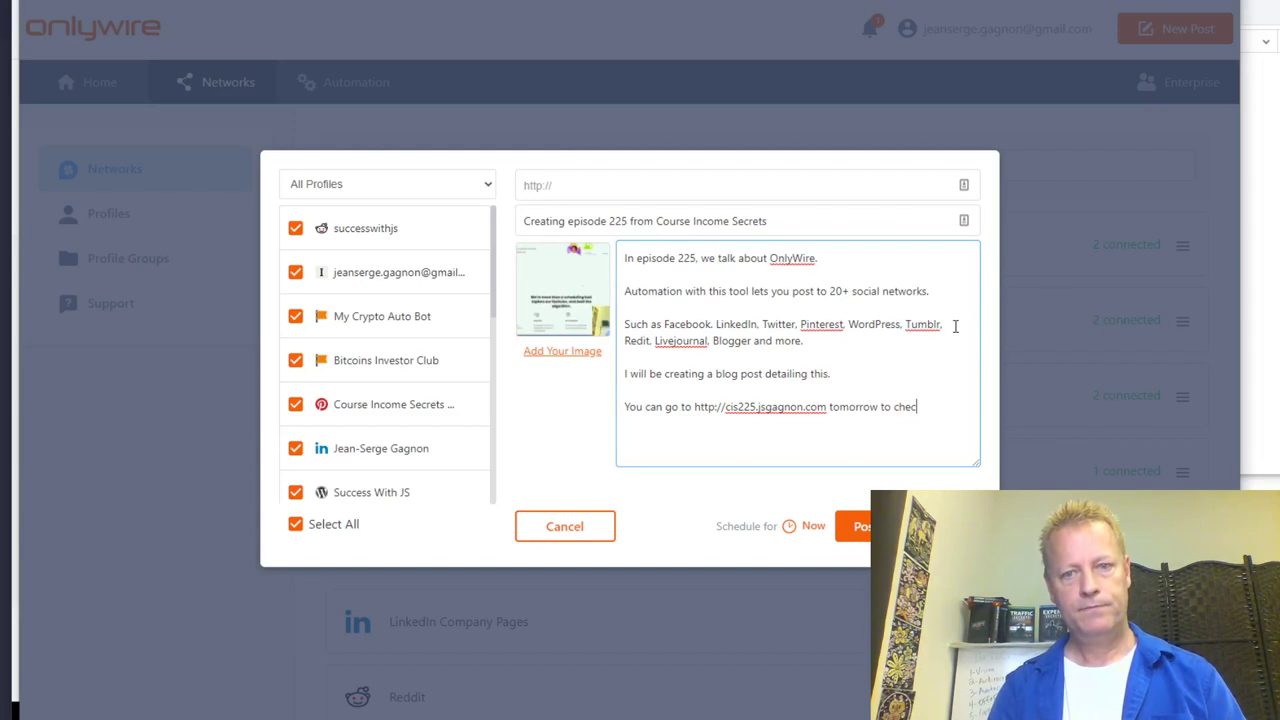
pyautogui.write('out.')
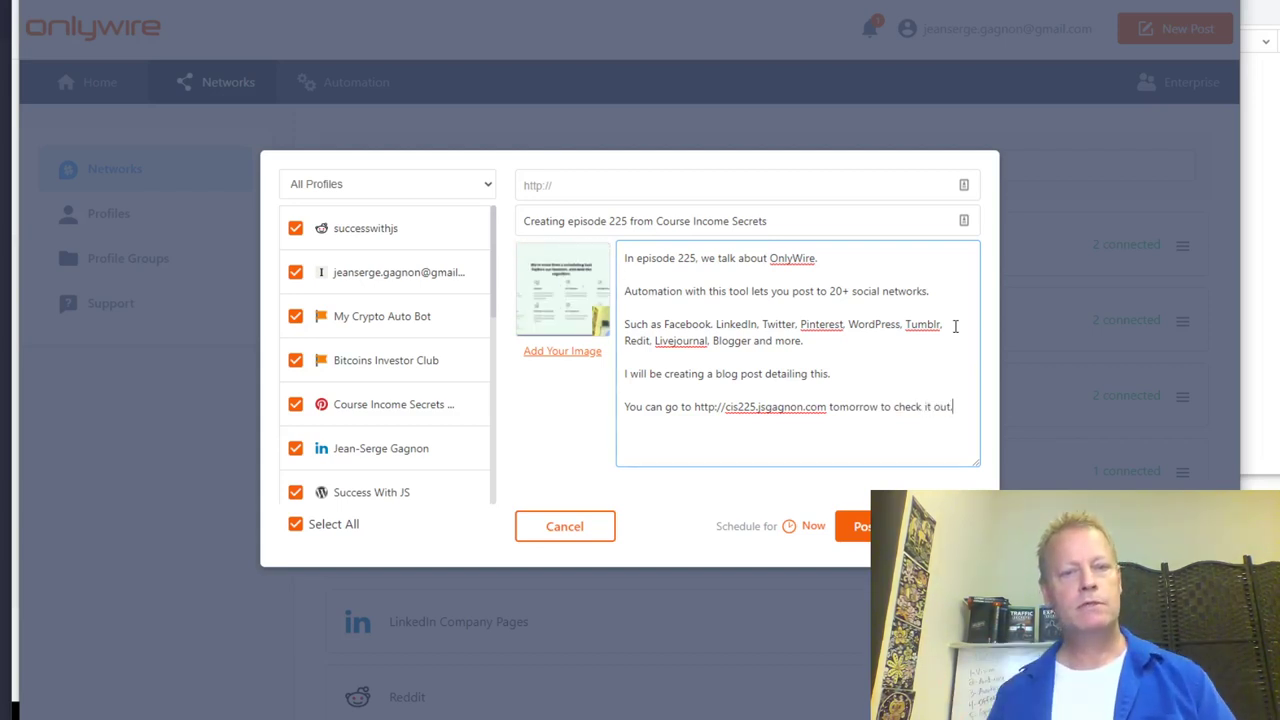
# Add the image file soundcloud-profilepic.jpg to the post
pyautogui.click(563, 354)
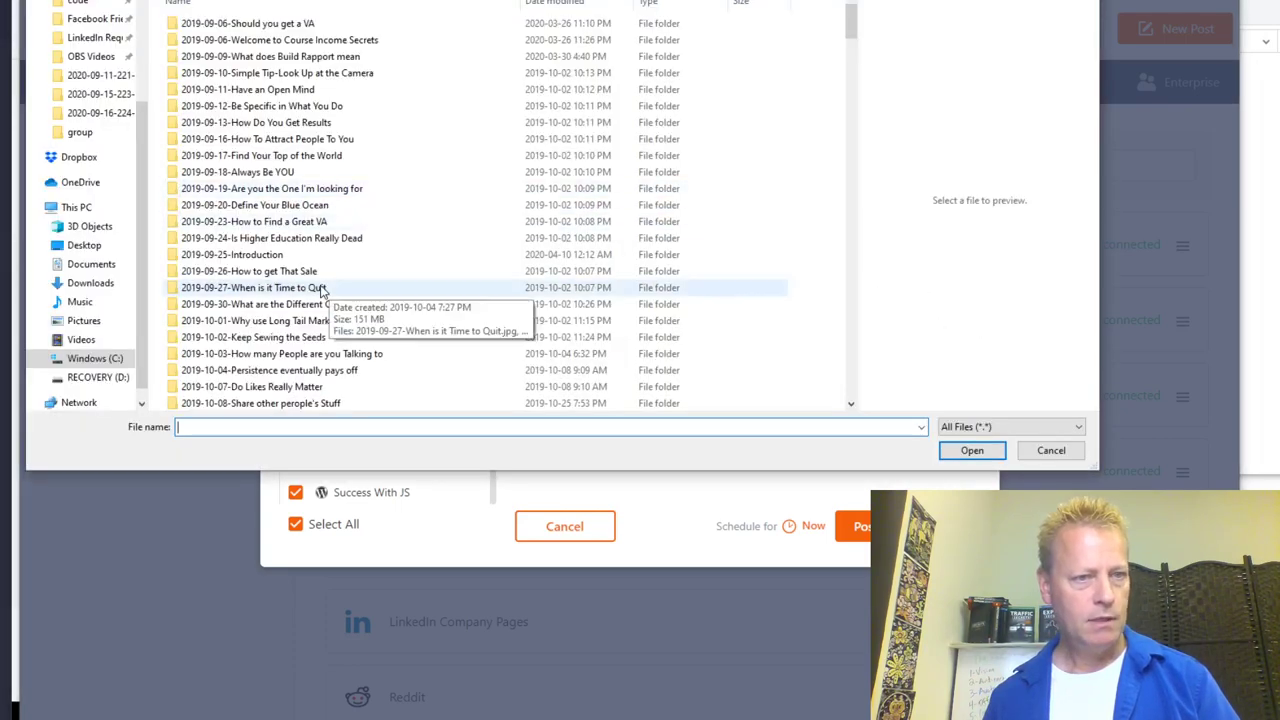
pyautogui.scroll(-12, 340, 240)
pyautogui.scroll(-15, 330, 250)
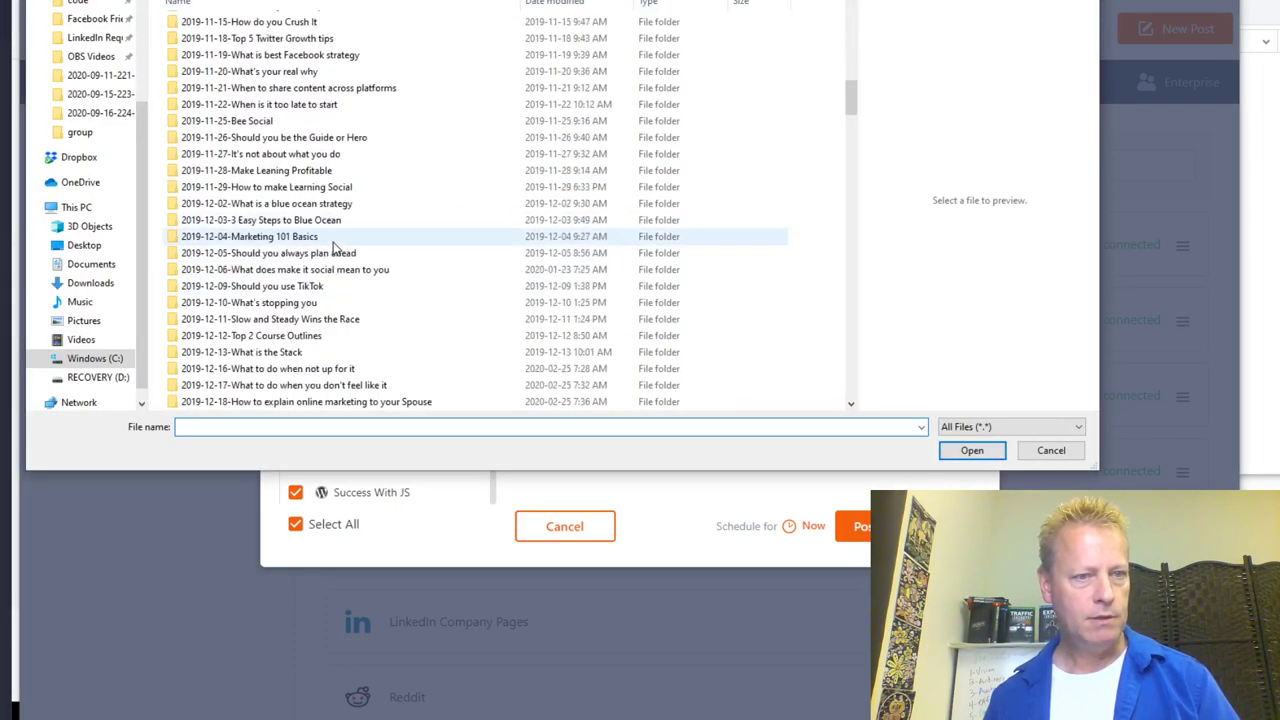
pyautogui.scroll(-20, 320, 268)
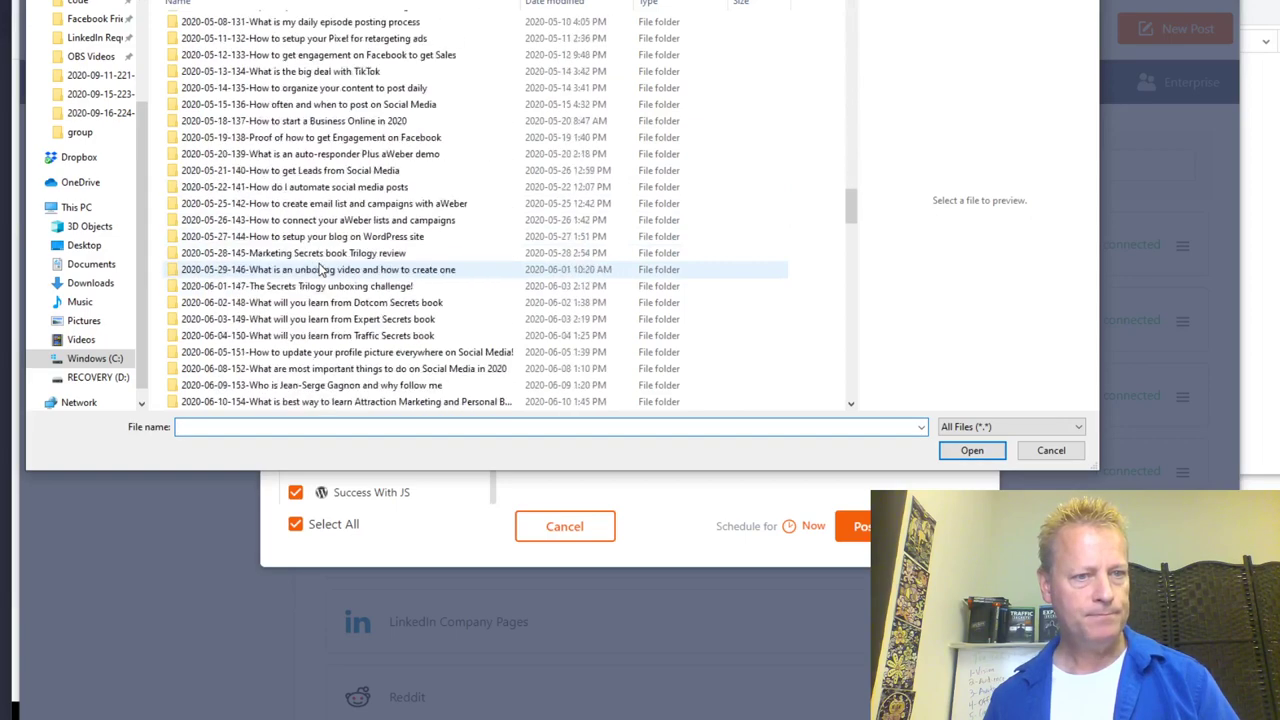
pyautogui.scroll(-10, 322, 262)
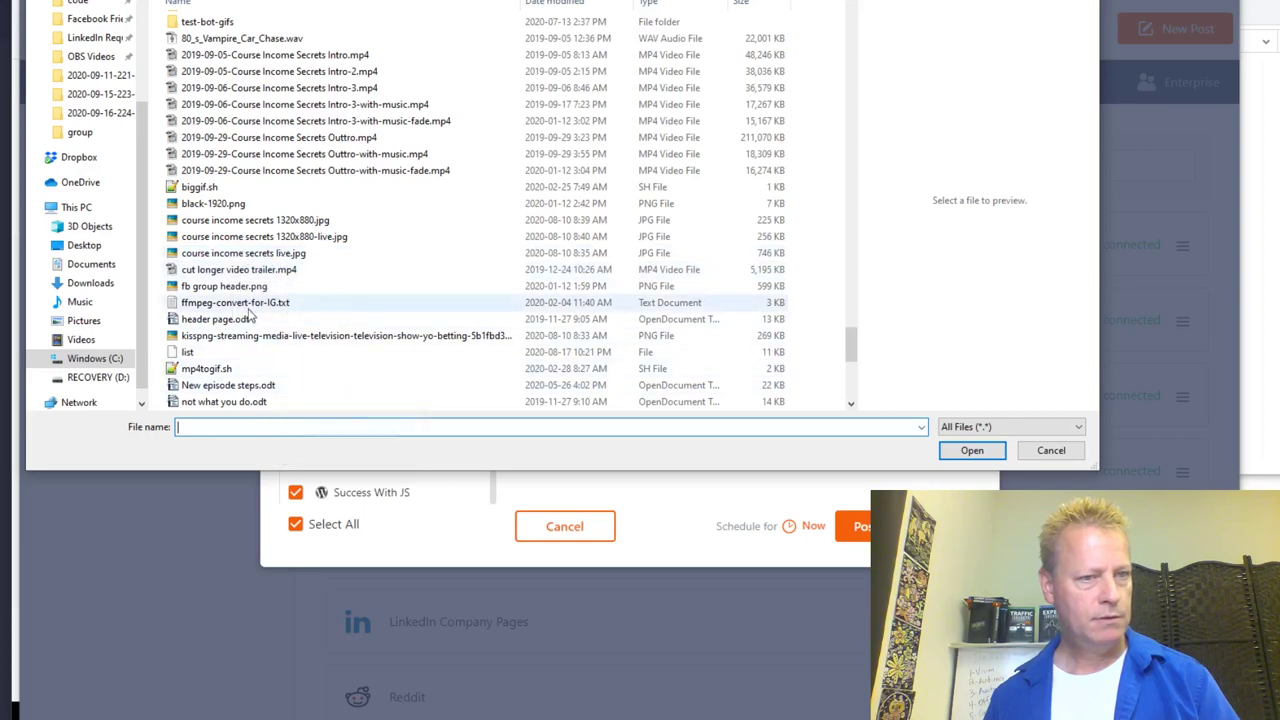
pyautogui.scroll(-4, 270, 345)
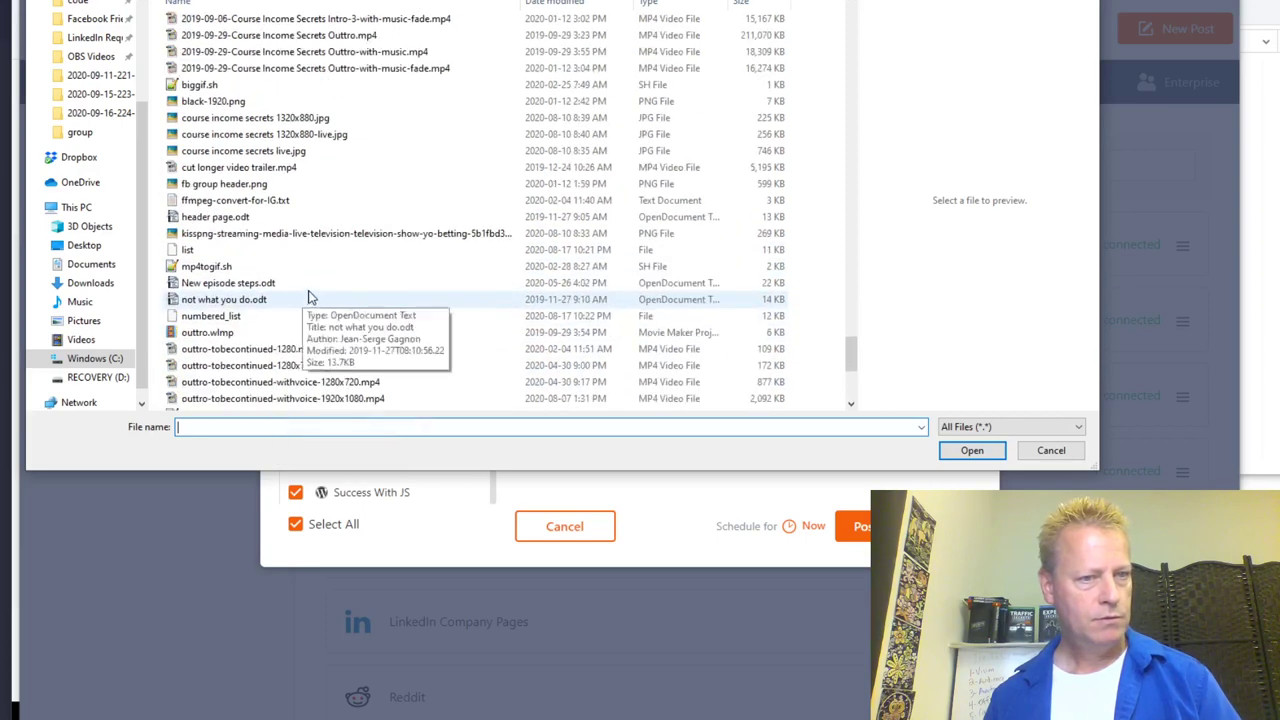
pyautogui.click(240, 368)
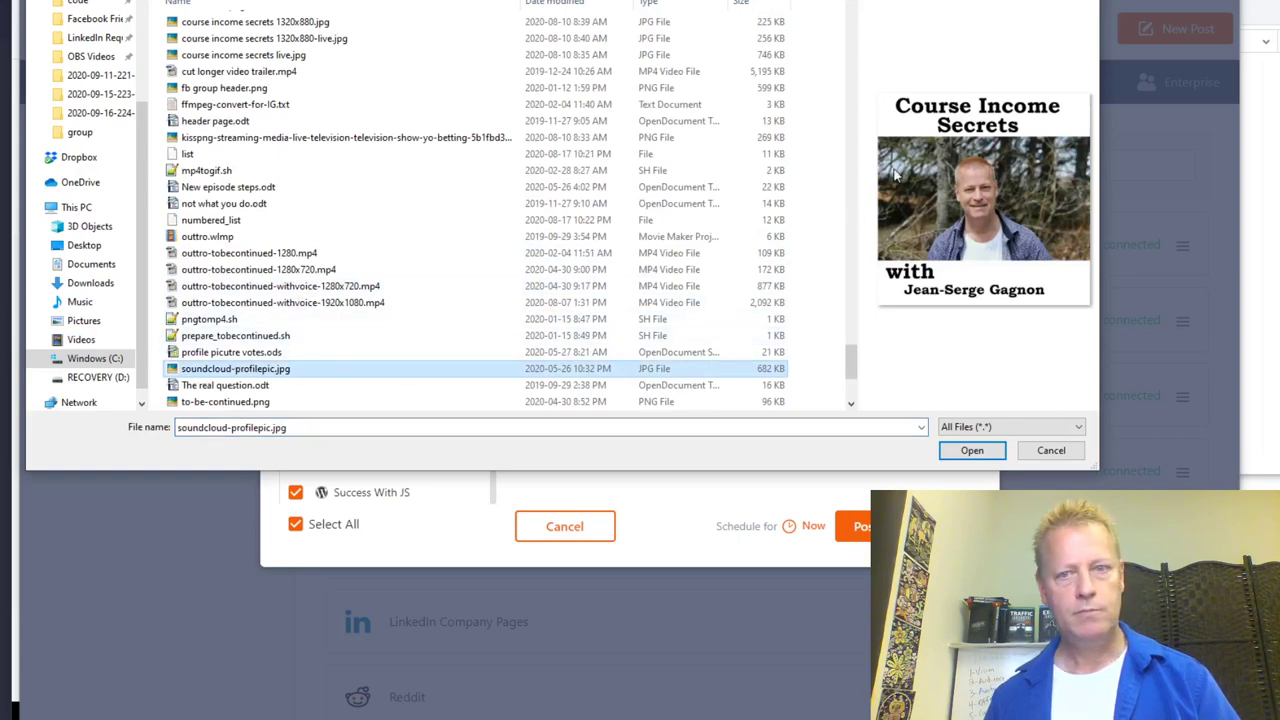
pyautogui.click(972, 450)
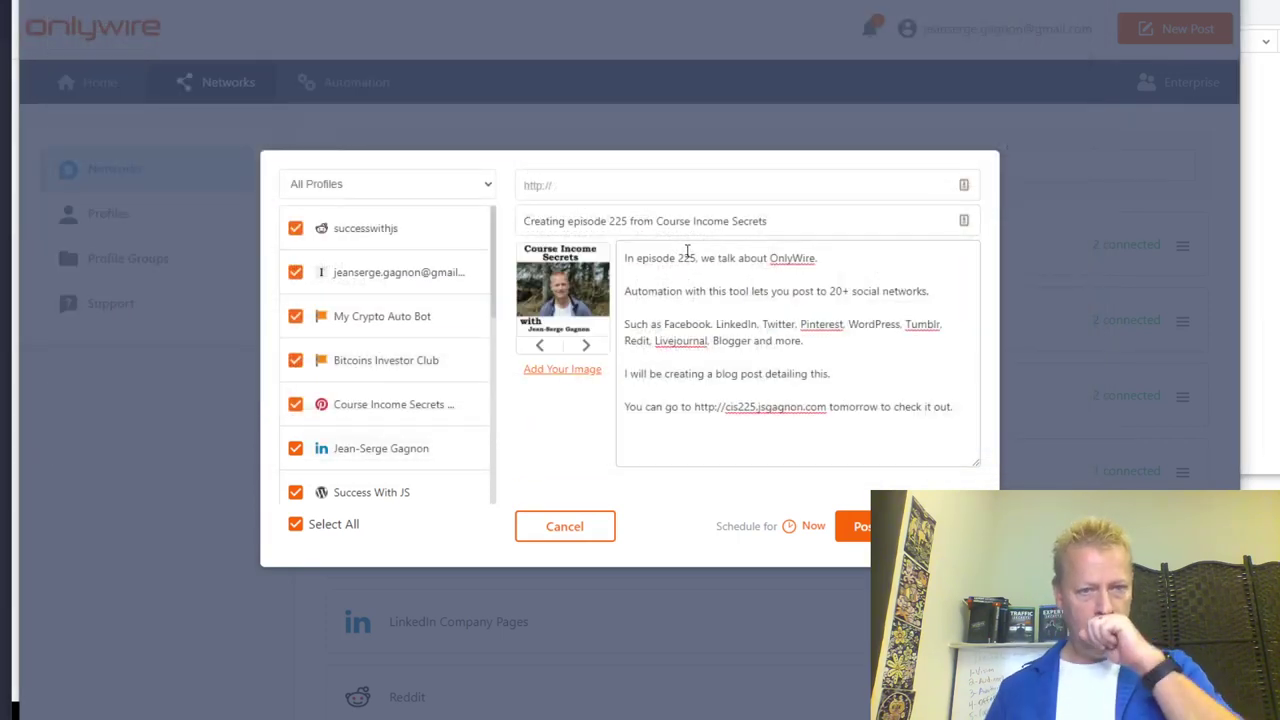
# Browse the post's available images and return to the Course Income Secrets cover picture
pyautogui.click(586, 345)
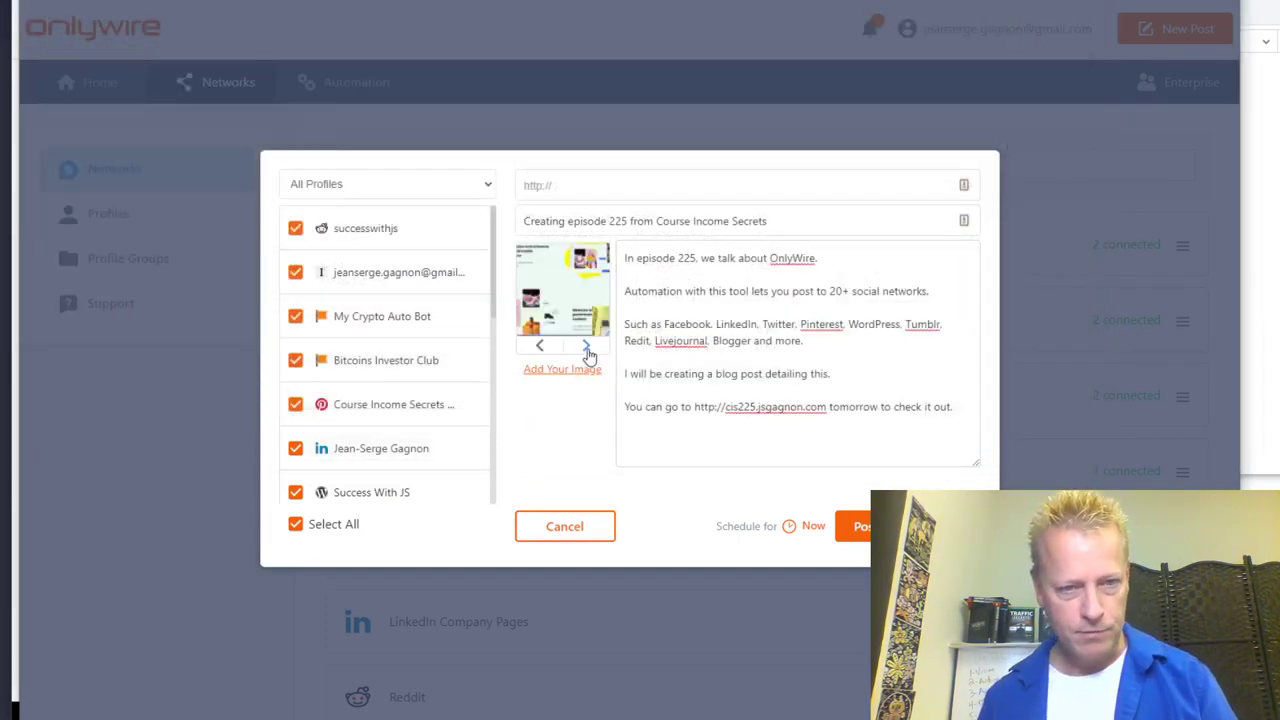
pyautogui.click(542, 350)
pyautogui.click(538, 350)
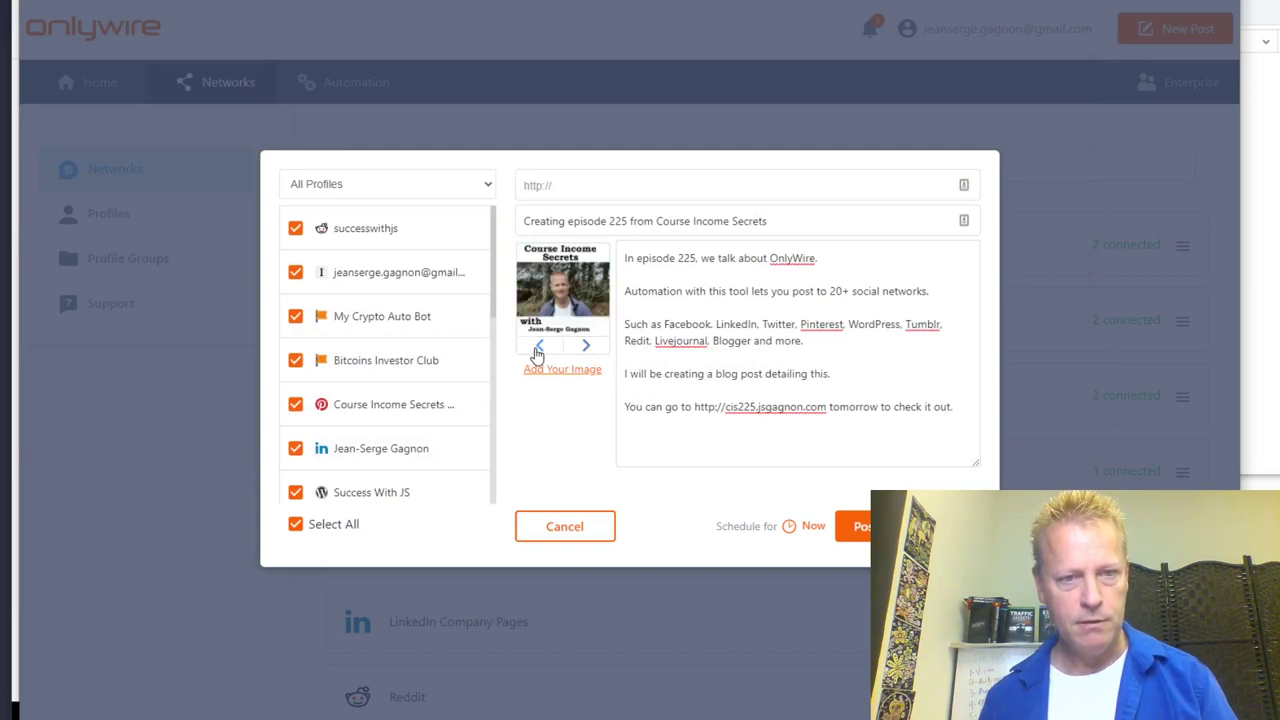
pyautogui.click(586, 346)
pyautogui.click(586, 346)
pyautogui.click(586, 346)
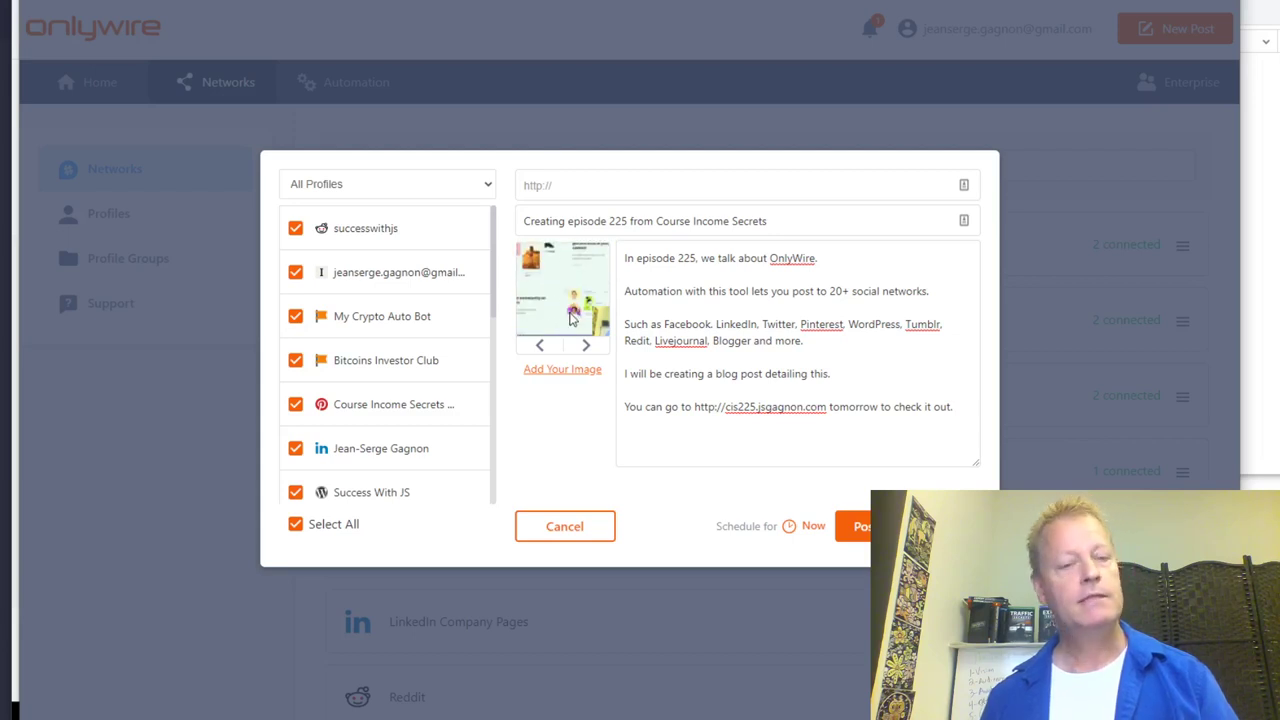
pyautogui.click(539, 349)
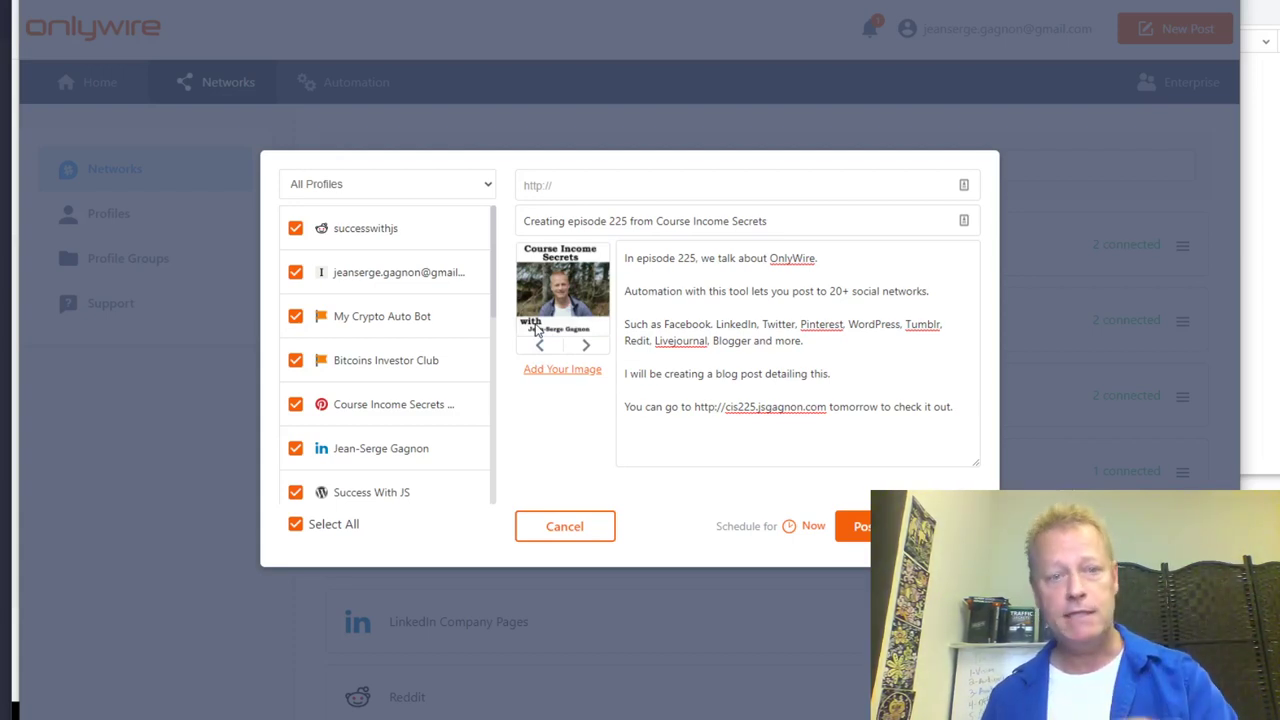
pyautogui.click(794, 357)
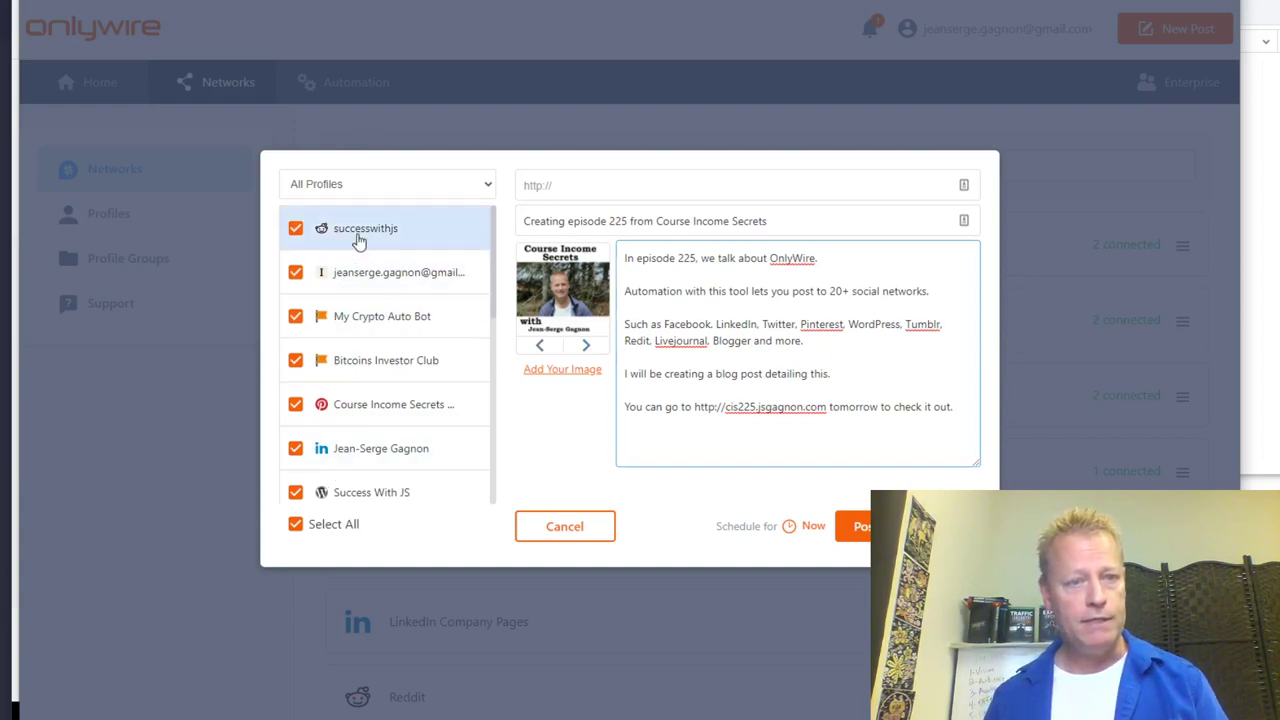
# Exclude both My Crypto Auto Bot profiles and the Bitcoins Investor Club profile from the post, and review the remaining selection
pyautogui.click(296, 318)
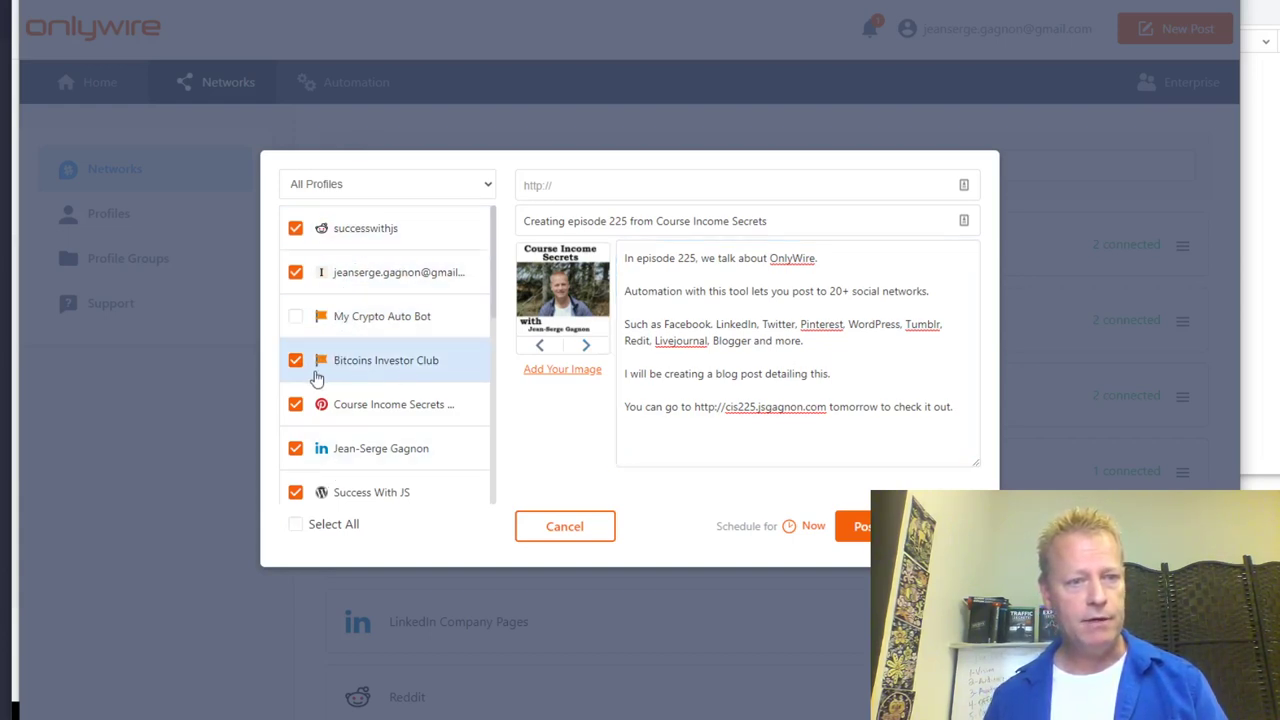
pyautogui.scroll(-5, 390, 388)
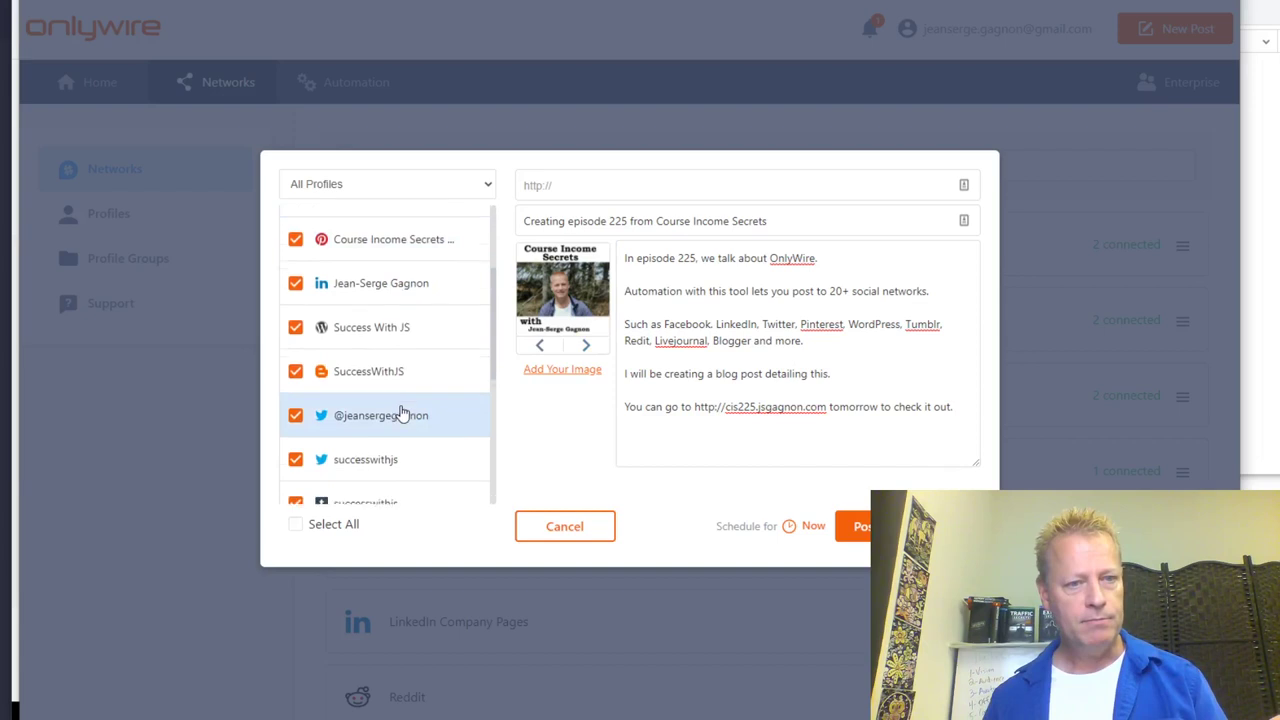
pyautogui.scroll(-4, 400, 410)
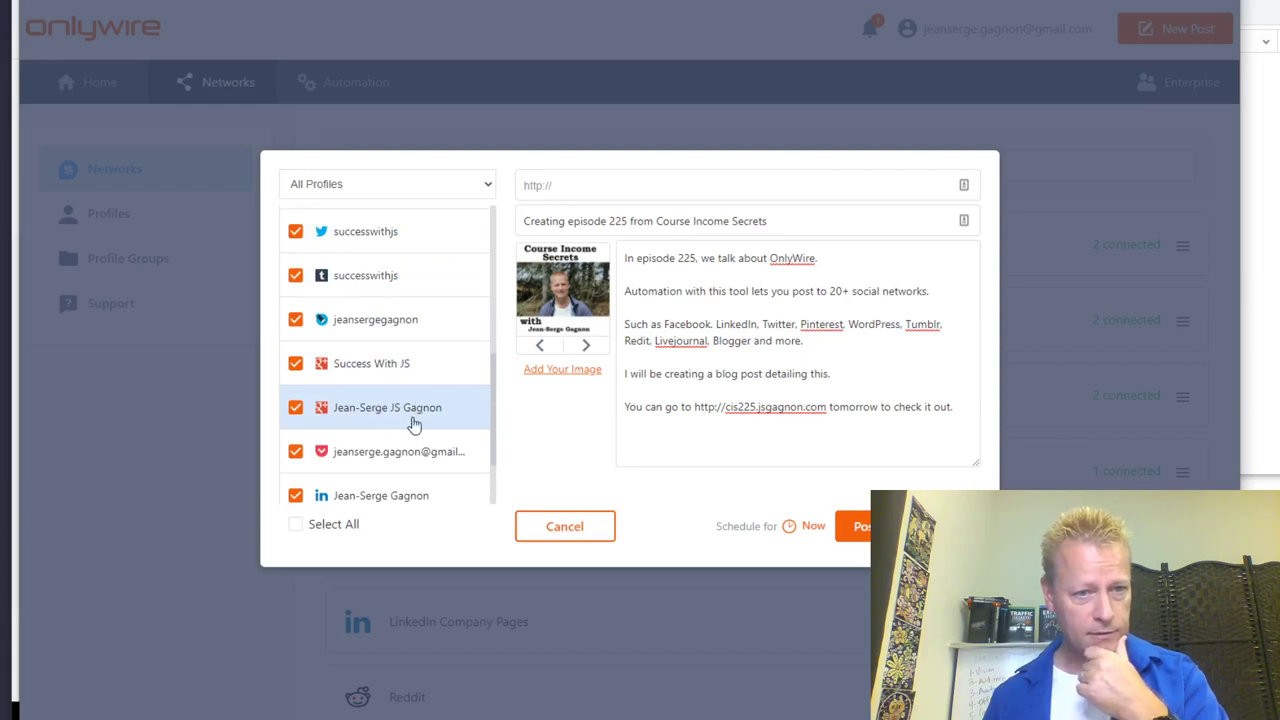
pyautogui.scroll(-2, 380, 465)
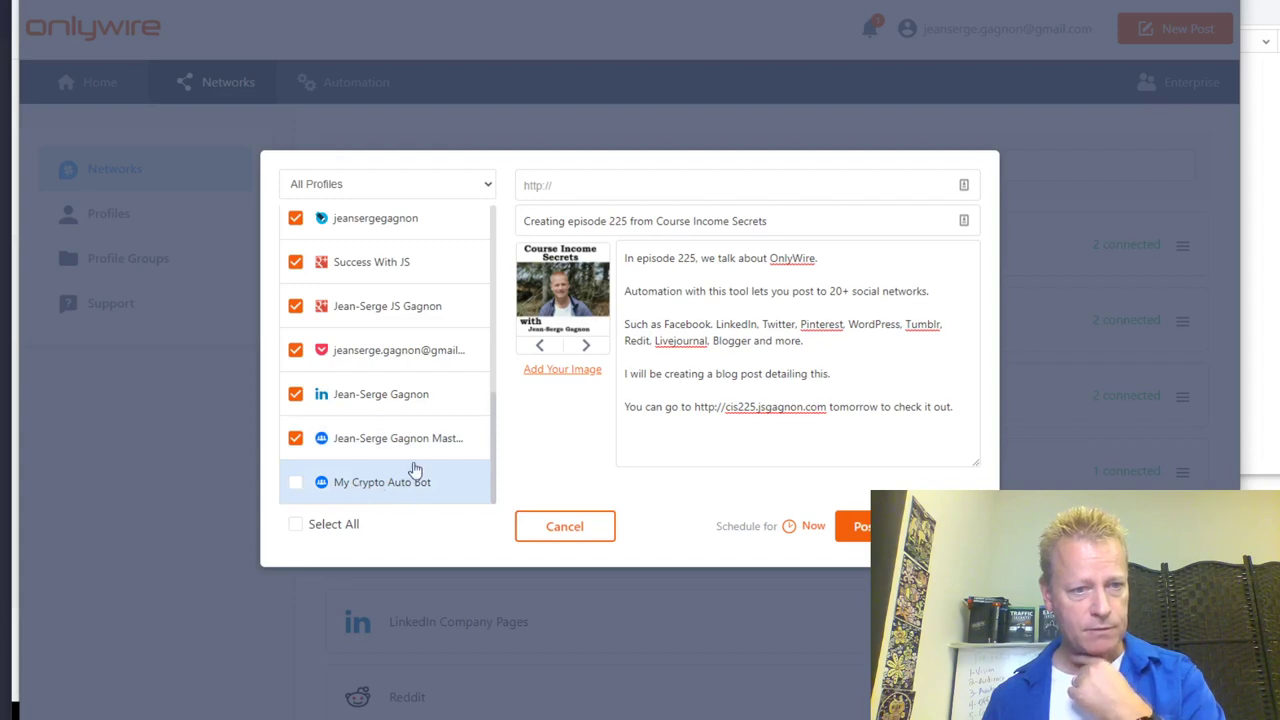
pyautogui.scroll(5, 410, 460)
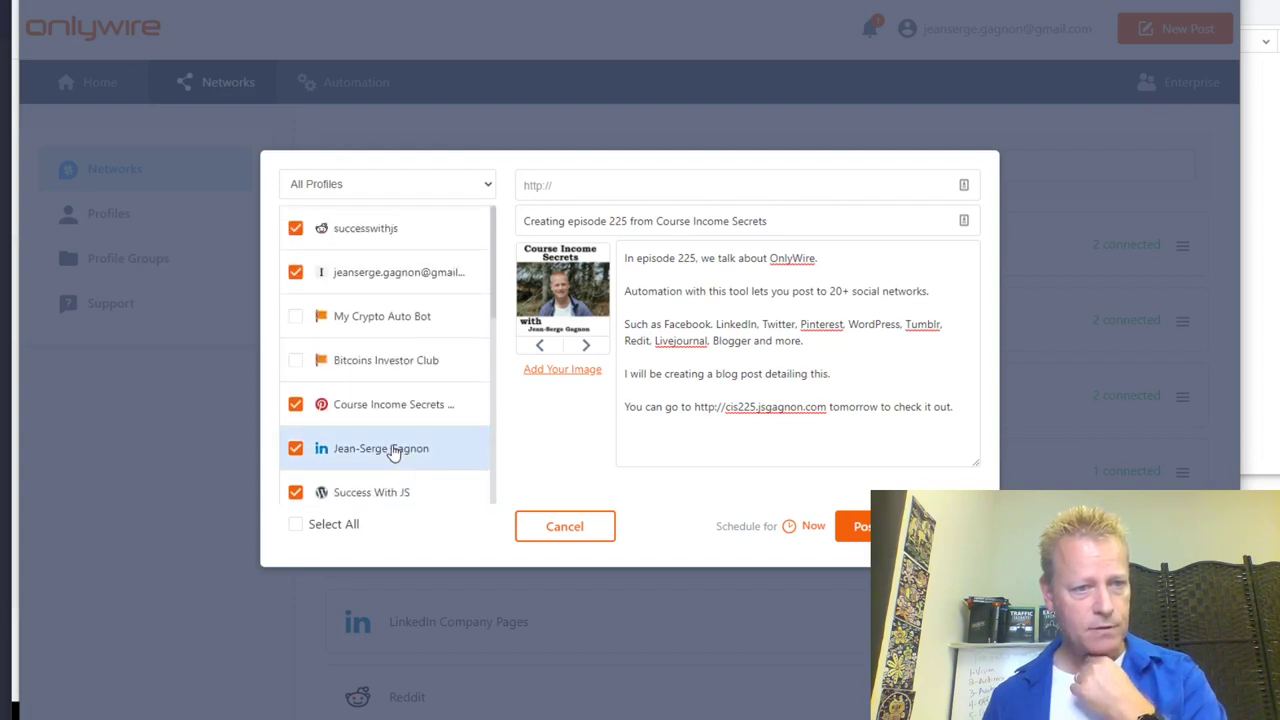
pyautogui.scroll(-5, 393, 452)
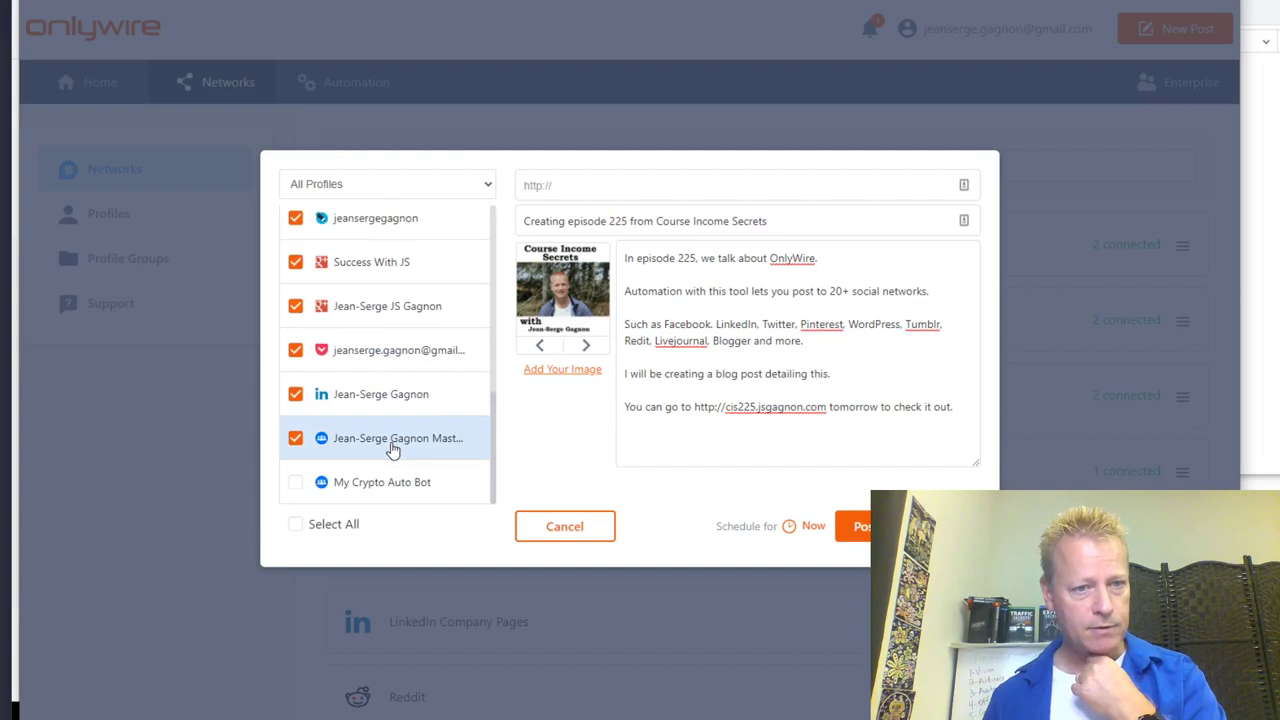
pyautogui.scroll(5, 394, 449)
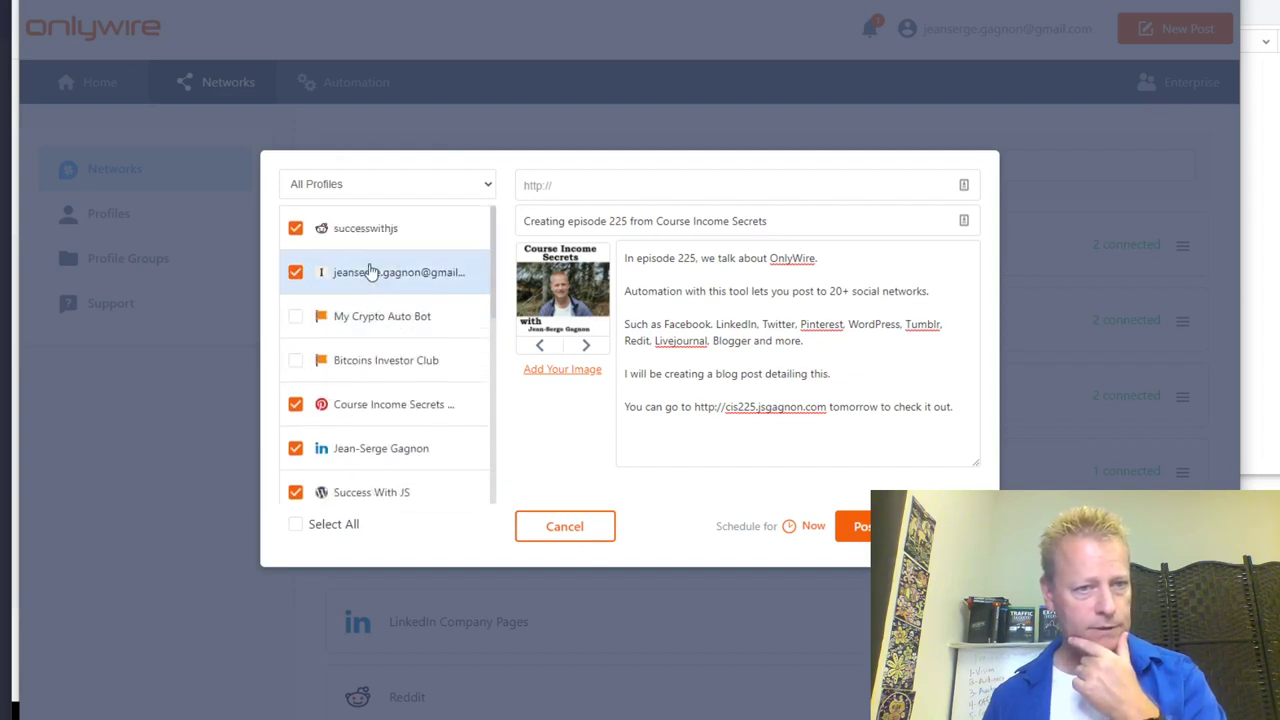
pyautogui.scroll(-3, 406, 434)
pyautogui.scroll(-5, 363, 440)
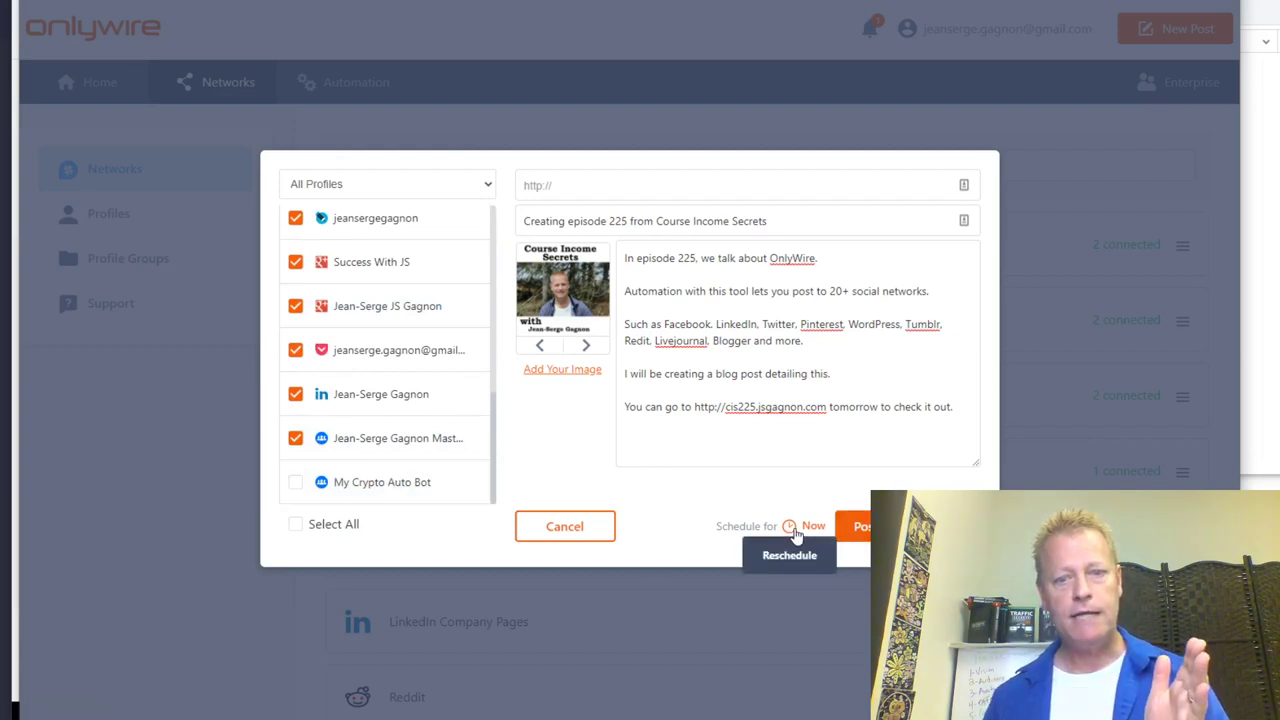
# Try September 18 and September 17, 2020 in the post's scheduling calendar, and leave it without rescheduling
pyautogui.click(796, 533)
pyautogui.click(951, 466)
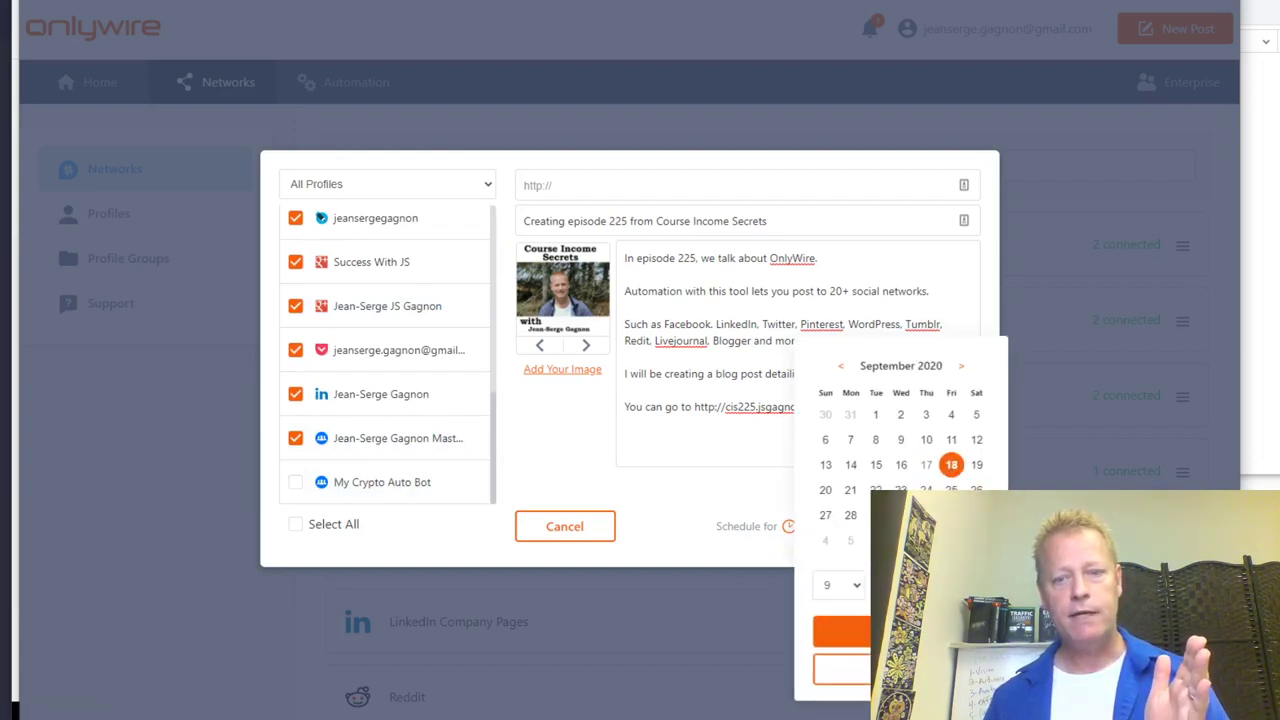
pyautogui.click(926, 466)
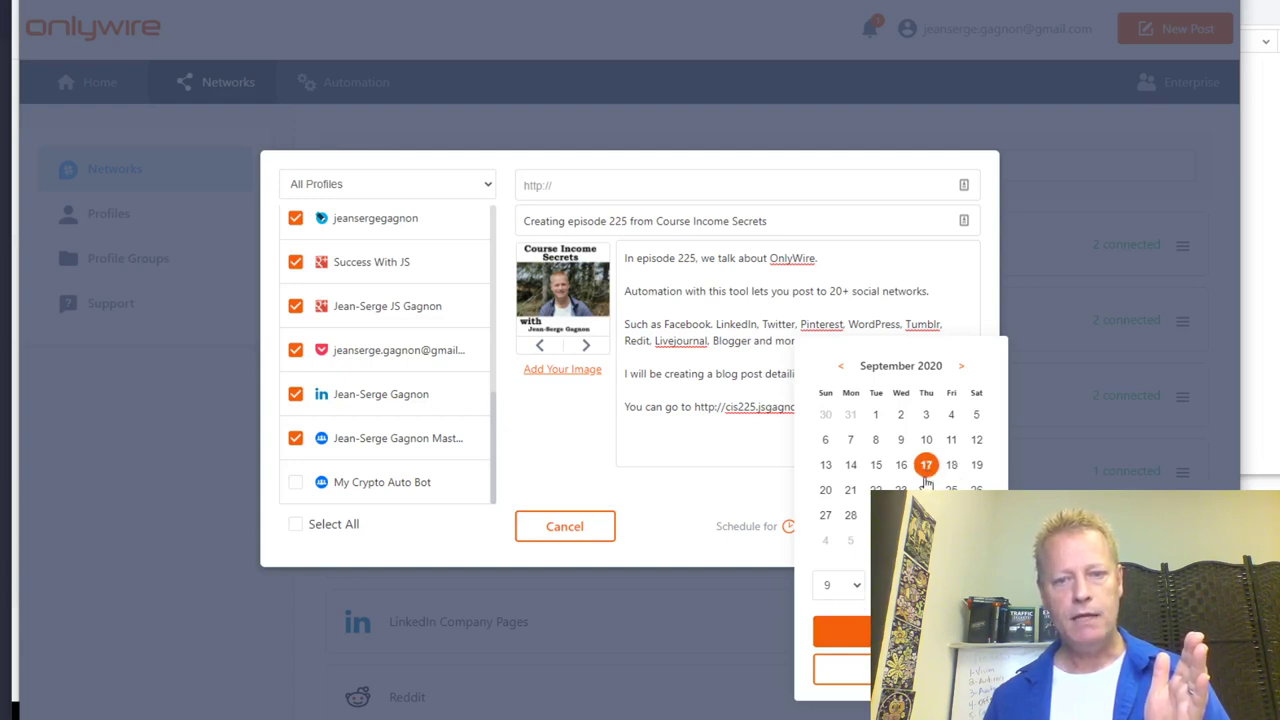
pyautogui.click(713, 493)
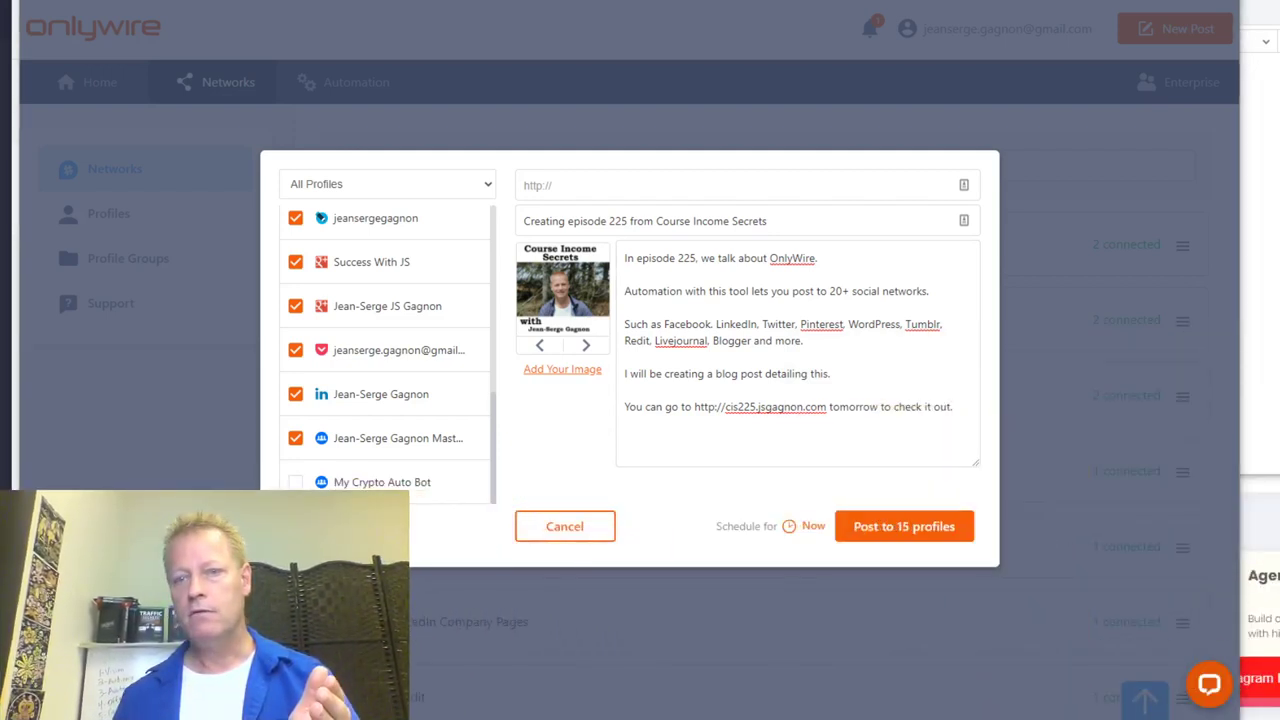
# Widen the browser window and review the profiles selected for the post
pyautogui.moveTo(1243, 226); pyautogui.dragTo(1279, 226)
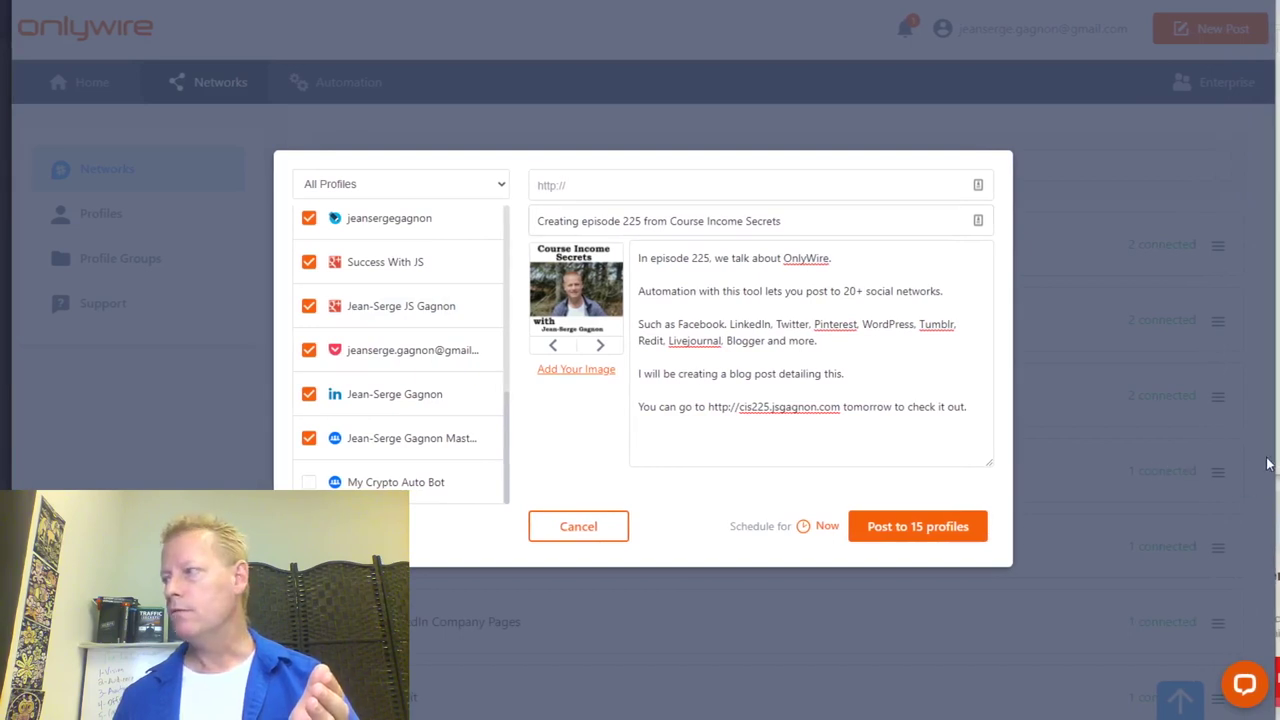
pyautogui.moveTo(1270, 458); pyautogui.dragTo(1274, 461)
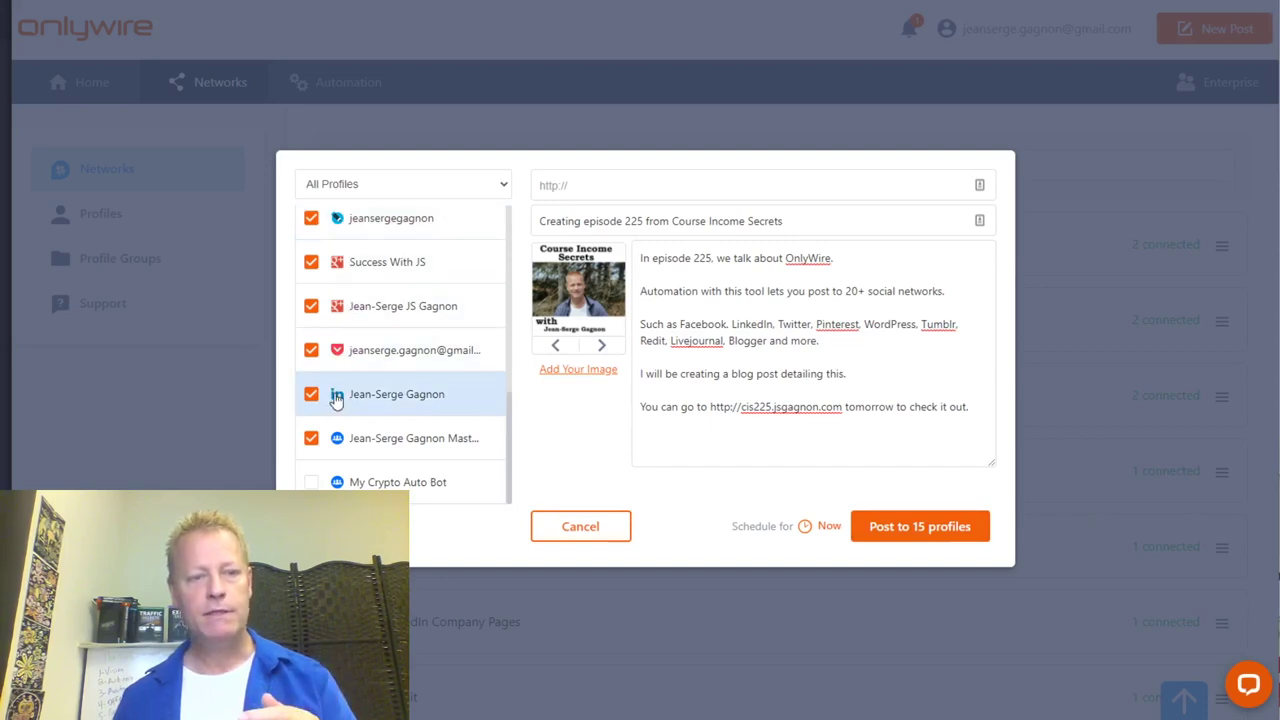
pyautogui.scroll(1, 369, 277)
pyautogui.scroll(2, 369, 290)
pyautogui.scroll(-3, 366, 305)
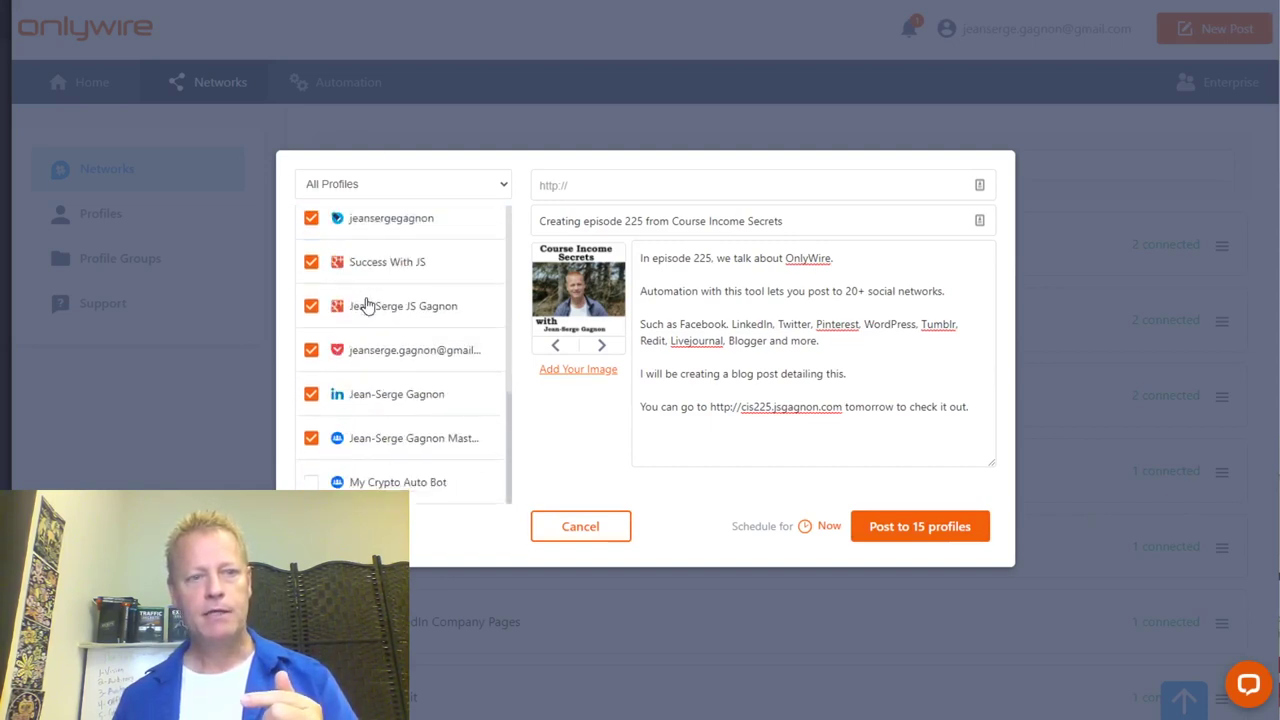
pyautogui.scroll(2, 363, 297)
# Capitalize the J in Livejournal in the post text so that it reads LiveJournal
pyautogui.click(689, 346)
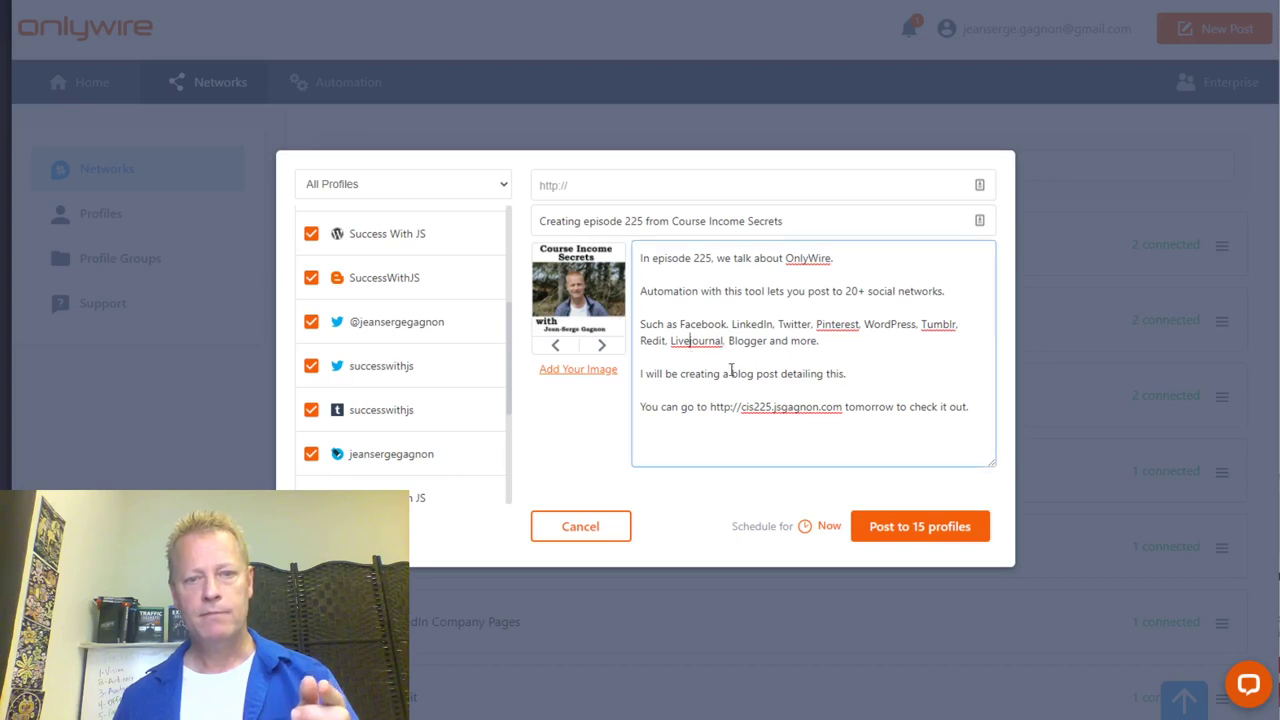
pyautogui.press('Delete')
pyautogui.write('J')
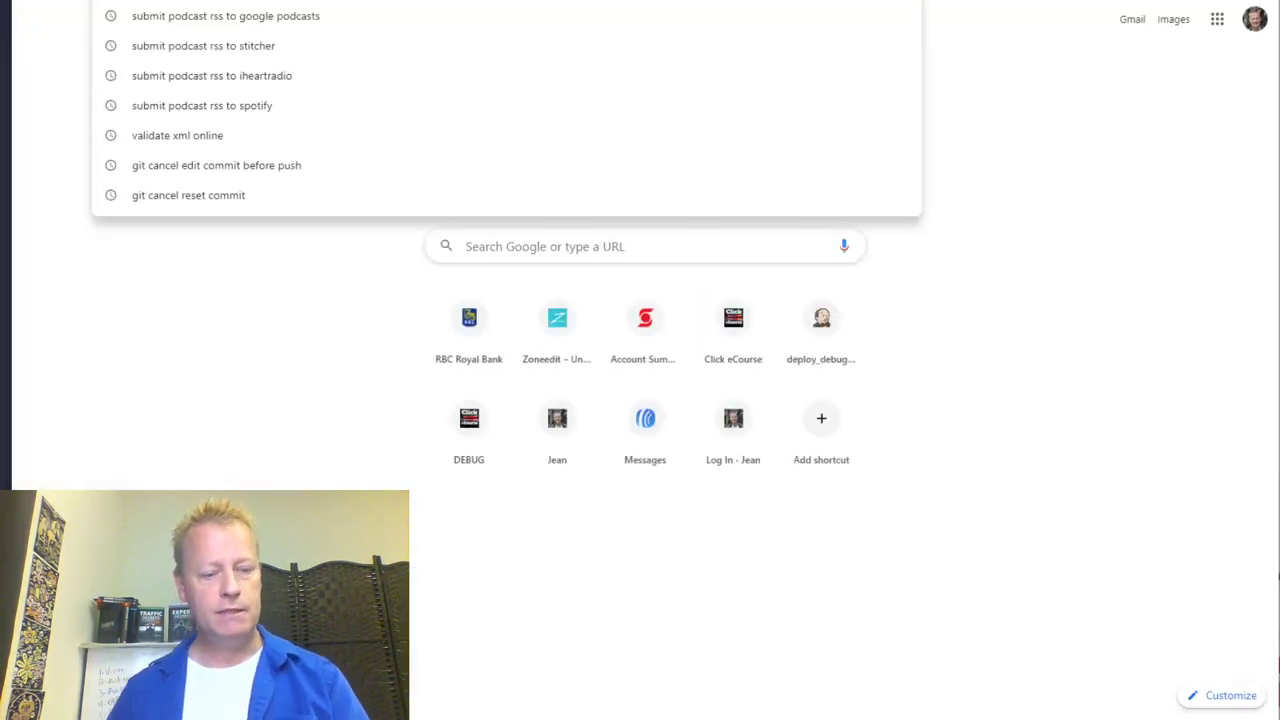
# Open the Success With JS blog at successwithjs.wordpress.com in a new browser tab
pyautogui.write('succe')
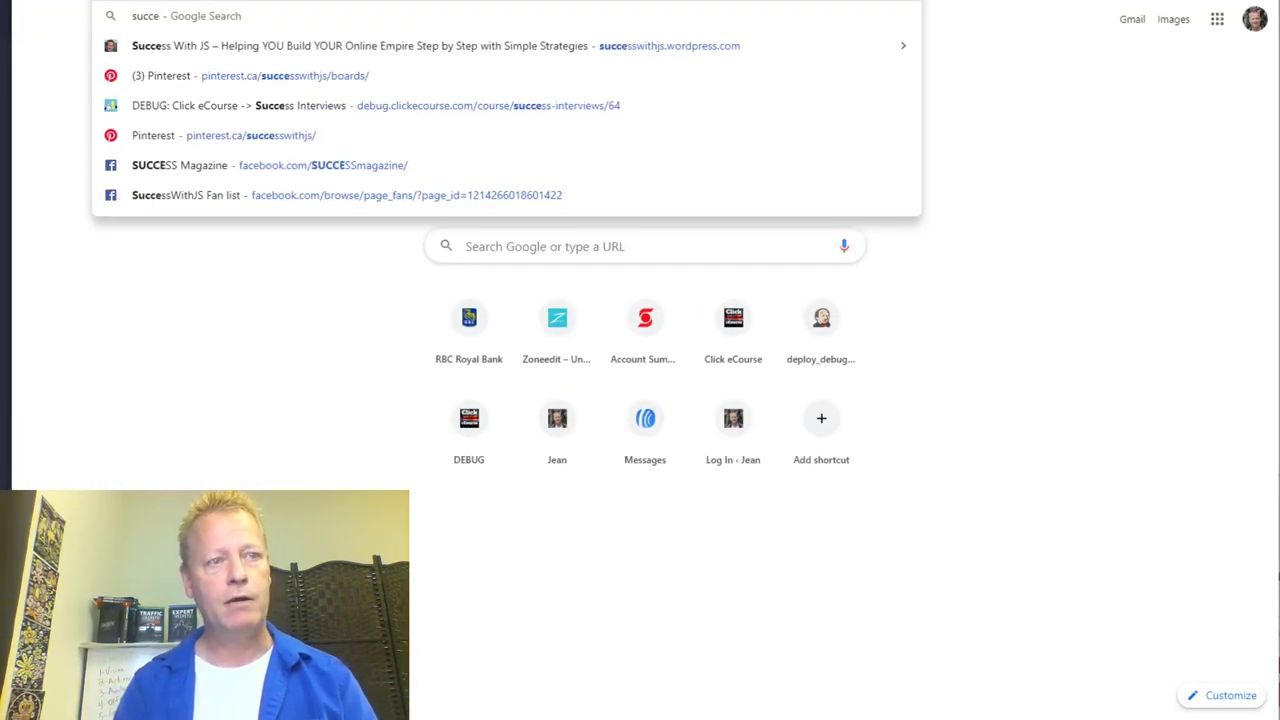
pyautogui.write('ss')
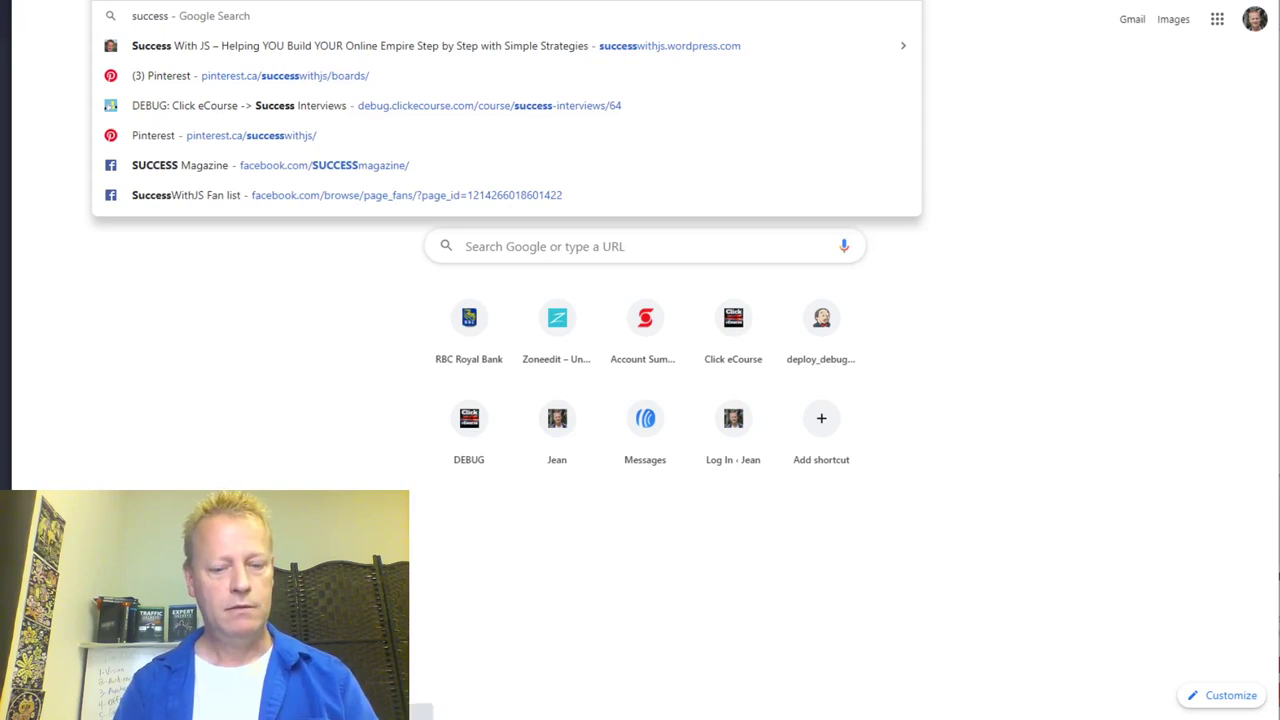
pyautogui.write('withjs.')
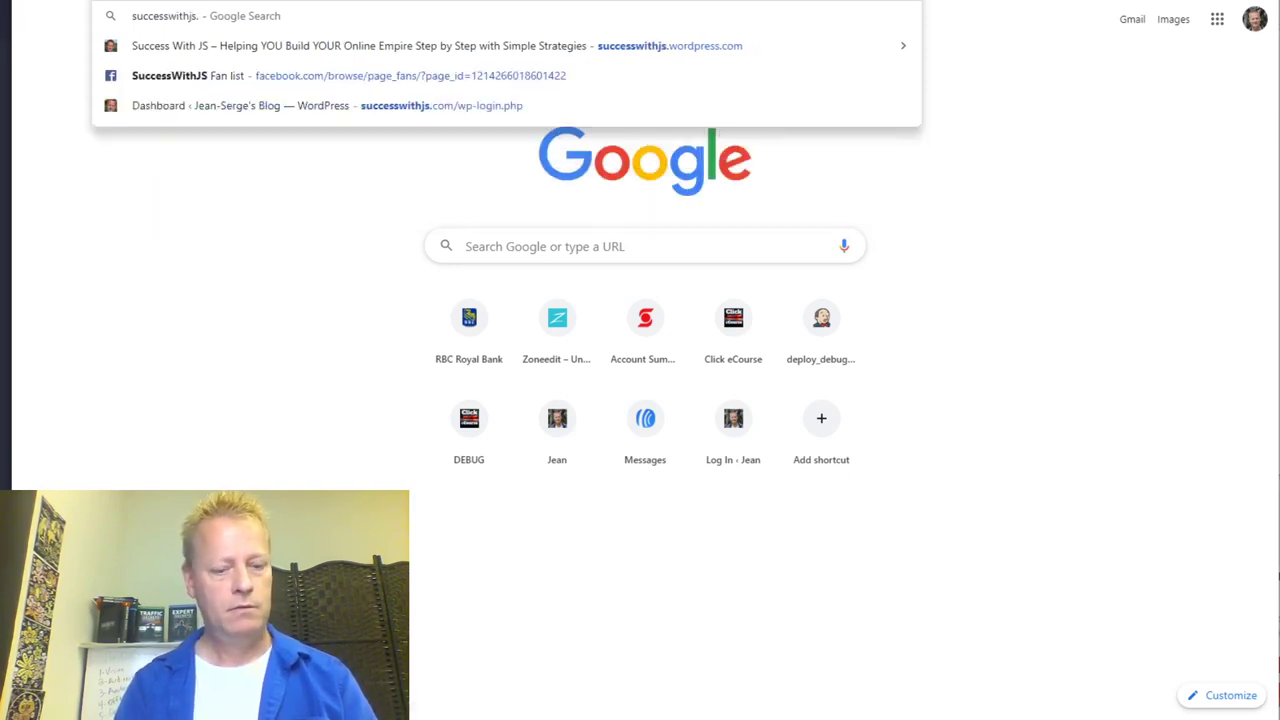
pyautogui.write('wor')
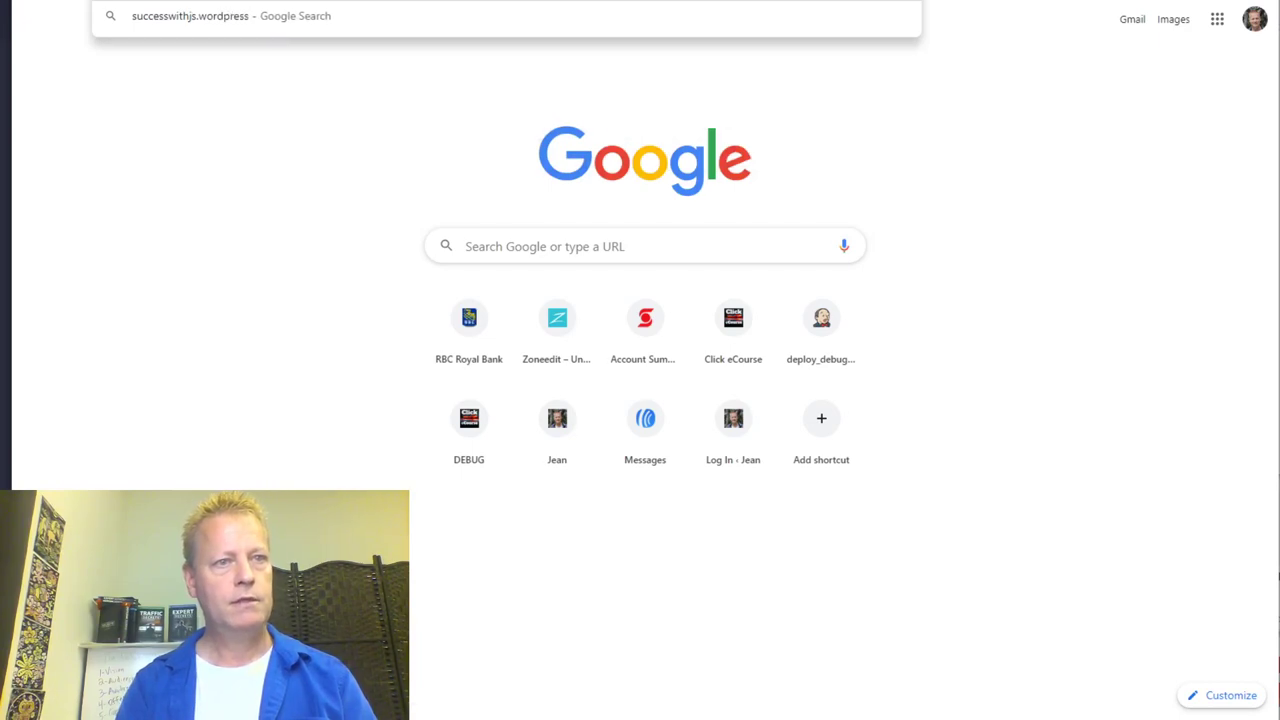
pyautogui.write('dpress')
pyautogui.press('Return')
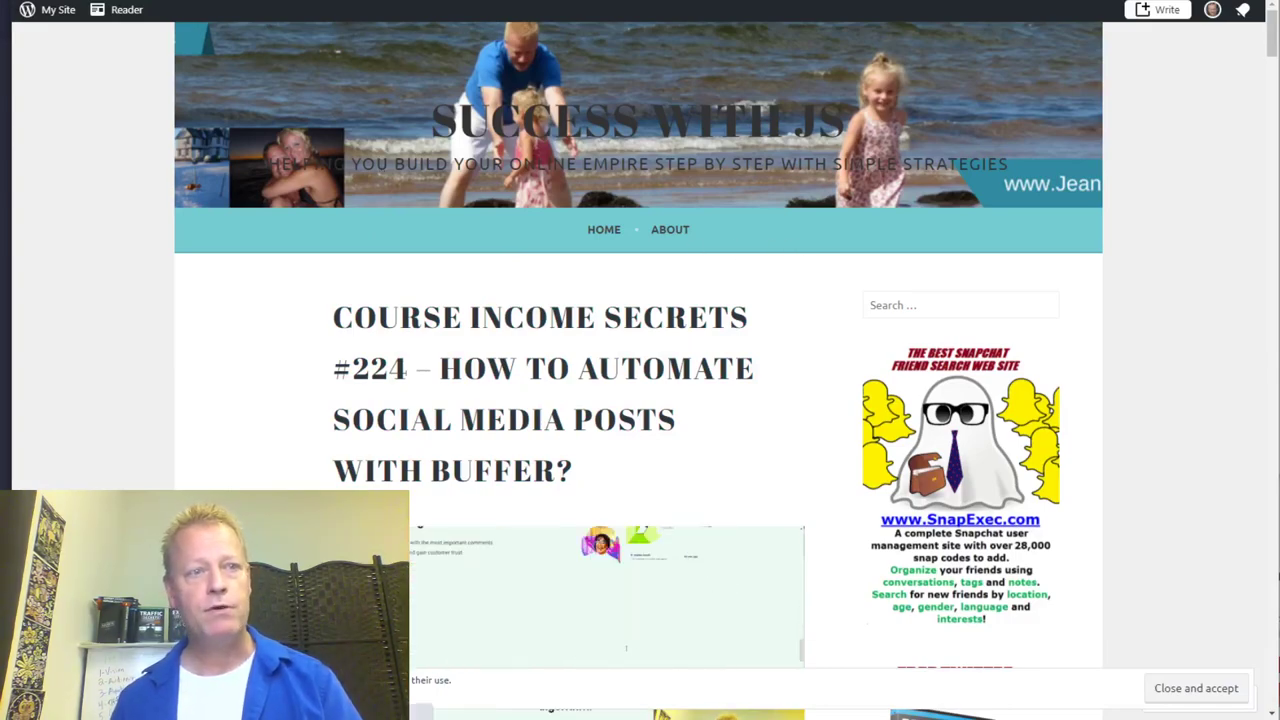
# Look through the automatically published Course Income Secrets posts on the WordPress blog, including episode #224's excerpt and link
pyautogui.scroll(-20, 715, 274)
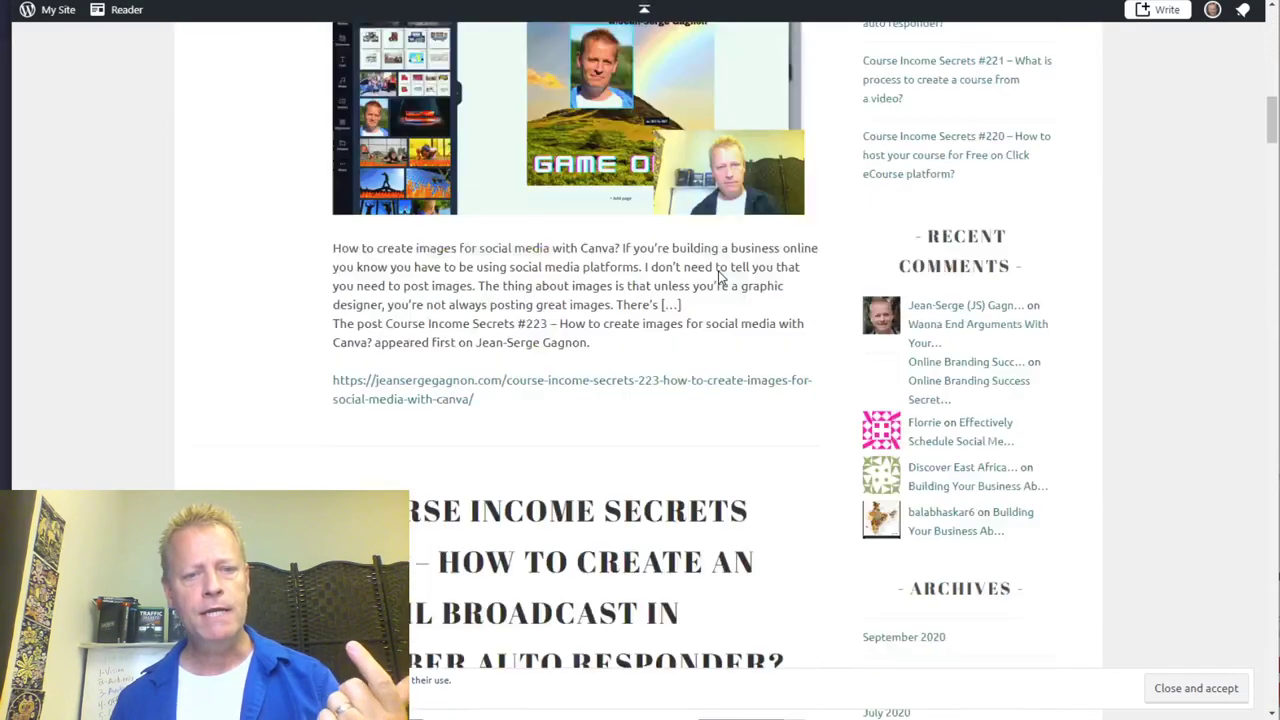
pyautogui.scroll(20, 728, 261)
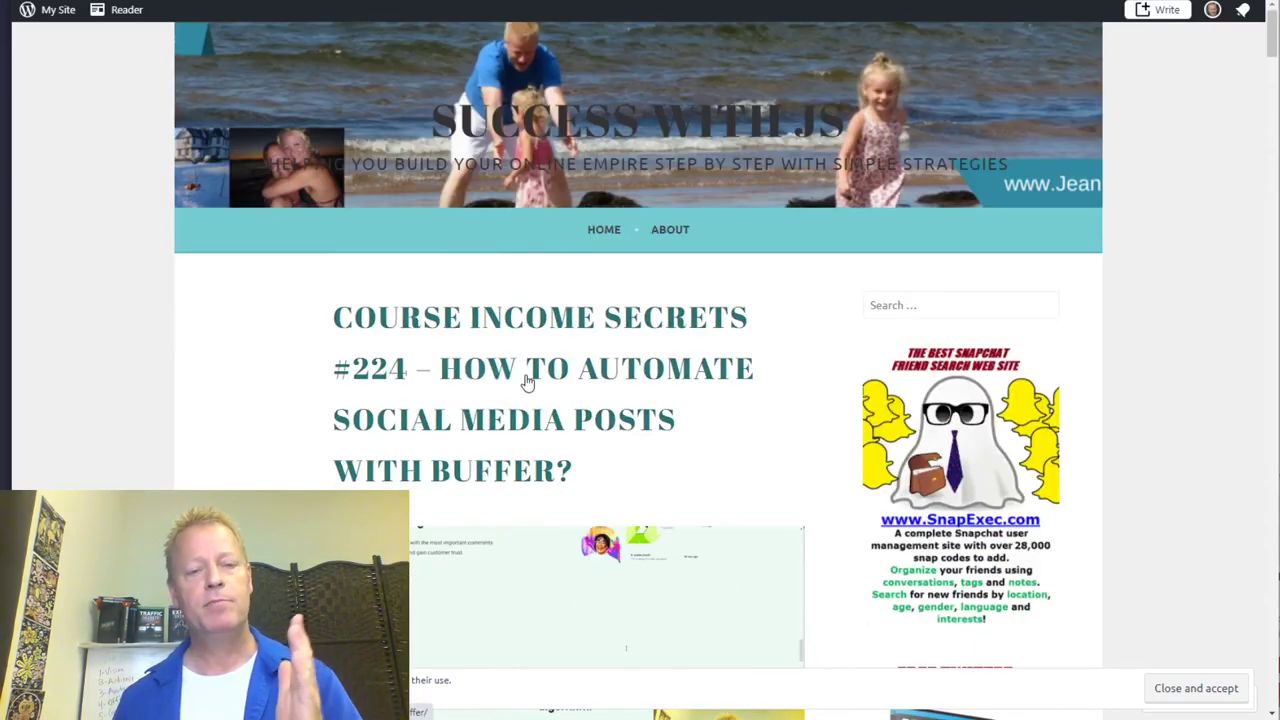
pyautogui.scroll(-3, 597, 377)
pyautogui.scroll(-8, 567, 310)
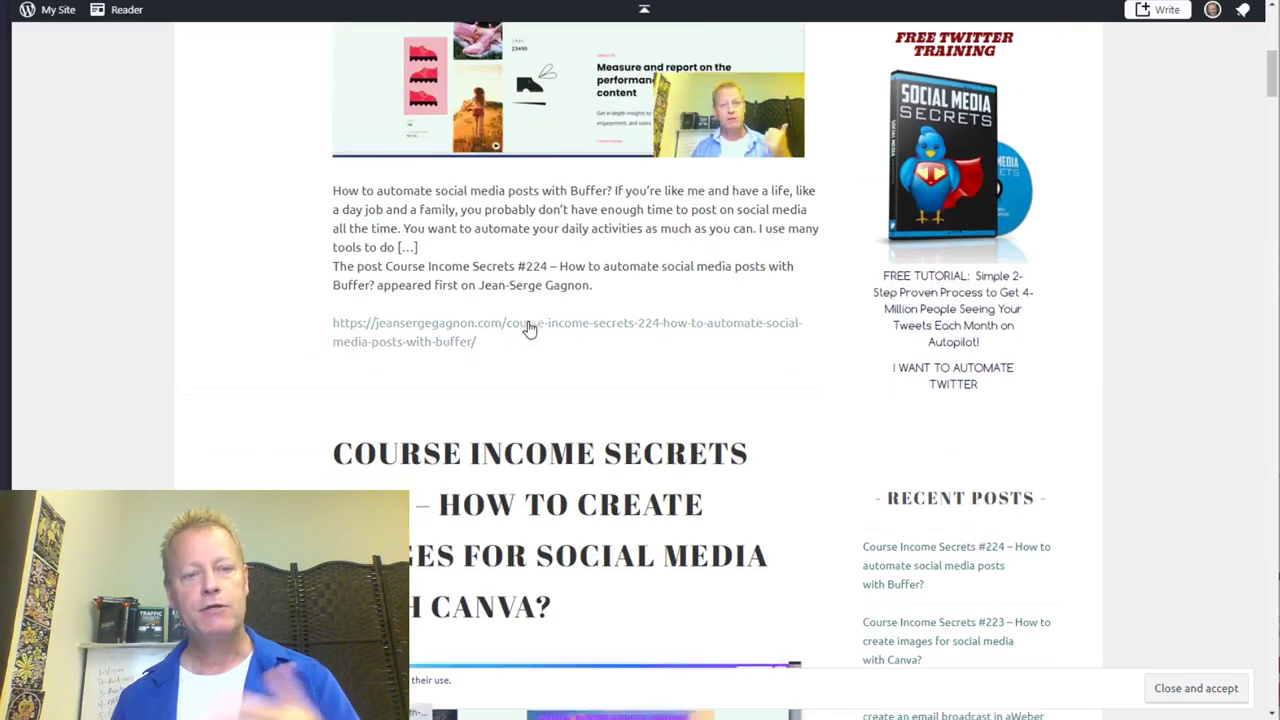
# Open Facebook in a new browser tab
pyautogui.hotkey('ctrl', 't')
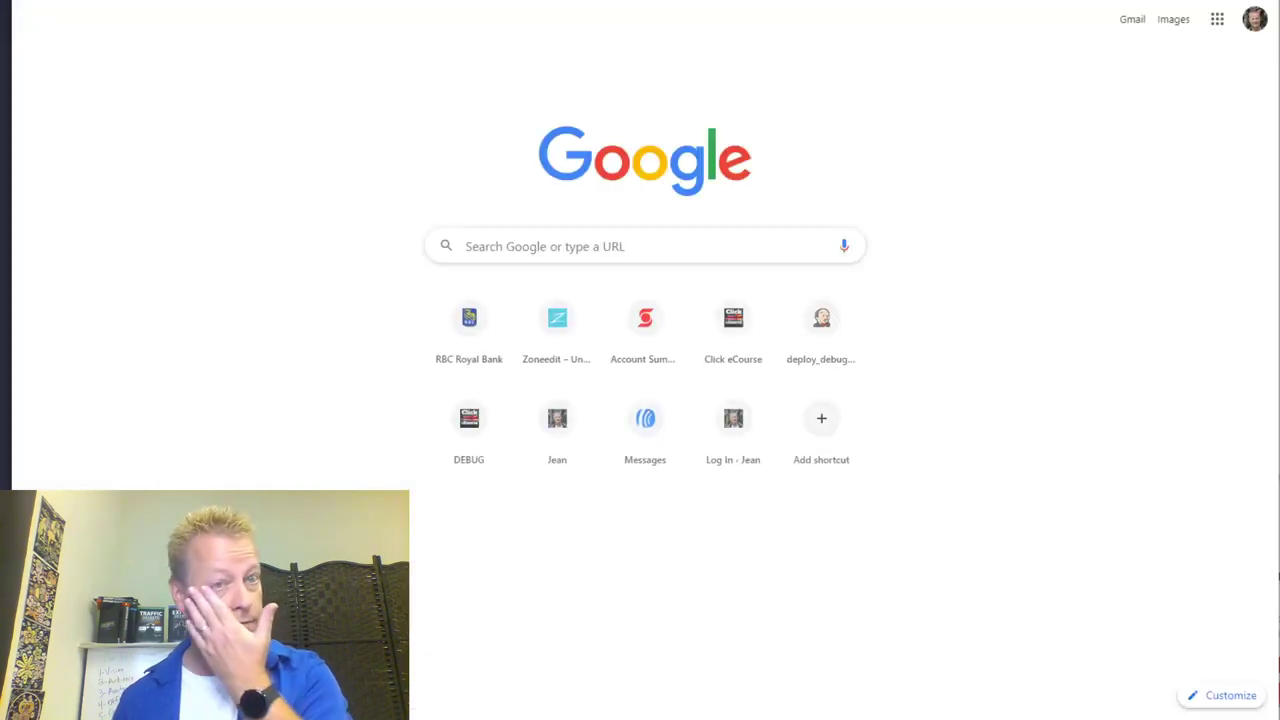
pyautogui.hotkey('ctrl', 'l')
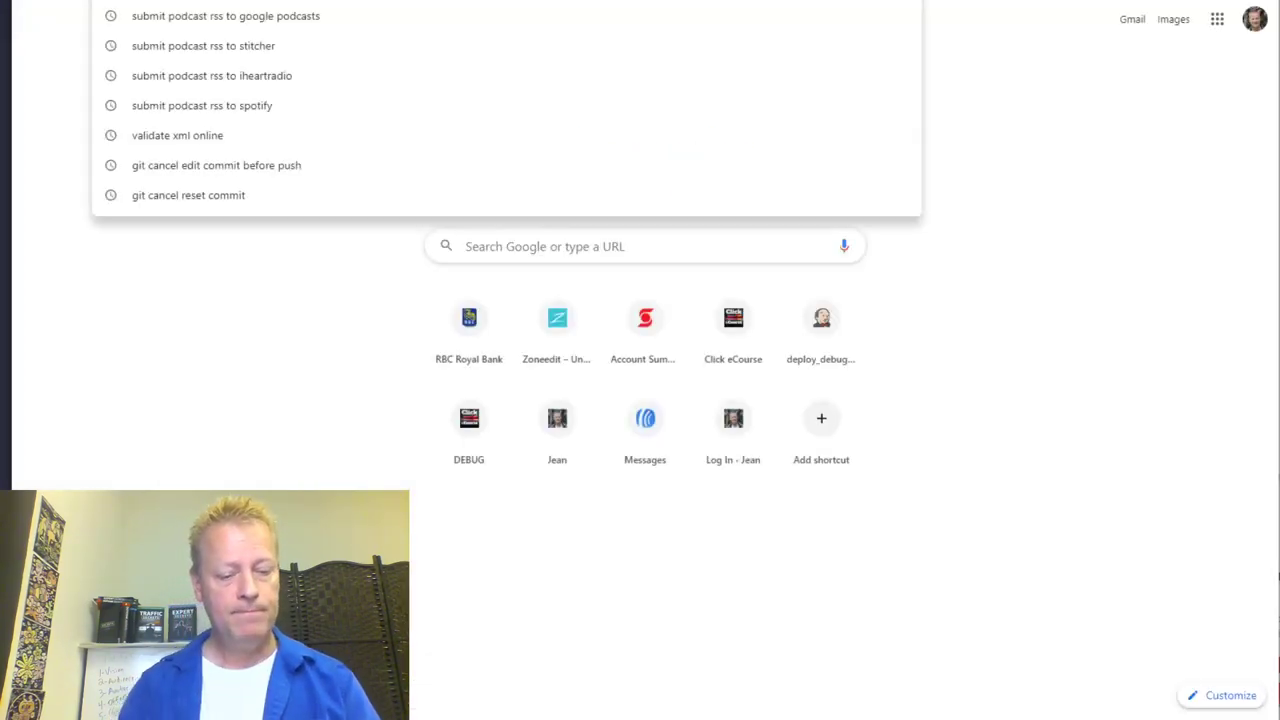
pyautogui.write('face')
pyautogui.press('Return')
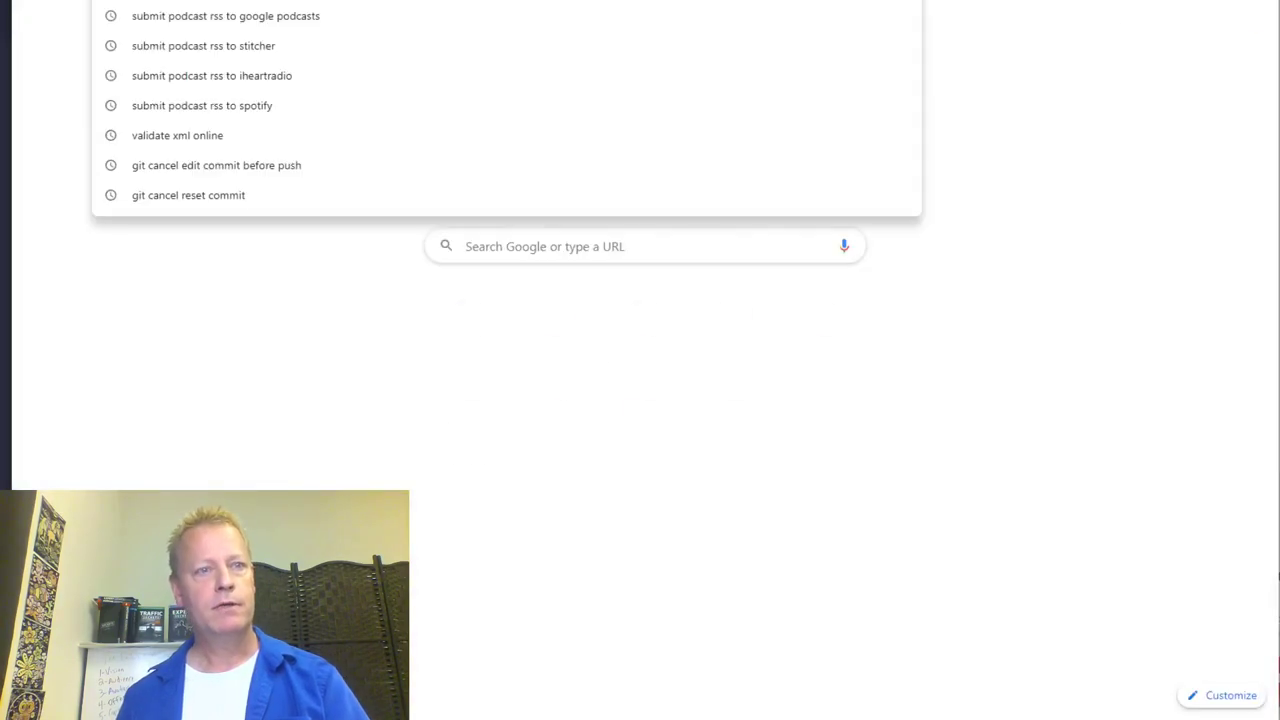
# Open blogger.com in another browser tab and dismiss the European Union cookie notice above the SuccessWithJS posts
pyautogui.write('bl')
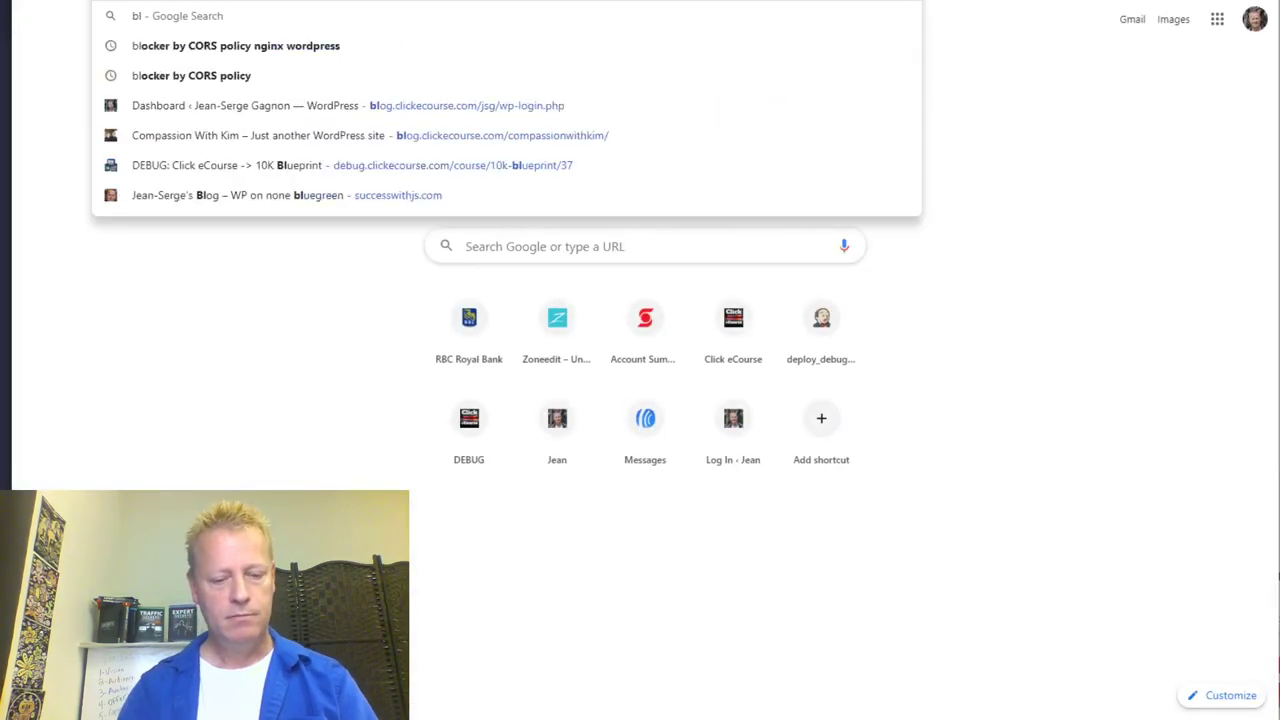
pyautogui.write('ogger.com')
pyautogui.press('Return')
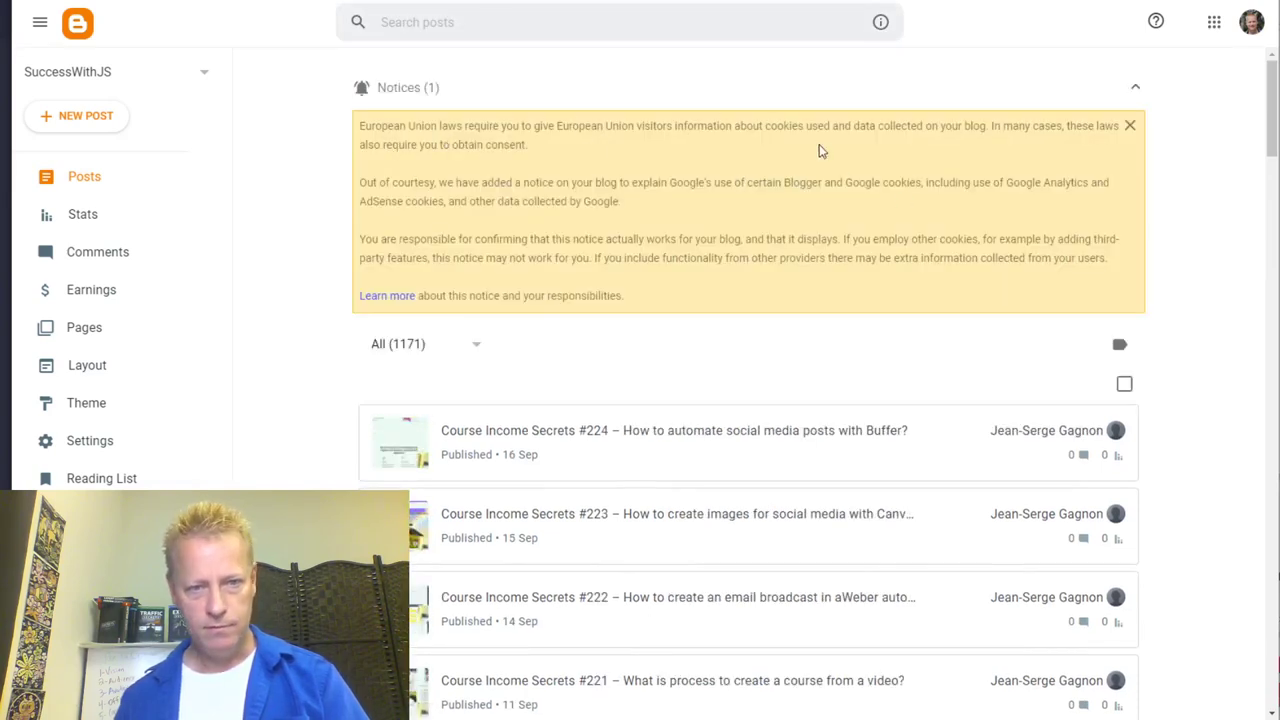
pyautogui.click(1127, 128)
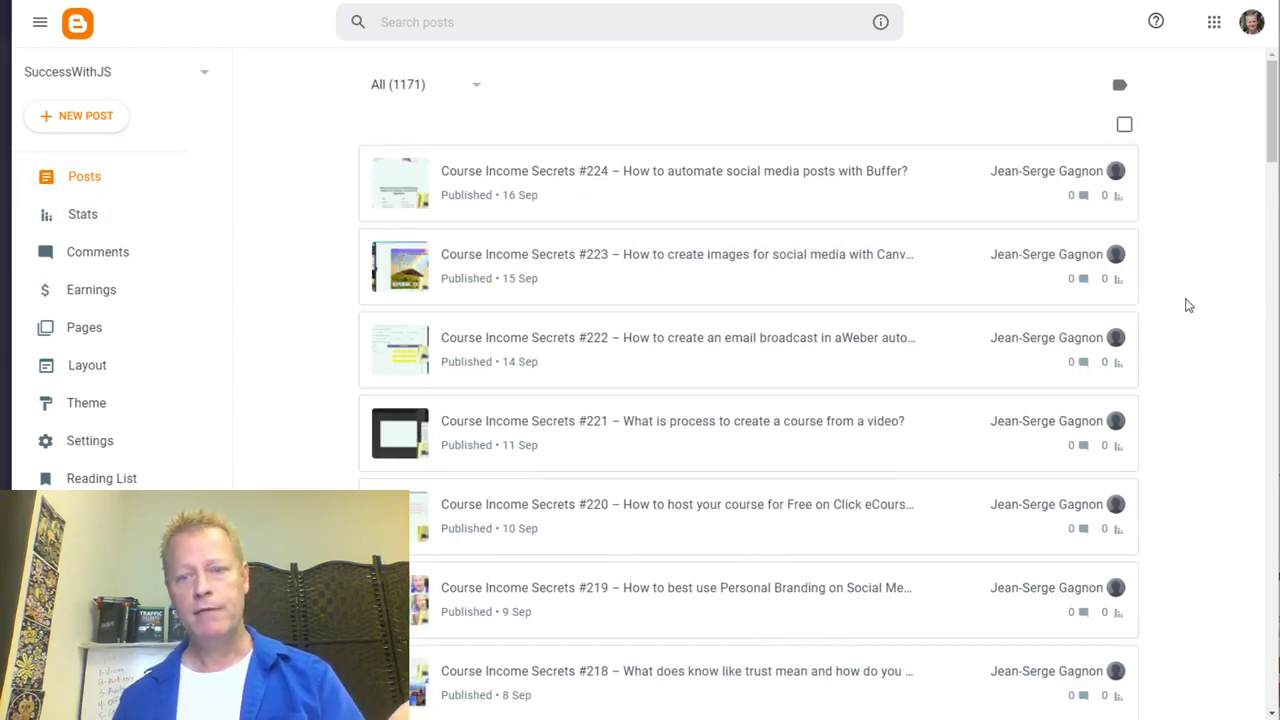
# Browse the SuccessWithJS posts on Blogger, then open Course Income Secrets #224 and examine its excerpt text
pyautogui.scroll(-7, 875, 414)
pyautogui.scroll(-5, 872, 410)
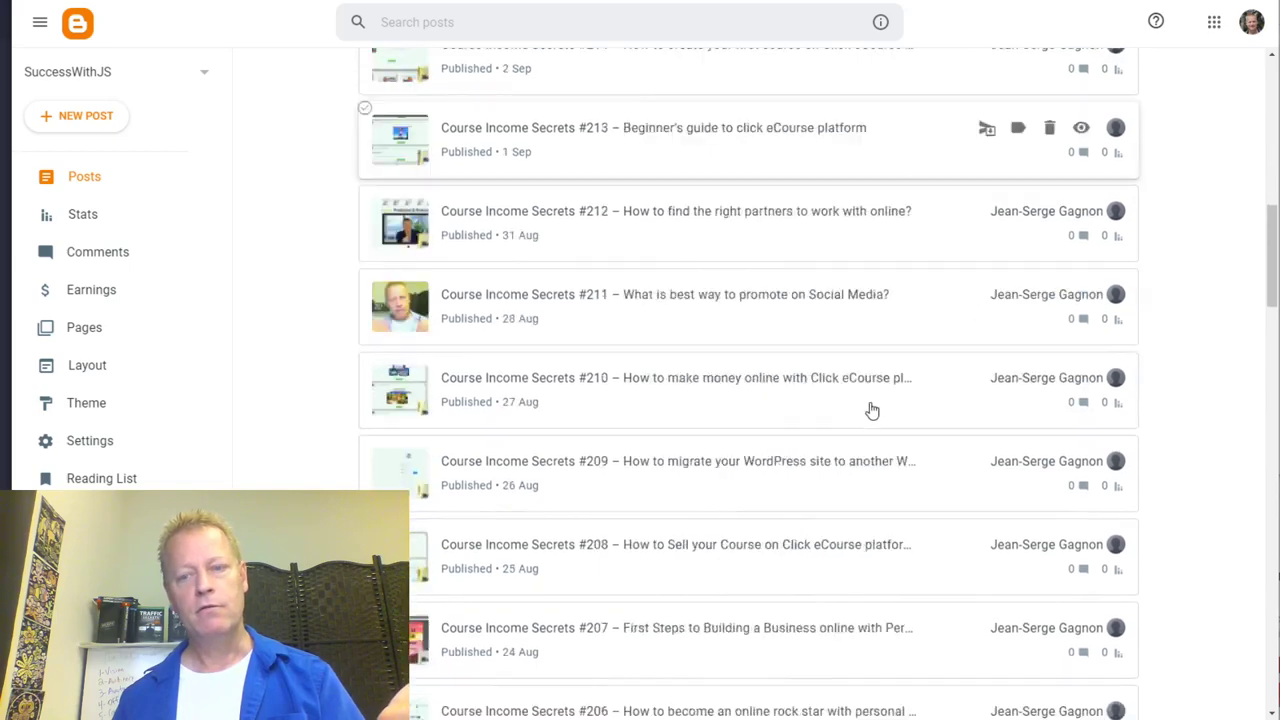
pyautogui.scroll(12, 903, 458)
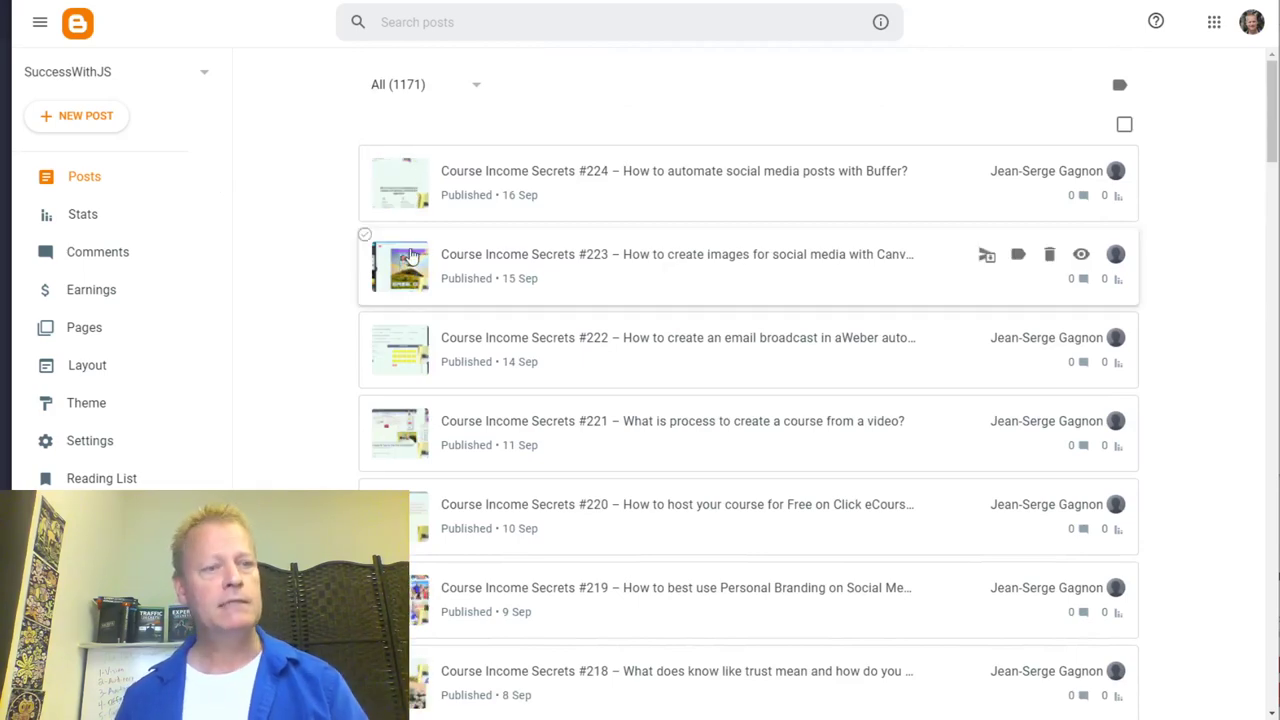
pyautogui.click(711, 191)
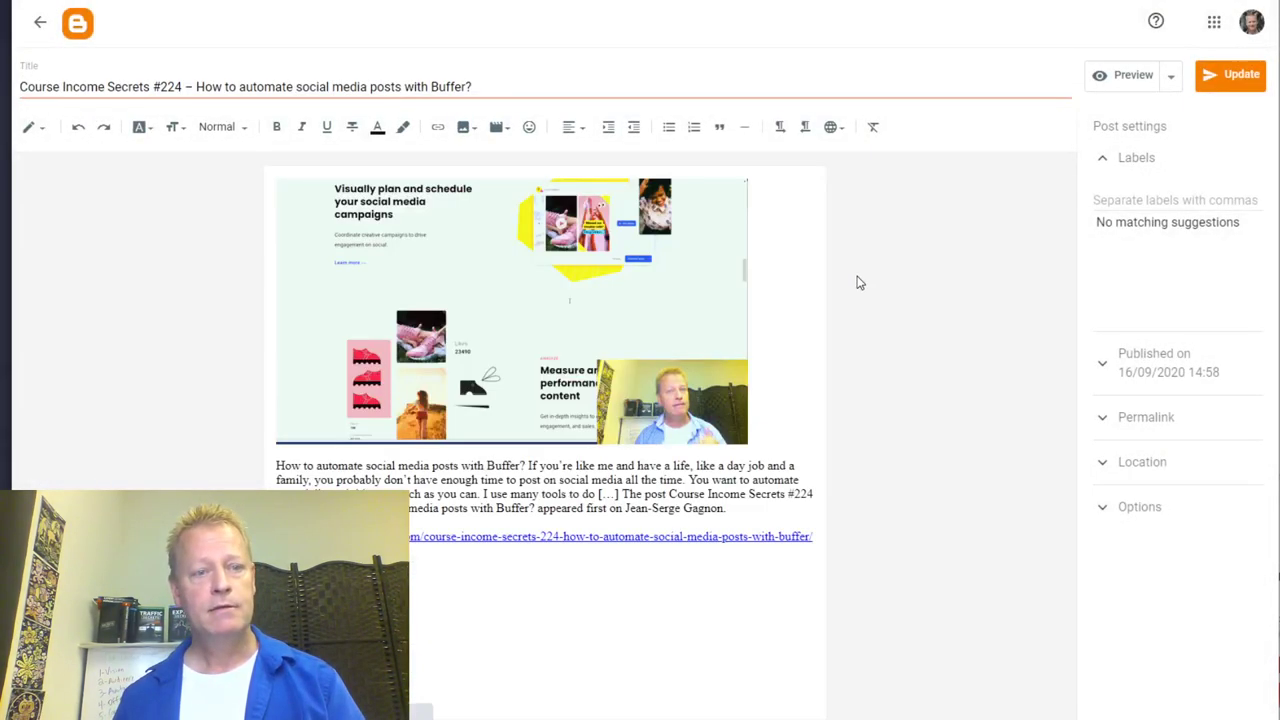
pyautogui.moveTo(360, 478); pyautogui.dragTo(530, 480)
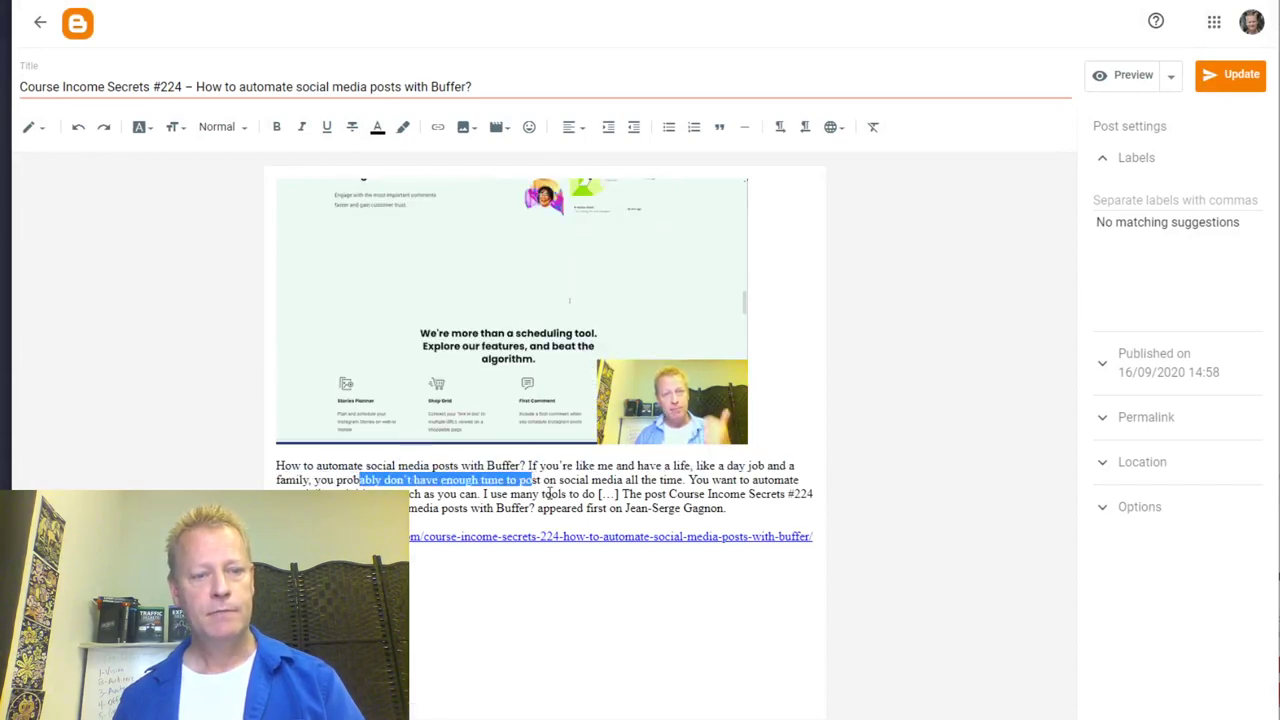
pyautogui.moveTo(636, 508); pyautogui.dragTo(502, 466)
pyautogui.click(538, 492)
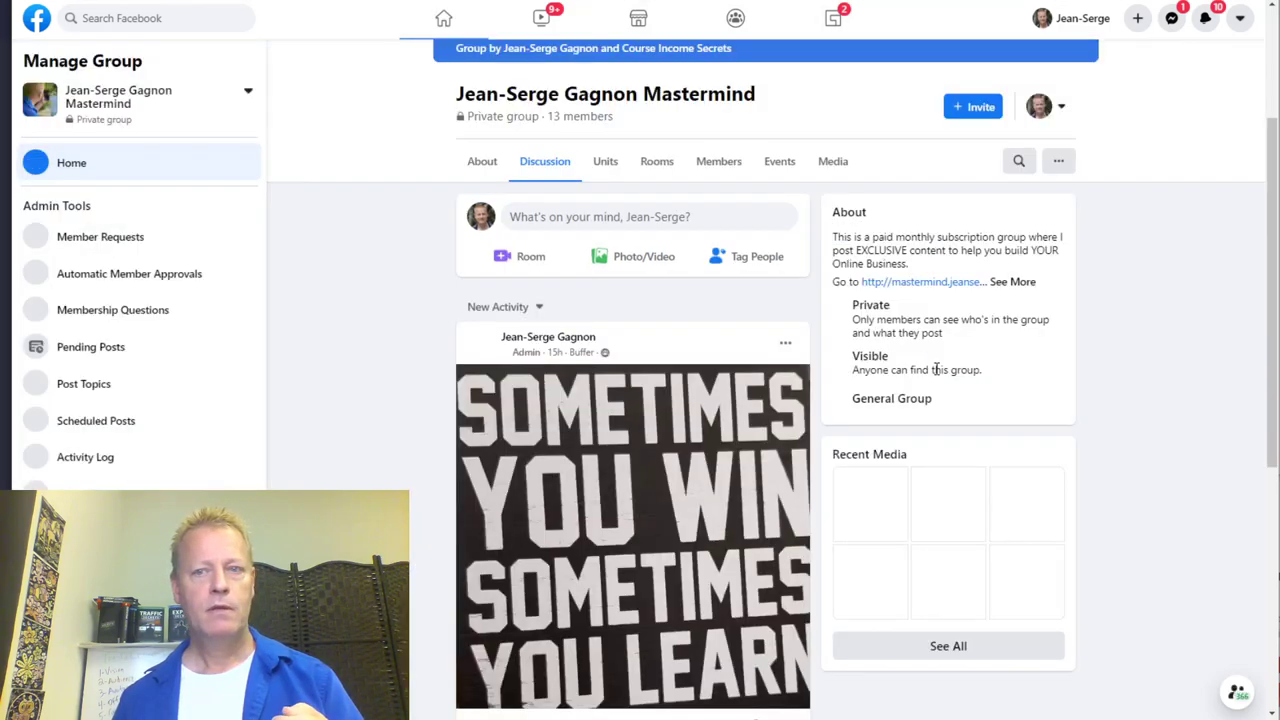
# Switch to the Mastermind group on Facebook and examine its feed for Buffer posts and shared Course Income Secrets videos
pyautogui.scroll(-5, 675, 440)
pyautogui.scroll(4, 675, 440)
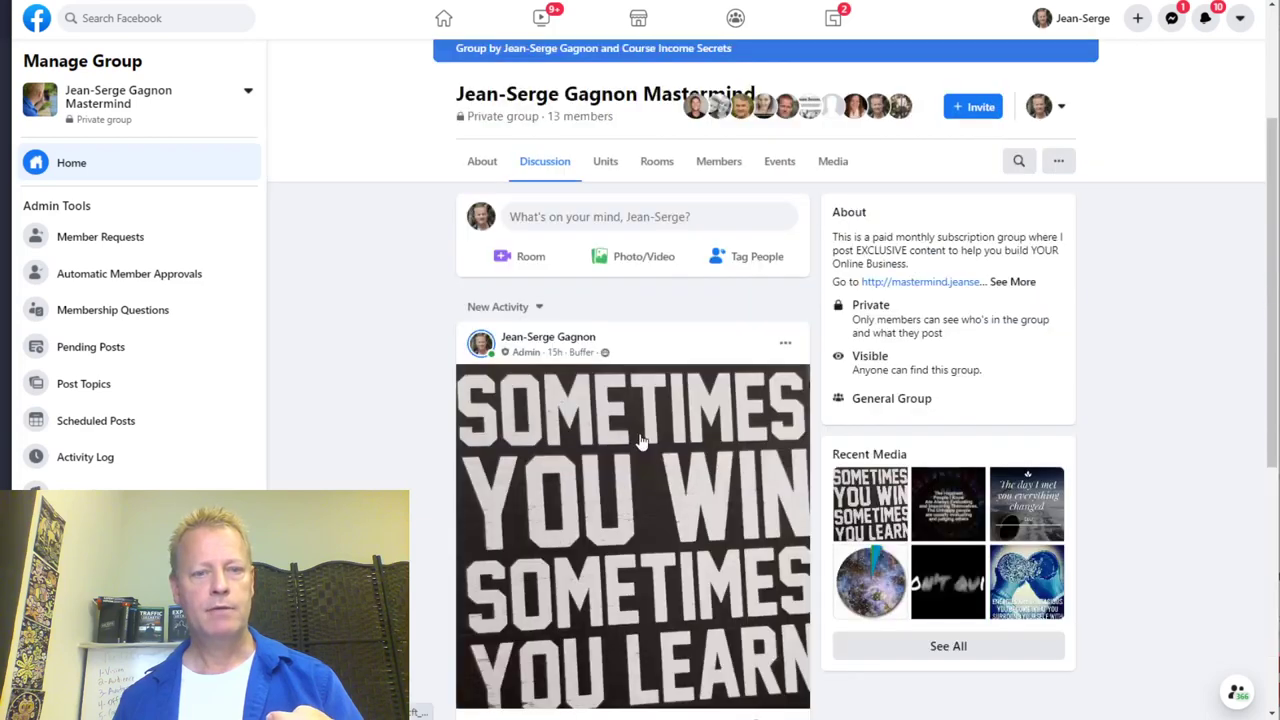
pyautogui.scroll(-7, 587, 510)
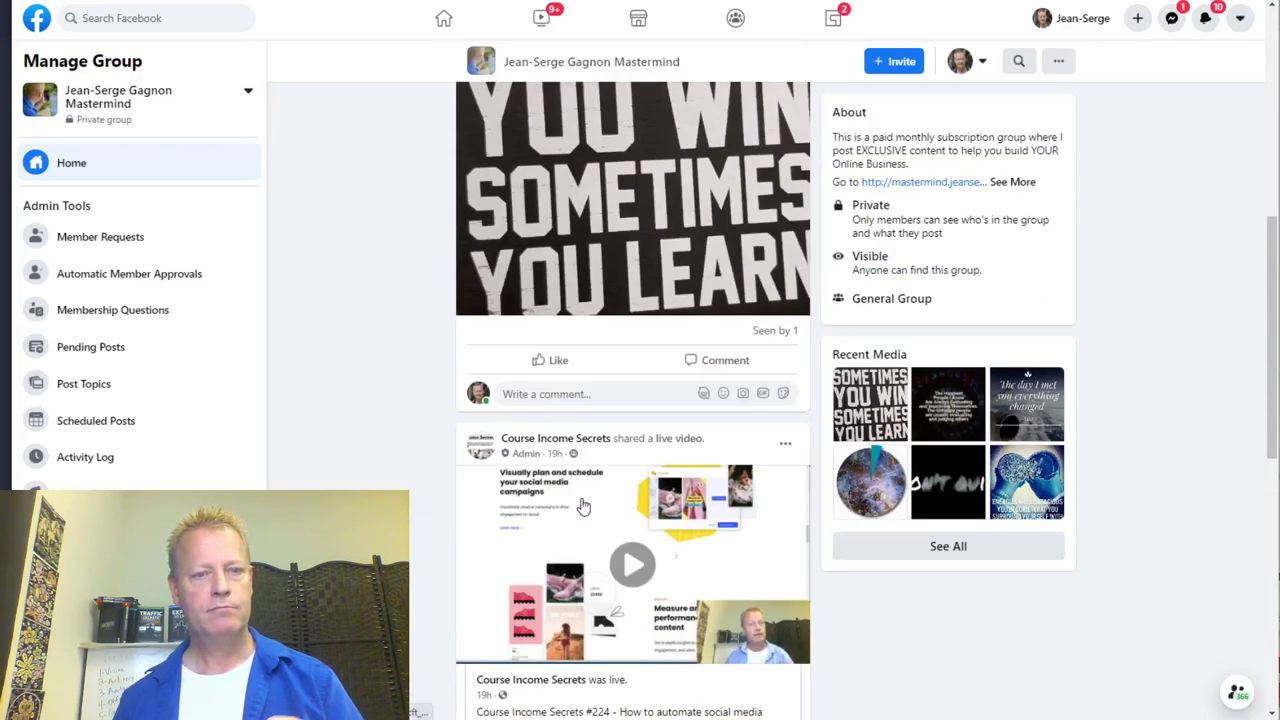
pyautogui.scroll(2, 592, 300)
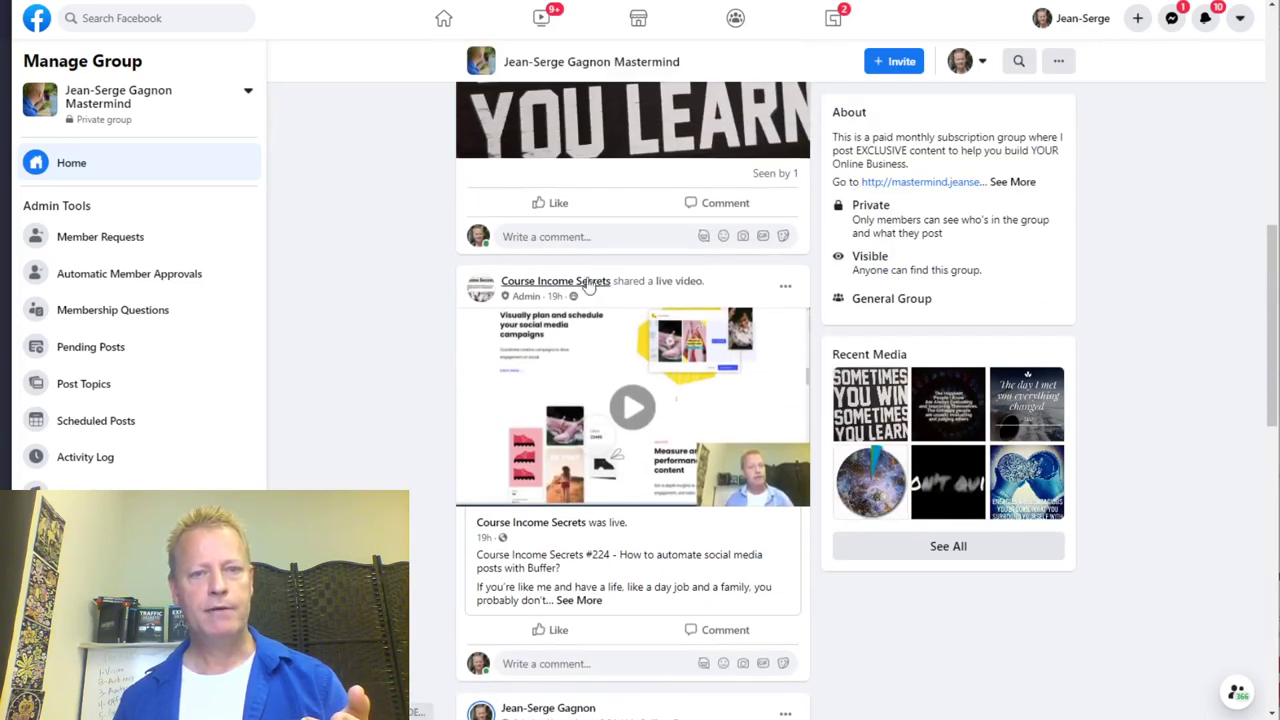
pyautogui.scroll(-3, 630, 364)
pyautogui.scroll(-1, 663, 416)
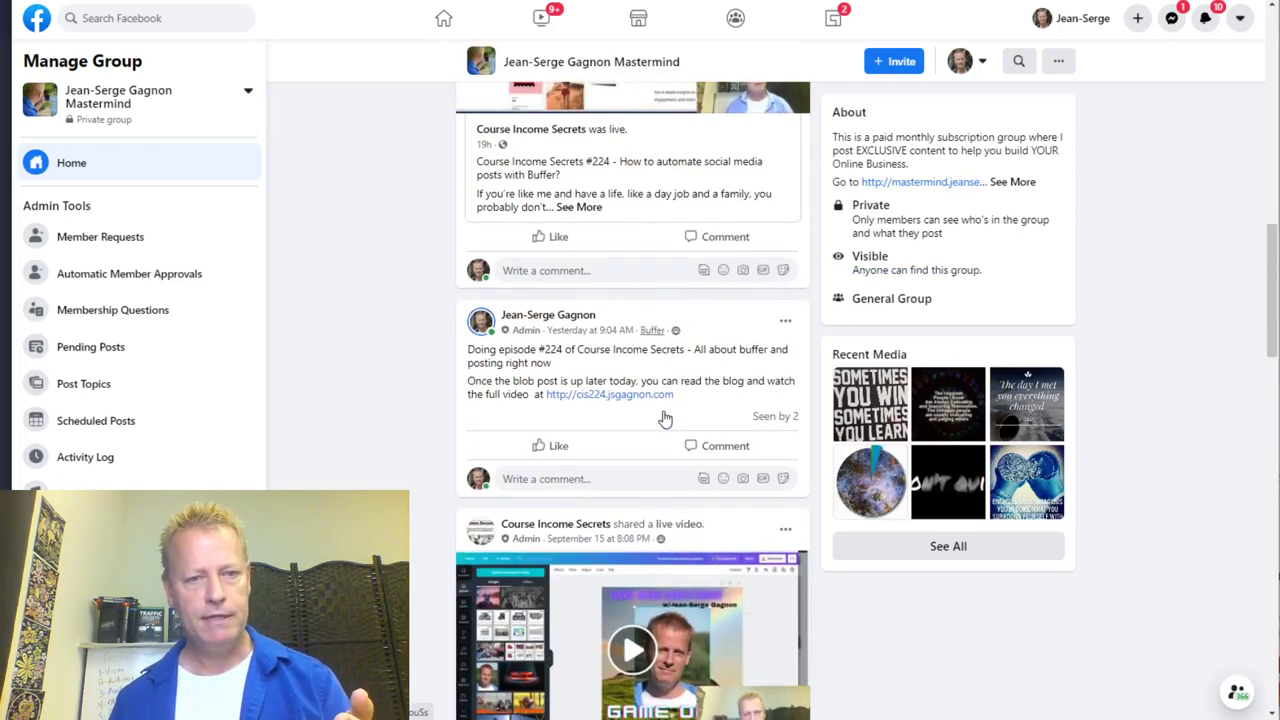
pyautogui.moveTo(517, 350); pyautogui.dragTo(680, 368)
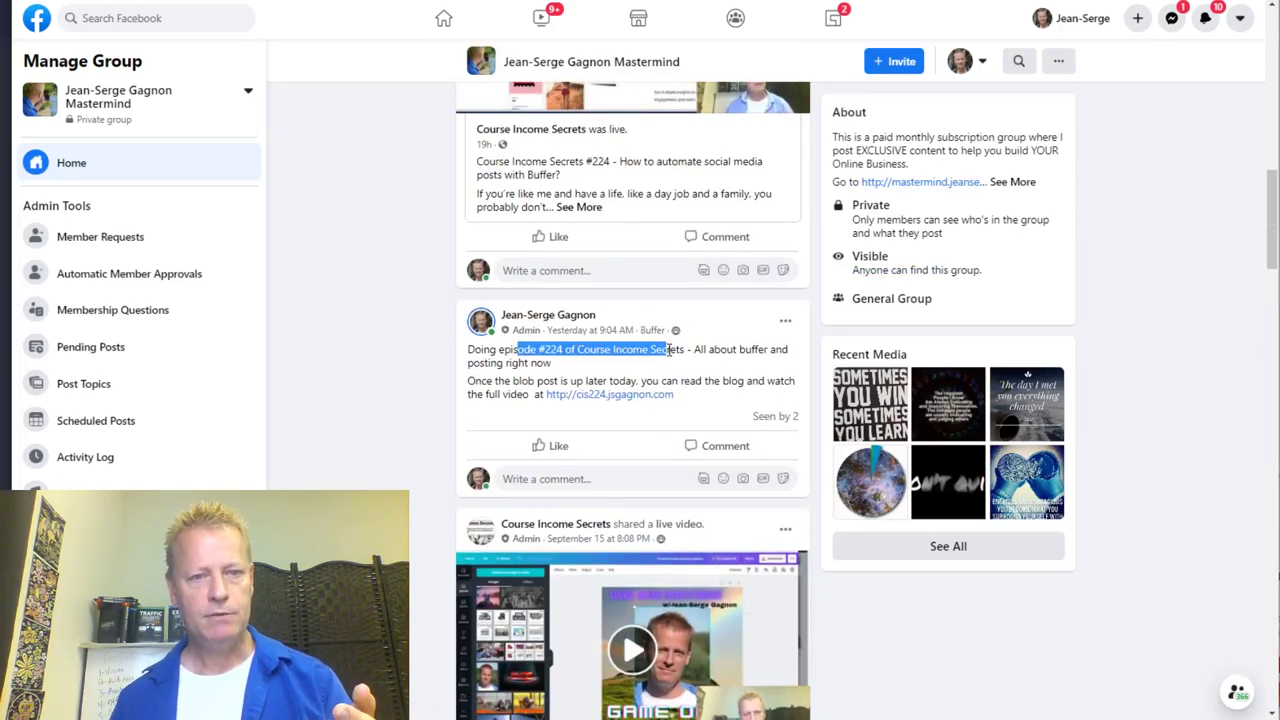
pyautogui.click(704, 365)
pyautogui.scroll(-3, 713, 381)
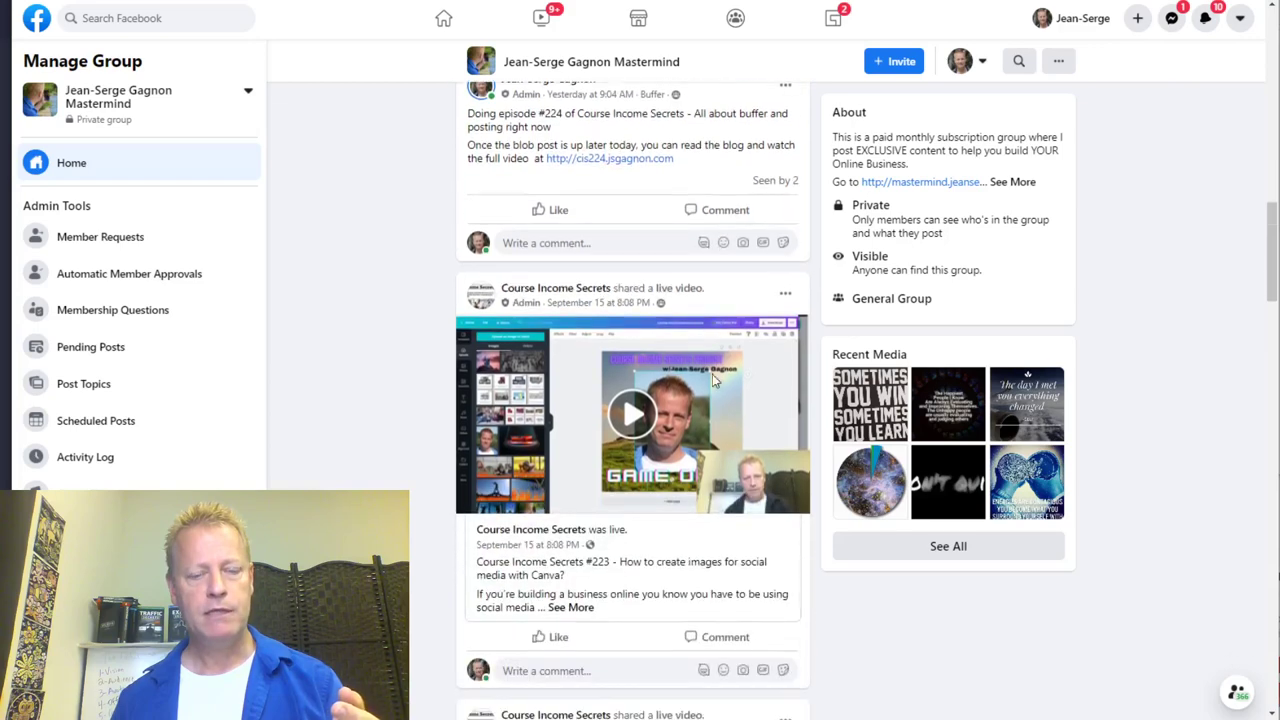
pyautogui.scroll(-1, 713, 381)
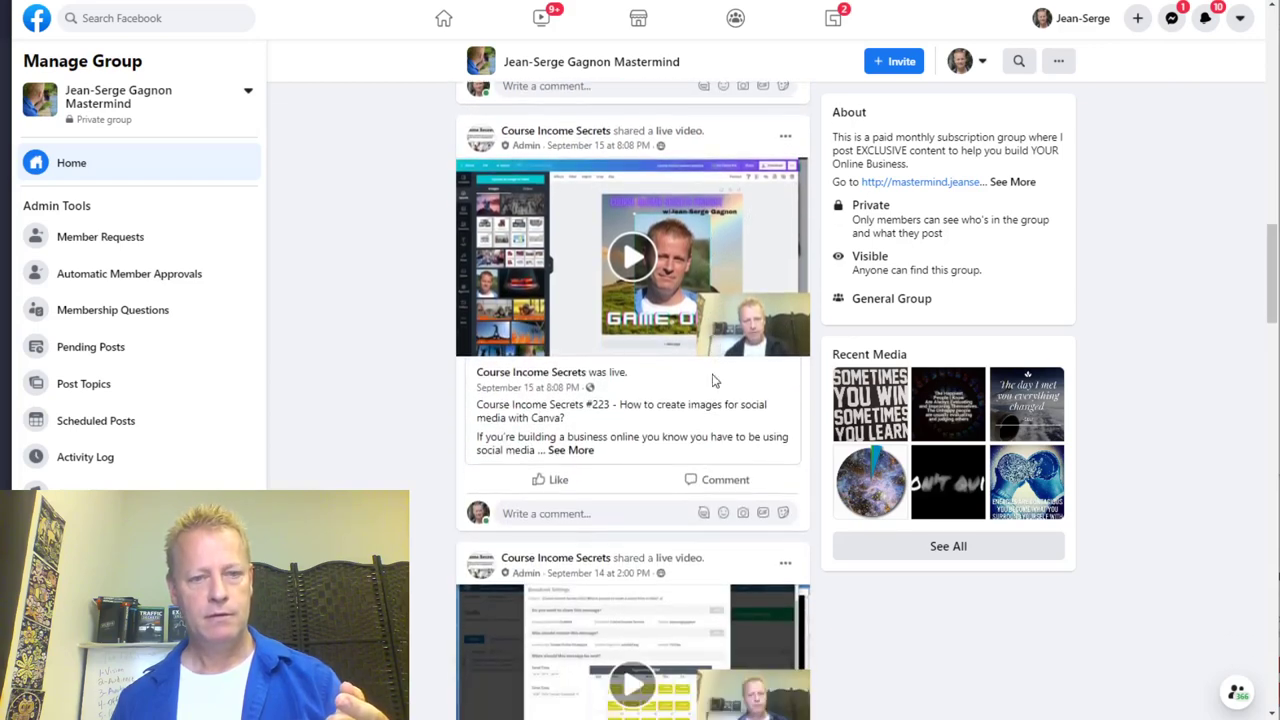
pyautogui.scroll(6, 713, 381)
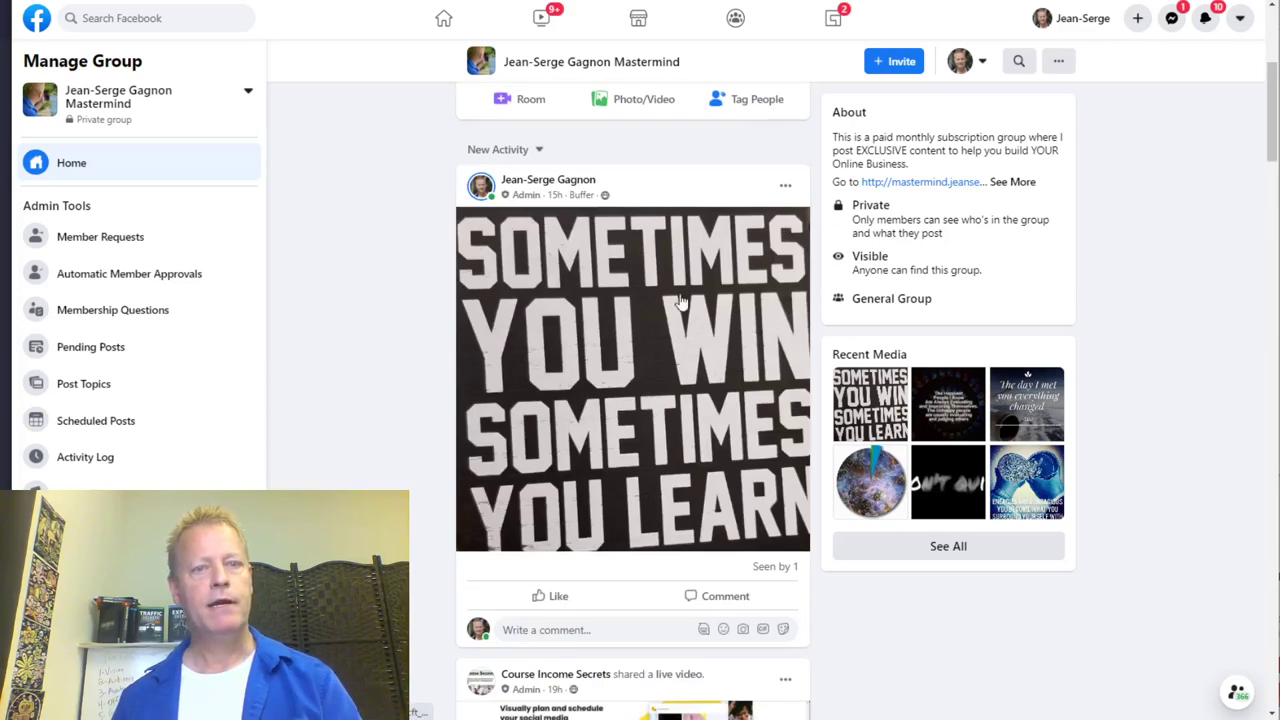
pyautogui.scroll(1, 682, 318)
pyautogui.scroll(2, 673, 273)
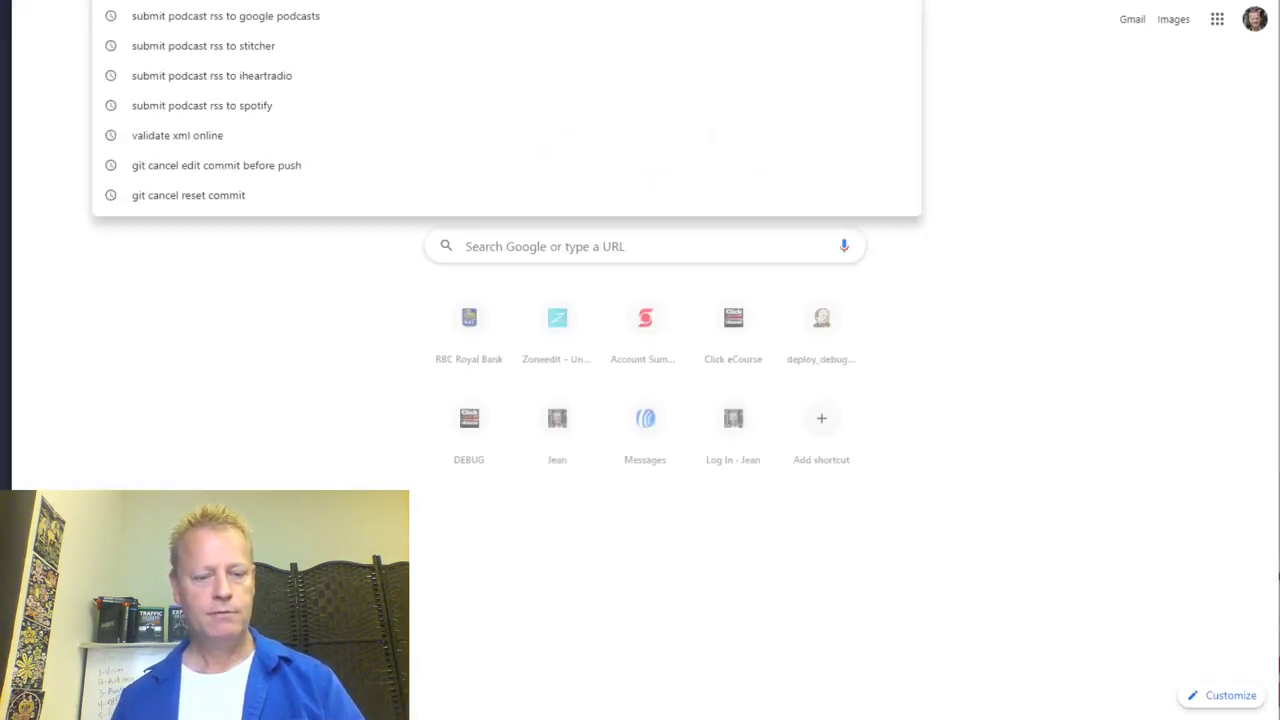
# Open Twitter in a new browser tab
pyautogui.write('t')
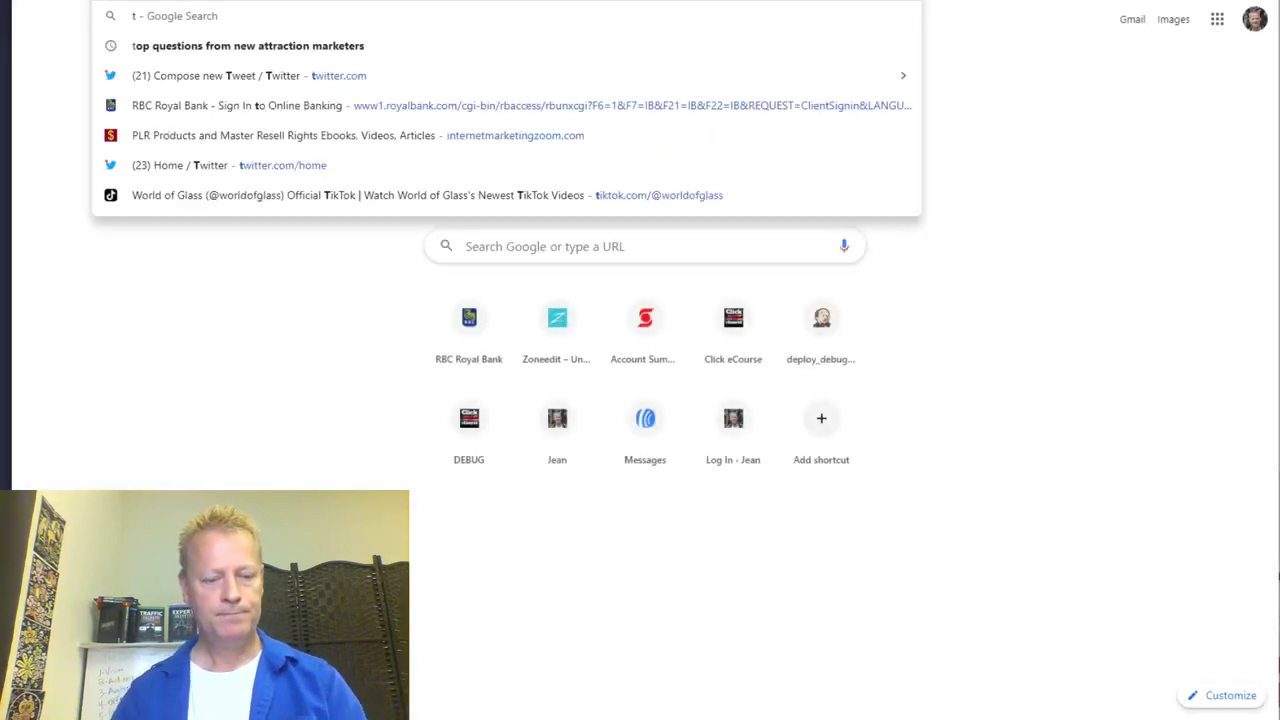
pyautogui.write('witter')
pyautogui.press('Return')
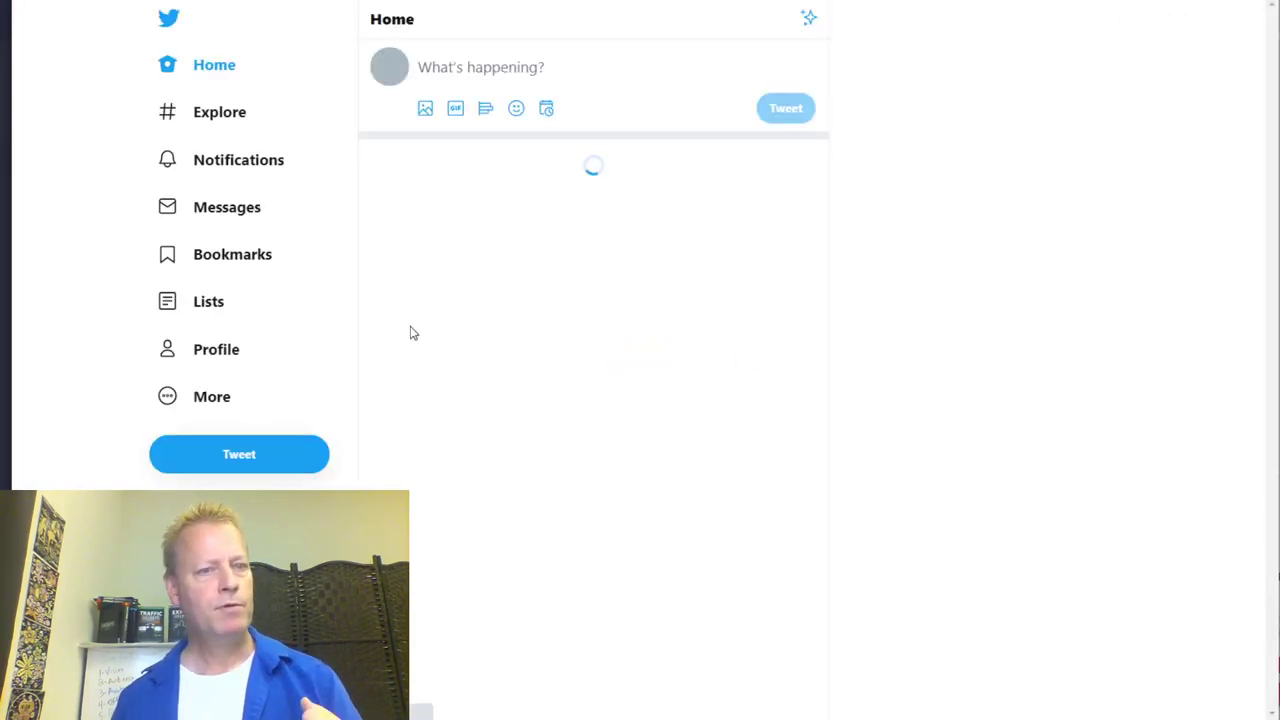
# Open the account's own Twitter profile and examine its pinned and recent tweets
pyautogui.click(214, 352)
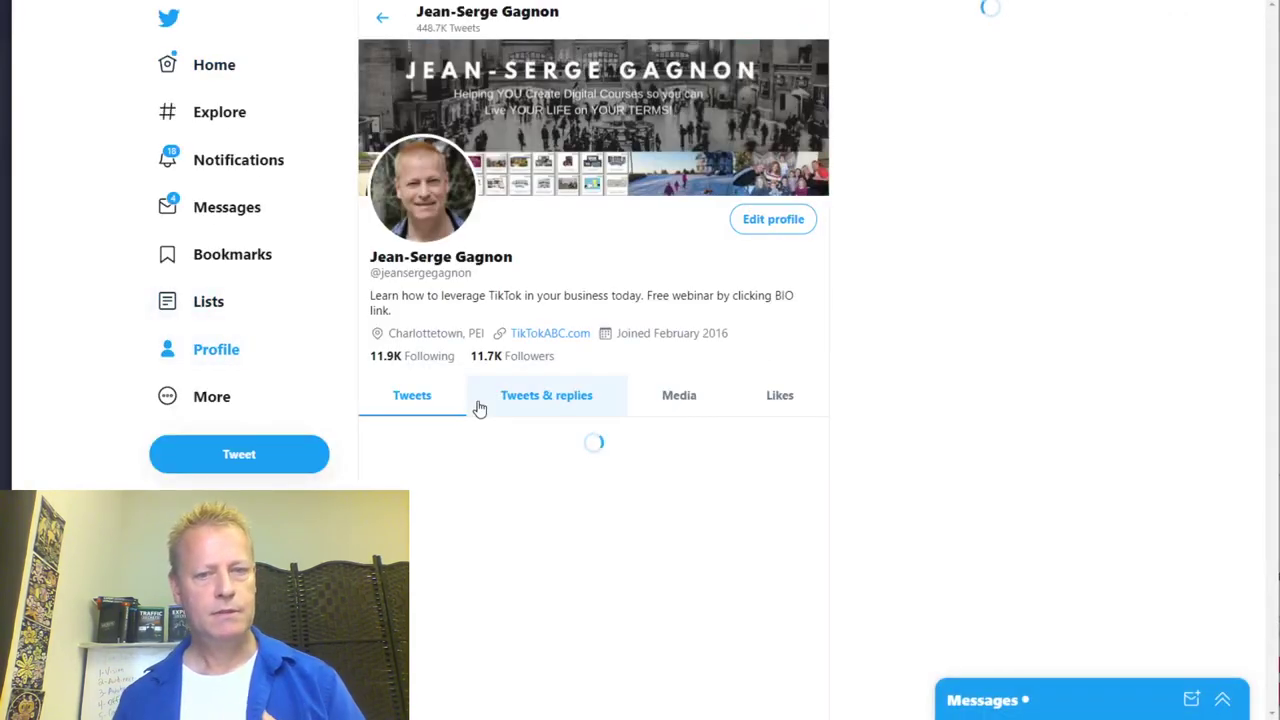
pyautogui.scroll(-3, 500, 404)
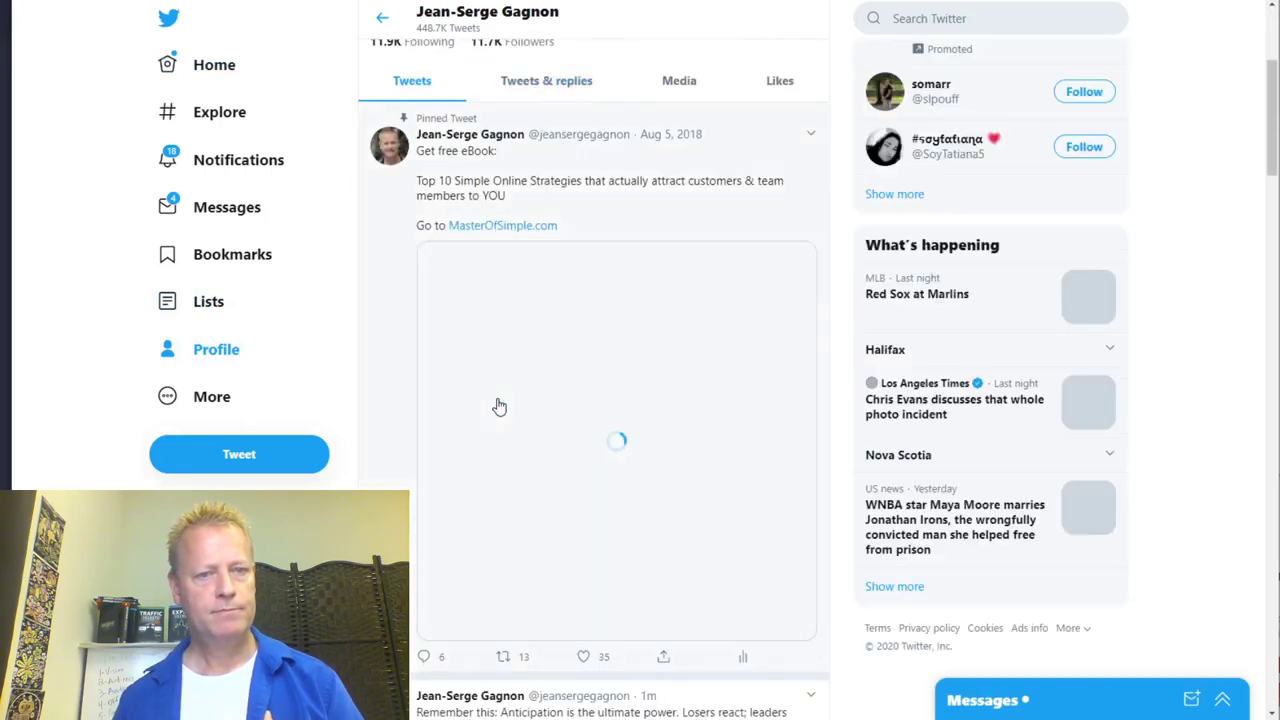
pyautogui.scroll(-4, 500, 404)
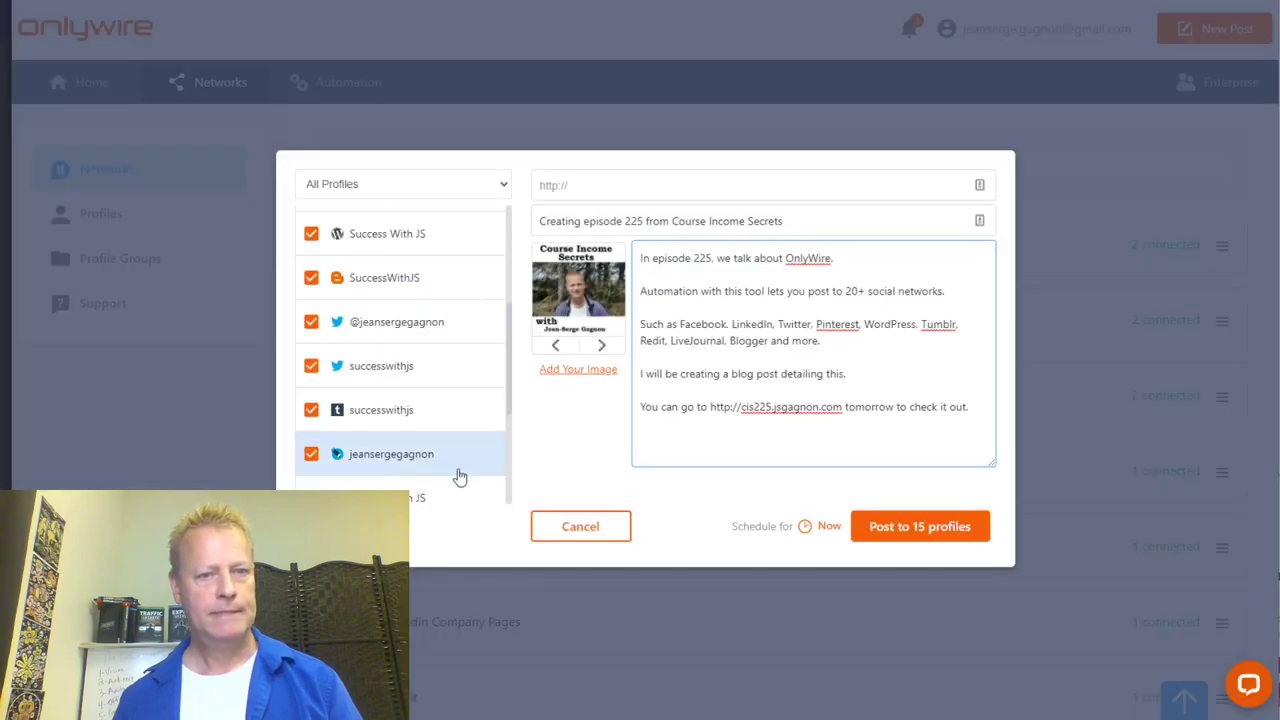
# Look through the selected profiles in the OnlyWire post, then open LinkedIn in a new browser tab
pyautogui.scroll(-3, 465, 468)
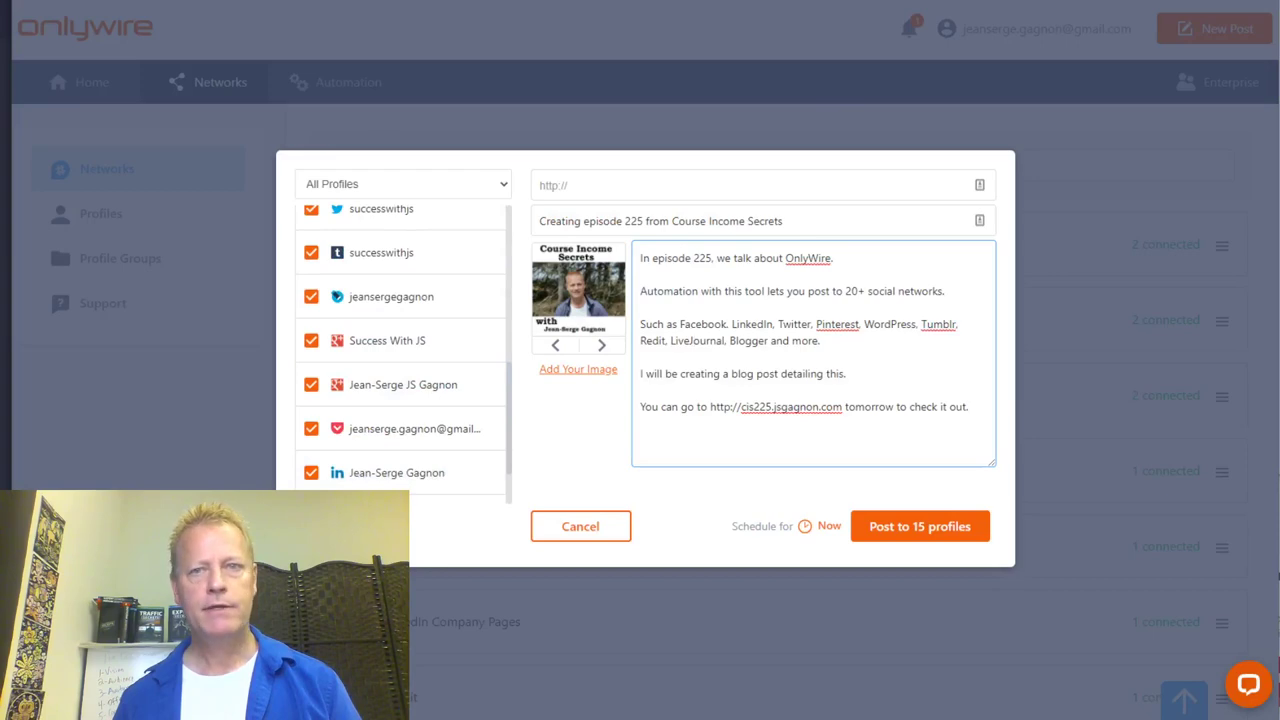
pyautogui.hotkey('ctrl', 't')
pyautogui.write('l')
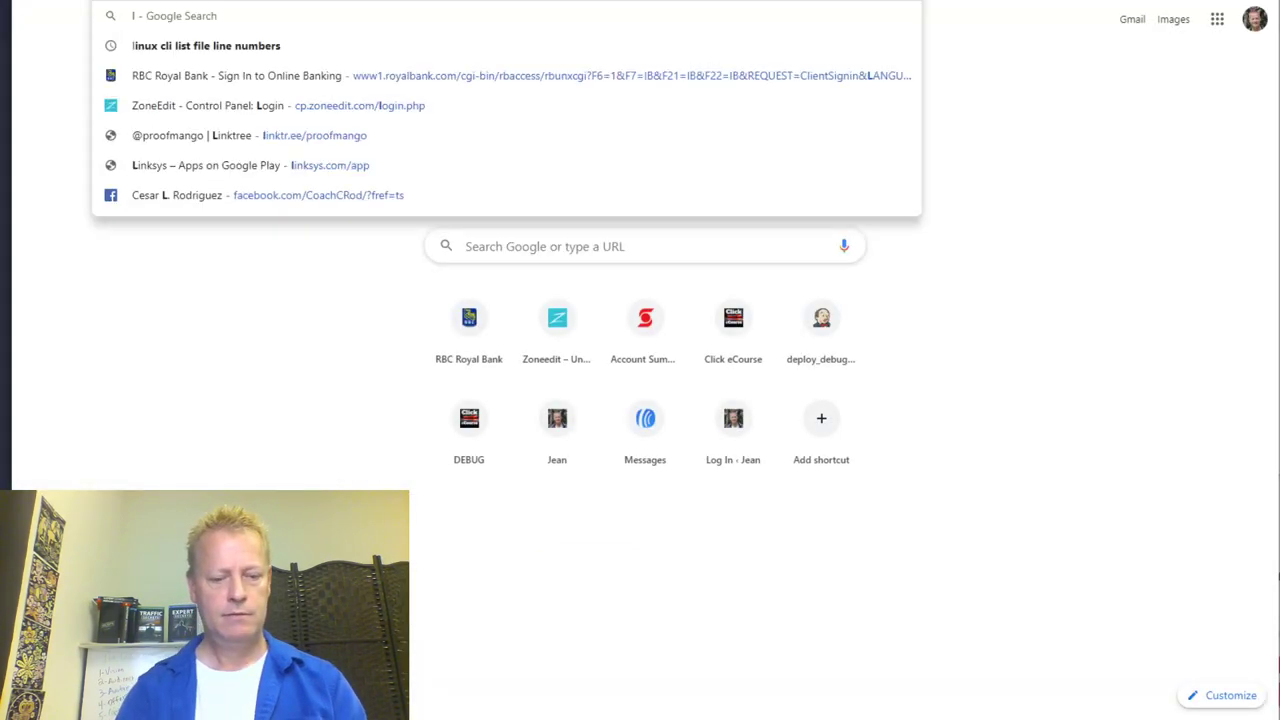
pyautogui.write('inkedin')
pyautogui.press('Return')
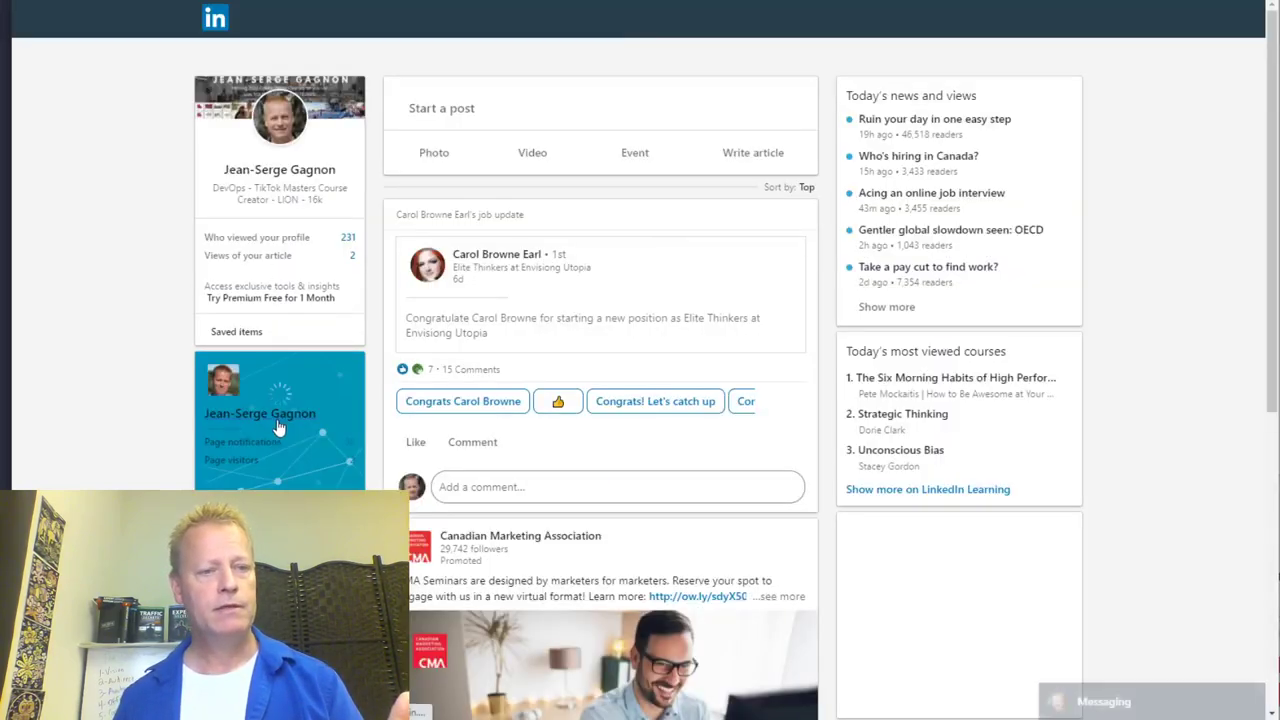
# Open the managed LinkedIn page from the home feed and examine the updates posted on it
pyautogui.click(766, 358)
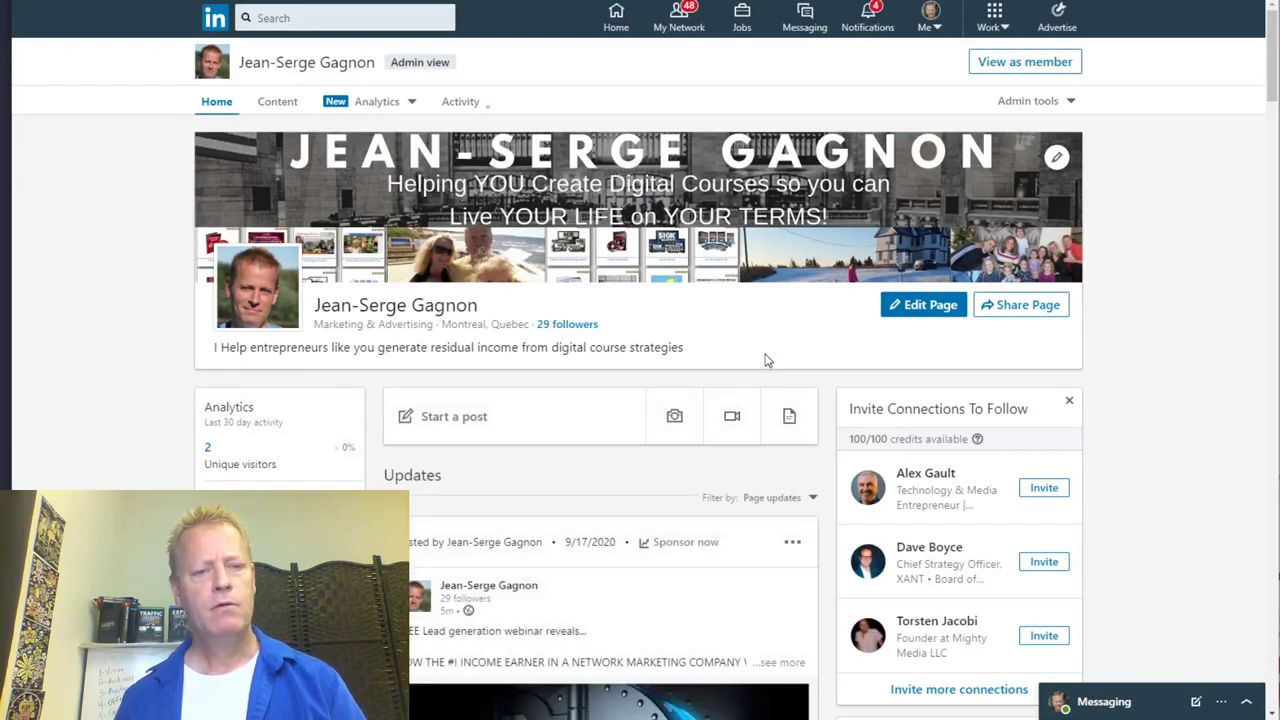
pyautogui.scroll(-4, 706, 388)
pyautogui.scroll(-5, 706, 393)
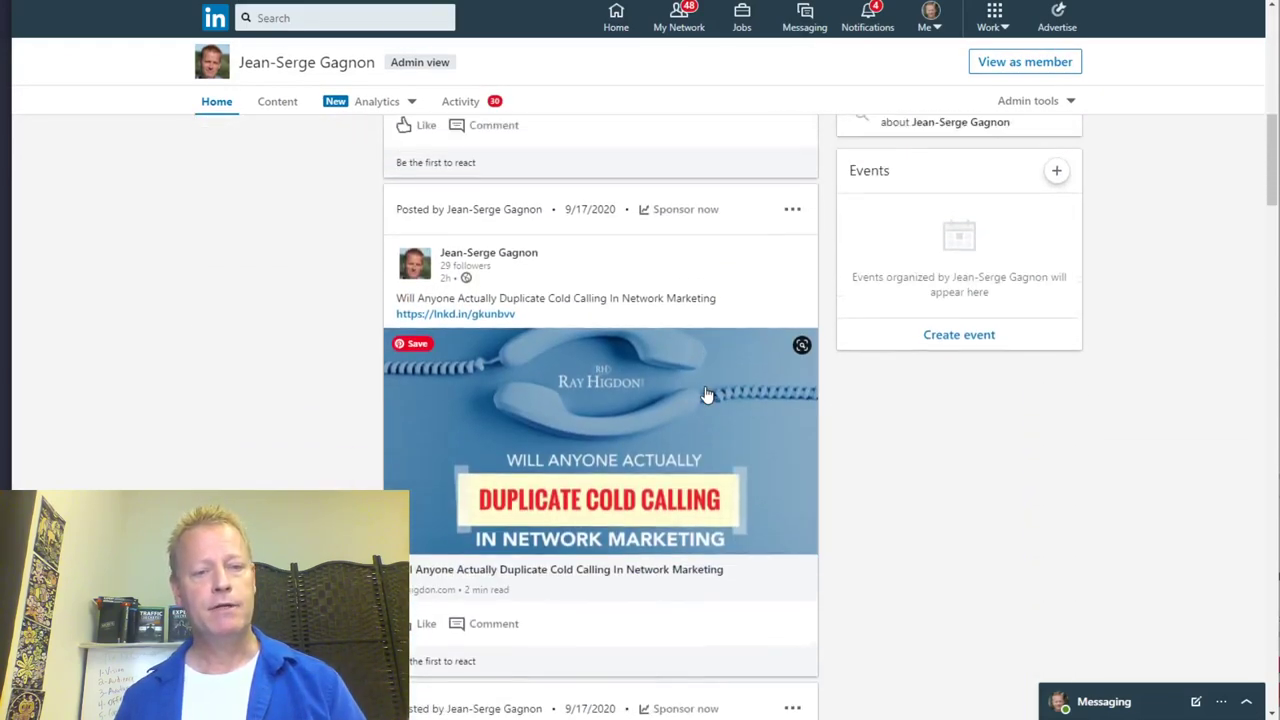
pyautogui.scroll(5, 706, 393)
pyautogui.scroll(-10, 626, 356)
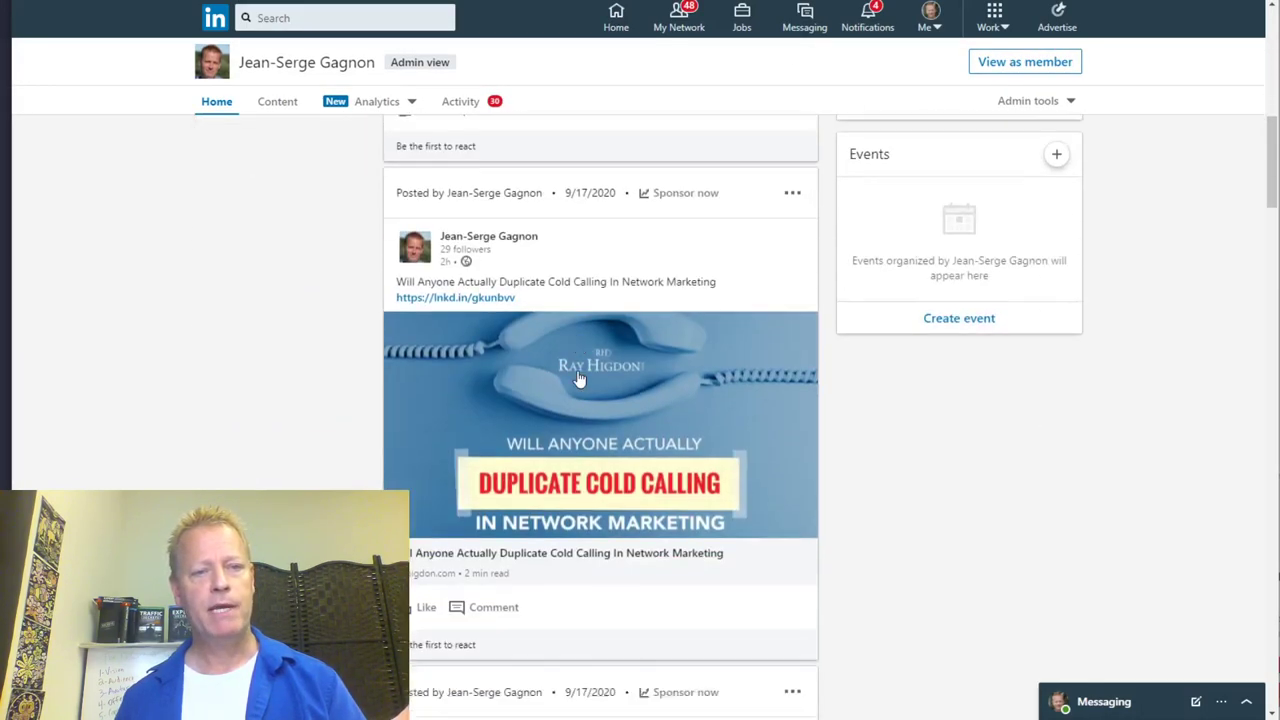
pyautogui.scroll(5, 578, 378)
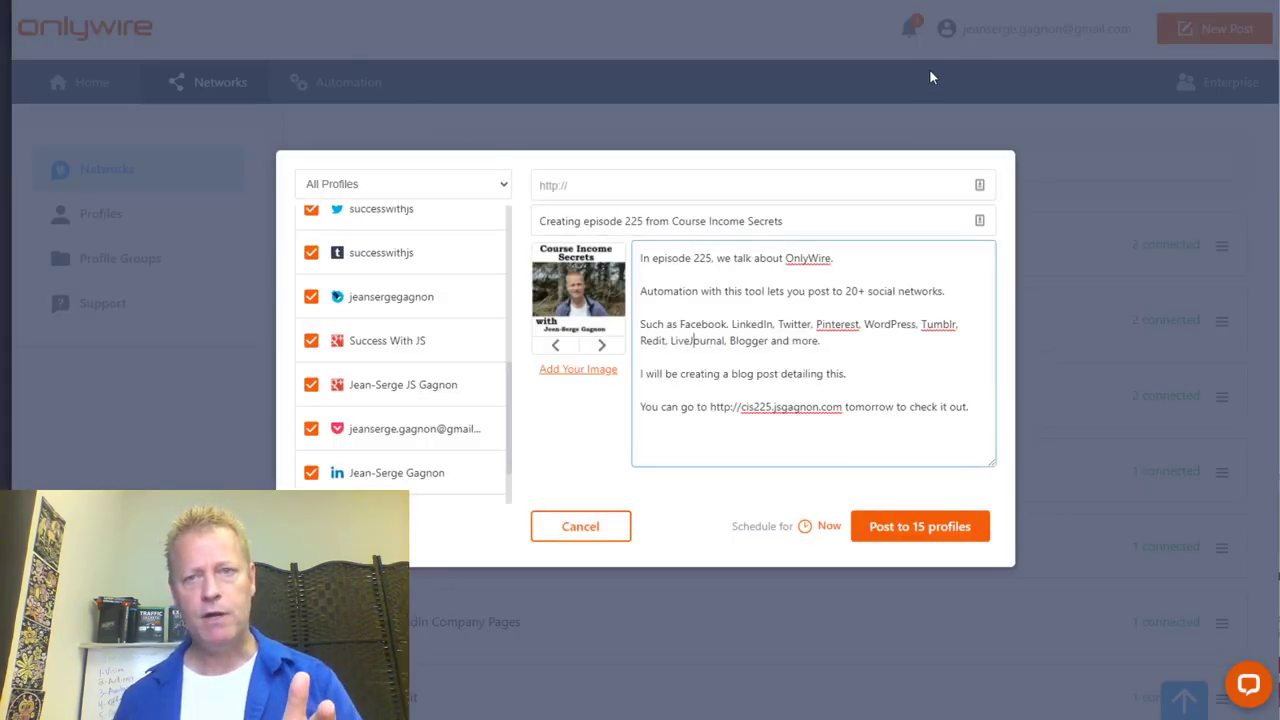
# Open Pinterest in a new browser tab and go to the boards page of the successwithjs profile
pyautogui.hotkey('ctrl', 't')
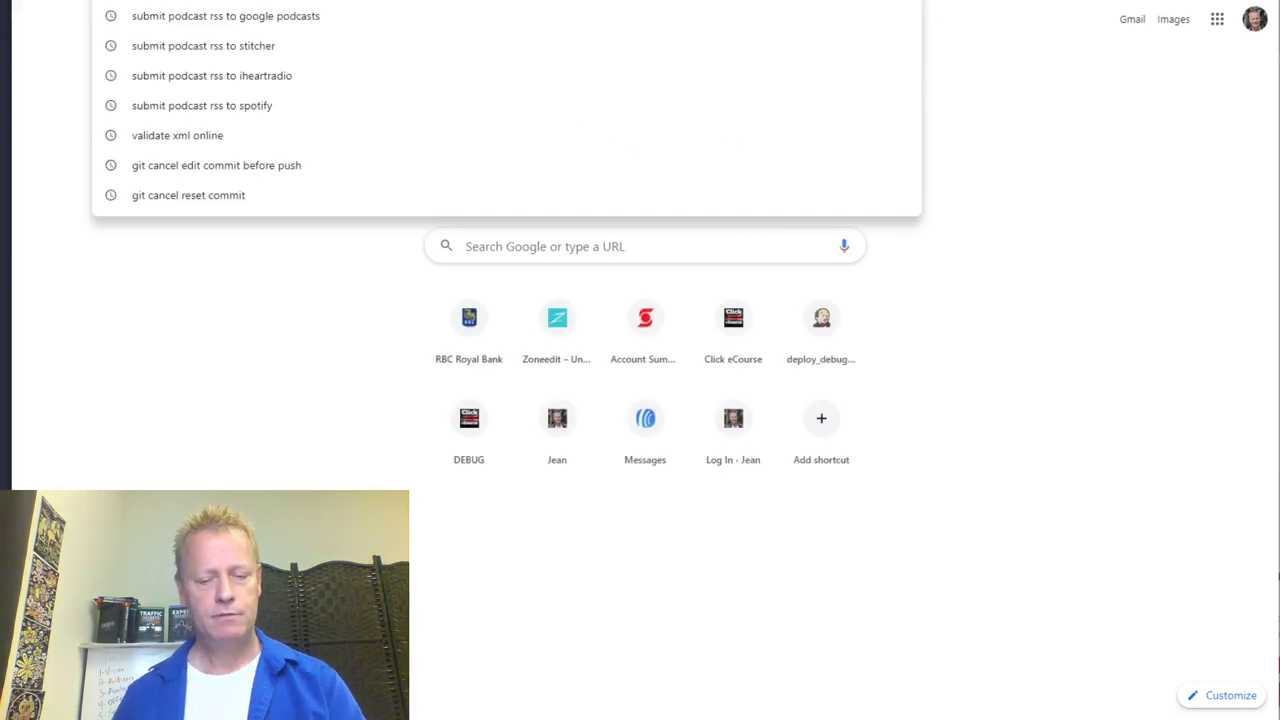
pyautogui.write('pinterest')
pyautogui.press('Return')
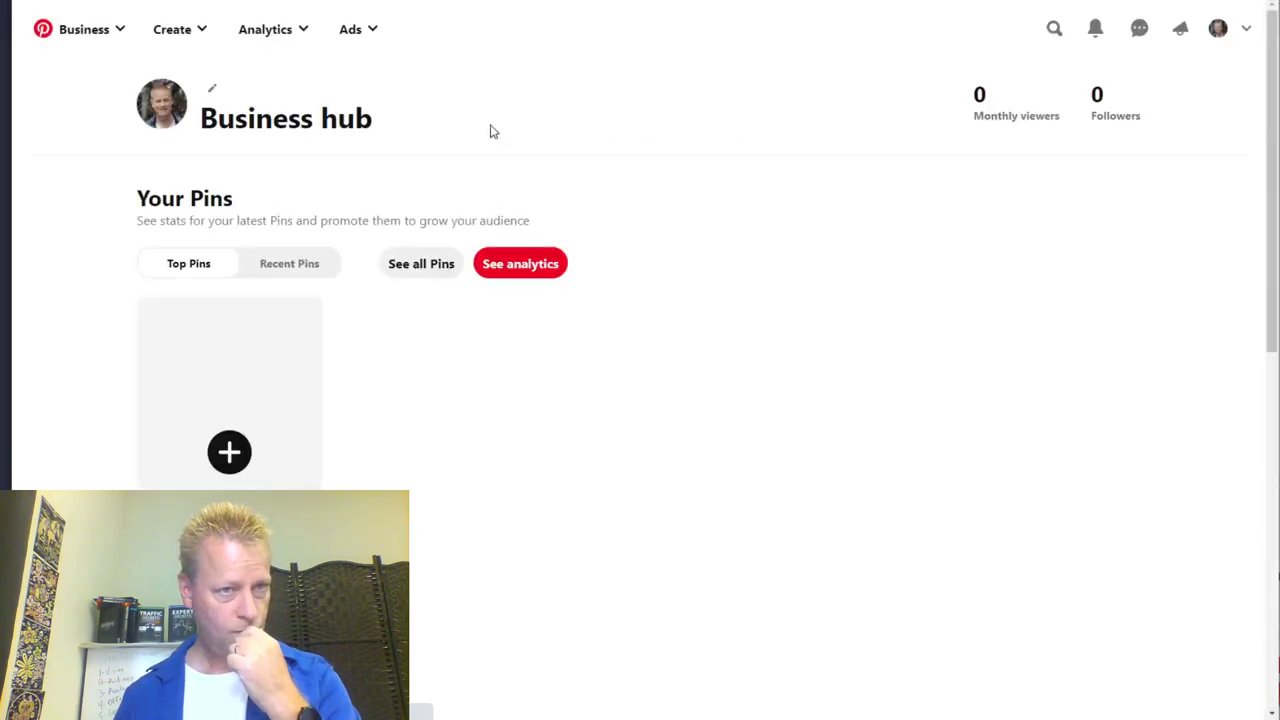
pyautogui.click(1219, 34)
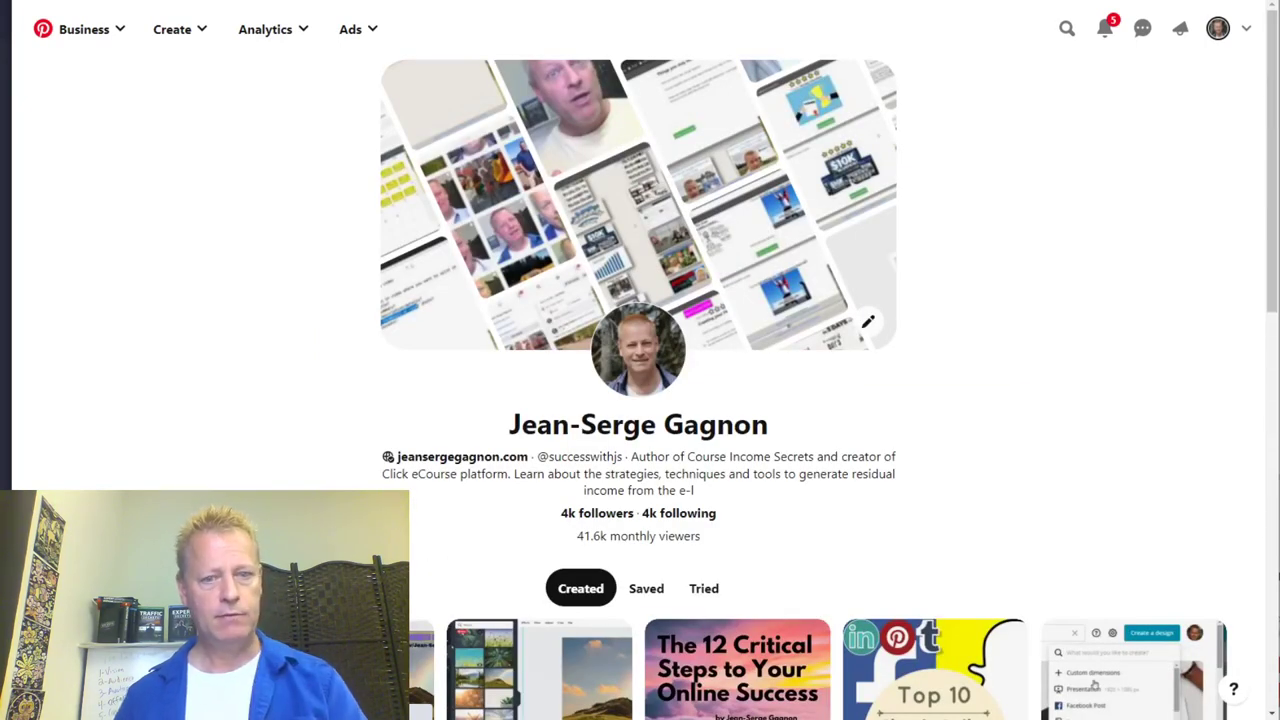
pyautogui.write('boards')
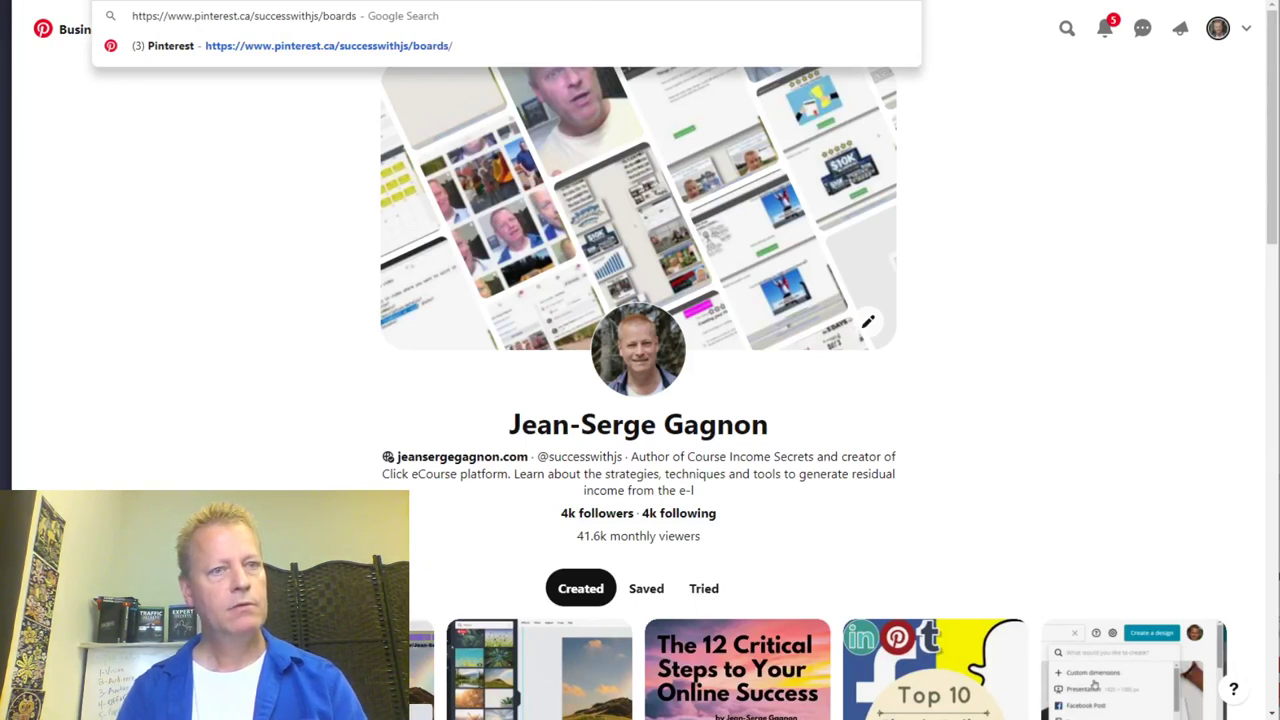
pyautogui.press('Return')
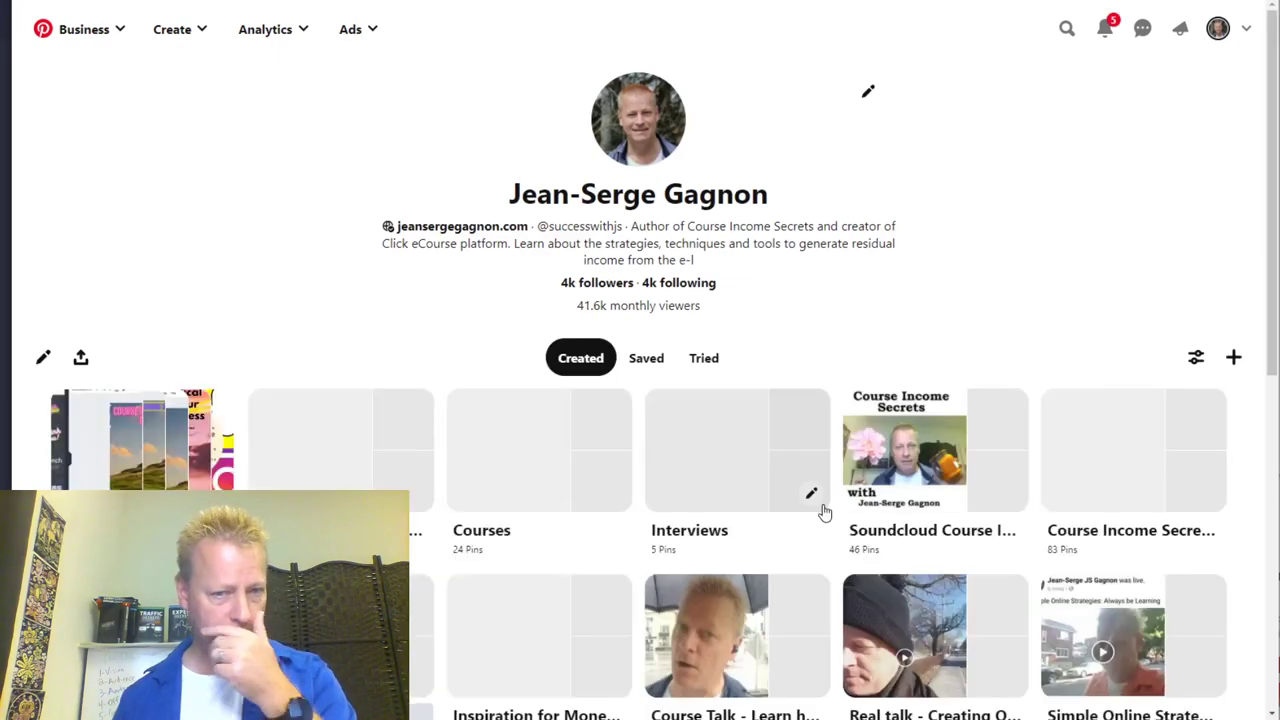
# Open the Course Income Secrets blog posts board on Pinterest and examine its pins
pyautogui.scroll(-4, 893, 500)
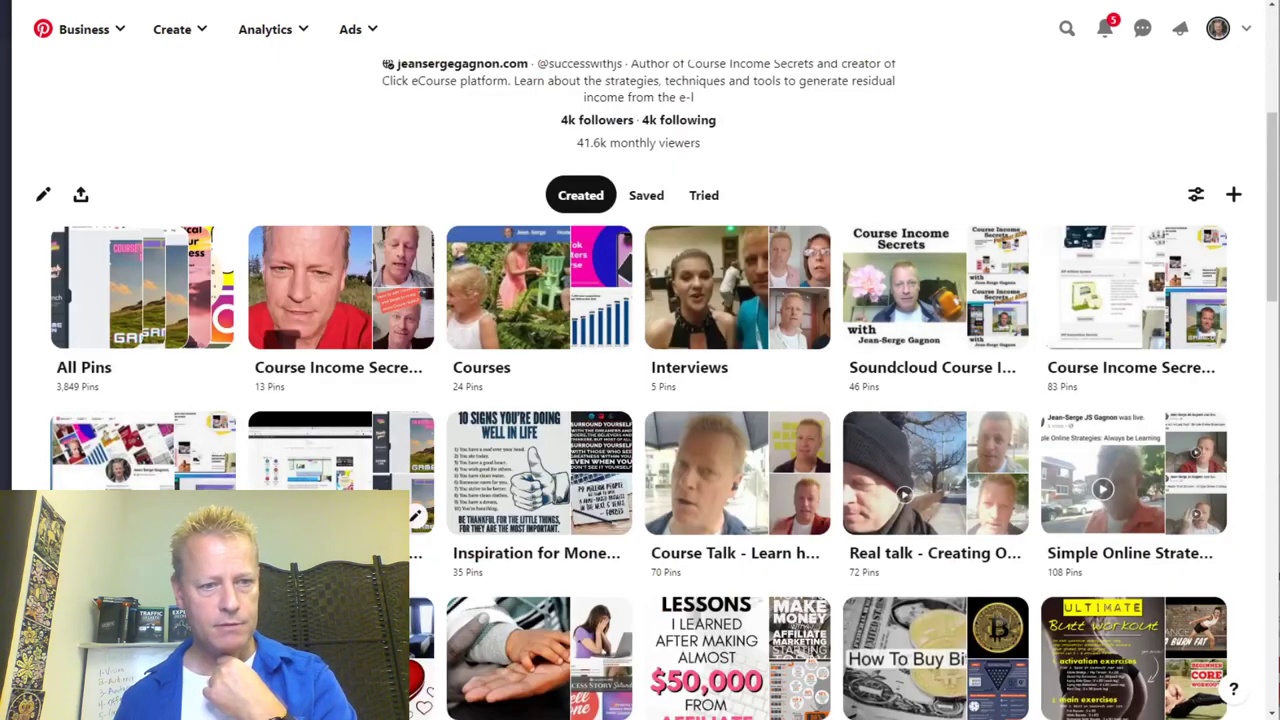
pyautogui.click(418, 553)
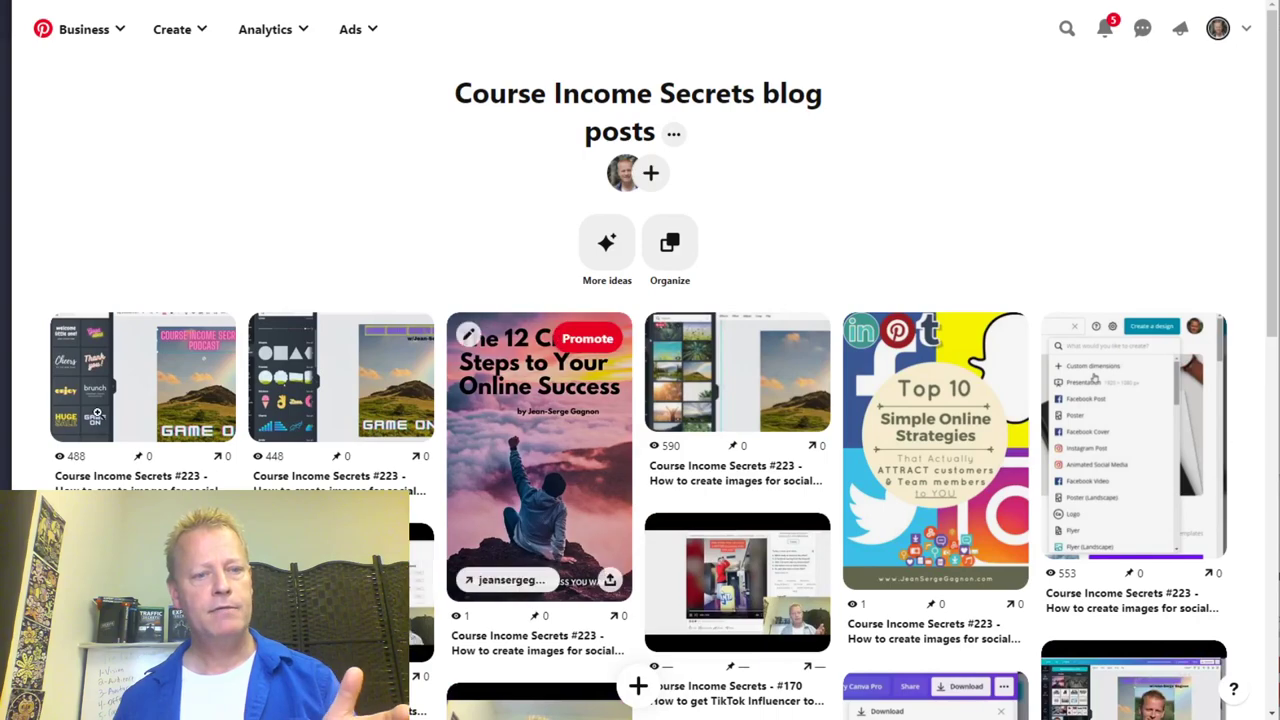
pyautogui.scroll(-2, 573, 480)
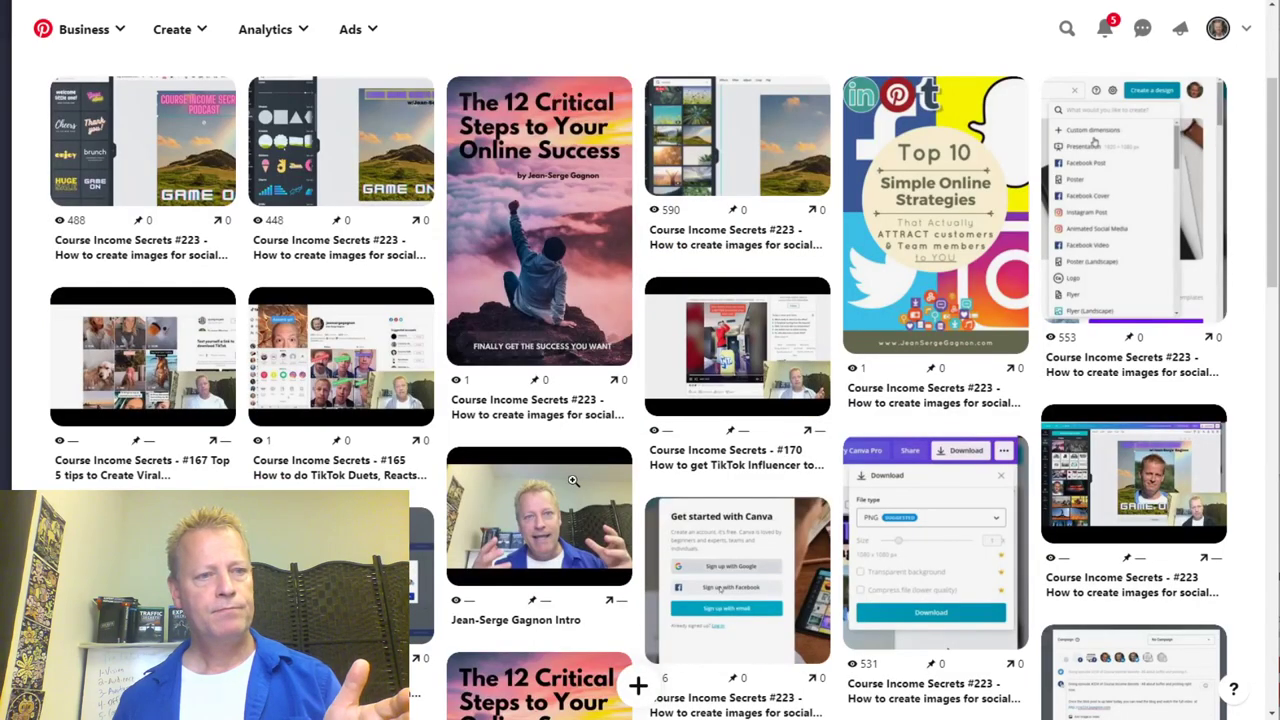
pyautogui.scroll(-3, 573, 480)
pyautogui.scroll(5, 573, 480)
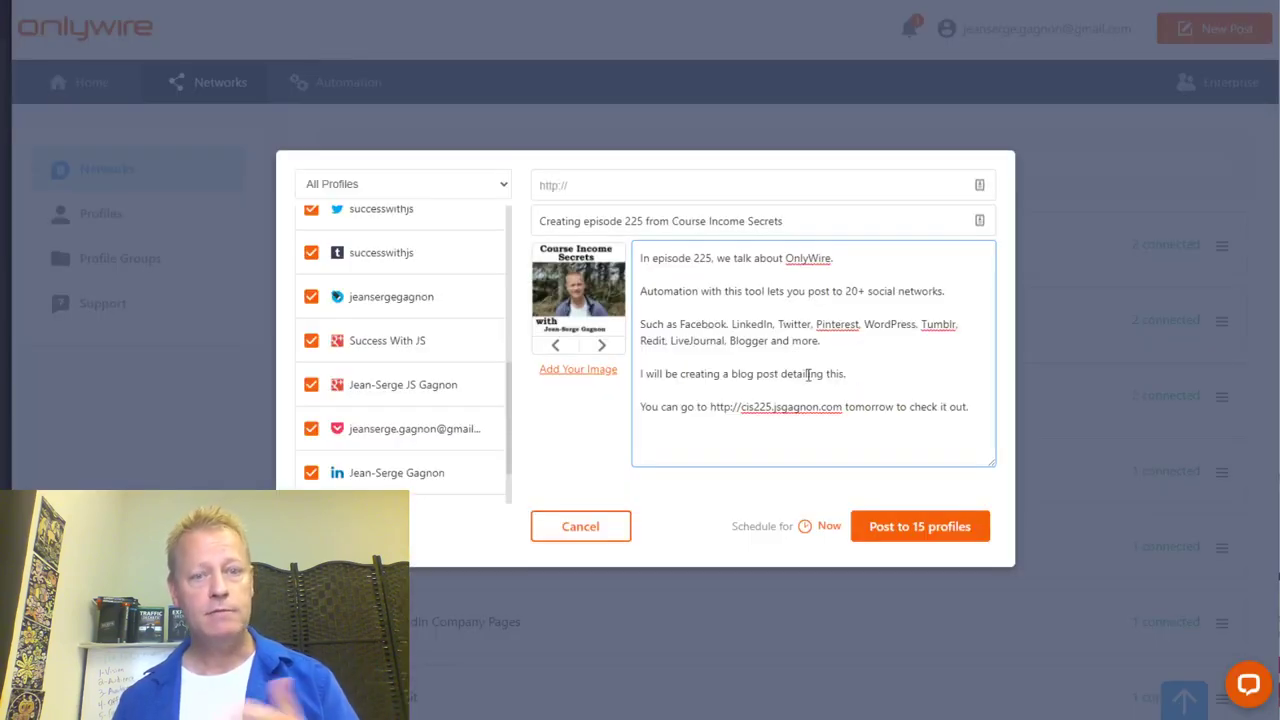
# Try to submit the OnlyWire post to the 15 profiles, then copy the episode 225 web address from the message into the post's link
pyautogui.click(919, 541)
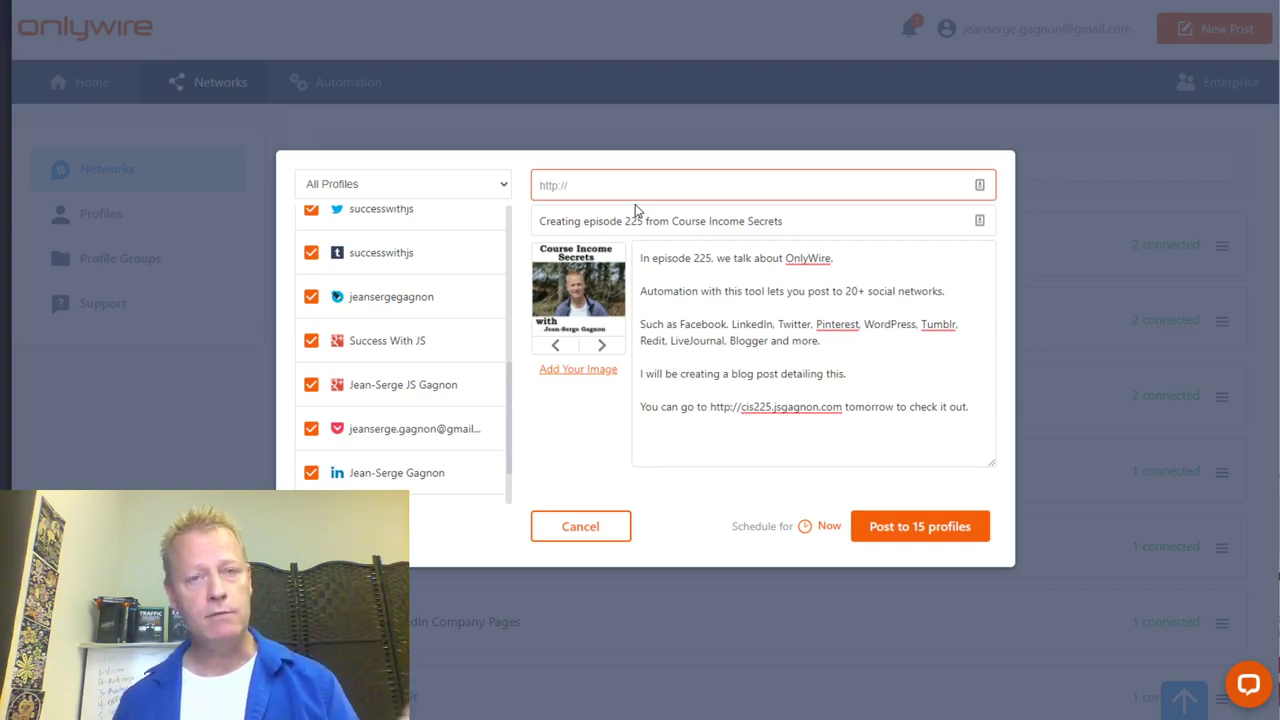
pyautogui.moveTo(711, 406); pyautogui.dragTo(834, 412)
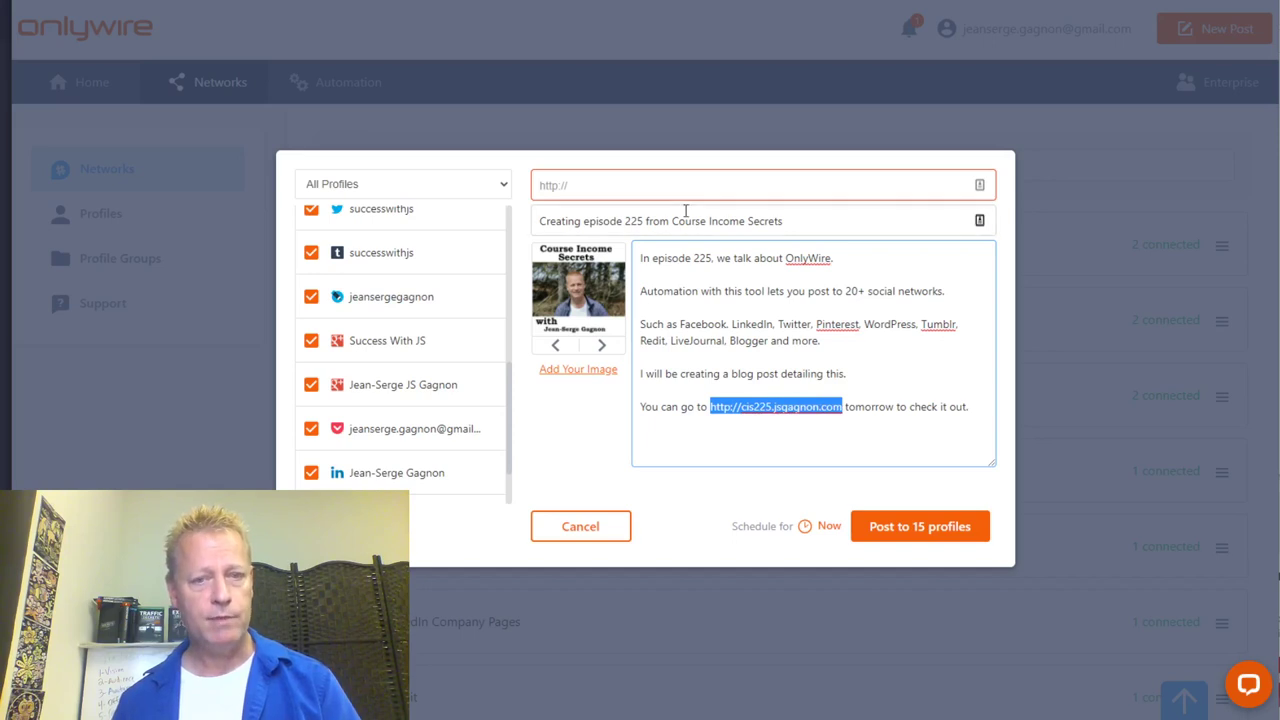
pyautogui.click(660, 185)
pyautogui.write('http://cis225.jsgagnon.com')
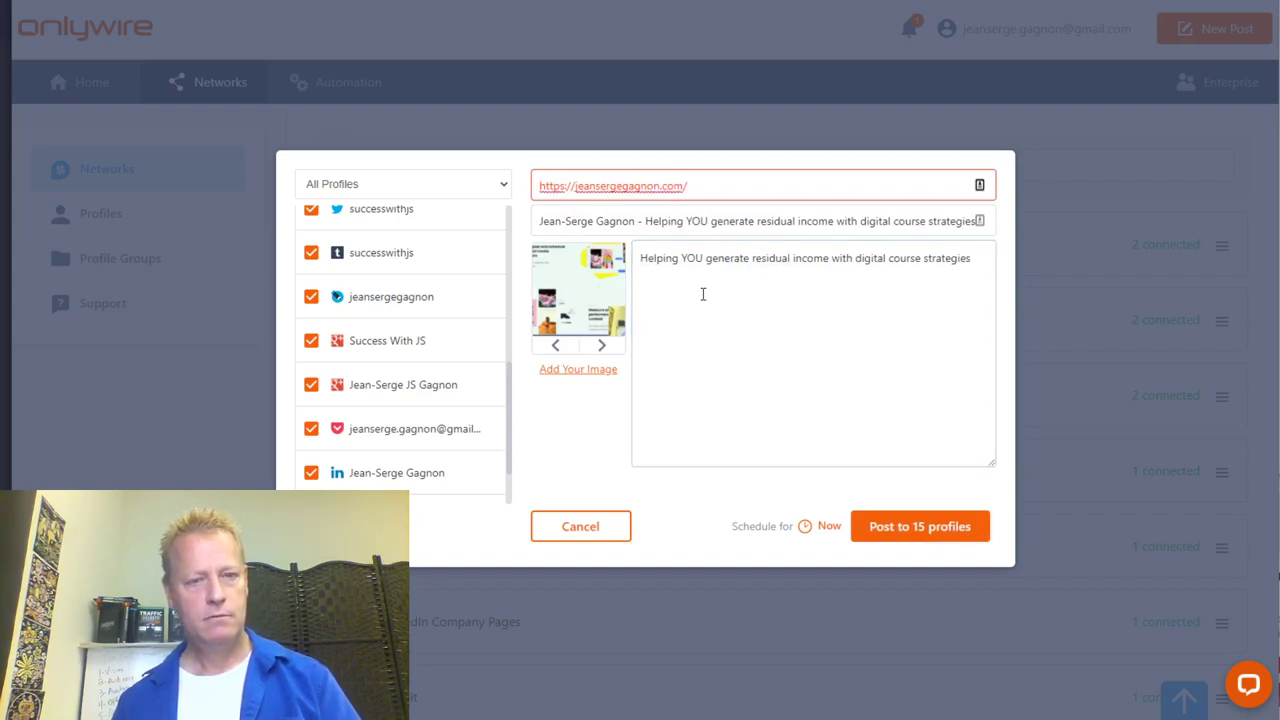
# Replace the post's message with "Doing episode #225 of Course Income Secrets about using OnlyWire."
pyautogui.click(741, 334)
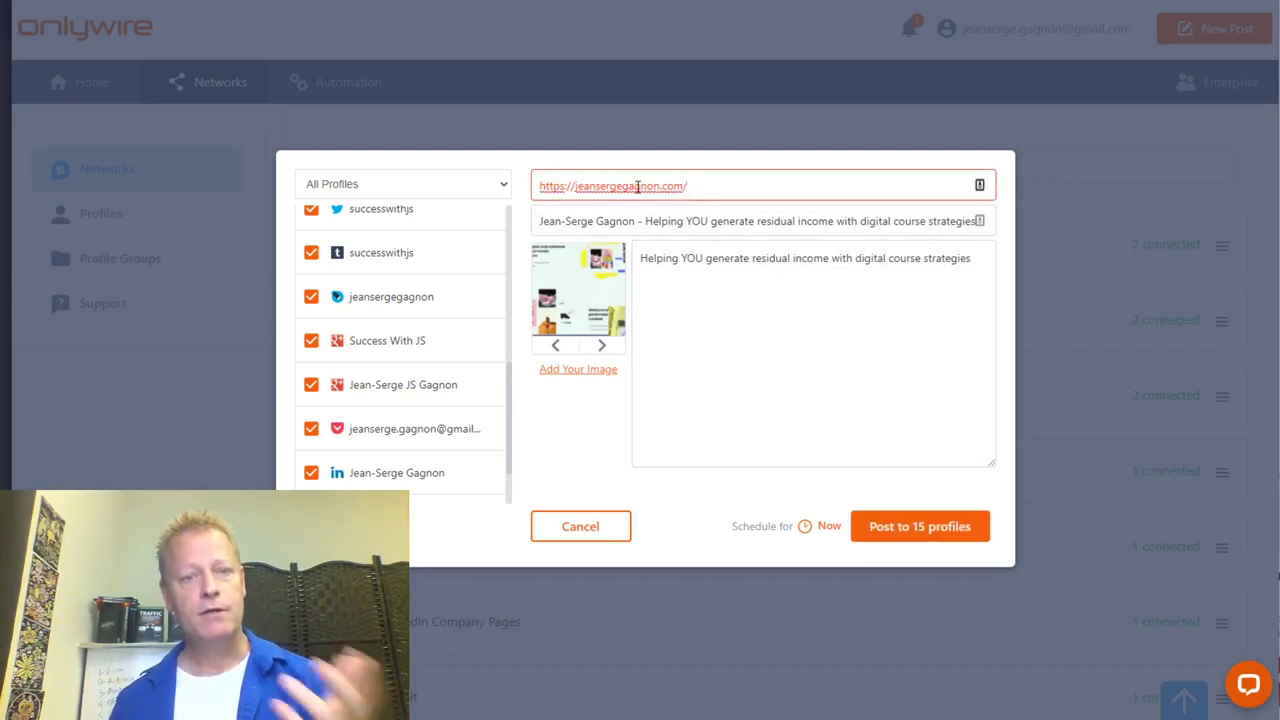
pyautogui.click(676, 257)
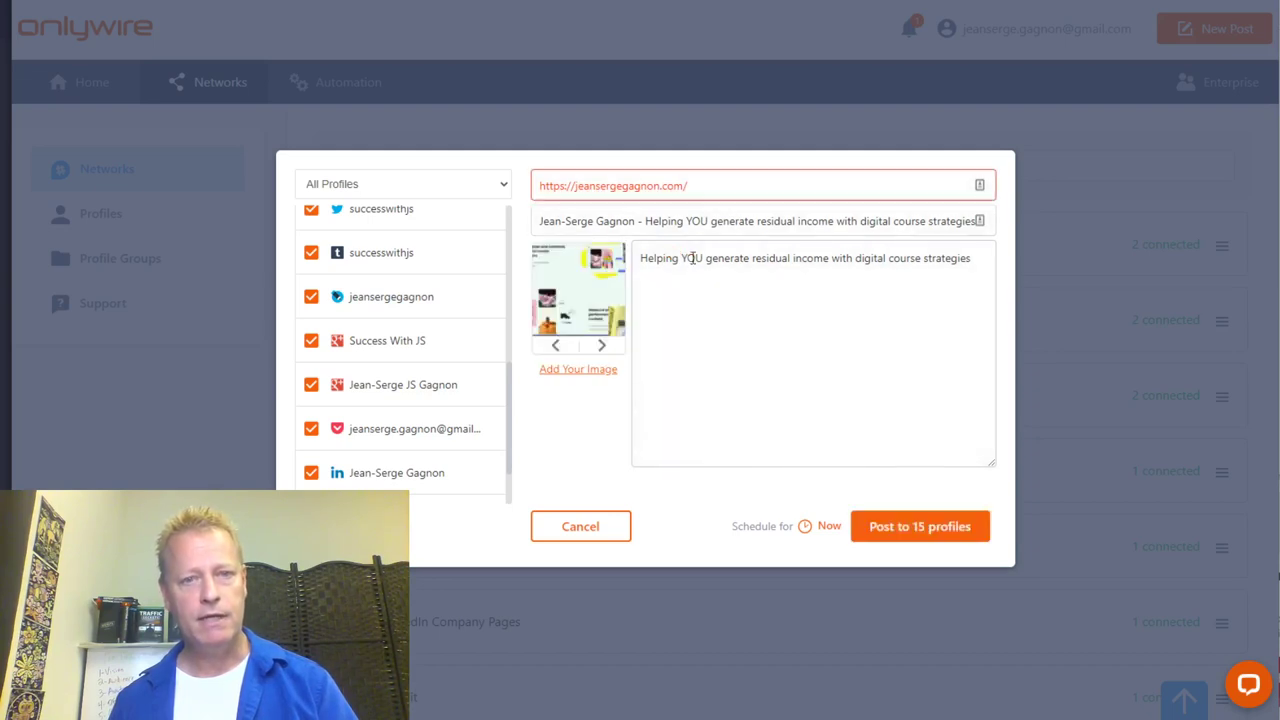
pyautogui.moveTo(707, 262); pyautogui.dragTo(856, 270)
pyautogui.hotkey('ctrl', 'a')
pyautogui.press('BackSpace')
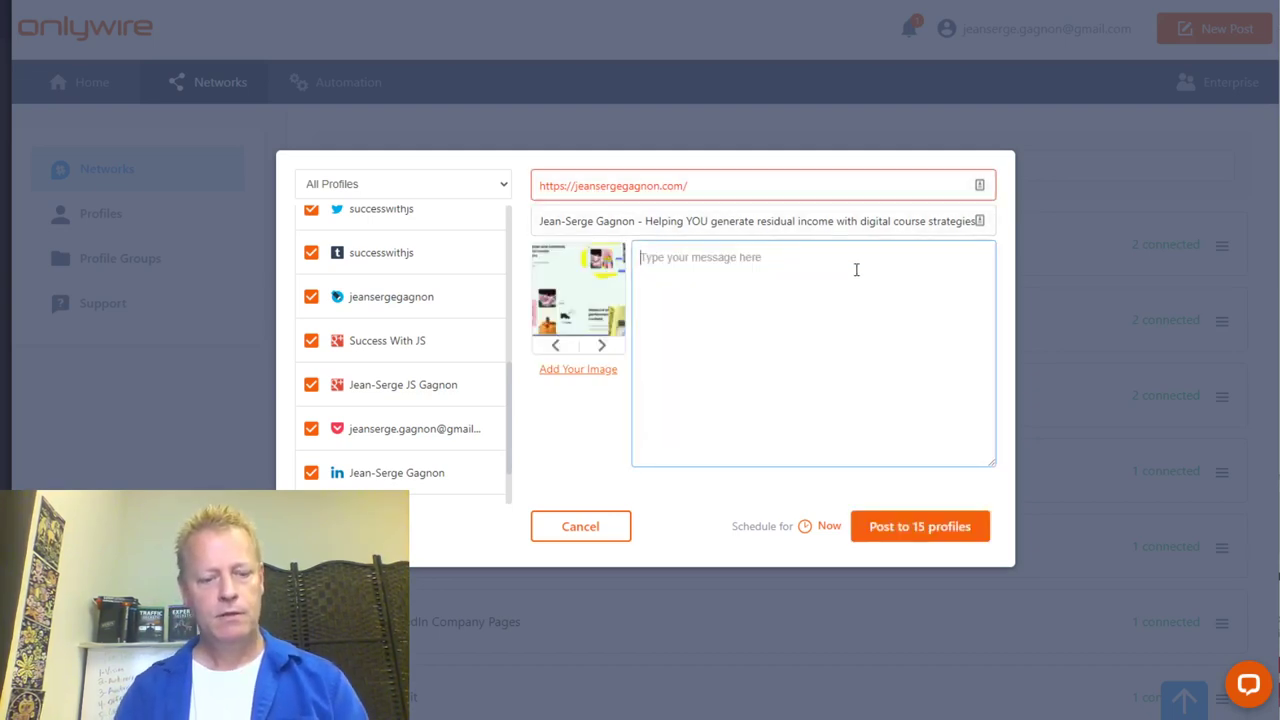
pyautogui.write('Doing')
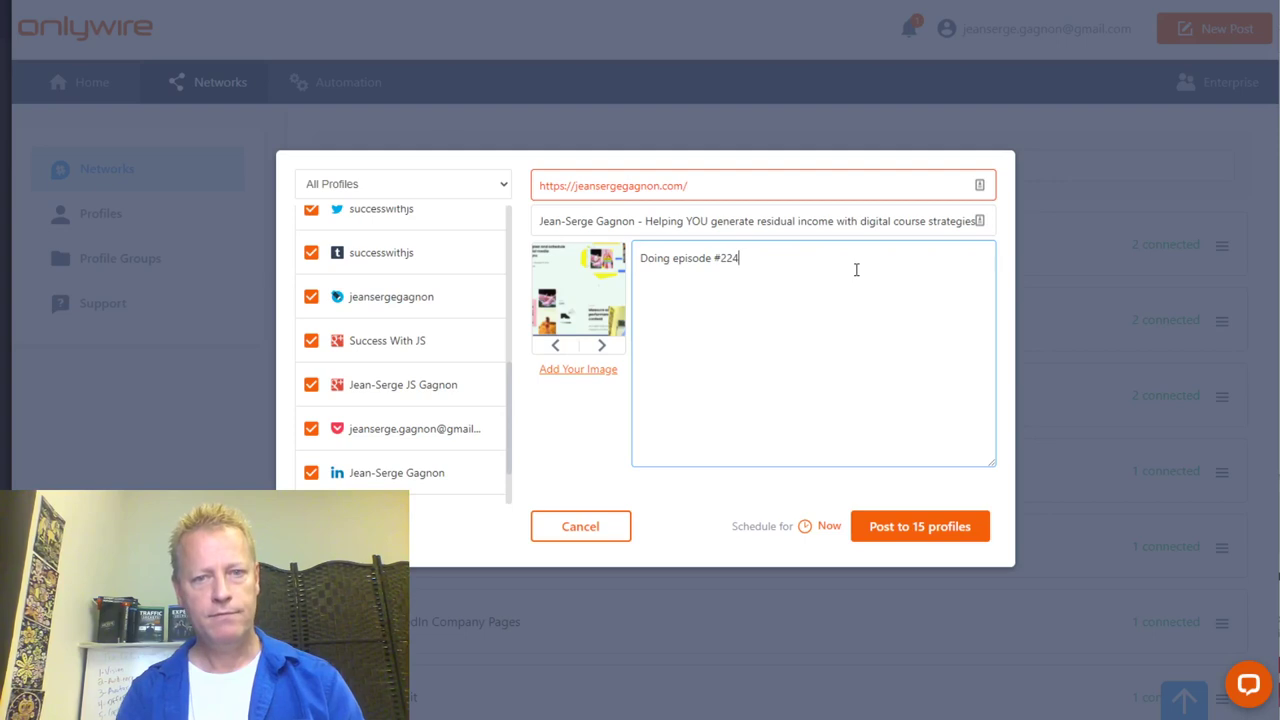
pyautogui.write('episode #225 of COurse')
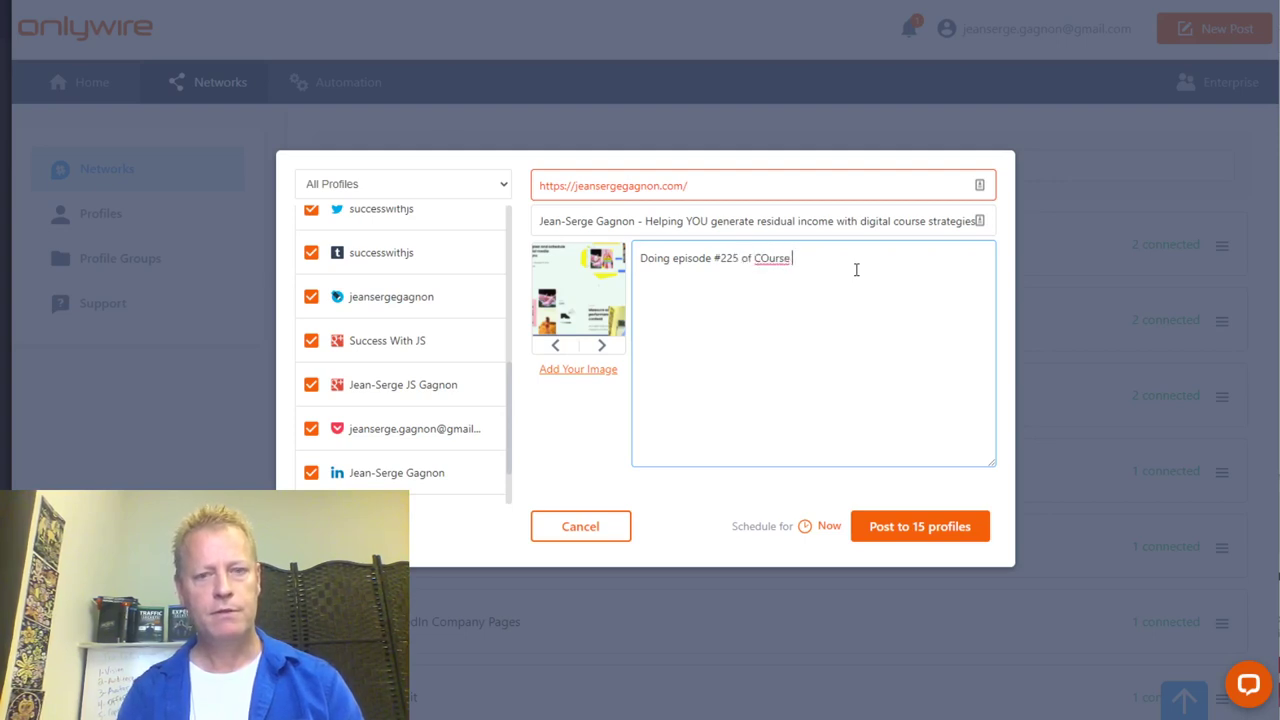
pyautogui.press('BackSpace')
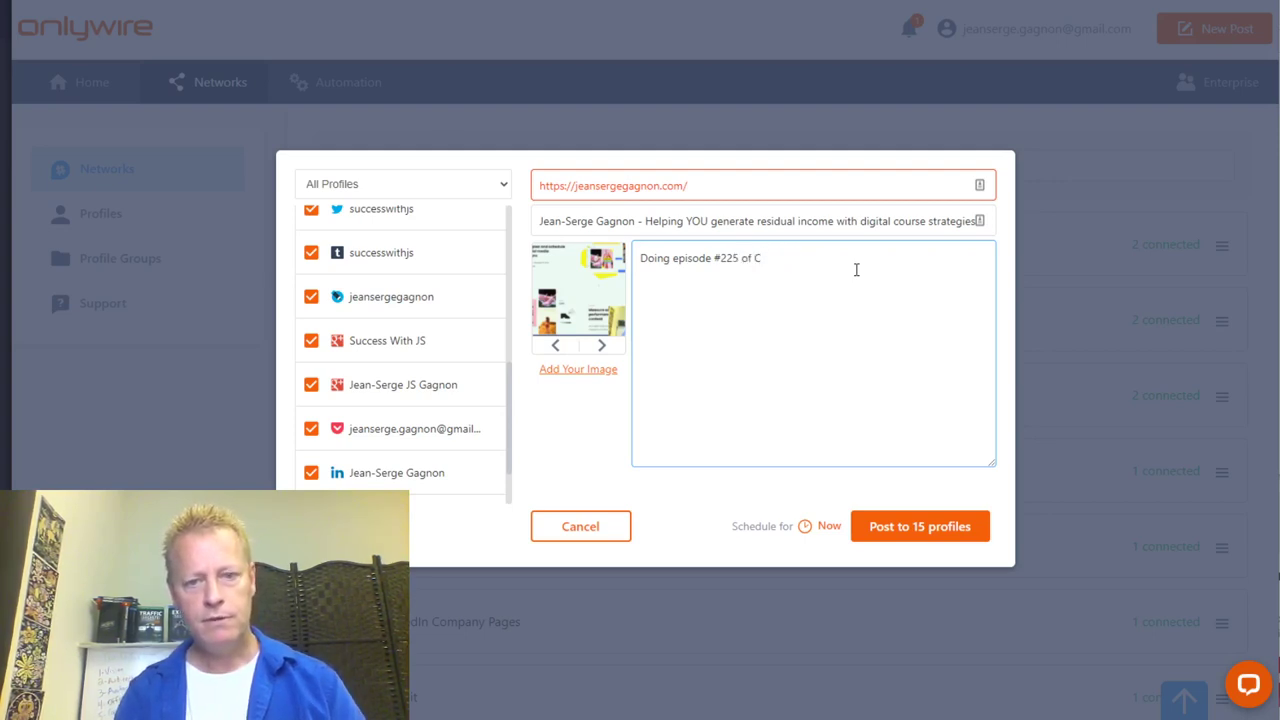
pyautogui.write('ourse Incom')
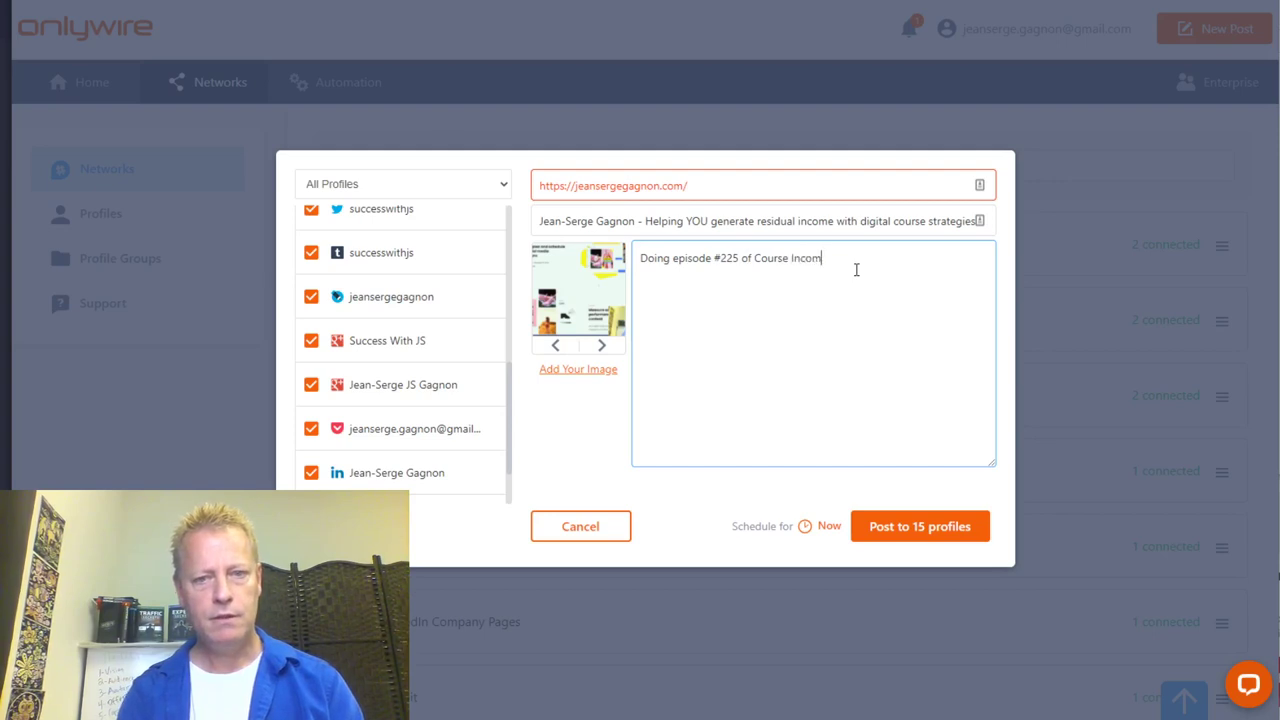
pyautogui.write('e Secrets')
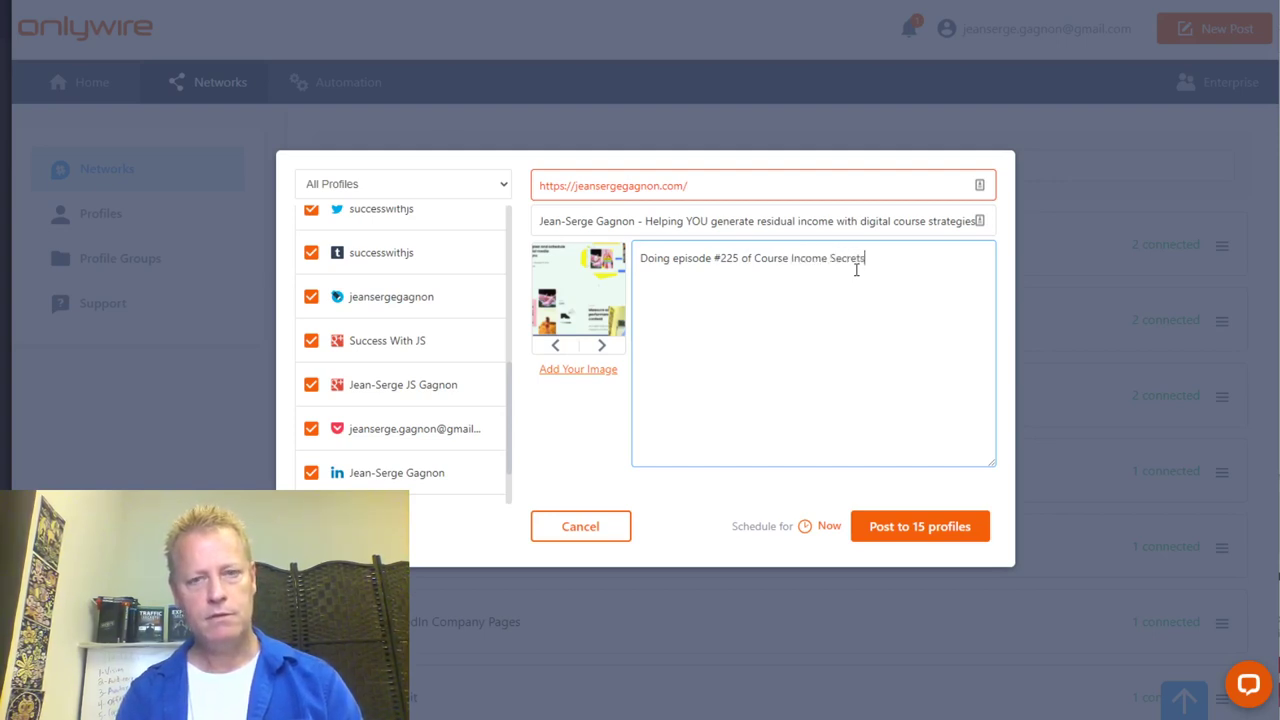
pyautogui.write(' about ')
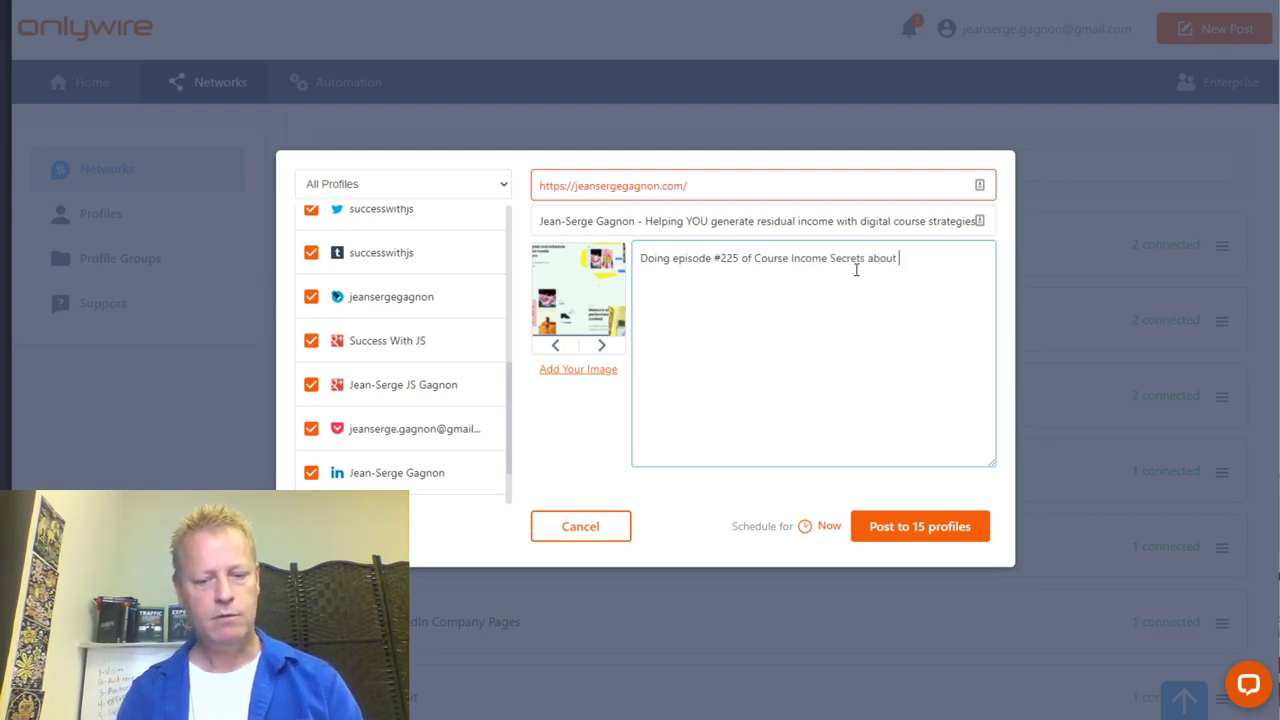
pyautogui.write('using OnlyWire.')
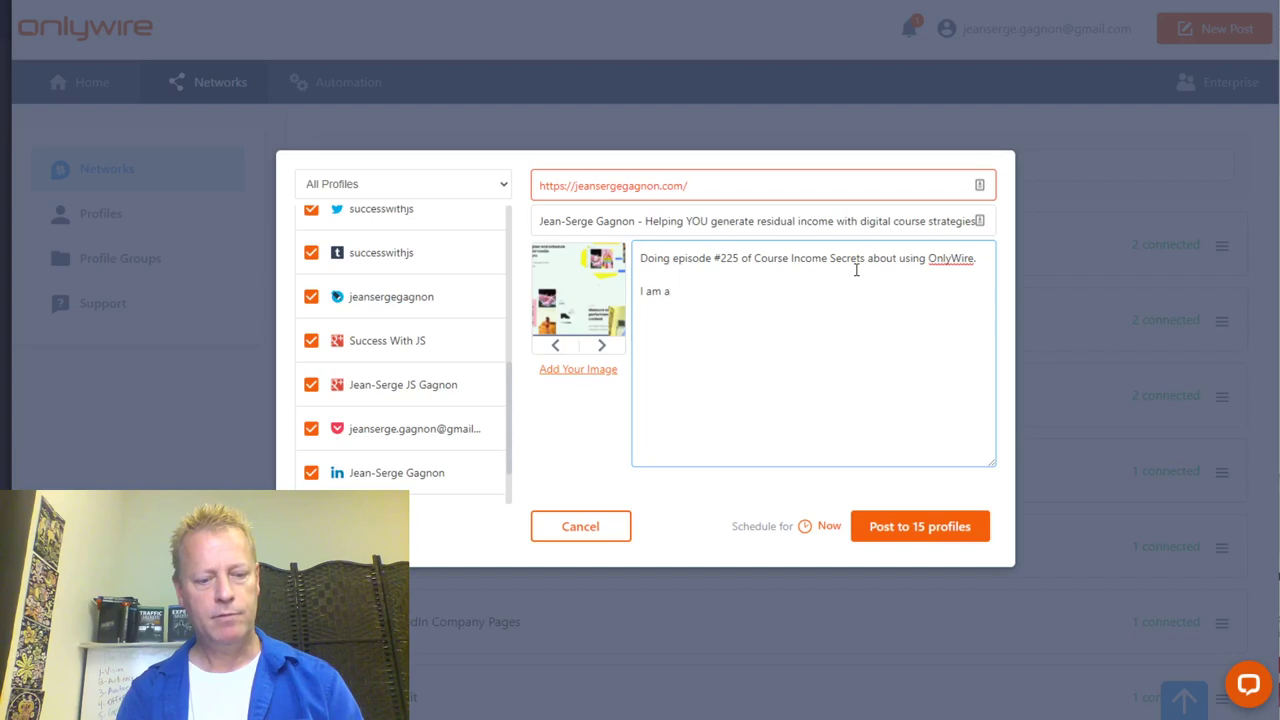
# Add "I am posting this live in the episode." as a new paragraph in the post's message
pyautogui.write('ing t')
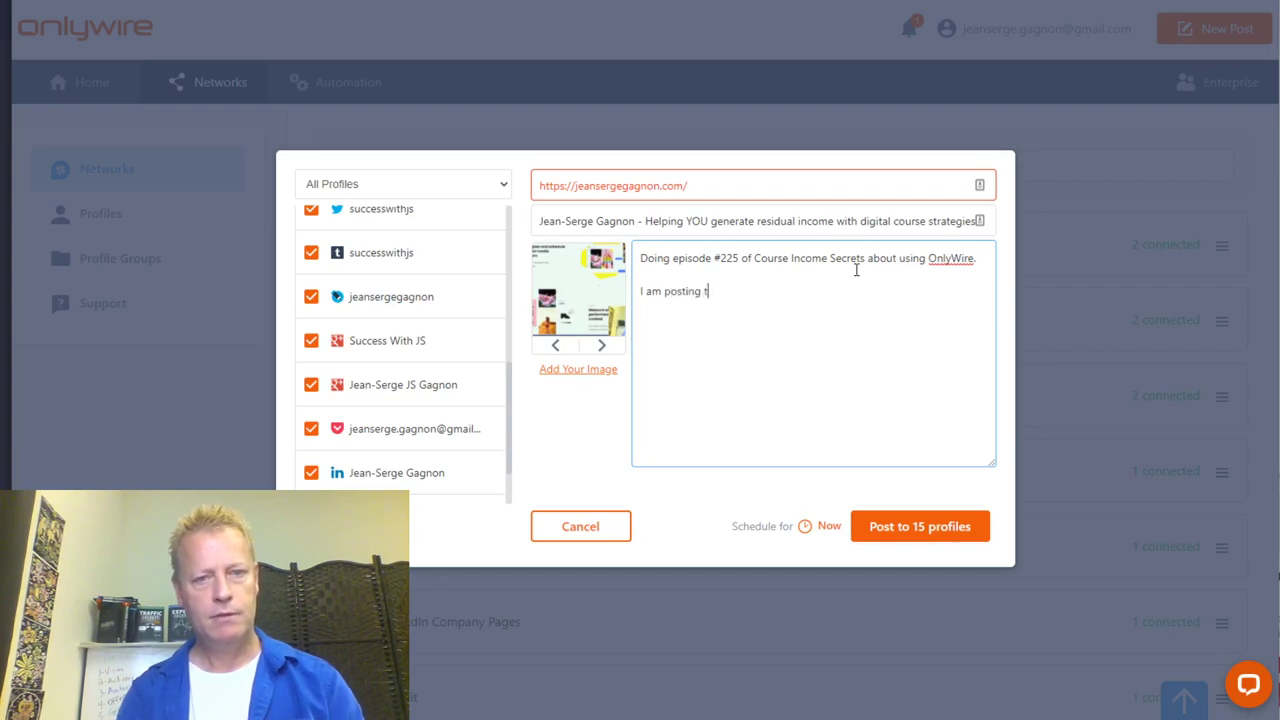
pyautogui.write('his live in the ')
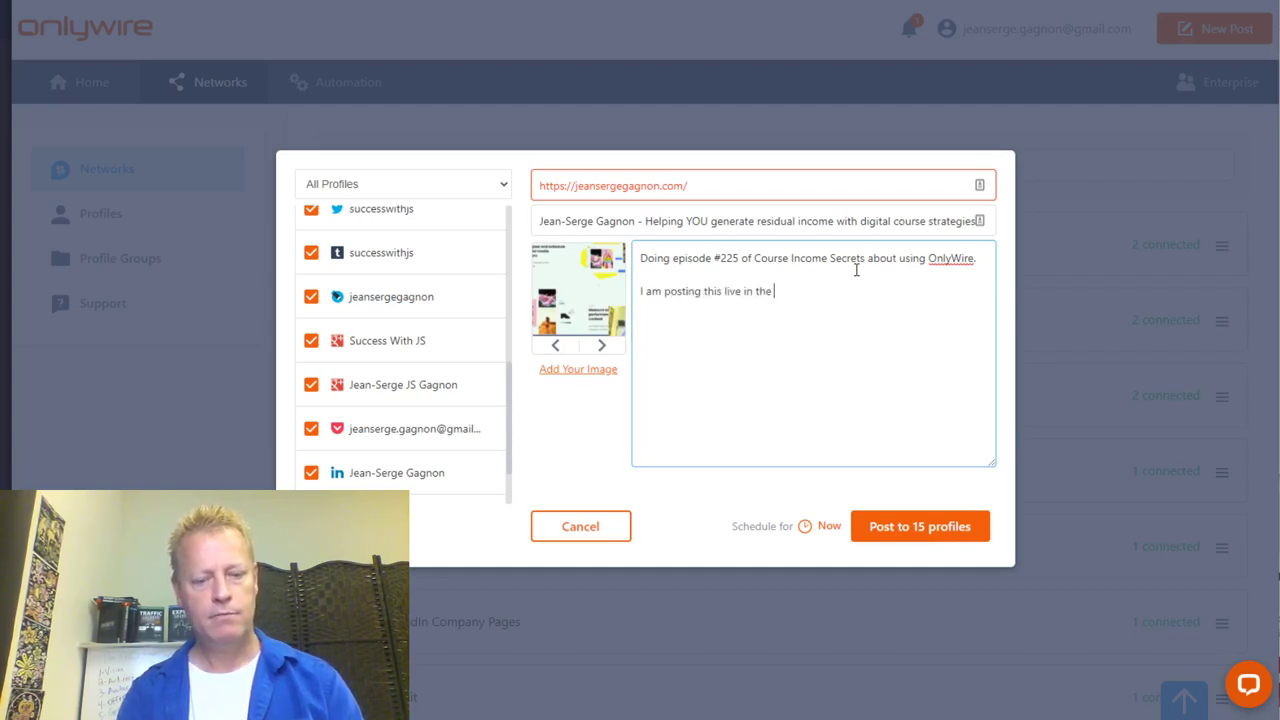
pyautogui.write('episode.')
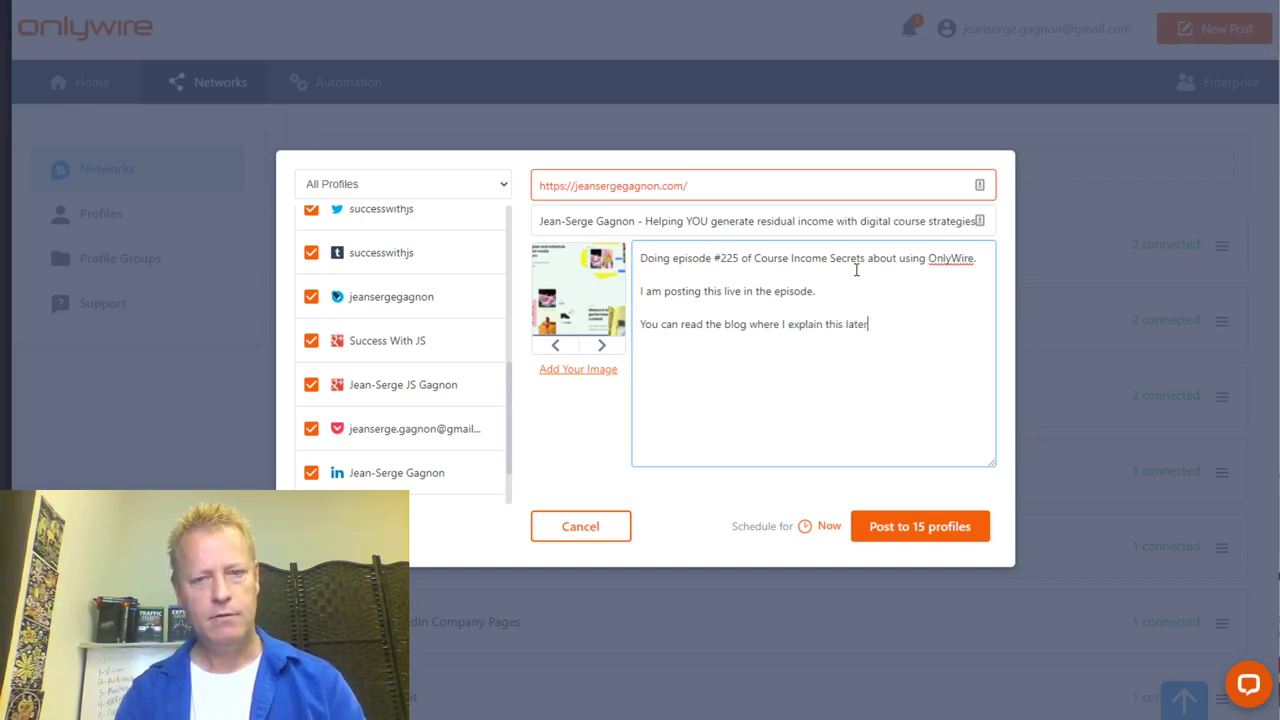
# Finish the blog paragraph with "if you are seeing this one of my 15 profiles it's being shared on right now.", correcting the misspelled "beeing"
pyautogui.write('you are seeing th')
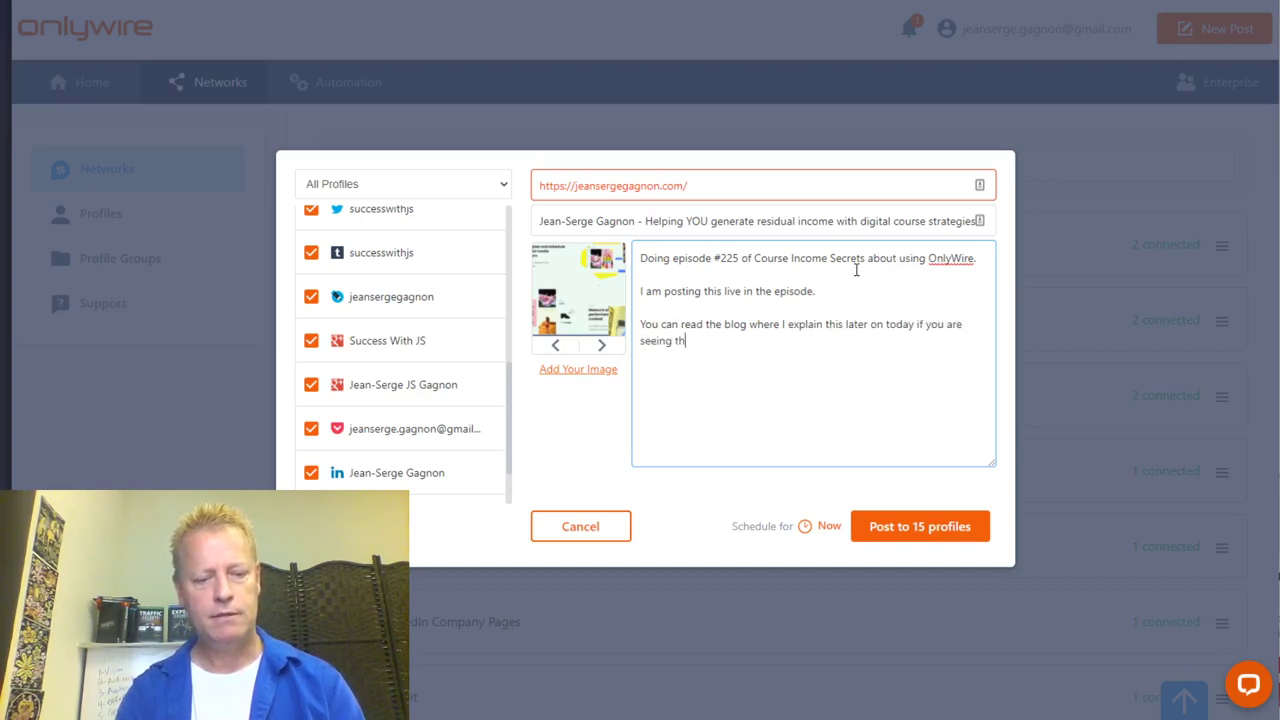
pyautogui.write('is one')
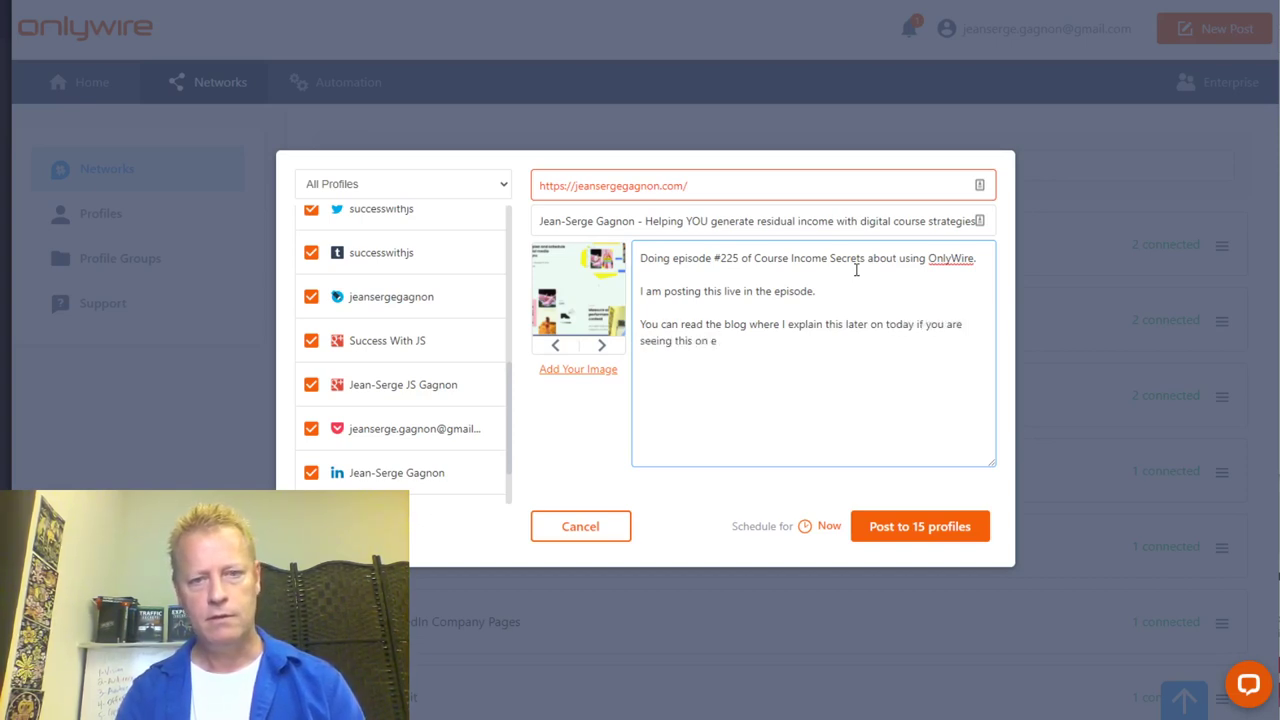
pyautogui.write(' of my')
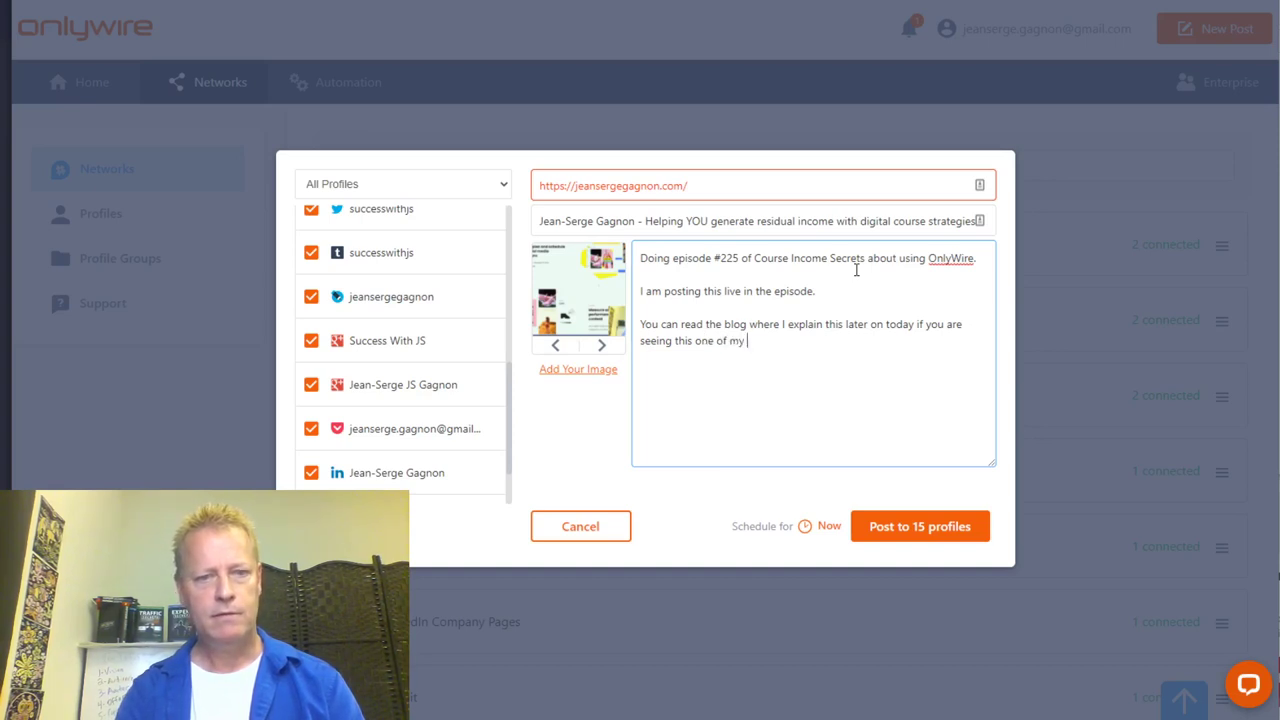
pyautogui.write(" 15 profiles it's beeing shared on right now.")
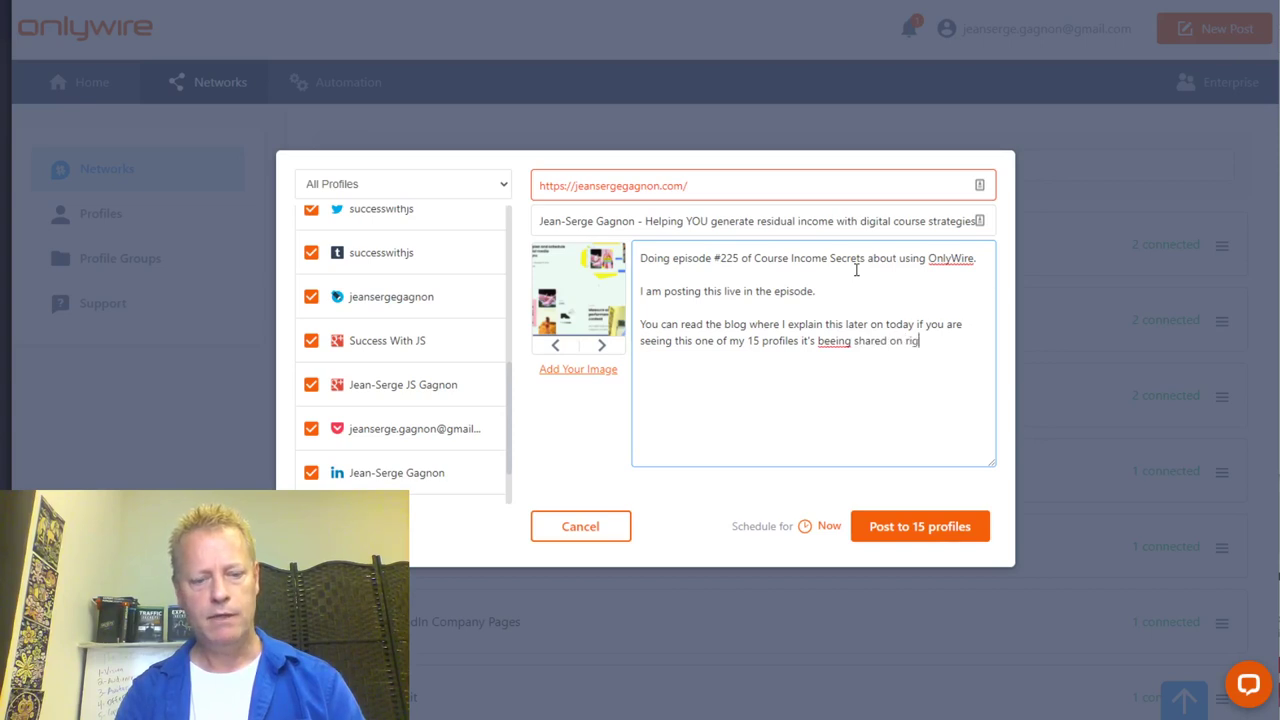
pyautogui.rightClick(838, 341)
pyautogui.click(862, 357)
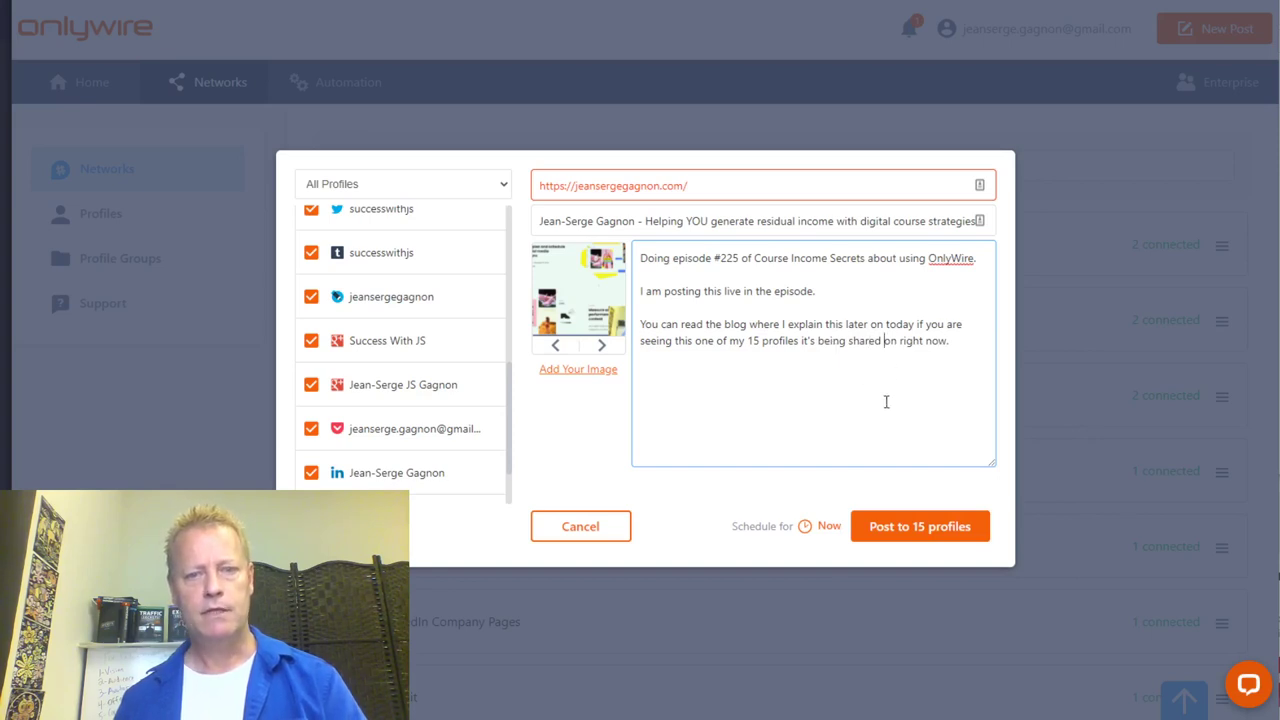
# Choose the Course Income Secrets cover as the post's image and publish the post to the 15 profiles
pyautogui.click(602, 346)
pyautogui.click(558, 344)
pyautogui.click(559, 350)
pyautogui.click(558, 347)
pyautogui.click(557, 346)
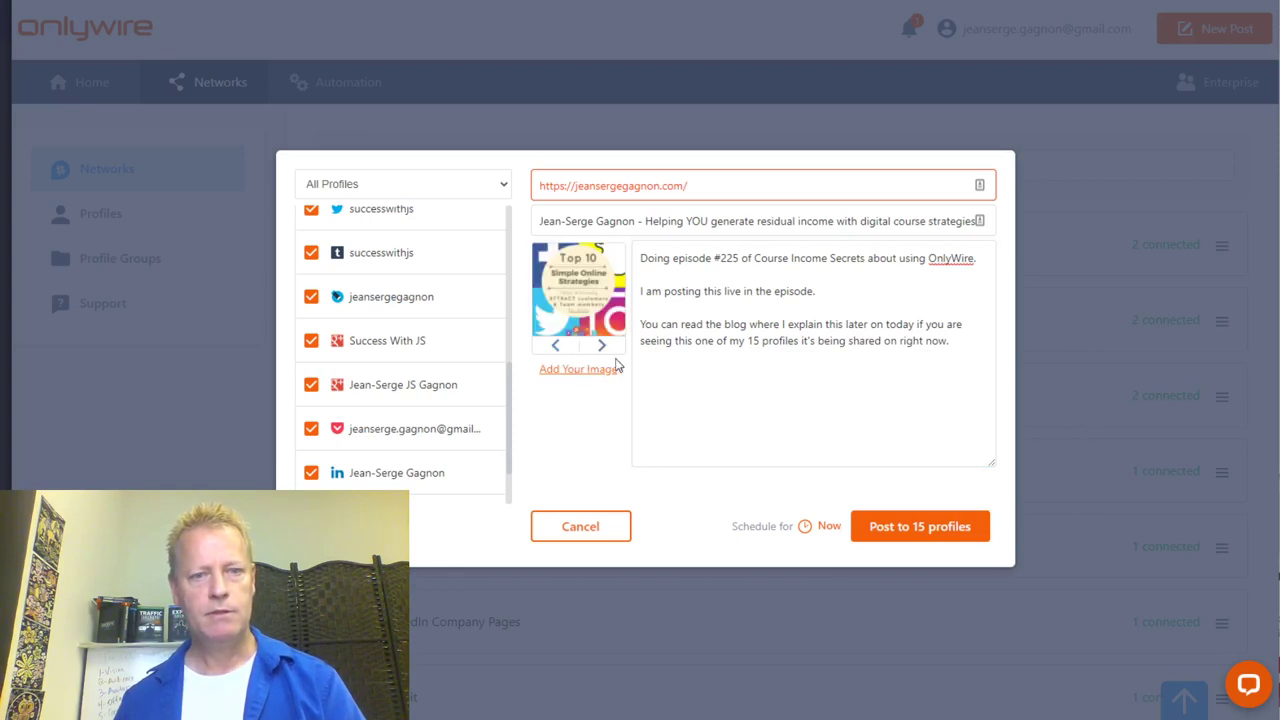
pyautogui.click(601, 348)
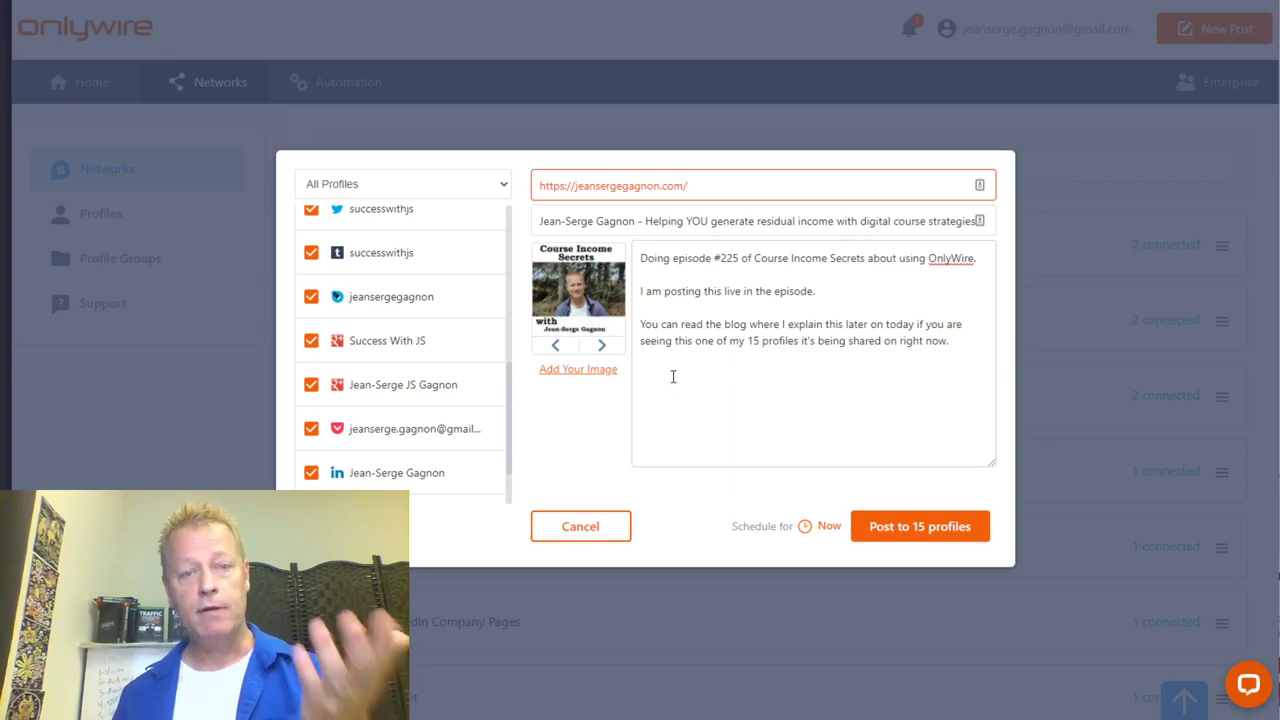
pyautogui.click(920, 526)
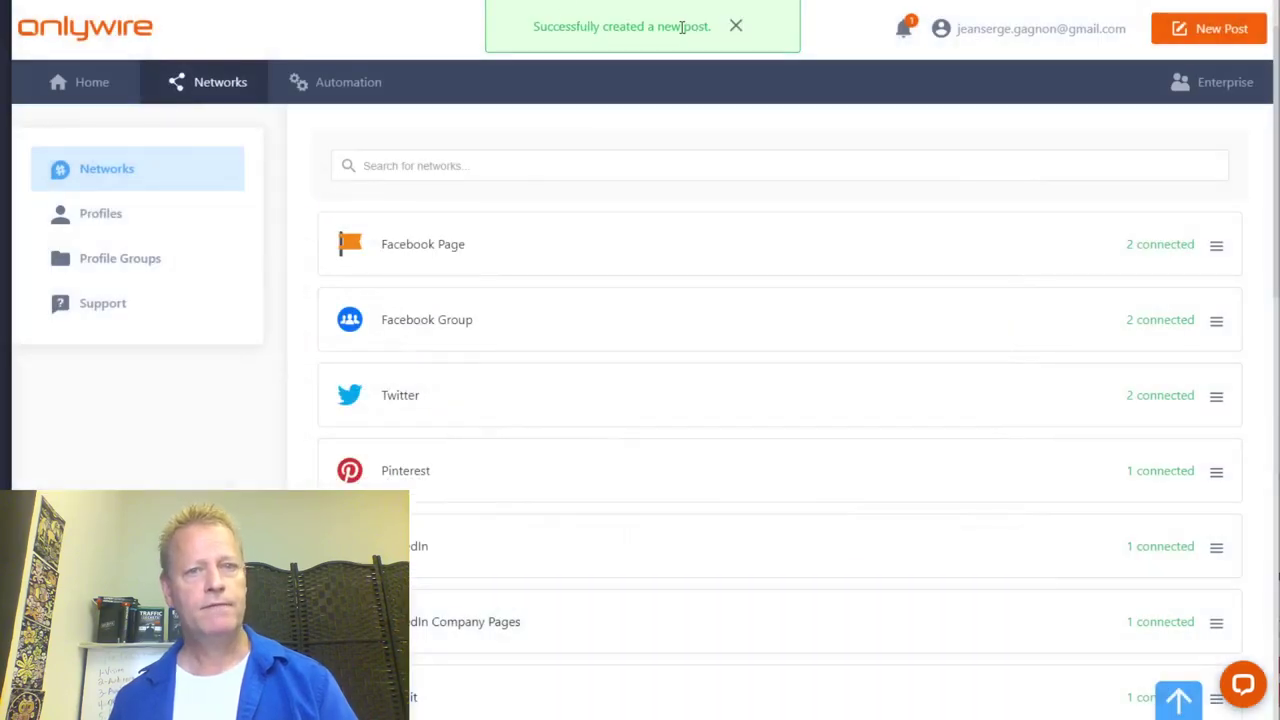
# Open the list of posts, examine the new post's completed, scheduled and bounced profiles, and refresh its status
pyautogui.click(93, 86)
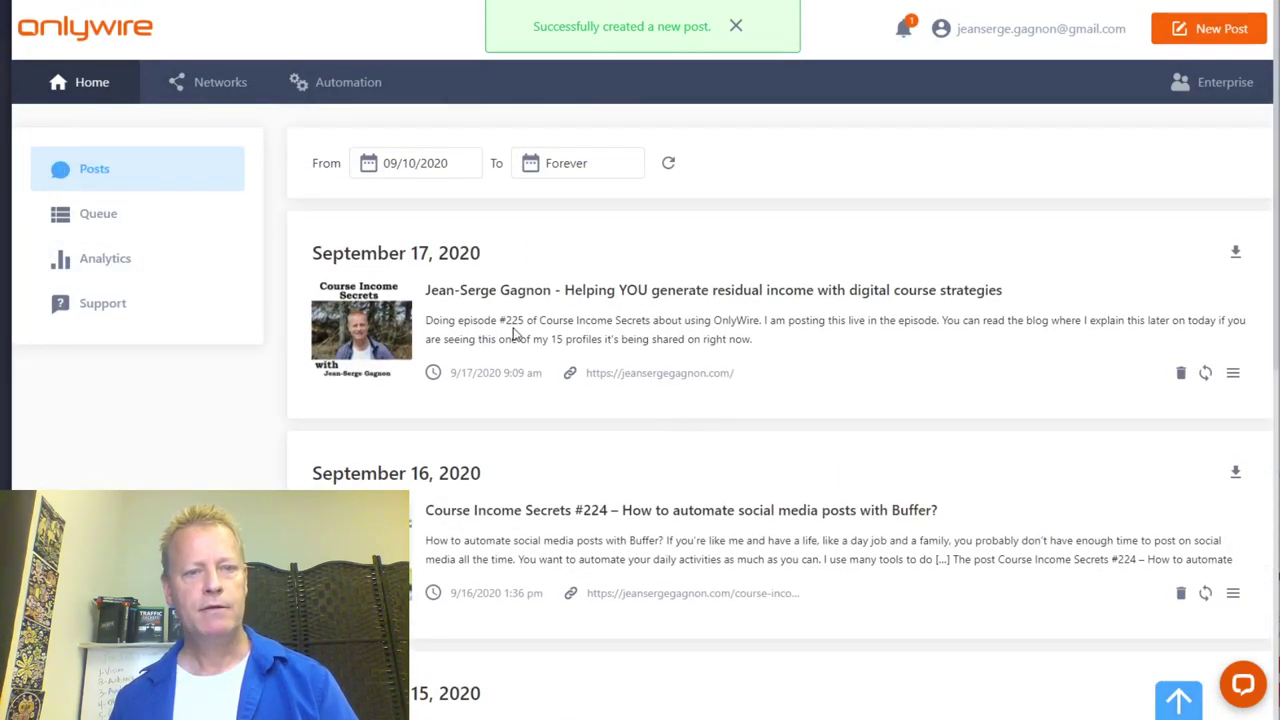
pyautogui.moveTo(494, 322); pyautogui.dragTo(714, 339)
pyautogui.click(560, 375)
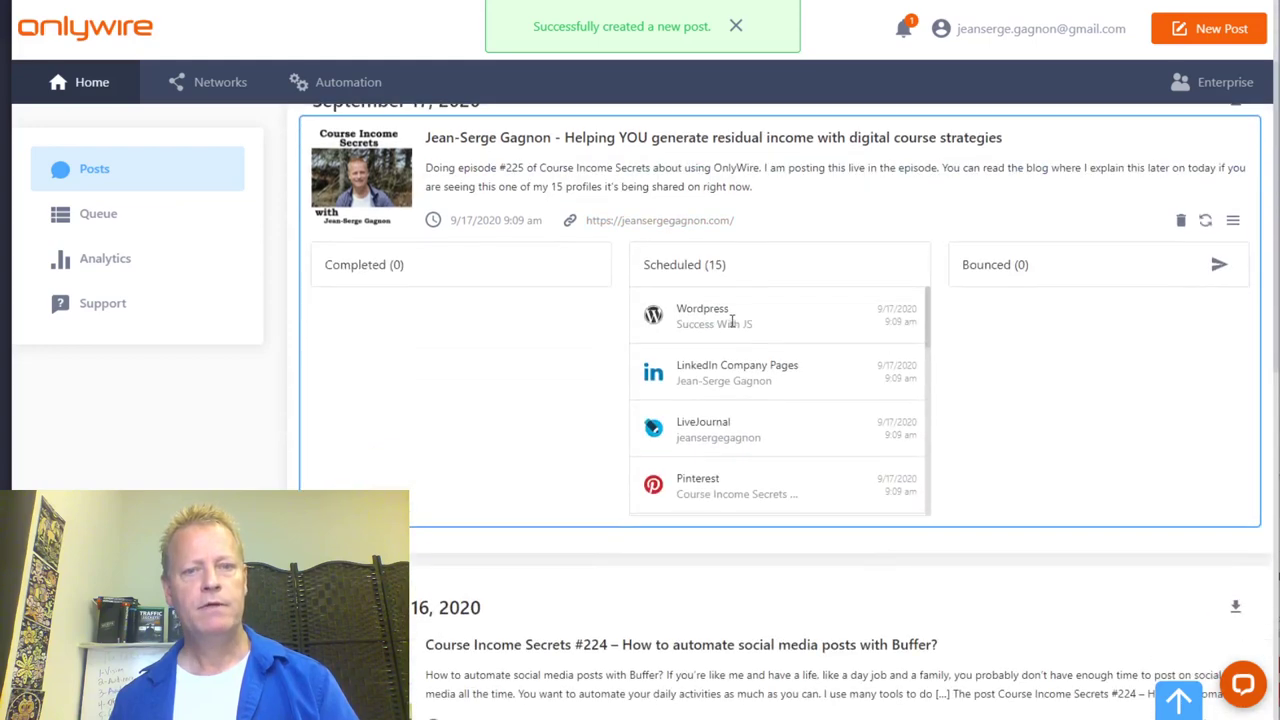
pyautogui.scroll(2, 560, 375)
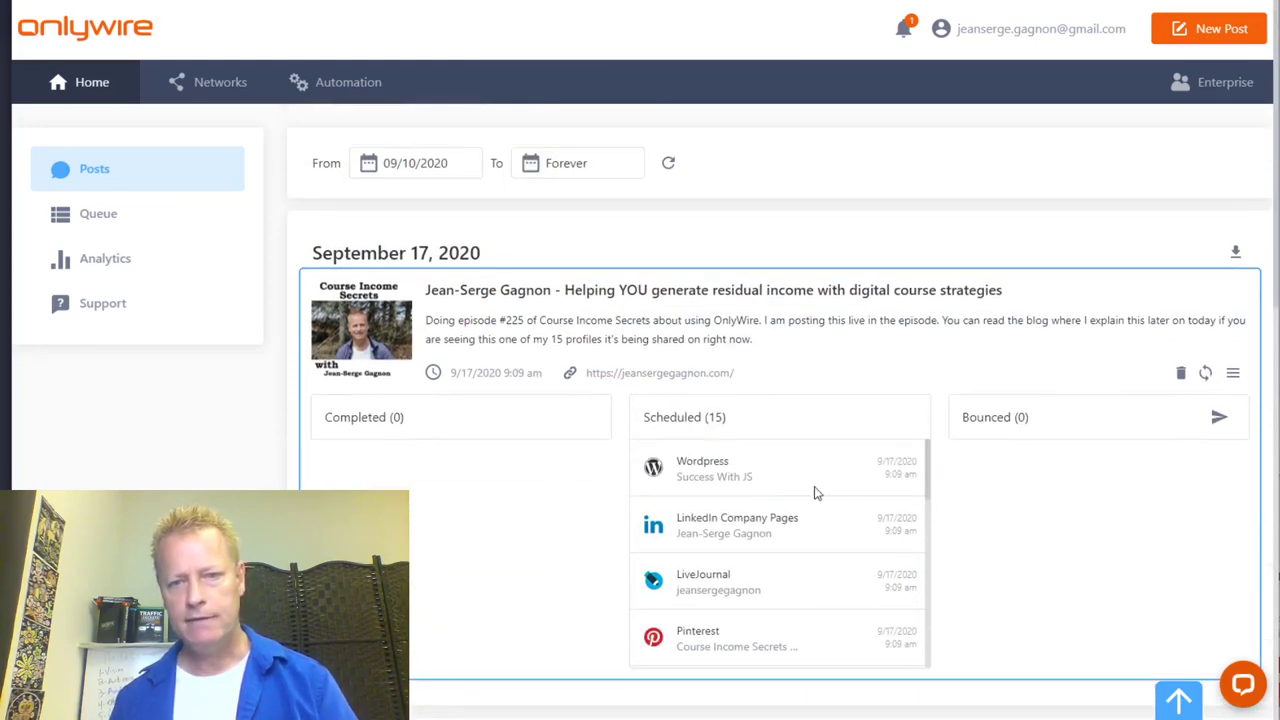
pyautogui.scroll(-2, 1158, 424)
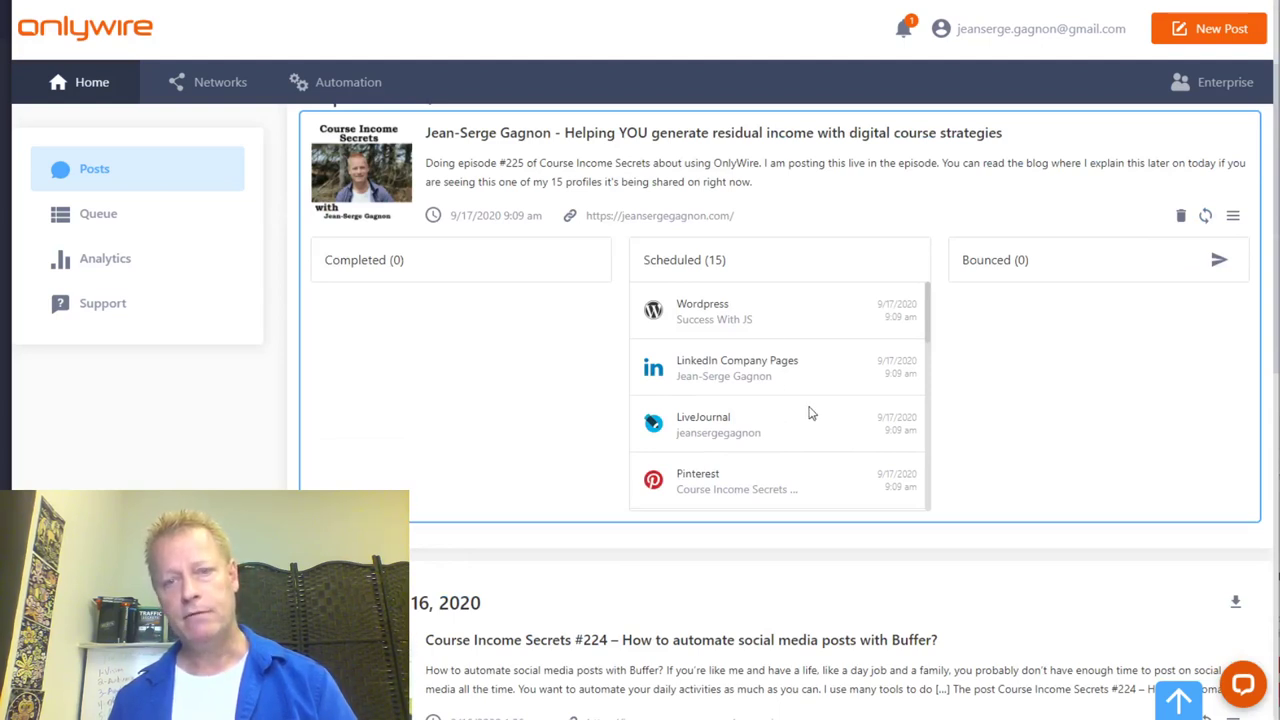
pyautogui.moveTo(929, 337); pyautogui.dragTo(931, 514)
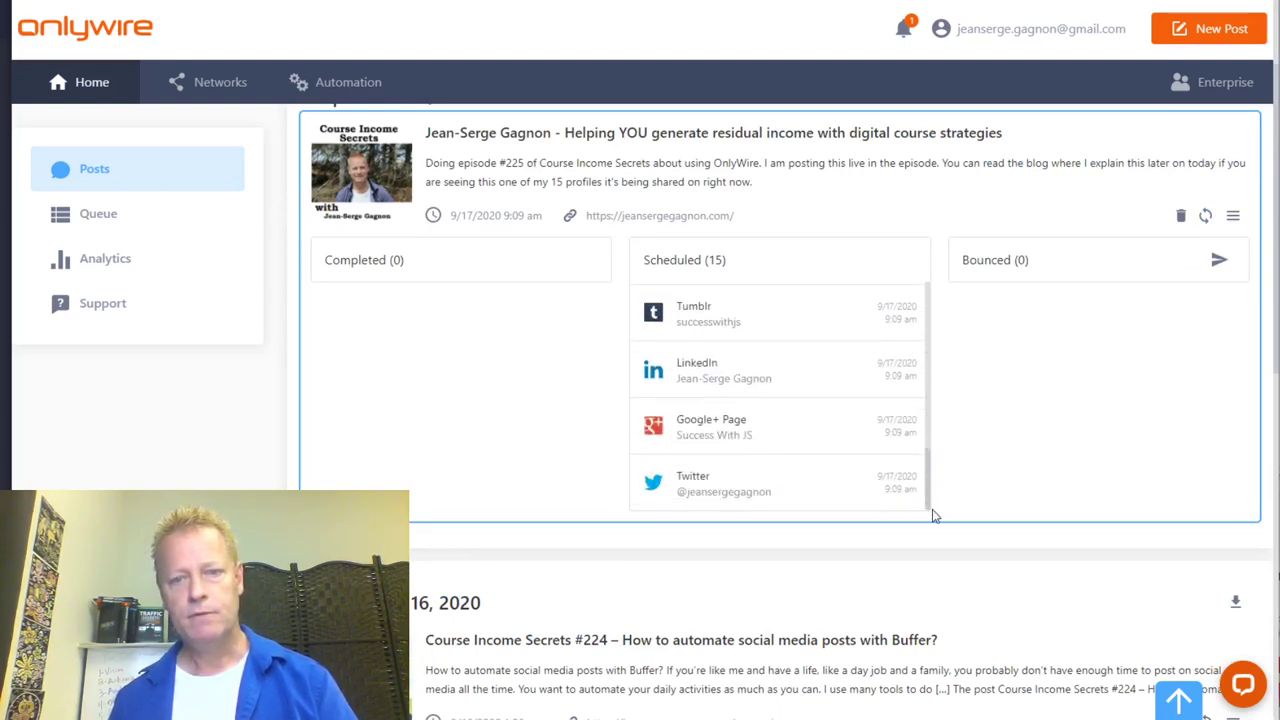
pyautogui.scroll(10, 915, 450)
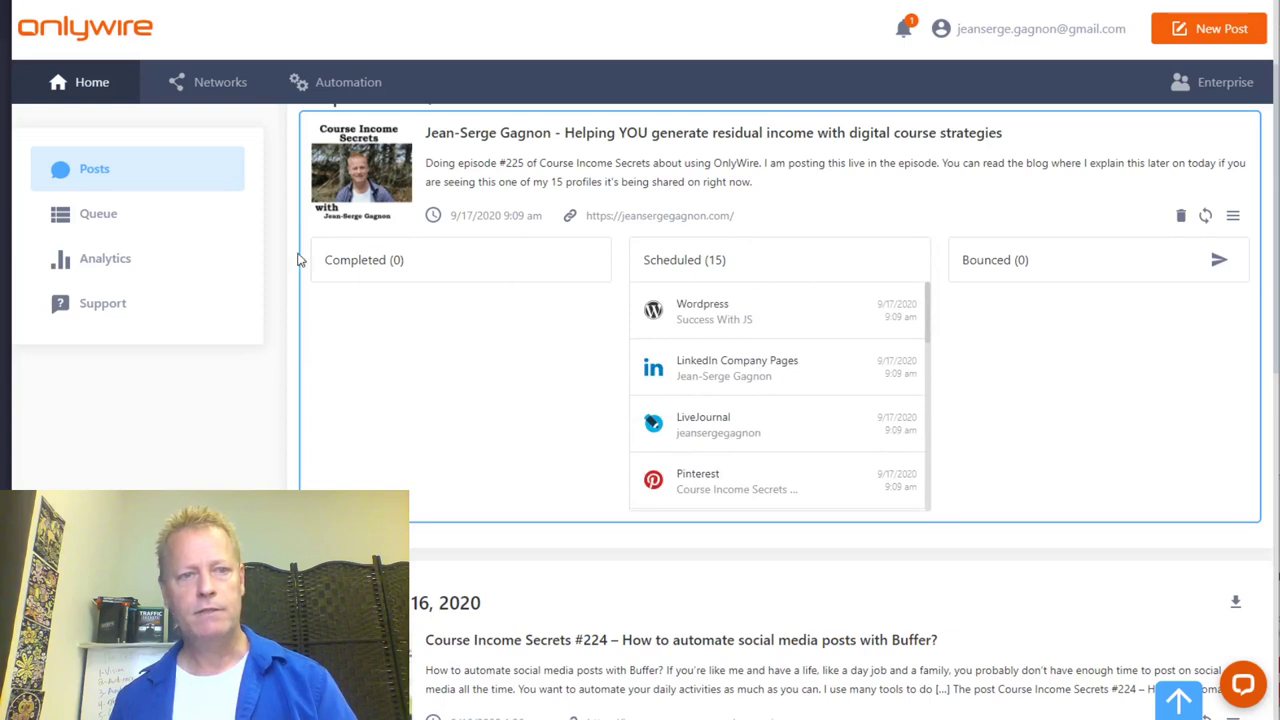
pyautogui.click(1205, 215)
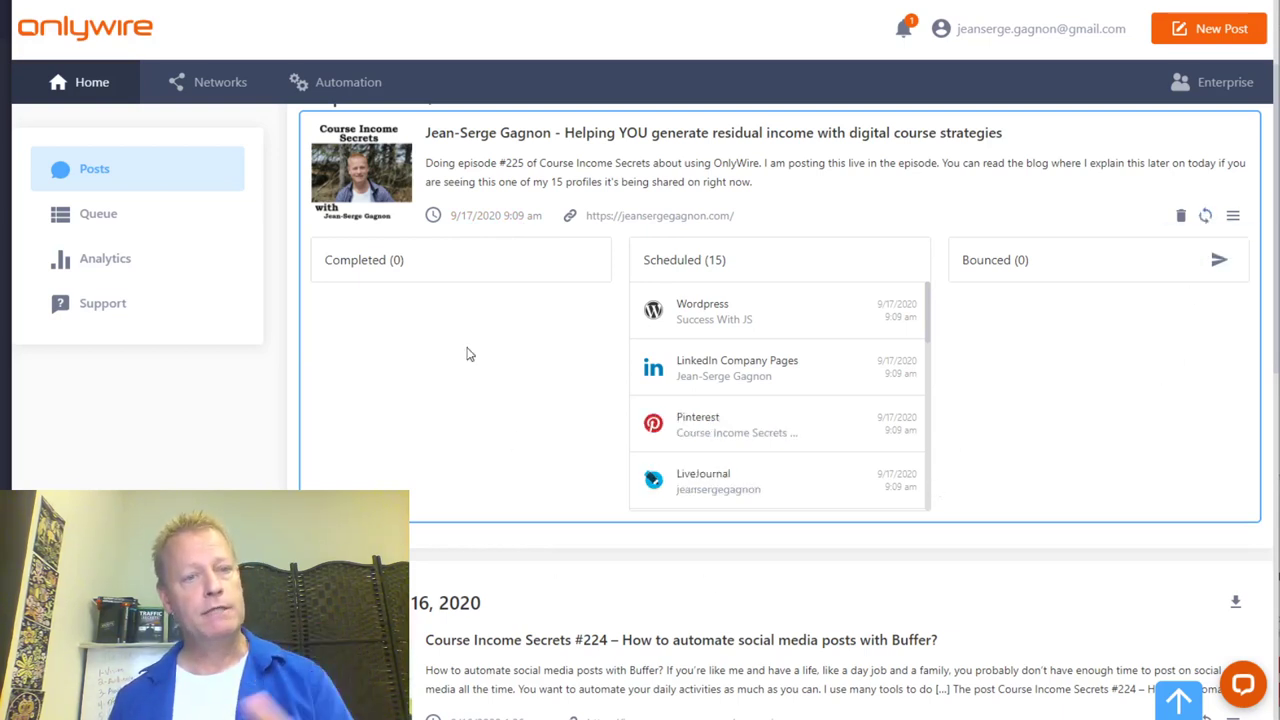
# Delete the danijohnson.com/feed and networkmarketingpro.com/feed feeds from the automation sources
pyautogui.click(321, 89)
pyautogui.moveTo(606, 480); pyautogui.dragTo(594, 509)
pyautogui.scroll(-3, 846, 286)
pyautogui.scroll(3, 849, 314)
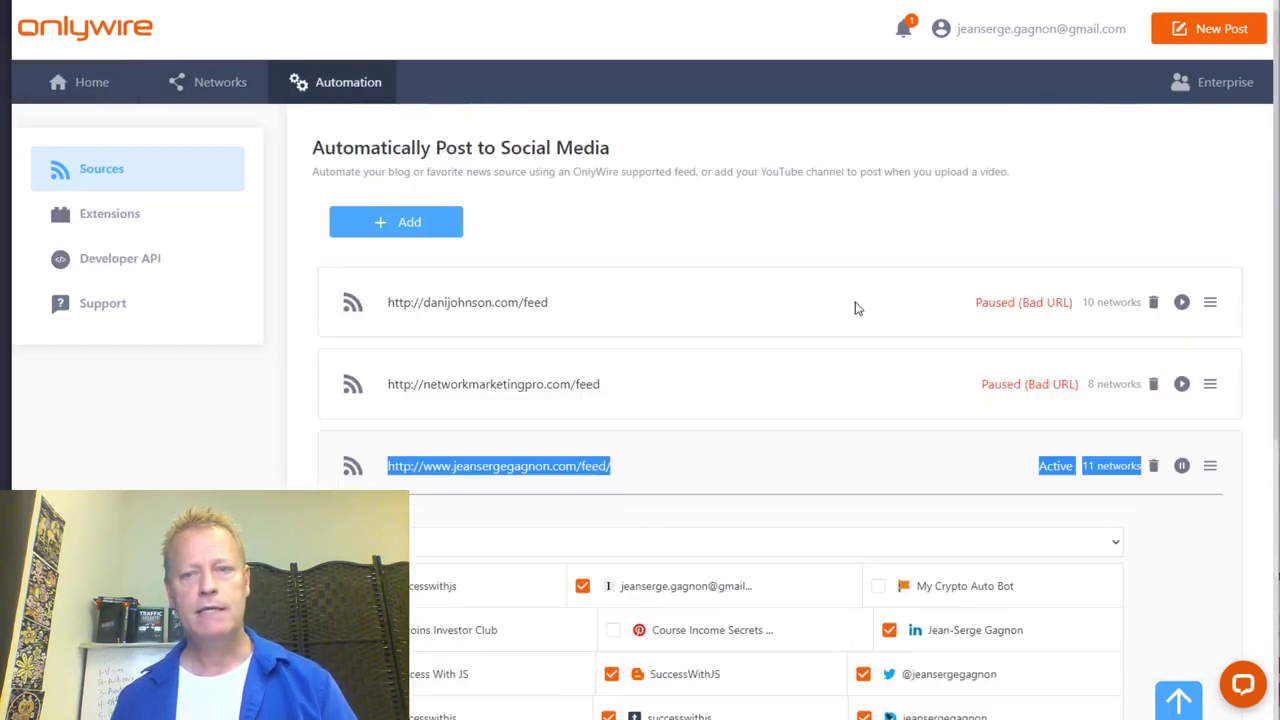
pyautogui.click(1153, 302)
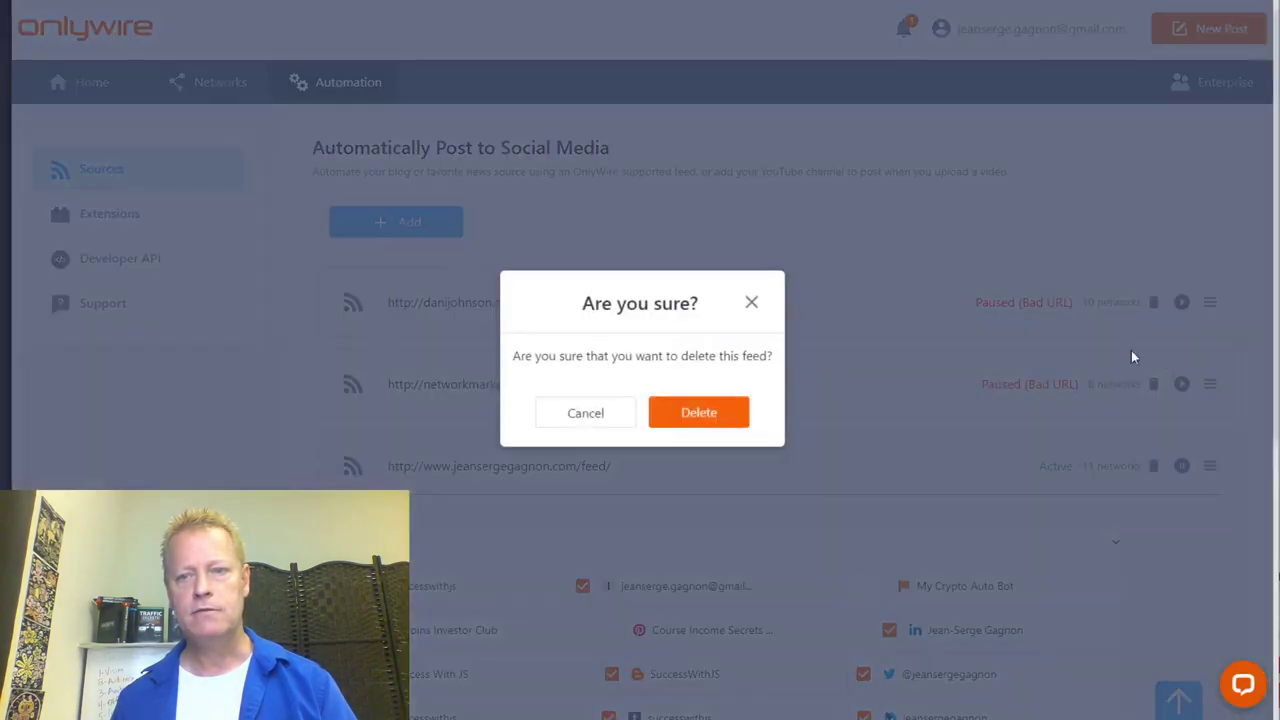
pyautogui.click(706, 417)
pyautogui.click(1153, 302)
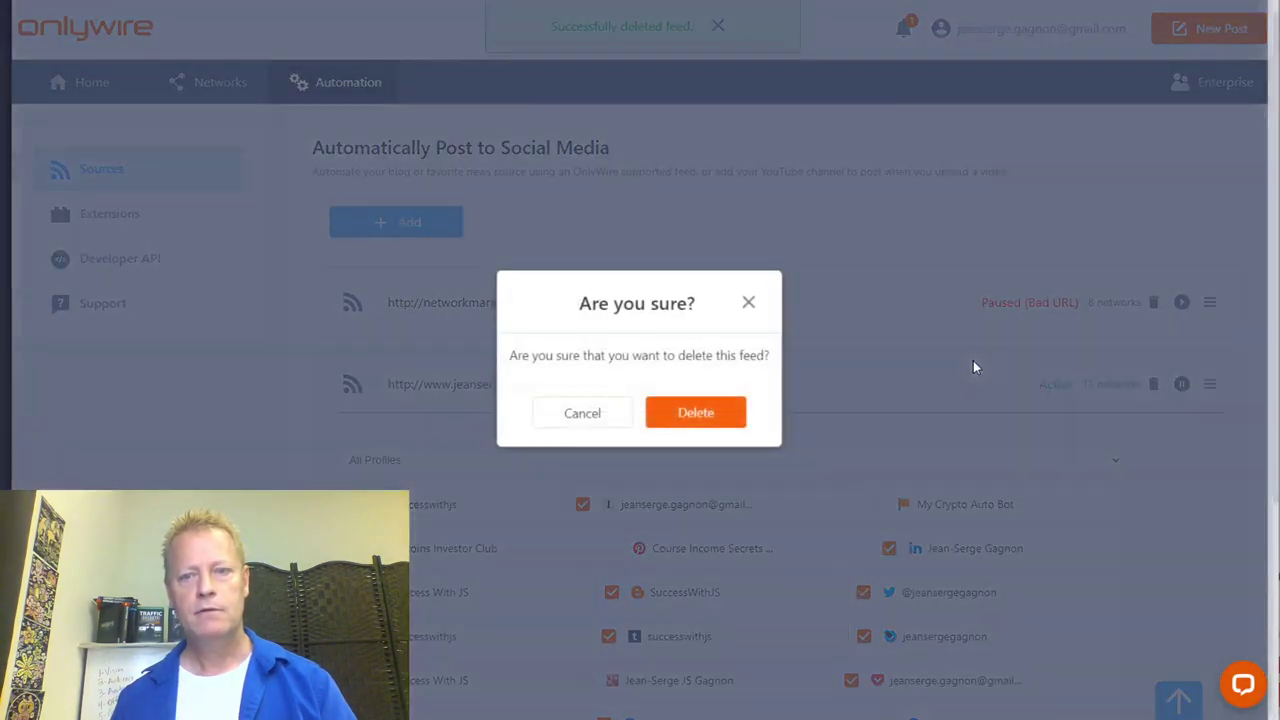
pyautogui.click(697, 413)
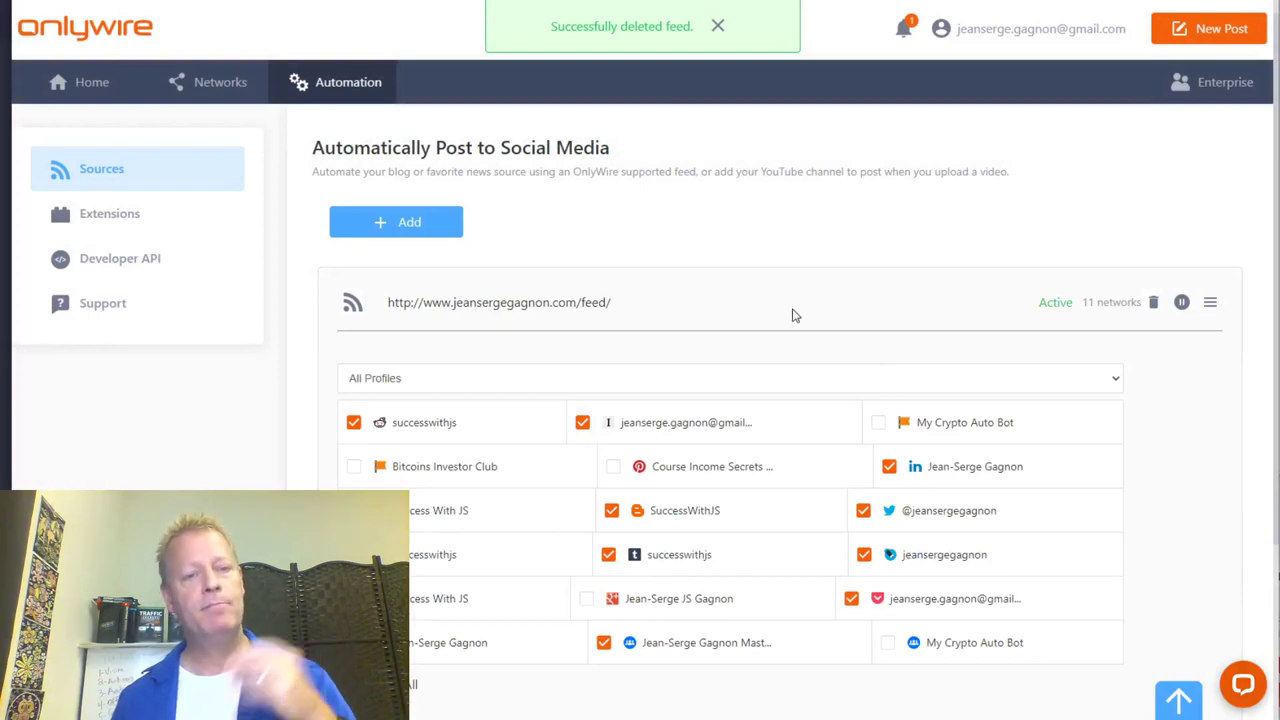
# Start adding an RSS/Atom feed source and open danijohnson.com/feed// in a new browser tab to check the feed
pyautogui.click(390, 226)
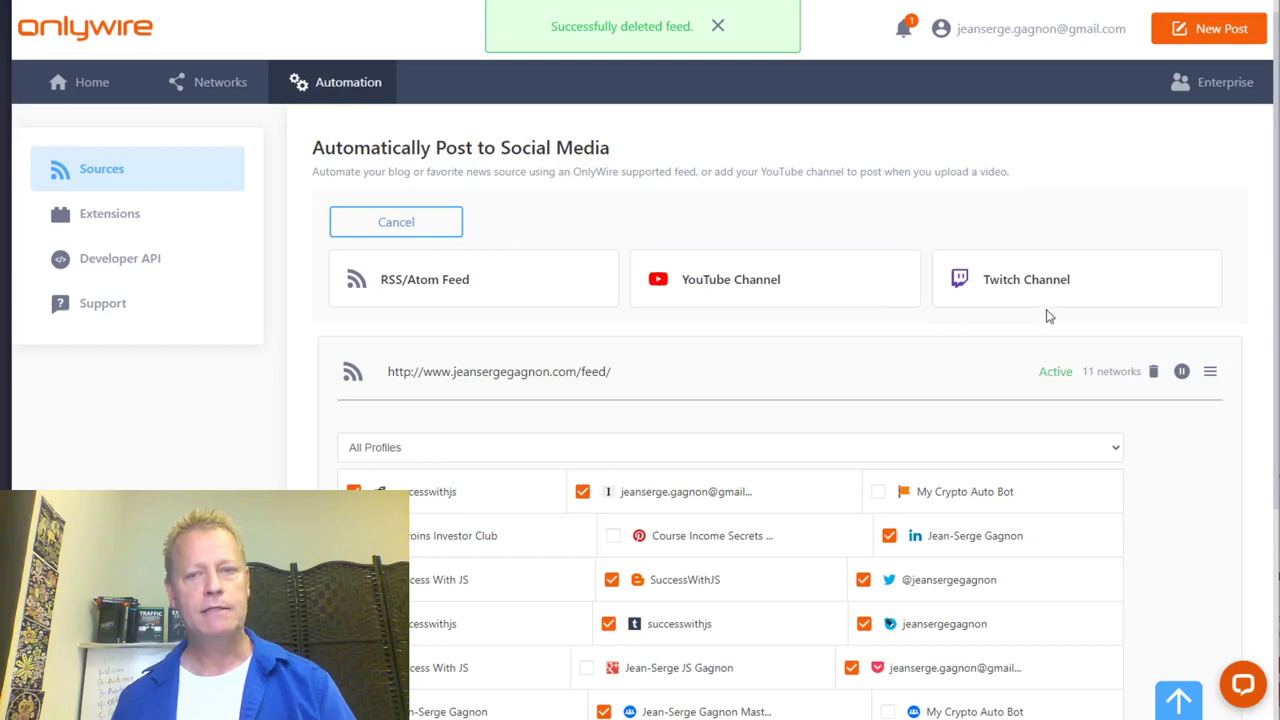
pyautogui.click(458, 287)
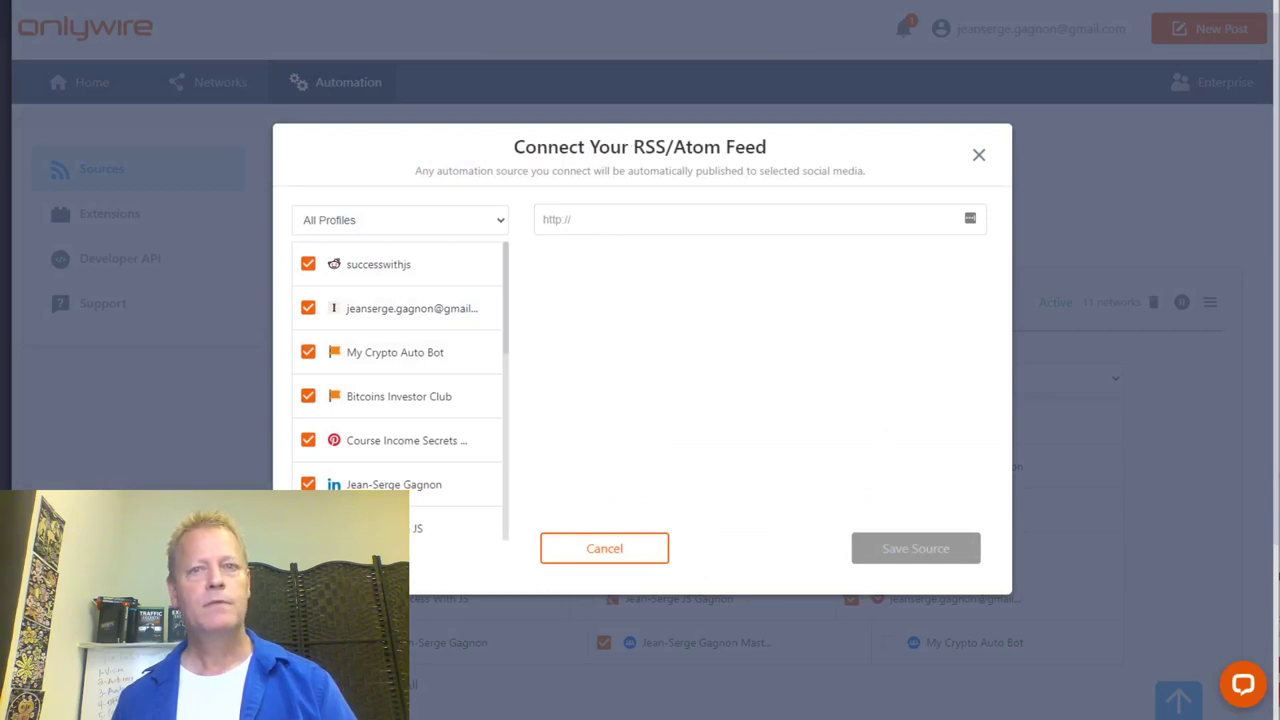
pyautogui.hotkey('ctrl', 't')
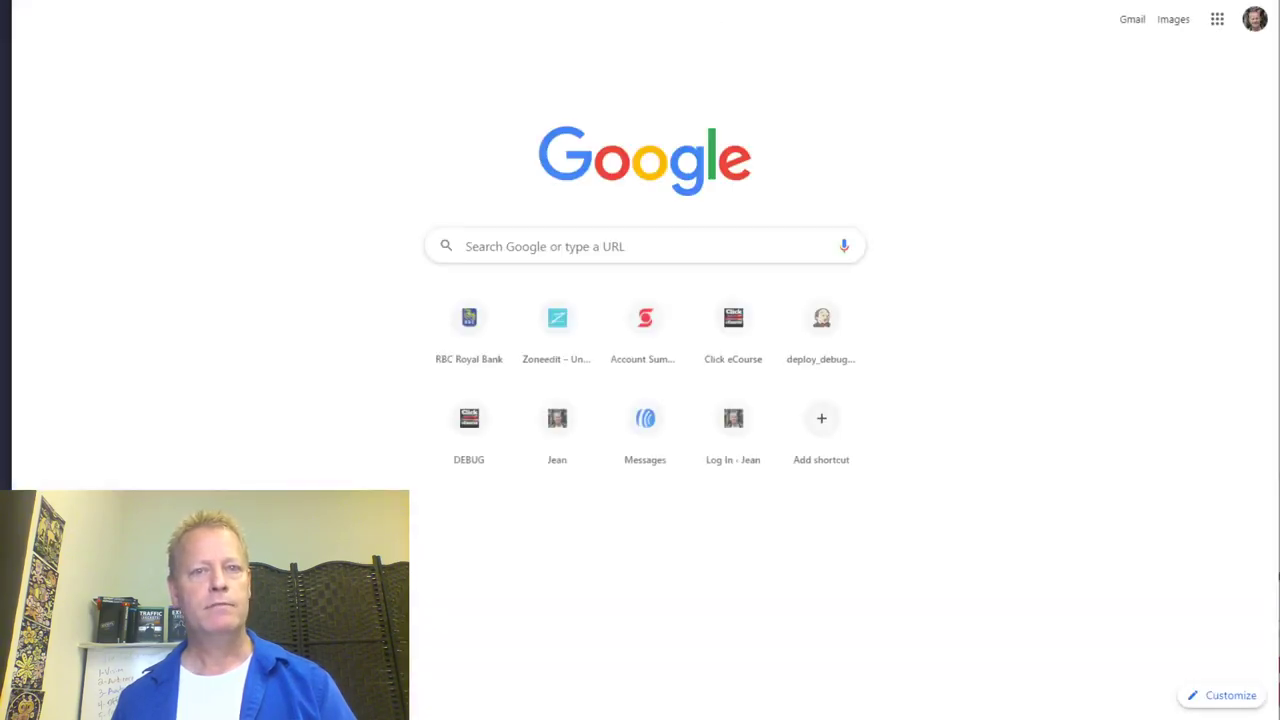
pyautogui.click(700, 17)
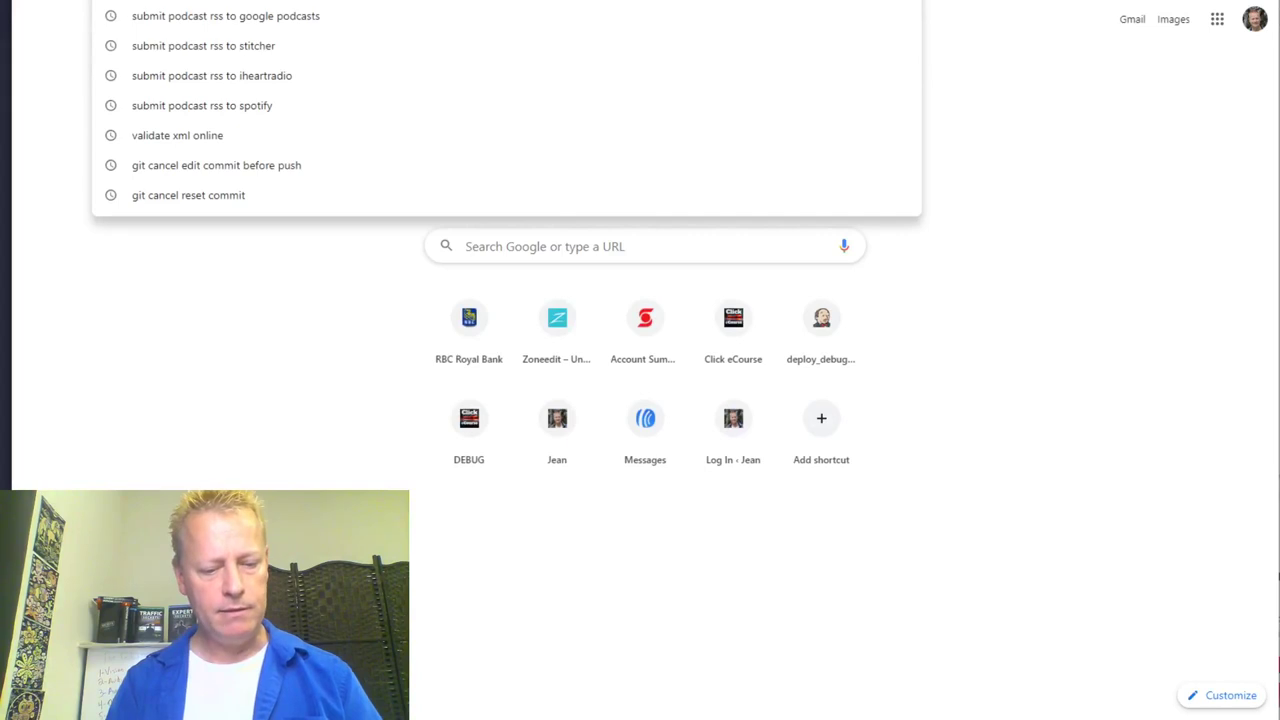
pyautogui.write('danijo')
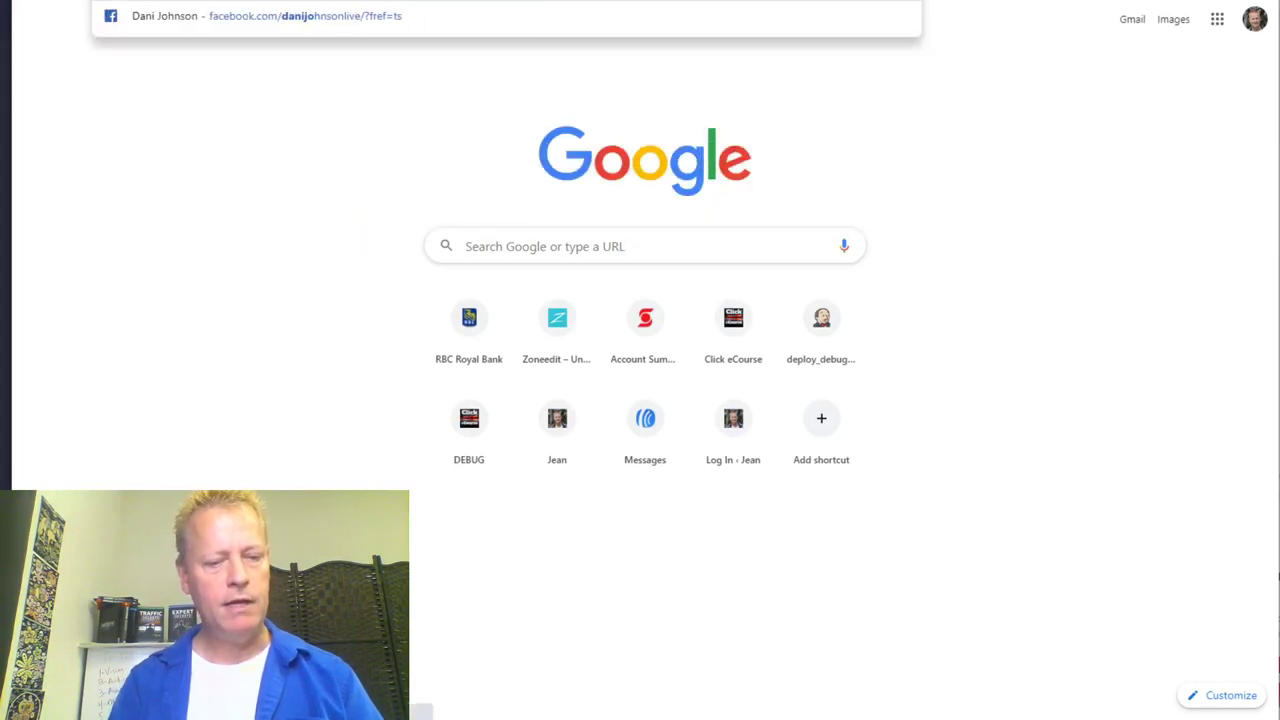
pyautogui.write('hnson')
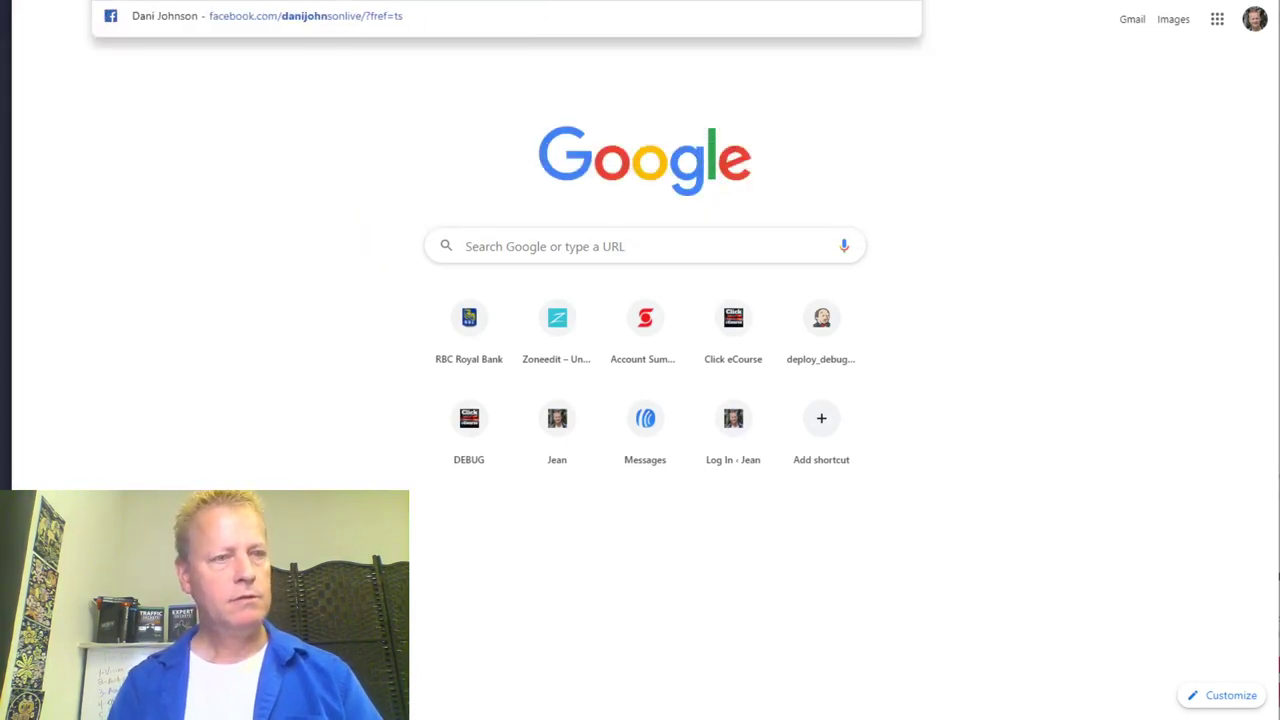
pyautogui.press('Escape')
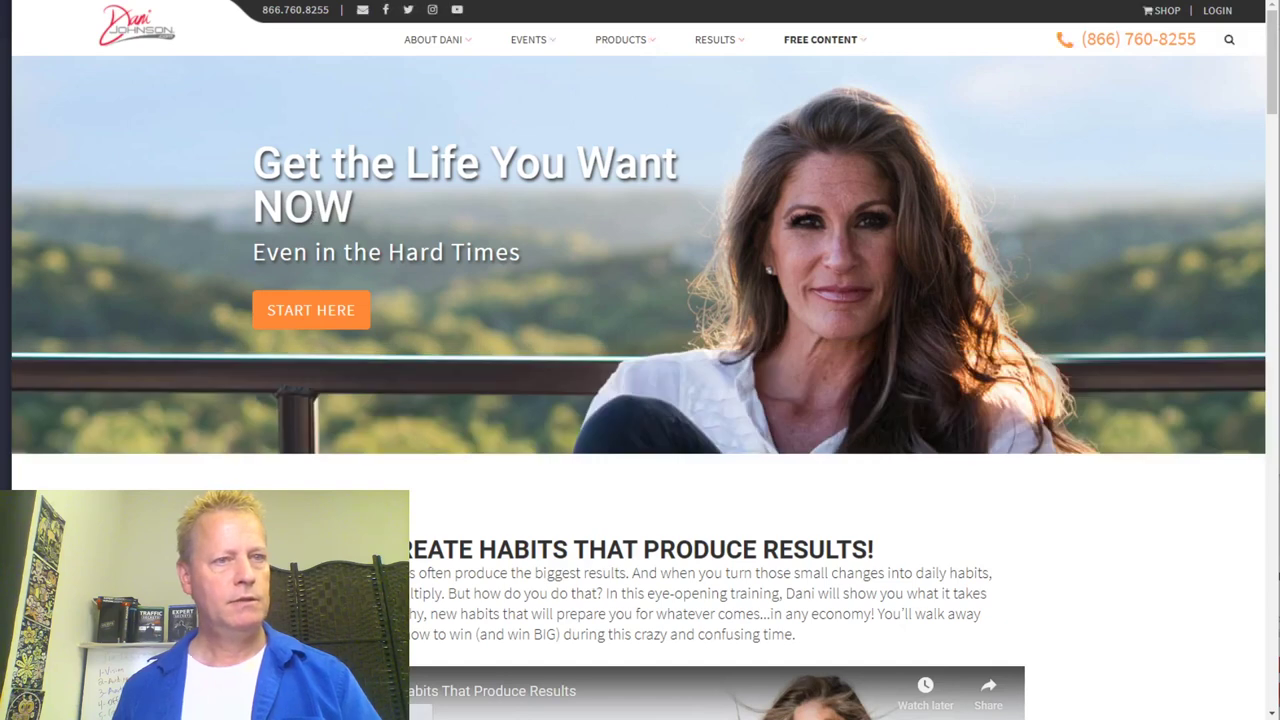
pyautogui.write('feed')
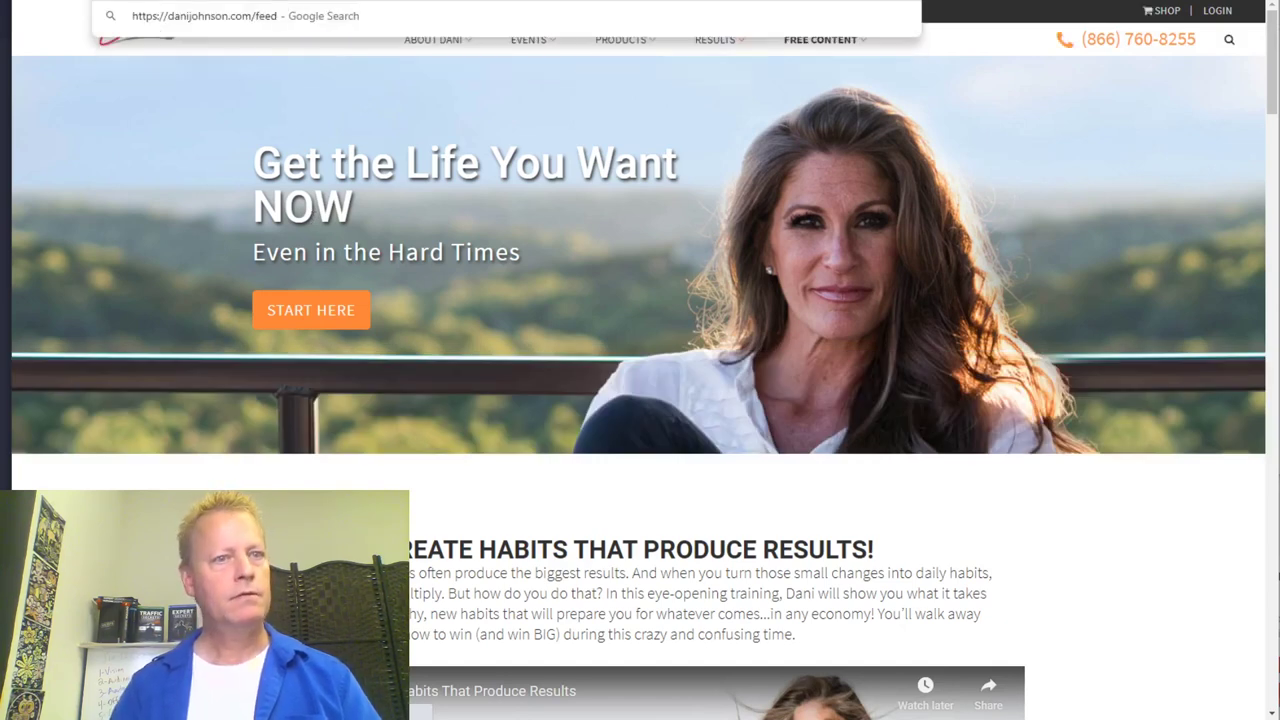
pyautogui.write('//')
pyautogui.press('Return')
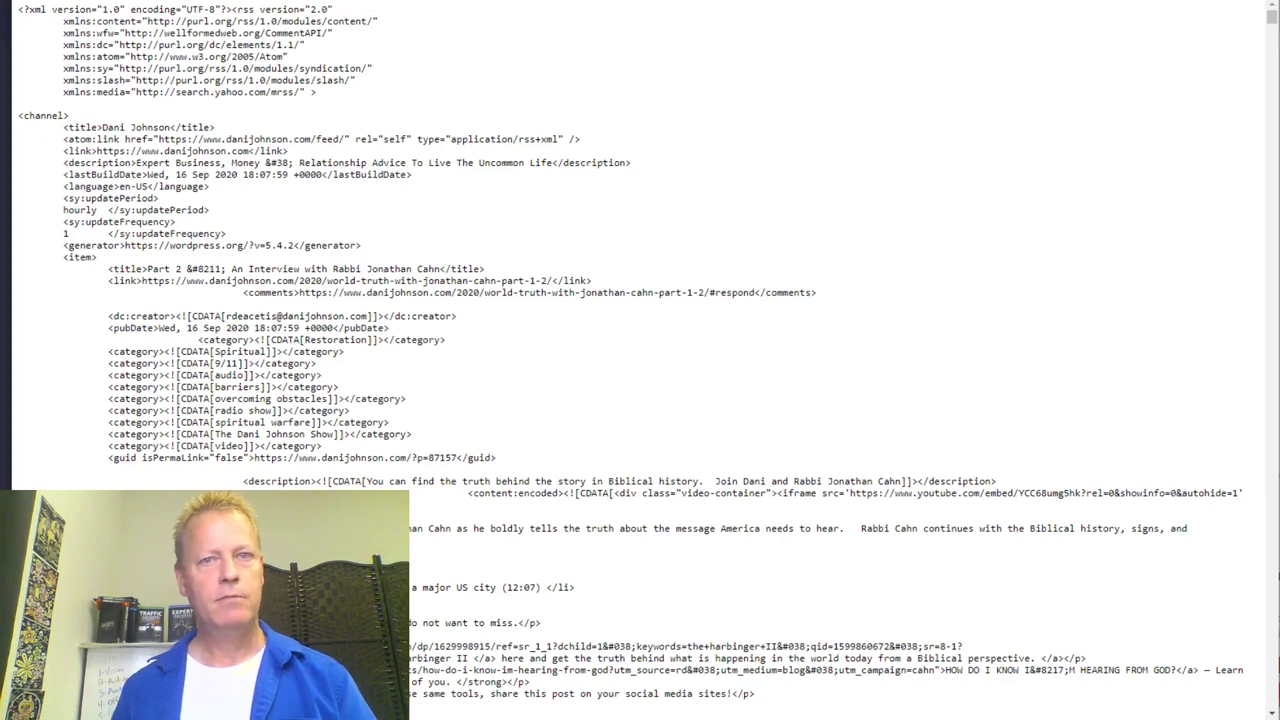
pyautogui.click(260, 36)
pyautogui.click(603, 220)
pyautogui.write('https://danijohnson.com/feed//')
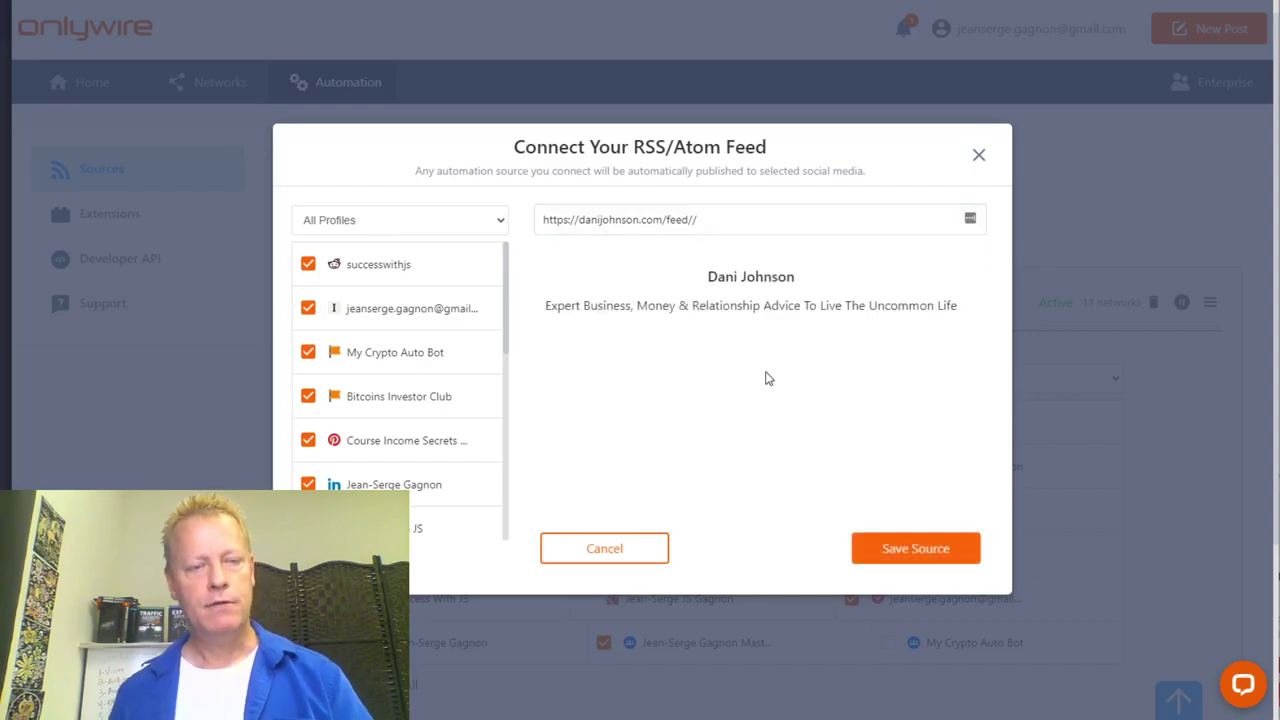
pyautogui.click(920, 549)
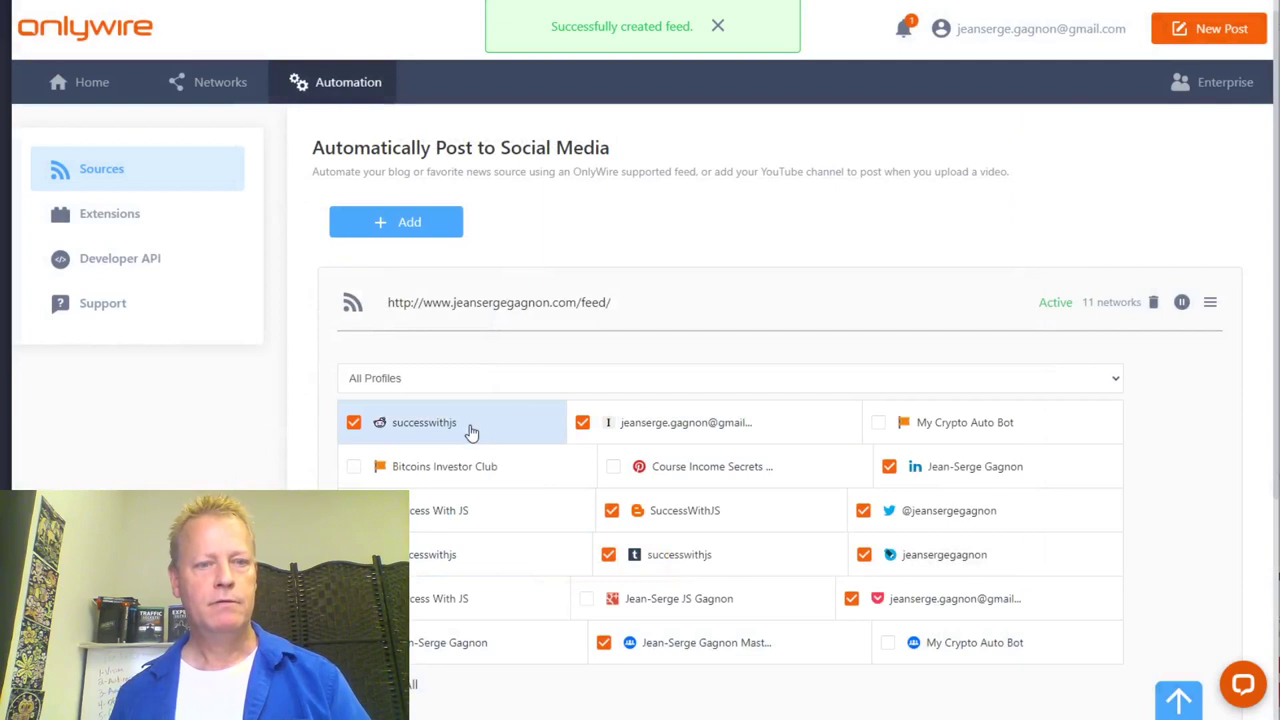
# Exclude Bitcoins Investor Club and both My Crypto Auto Bot profiles from the danijohnson.com/feed// source and save the changes
pyautogui.click(706, 299)
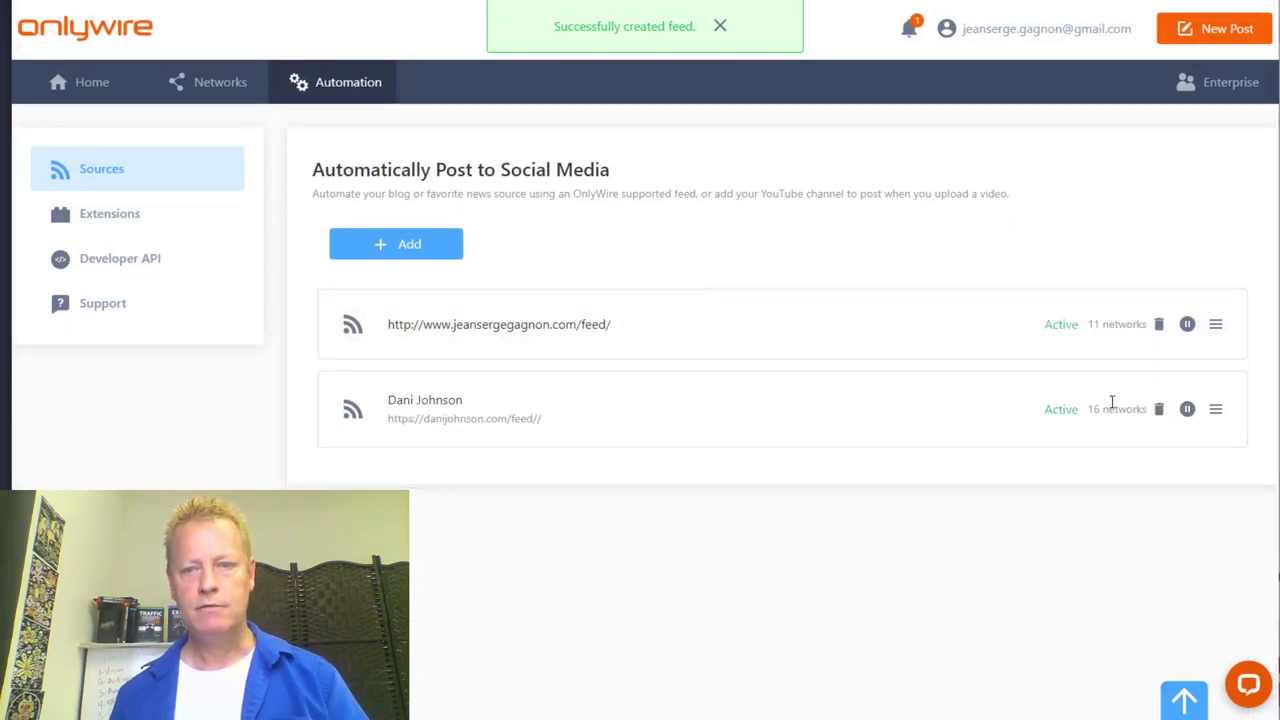
pyautogui.click(766, 443)
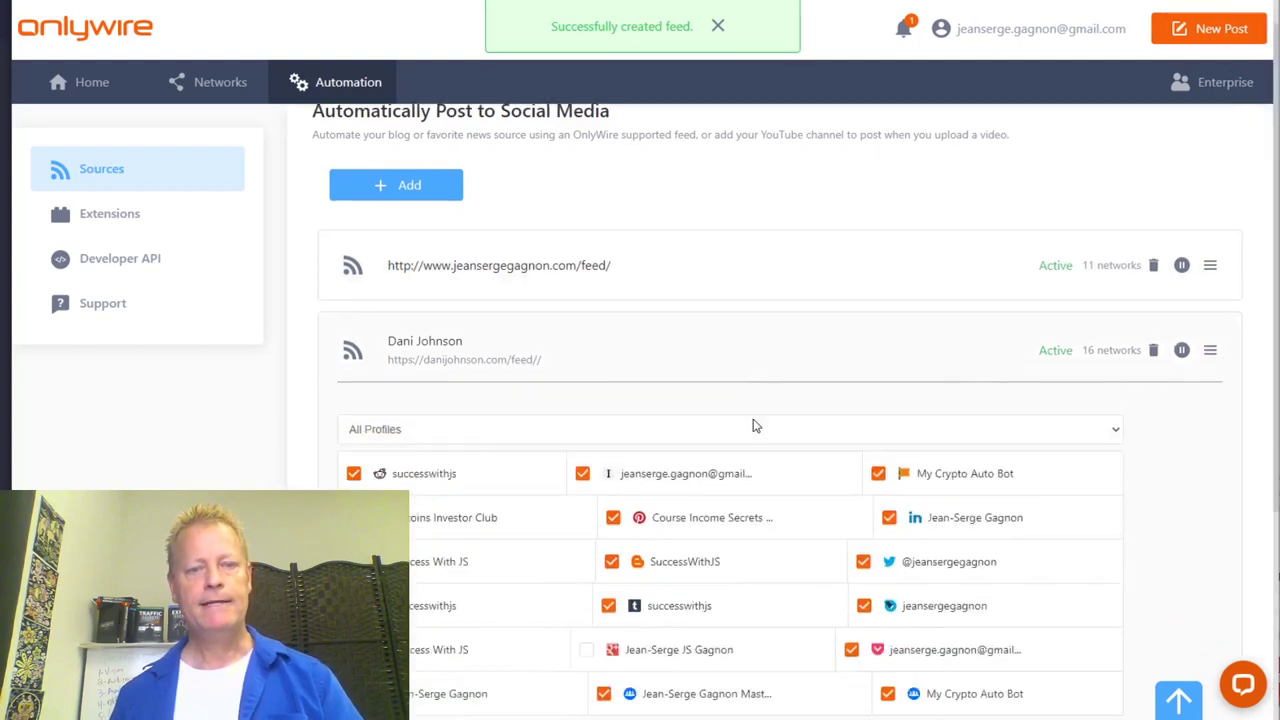
pyautogui.scroll(-3, 771, 449)
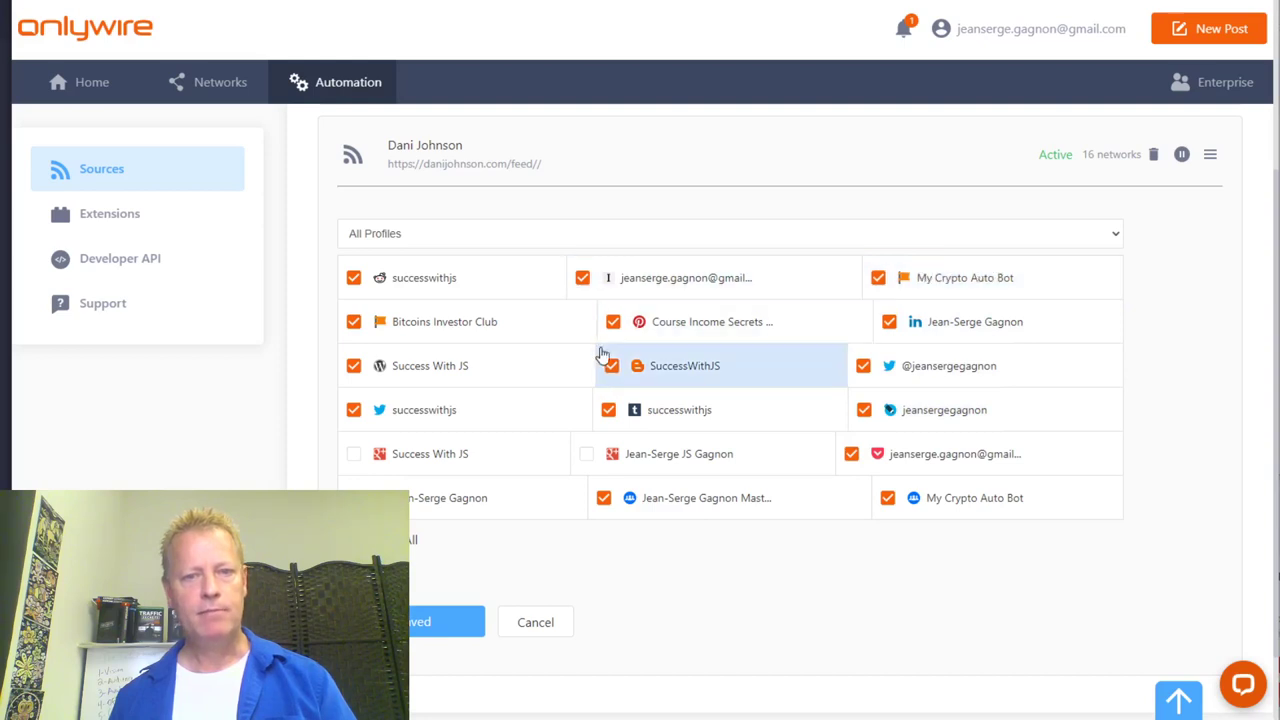
pyautogui.click(354, 323)
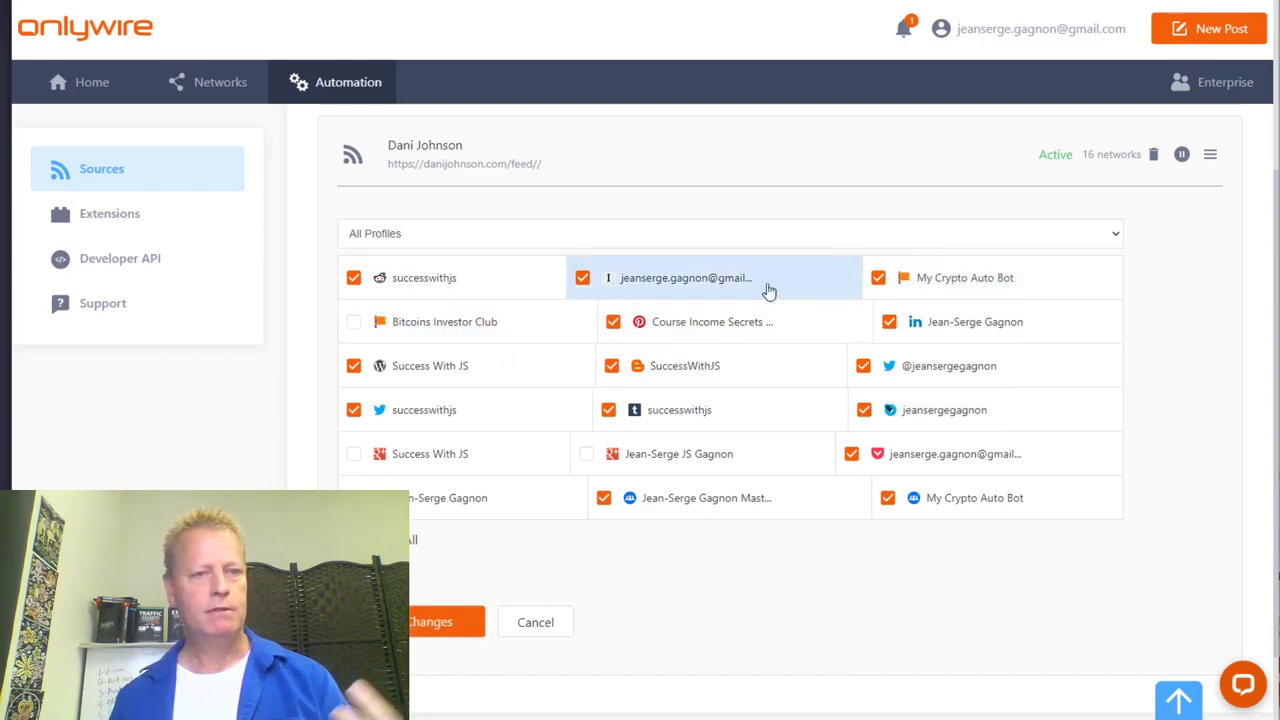
pyautogui.click(878, 279)
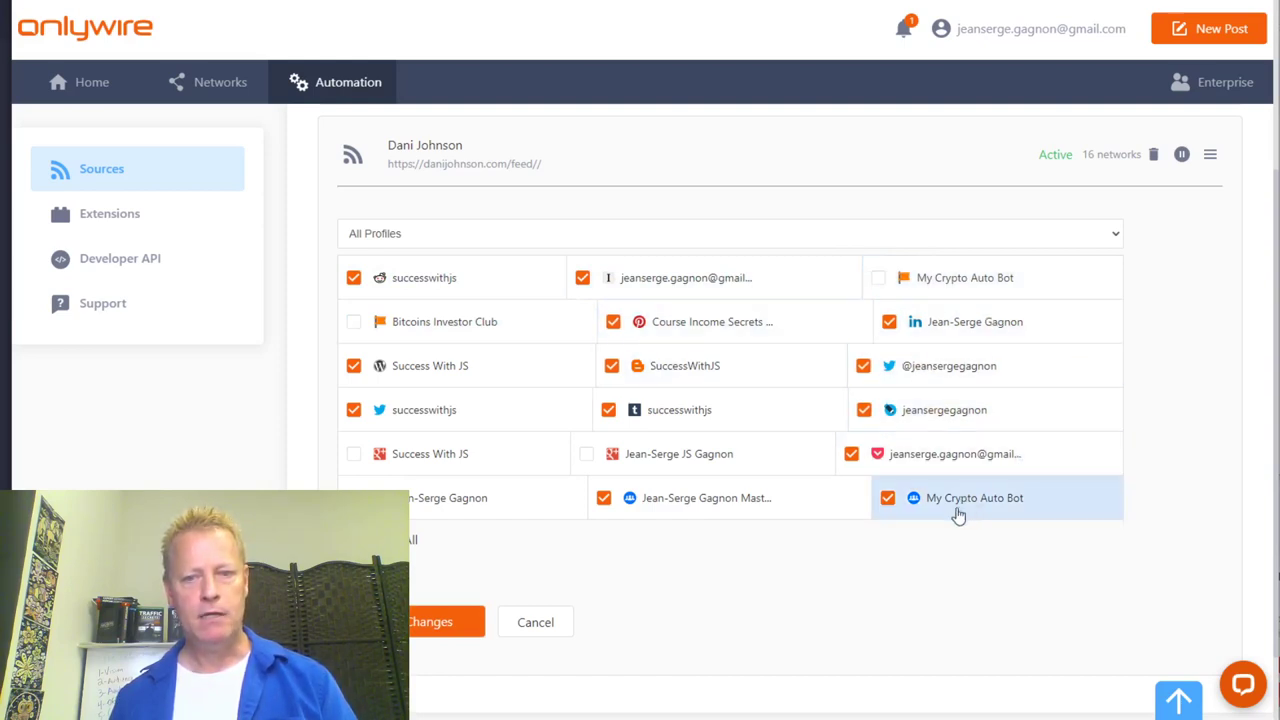
pyautogui.click(887, 500)
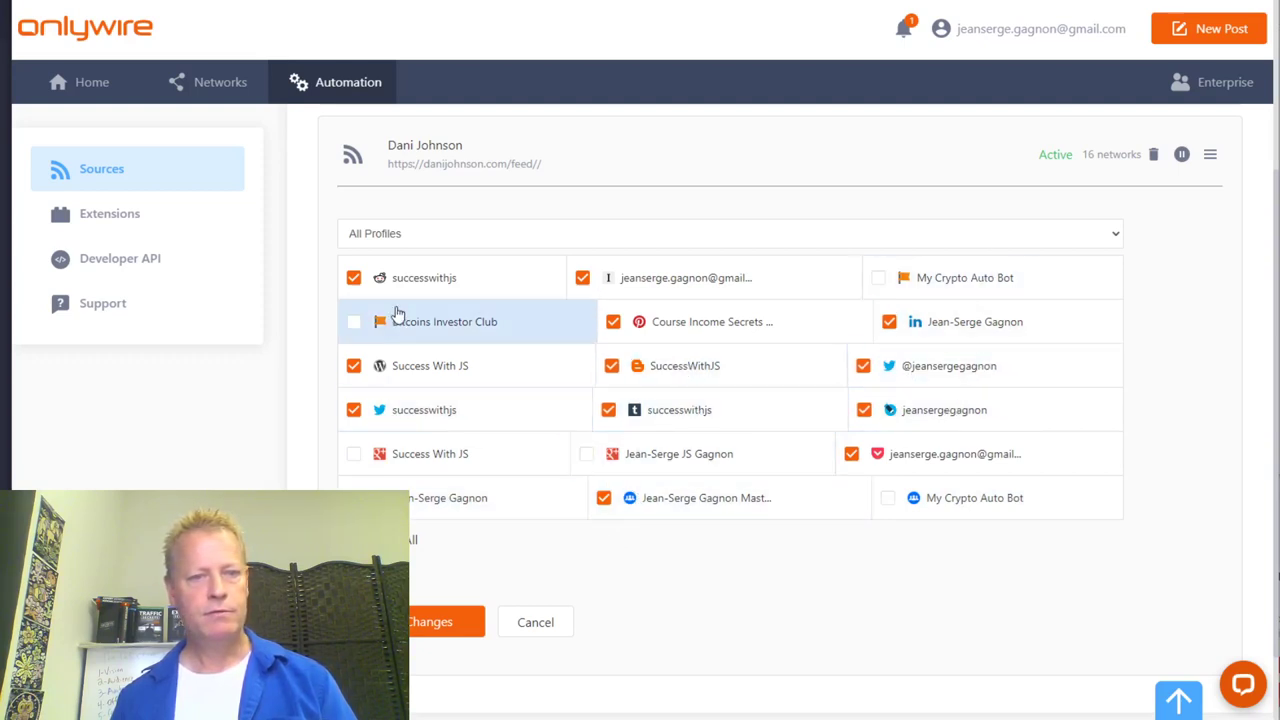
pyautogui.click(435, 634)
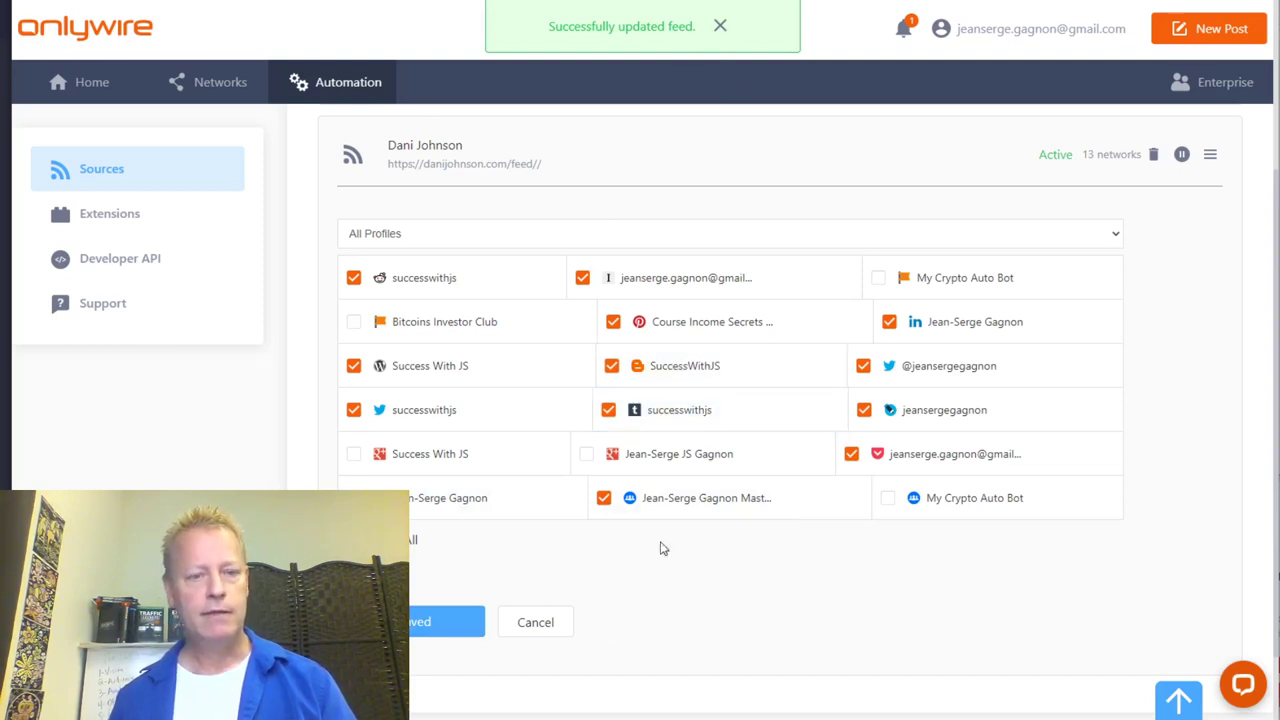
pyautogui.click(661, 163)
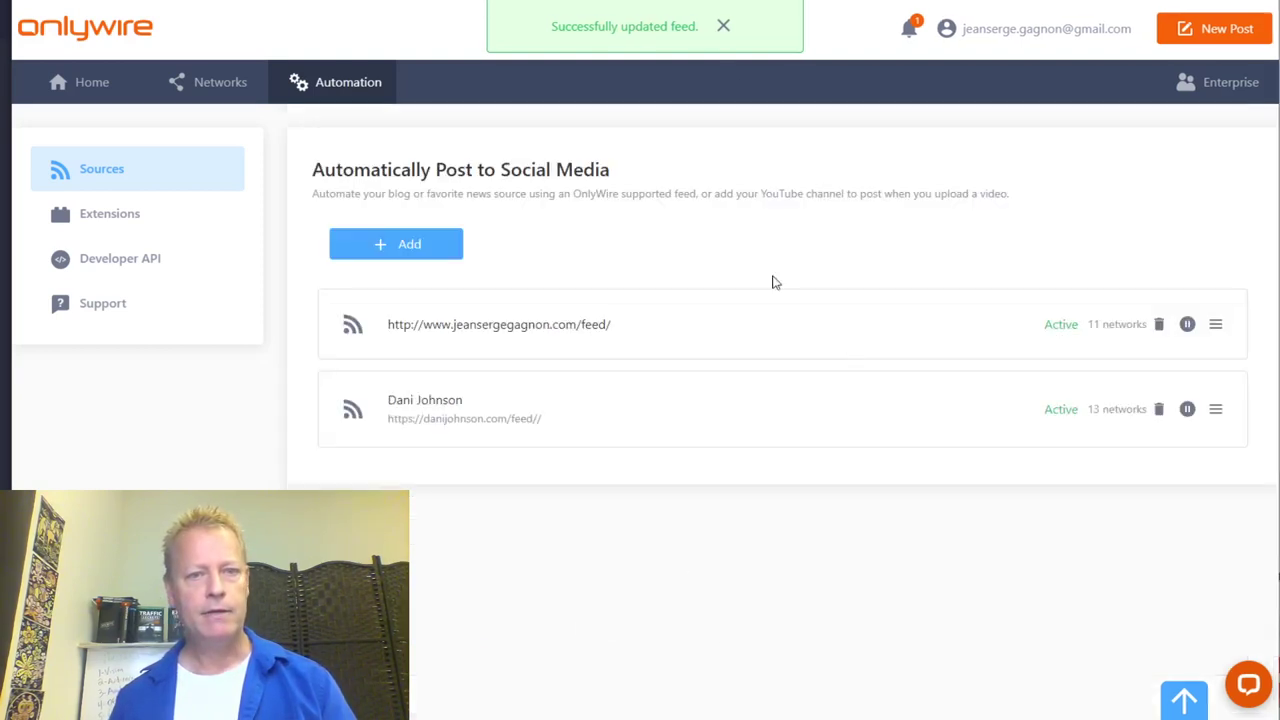
# Start adding another RSS/Atom feed source and look up Eric Worre's website in the browser to find its feed
pyautogui.click(425, 255)
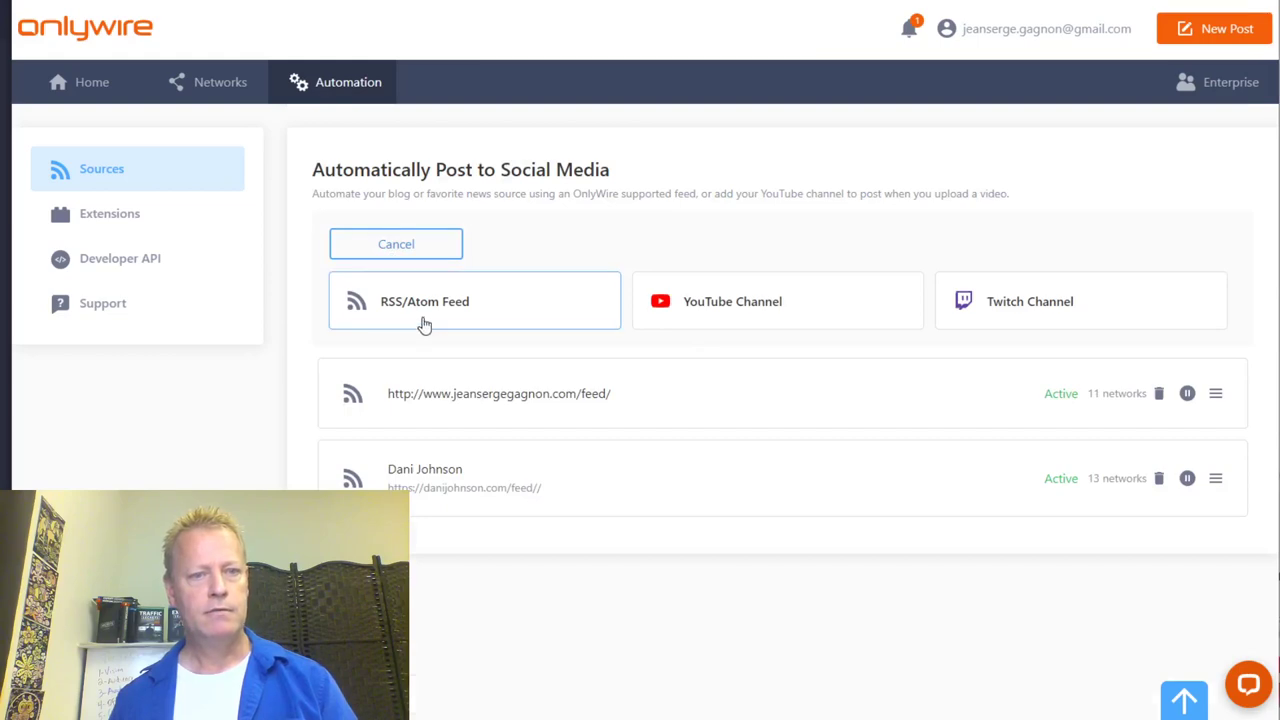
pyautogui.click(423, 323)
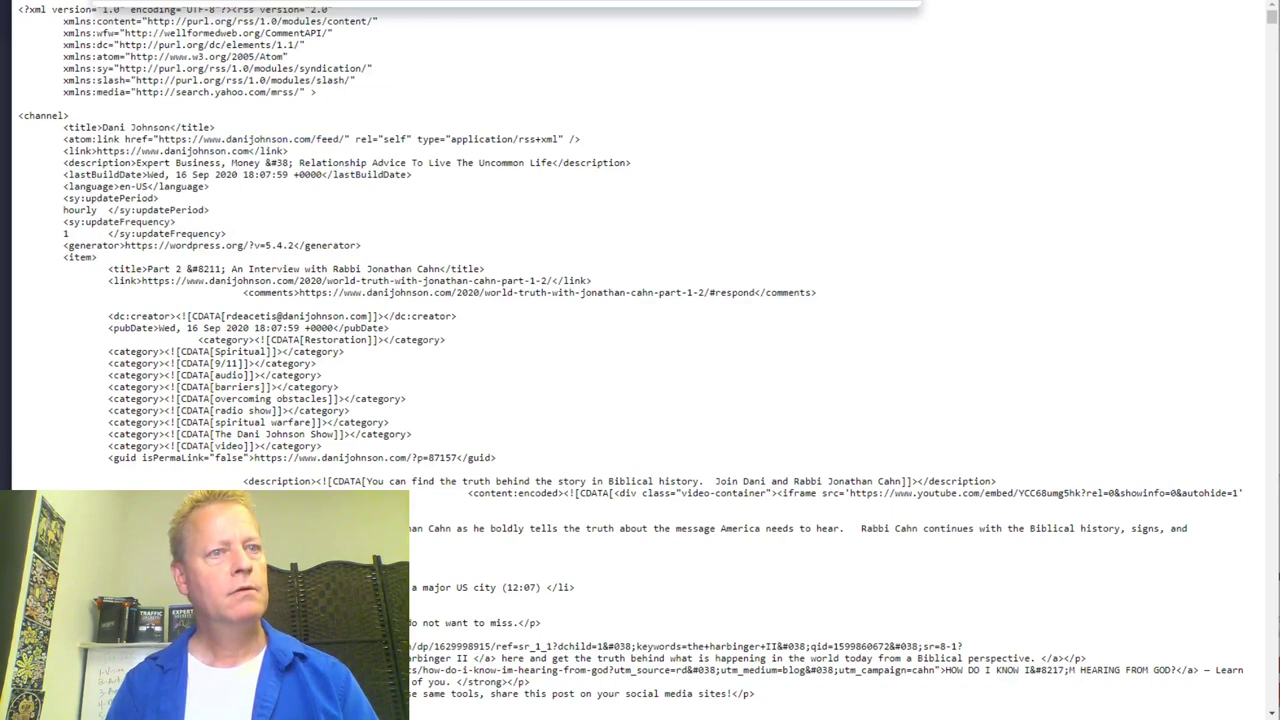
pyautogui.press('Return')
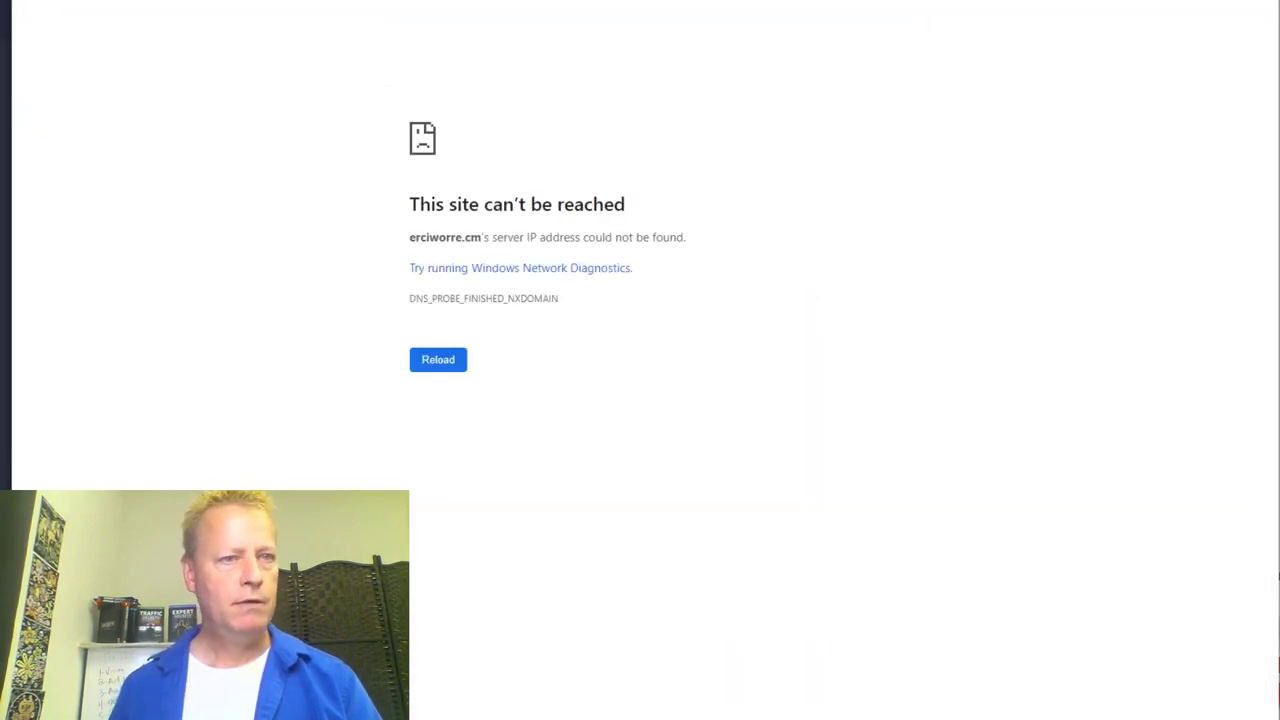
pyautogui.write('ericworre')
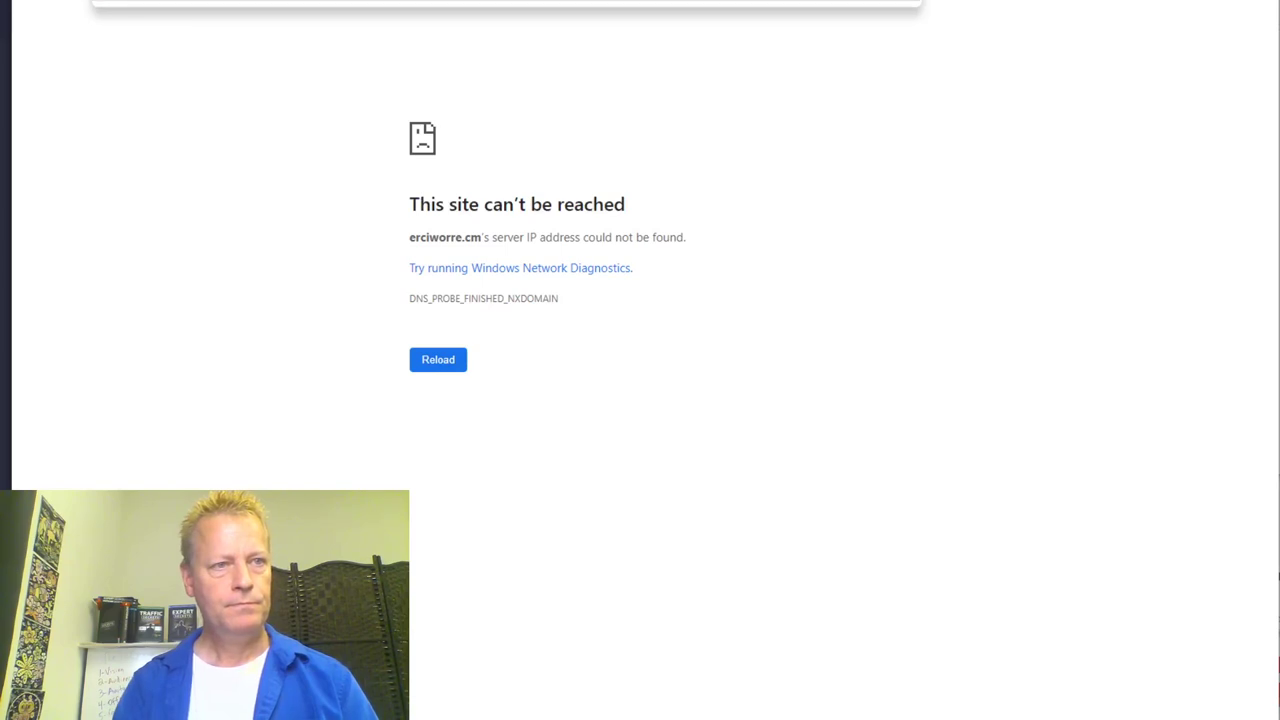
pyautogui.write('.ca')
pyautogui.press('Return')
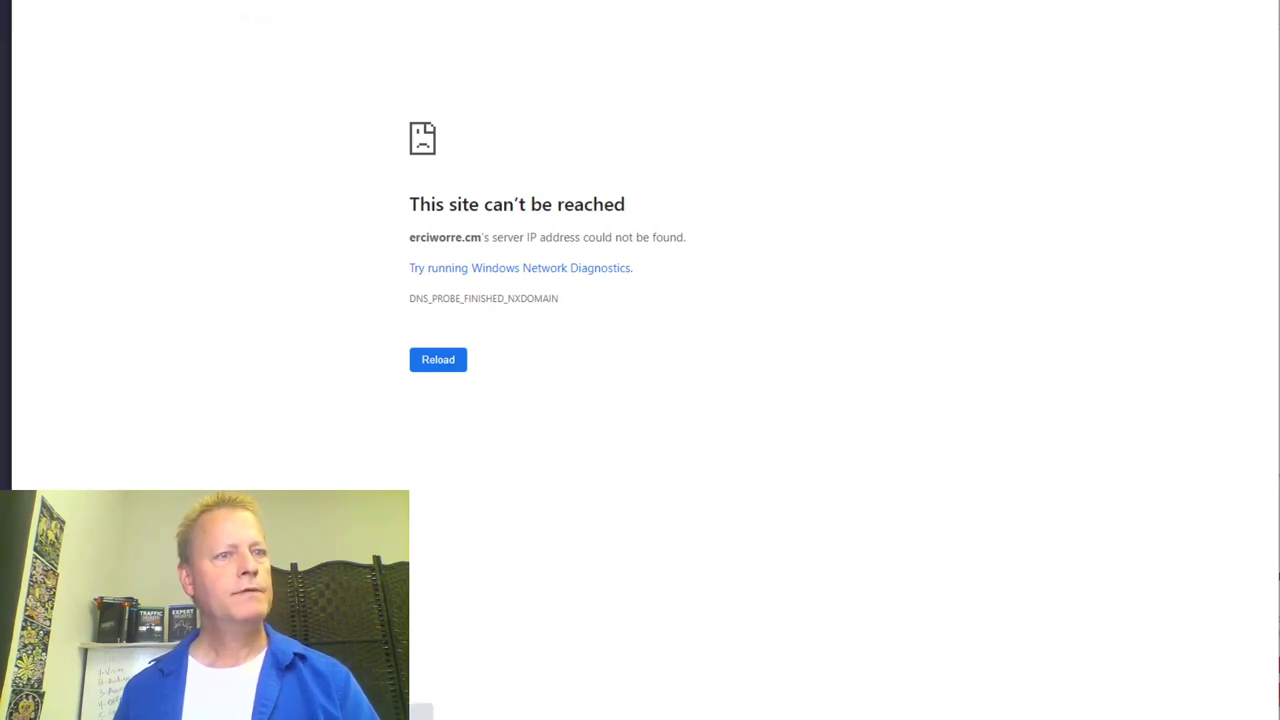
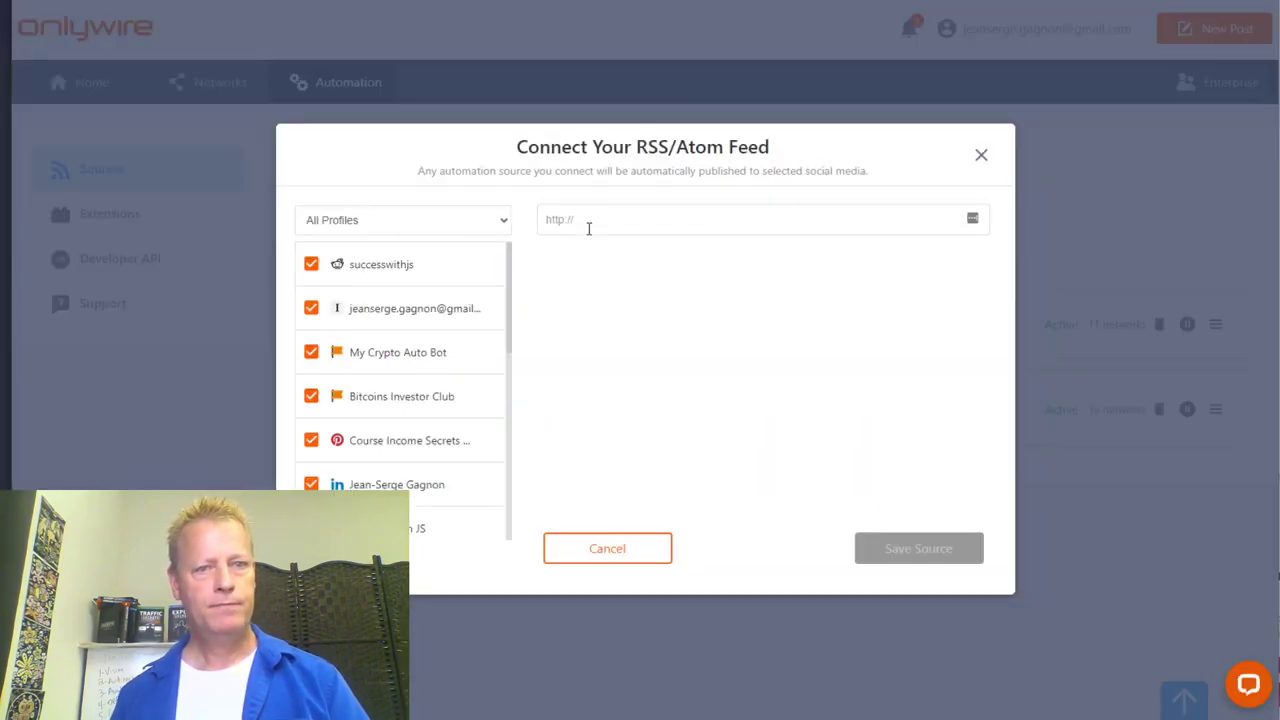
pyautogui.click(590, 219)
pyautogui.write('https://networkmarketingpro.com/feed/')
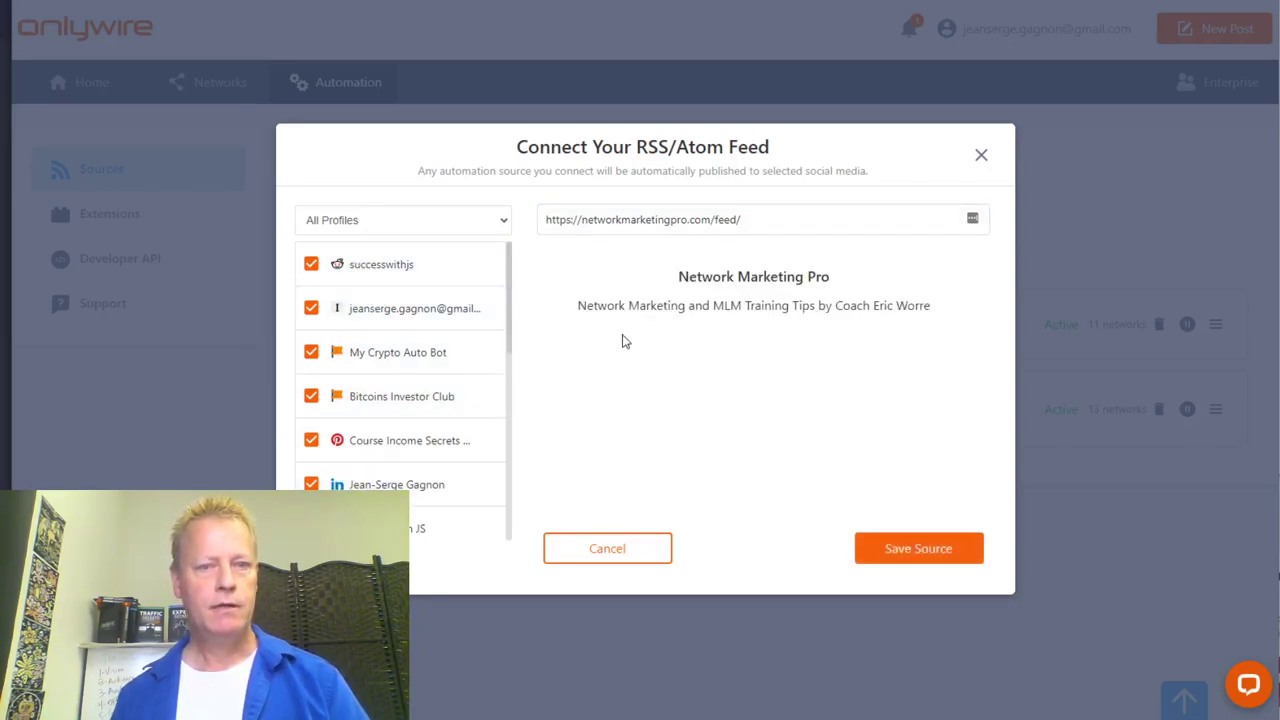
pyautogui.click(311, 396)
pyautogui.click(311, 352)
pyautogui.scroll(-1, 374, 460)
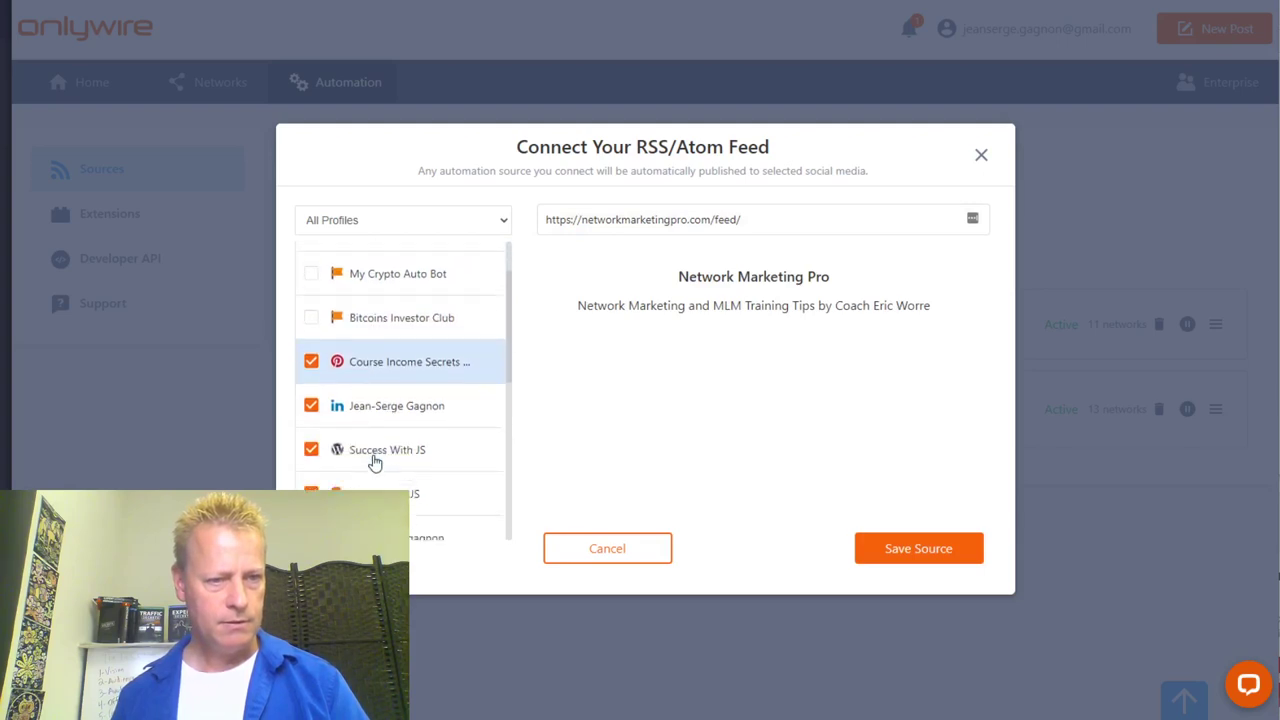
pyautogui.scroll(-4, 385, 430)
pyautogui.scroll(-5, 386, 430)
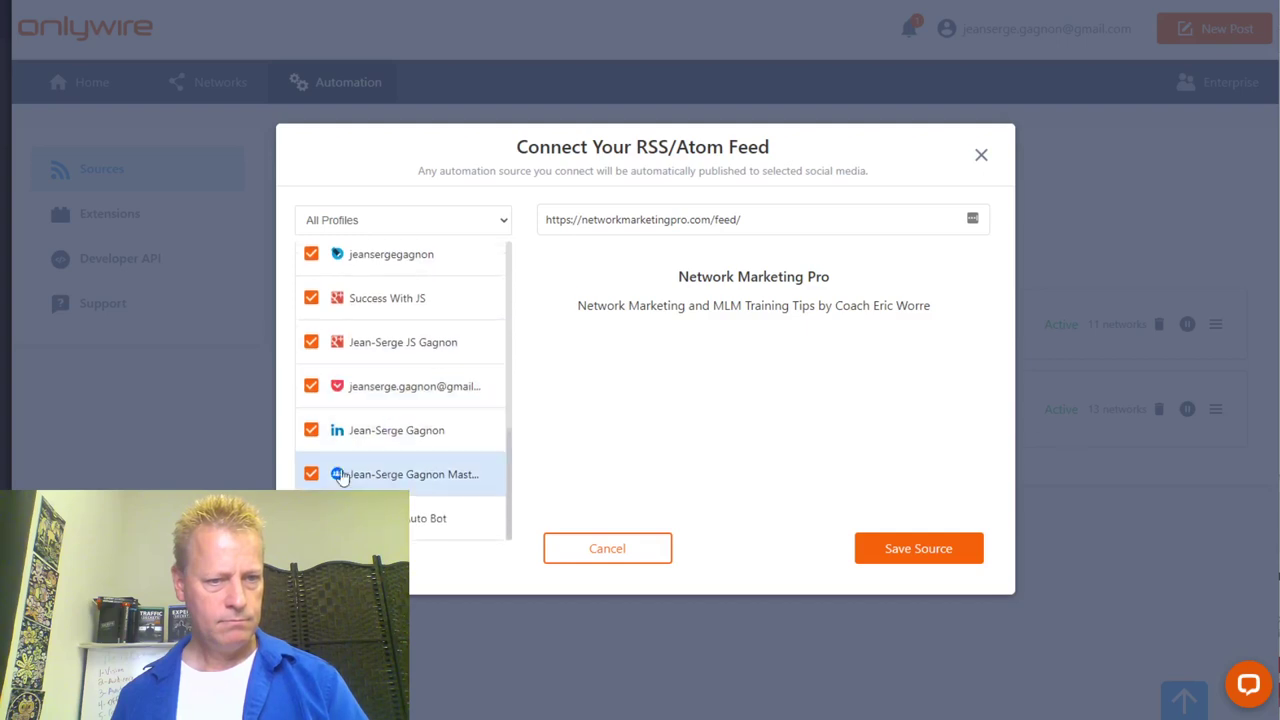
pyautogui.scroll(10, 423, 466)
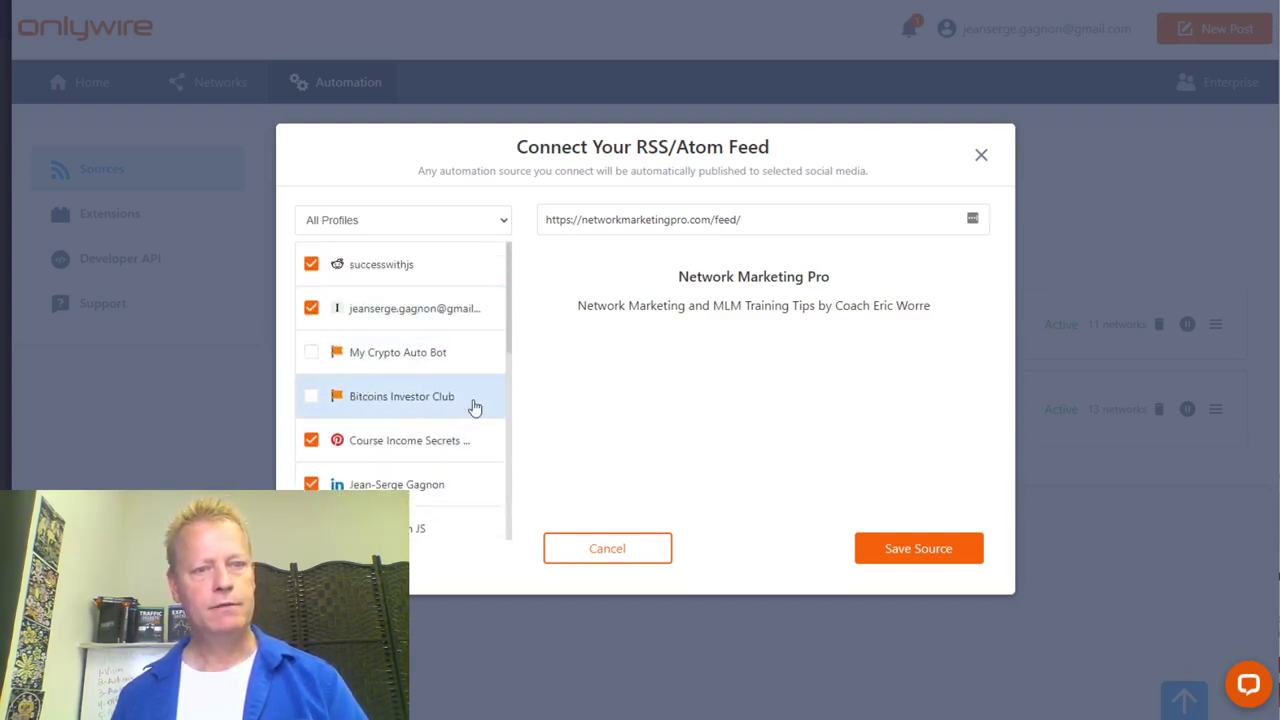
pyautogui.click(929, 557)
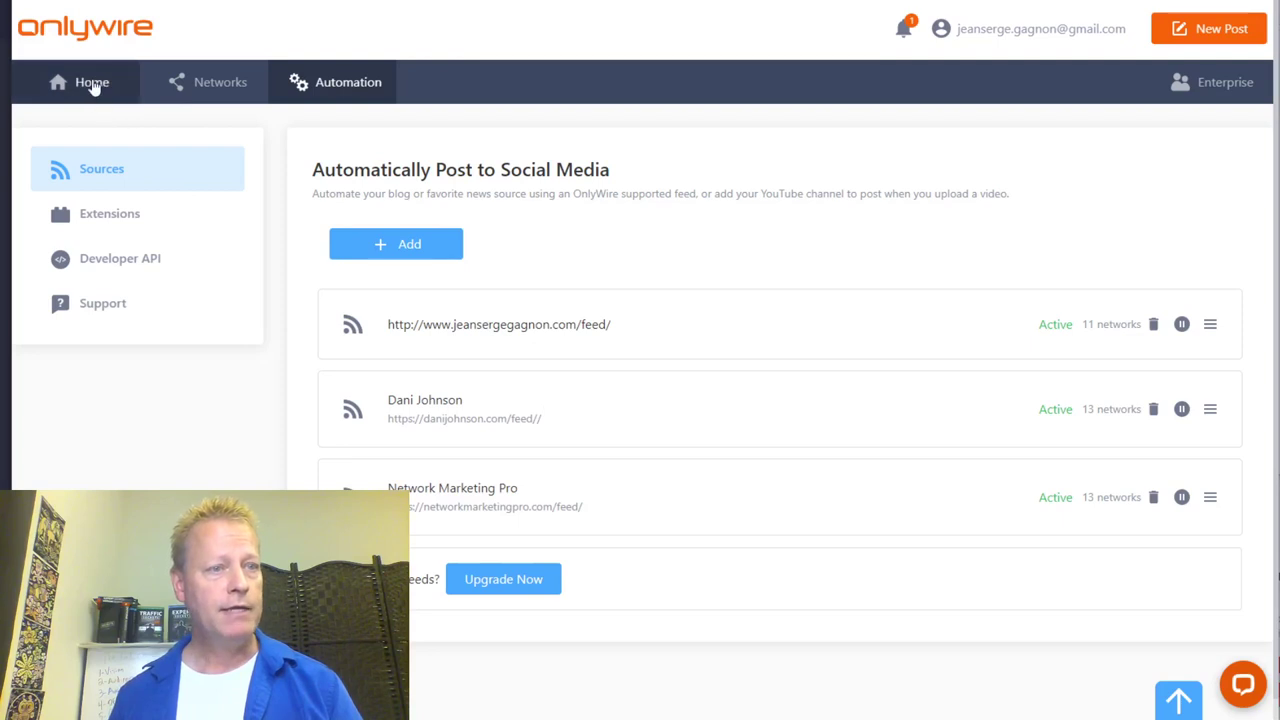
# Delete the My Crypto Auto Bot and Bitcoins Investor Club pages from the connected Facebook Page network
pyautogui.click(156, 85)
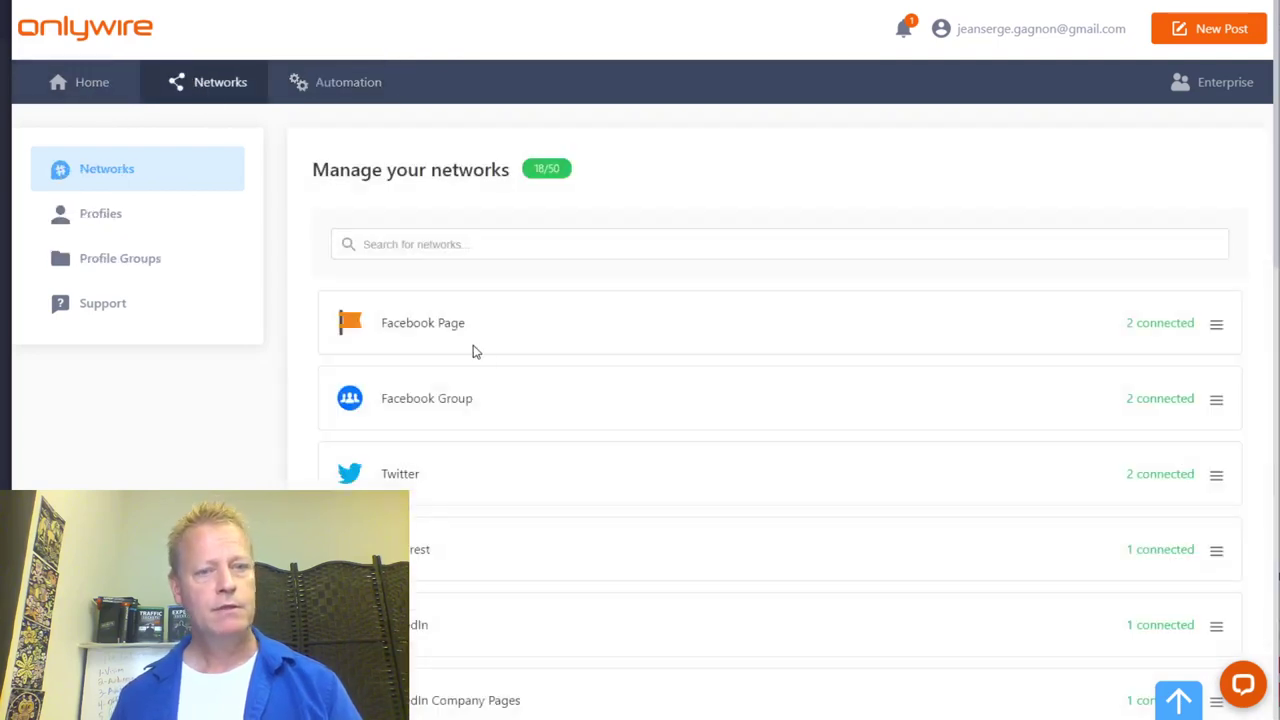
pyautogui.click(834, 345)
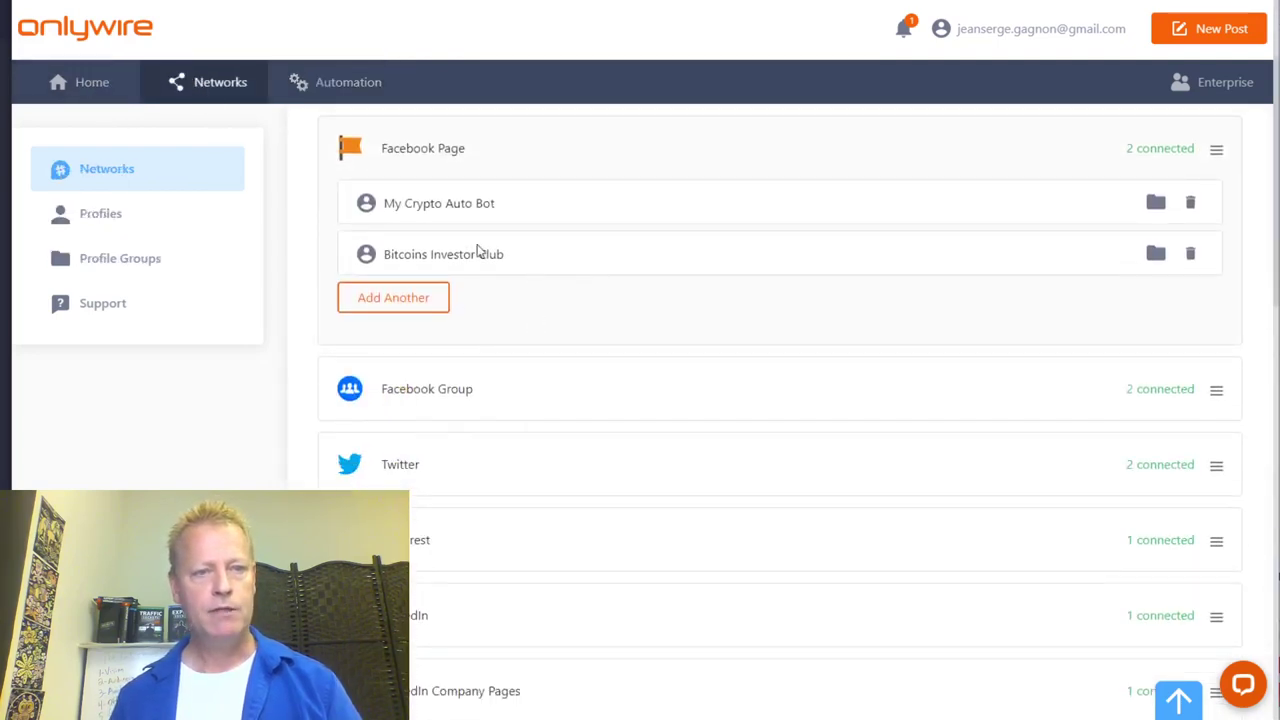
pyautogui.click(1190, 202)
pyautogui.click(700, 418)
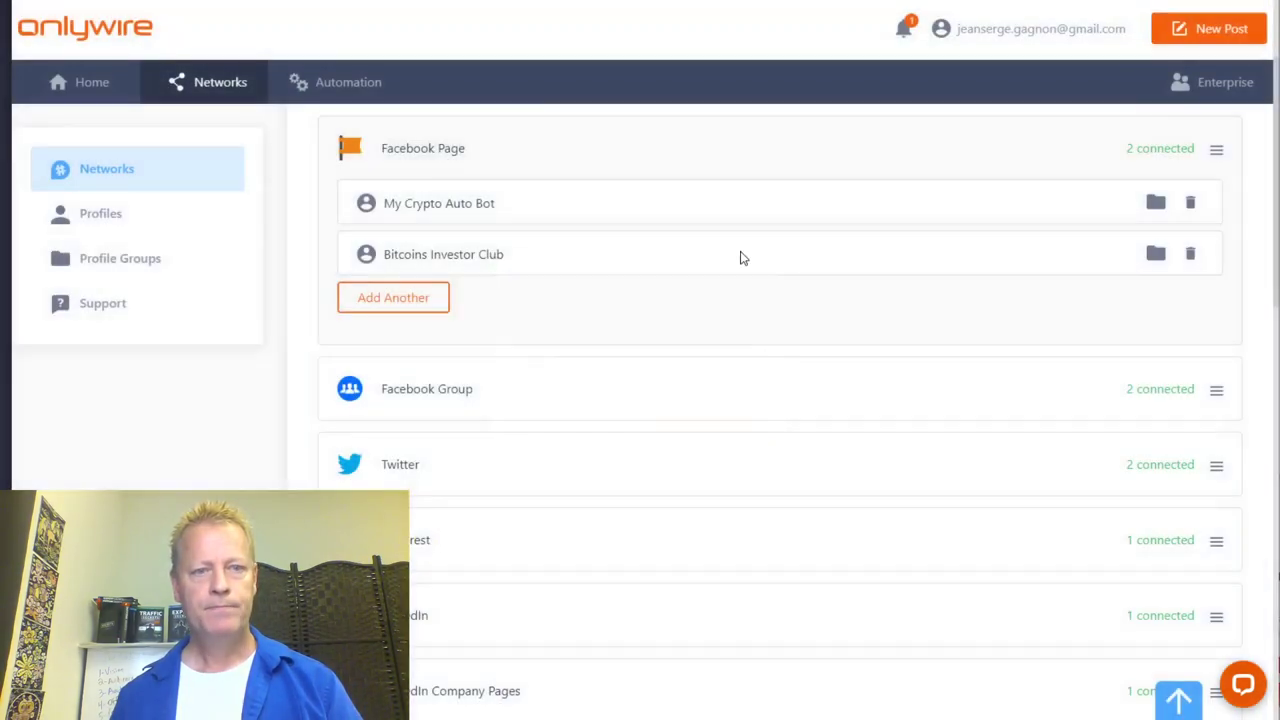
pyautogui.click(1190, 202)
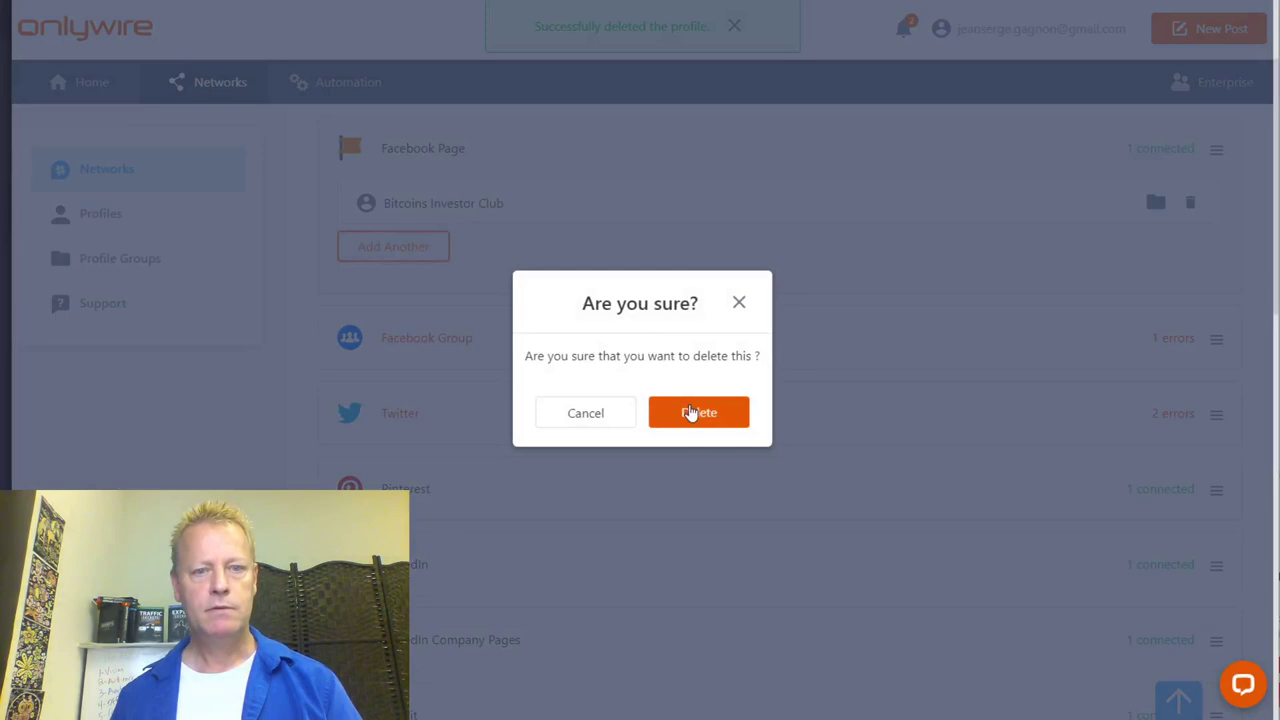
pyautogui.click(692, 413)
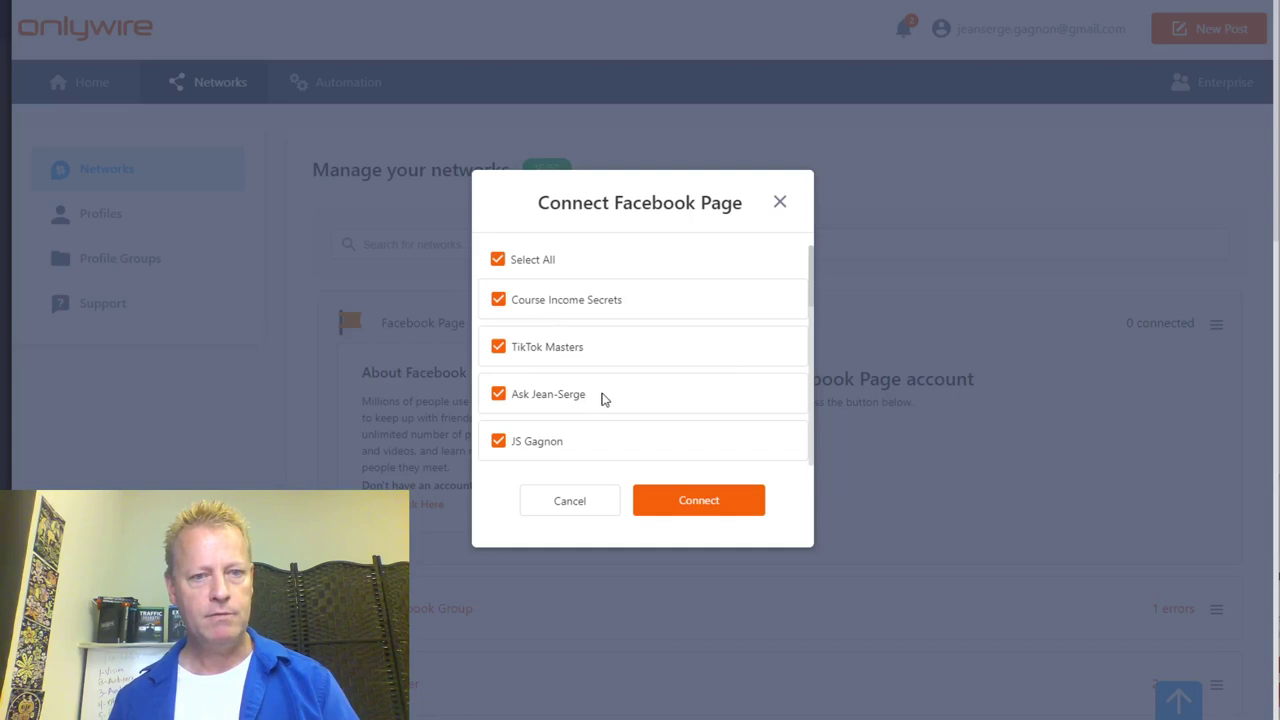
# Review the available Facebook pages and connect all of them
pyautogui.scroll(-1, 595, 395)
pyautogui.scroll(-2, 536, 404)
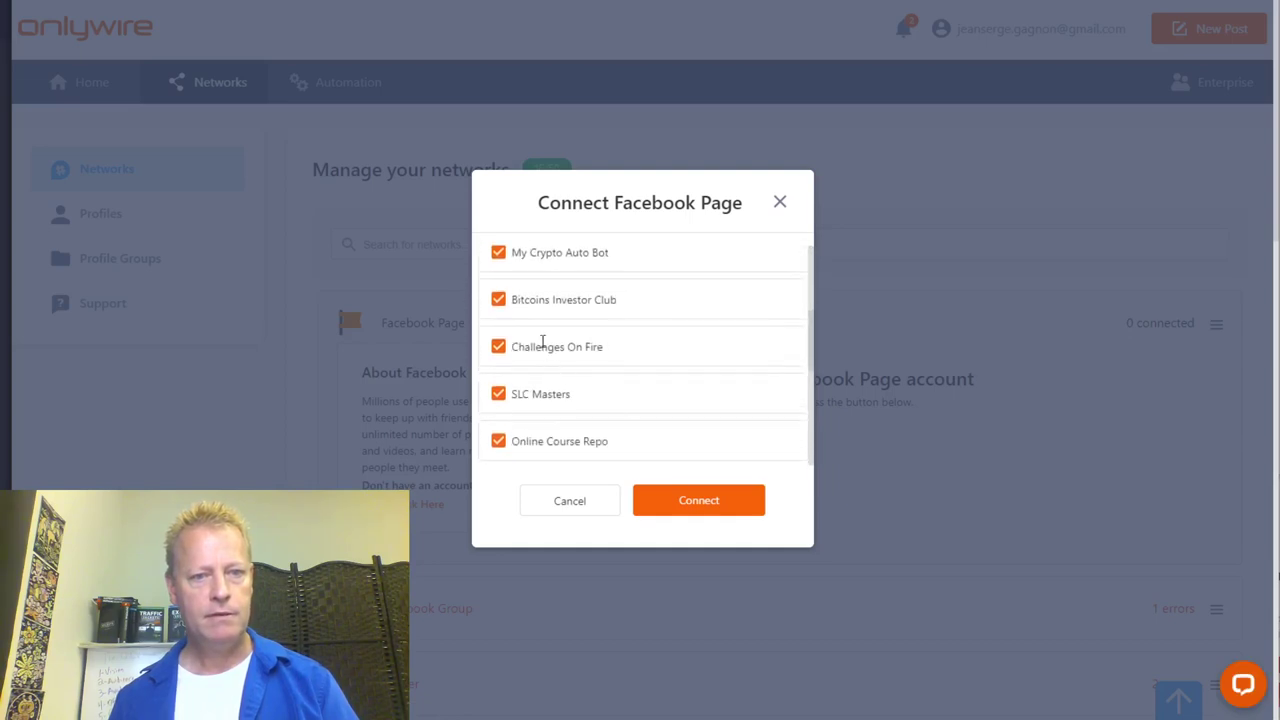
pyautogui.scroll(-4, 600, 340)
pyautogui.click(702, 502)
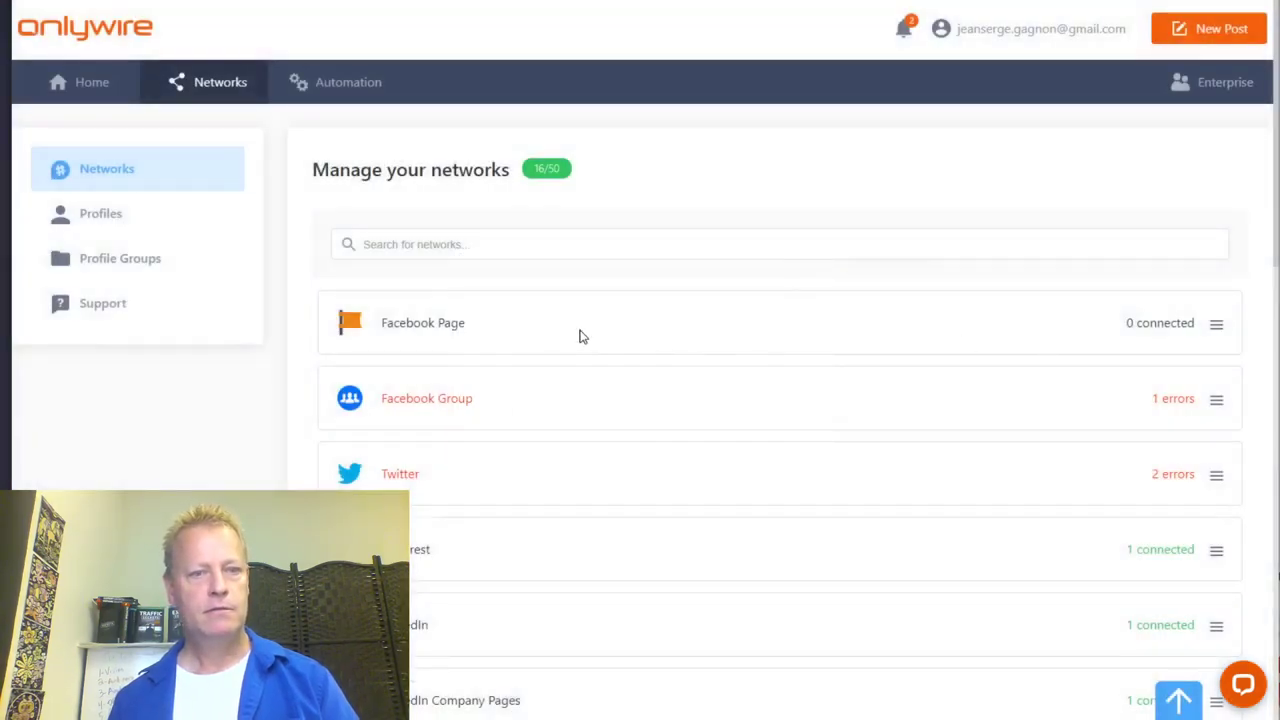
# Examine the newly connected Facebook pages and check the connection status of the other networks
pyautogui.click(582, 336)
pyautogui.click(623, 160)
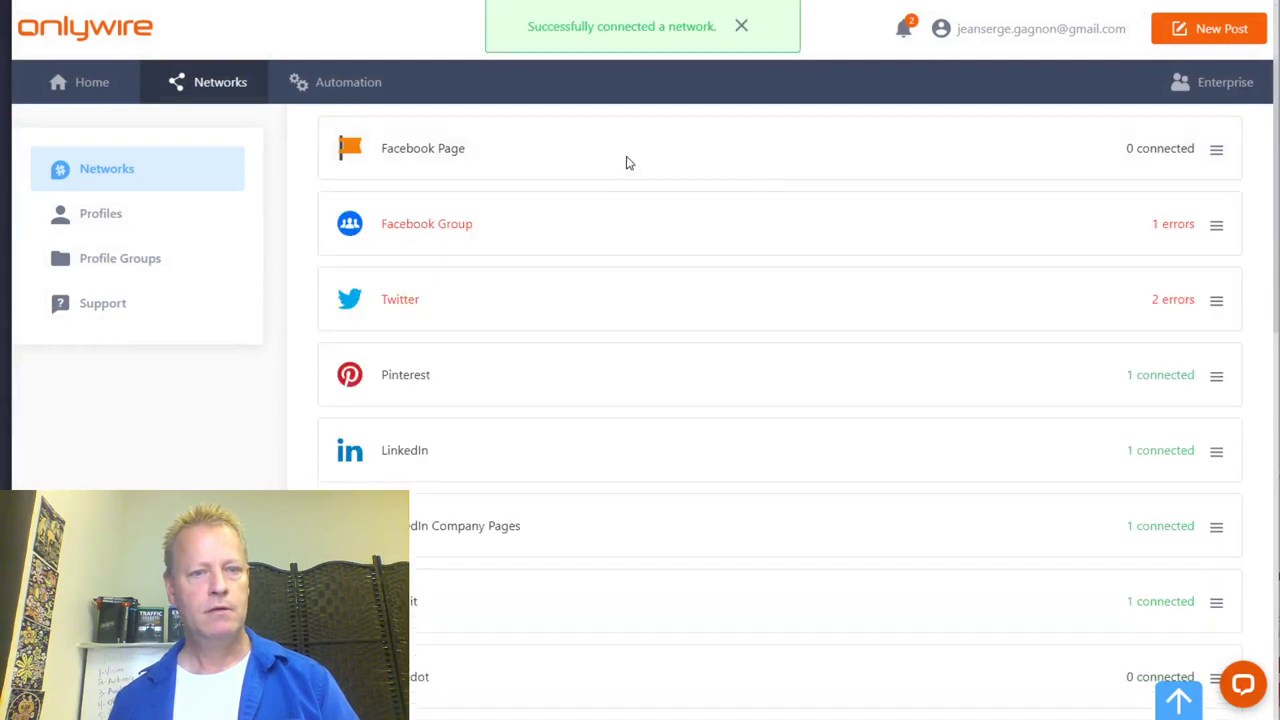
pyautogui.scroll(2, 686, 442)
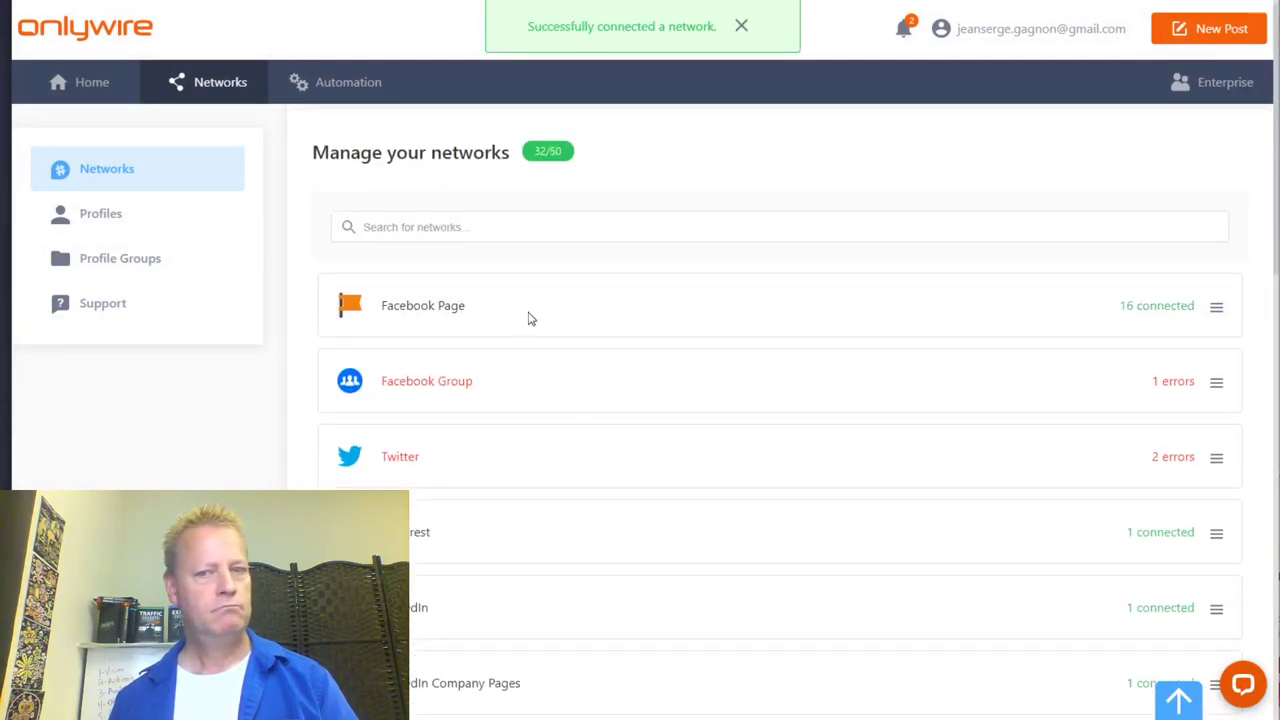
pyautogui.click(1050, 307)
pyautogui.scroll(-3, 826, 403)
pyautogui.scroll(4, 826, 403)
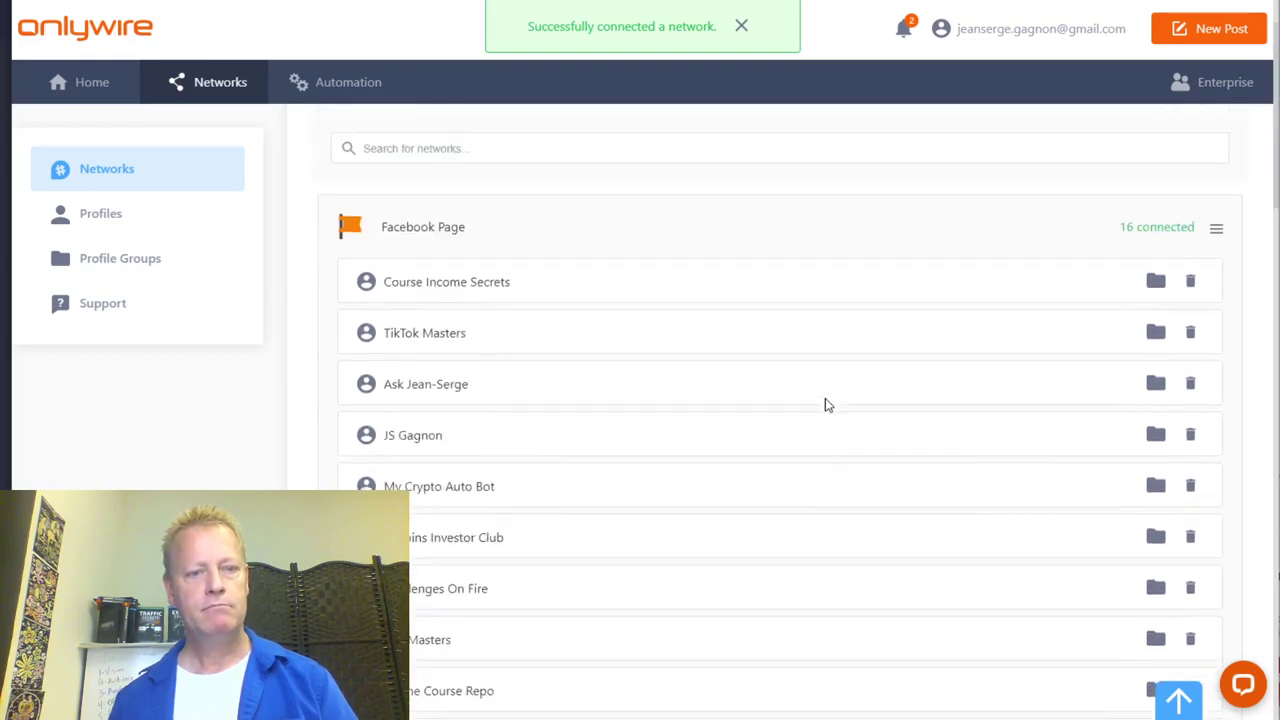
pyautogui.click(614, 233)
pyautogui.scroll(1, 782, 503)
pyautogui.scroll(-7, 782, 503)
pyautogui.scroll(-4, 782, 503)
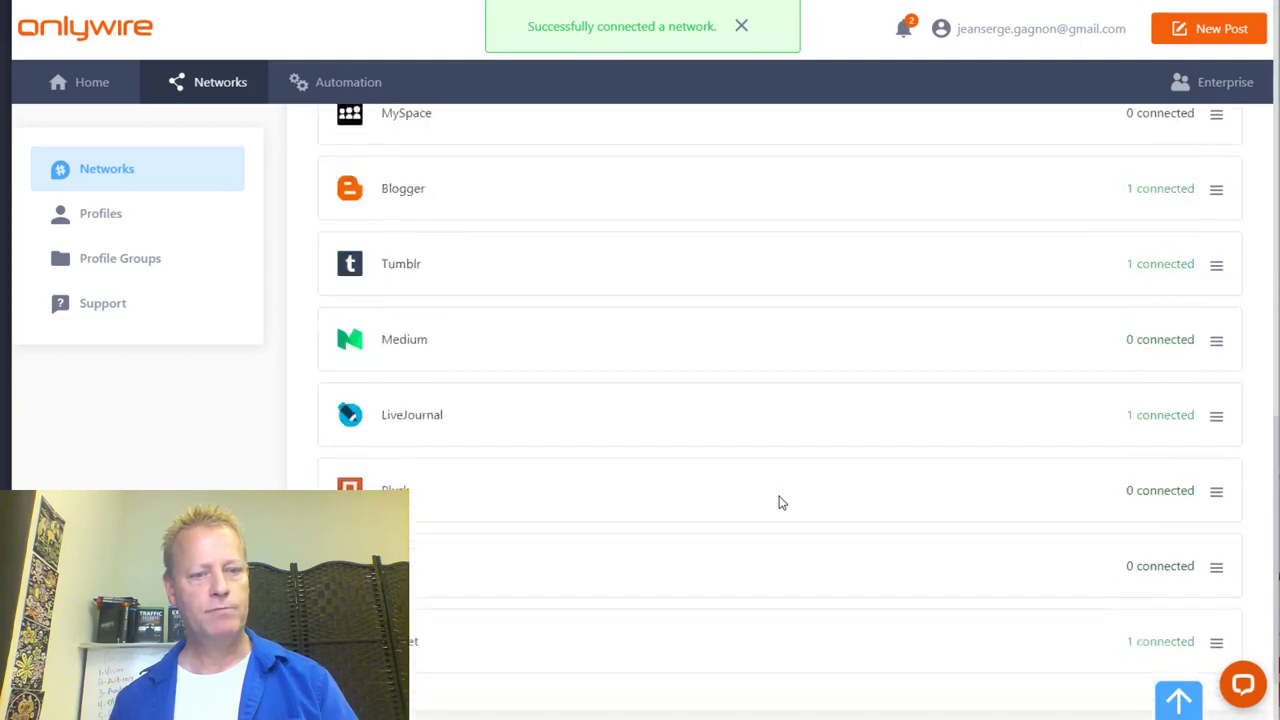
pyautogui.scroll(8, 782, 503)
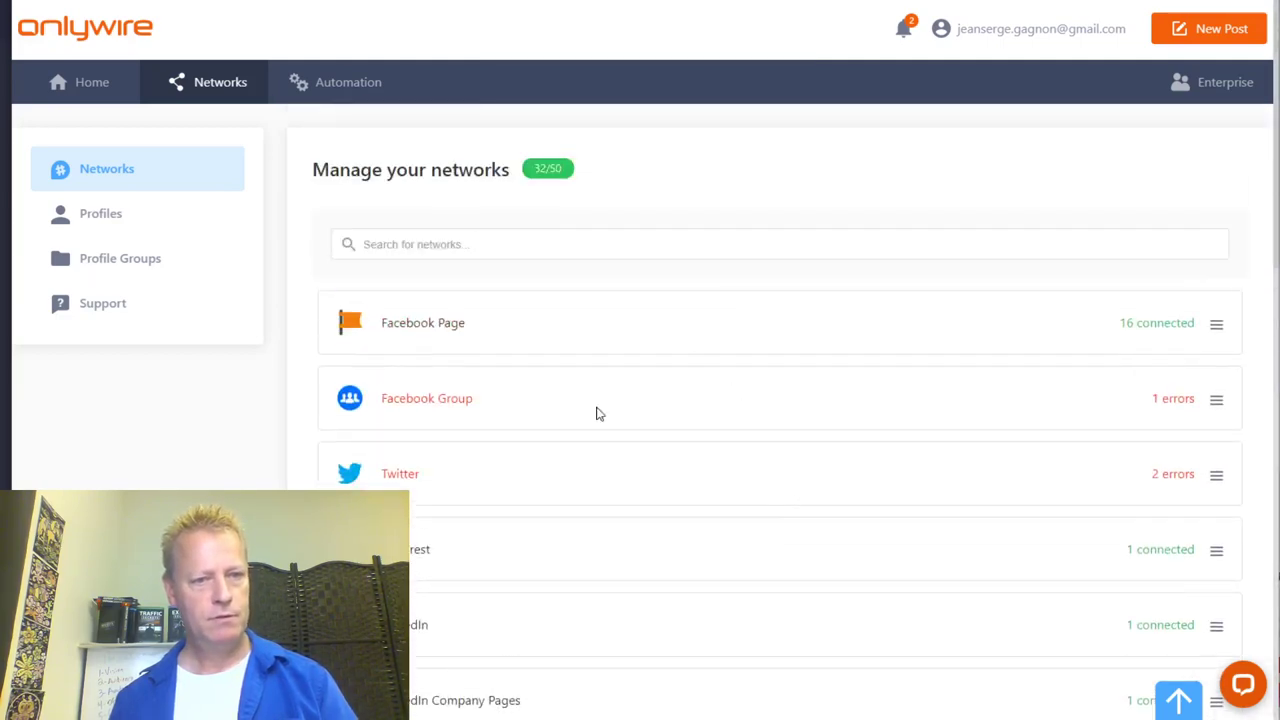
# Delete the My Crypto Auto Bot group and the mastermind group from the connected Facebook Group network
pyautogui.click(580, 406)
pyautogui.click(1189, 256)
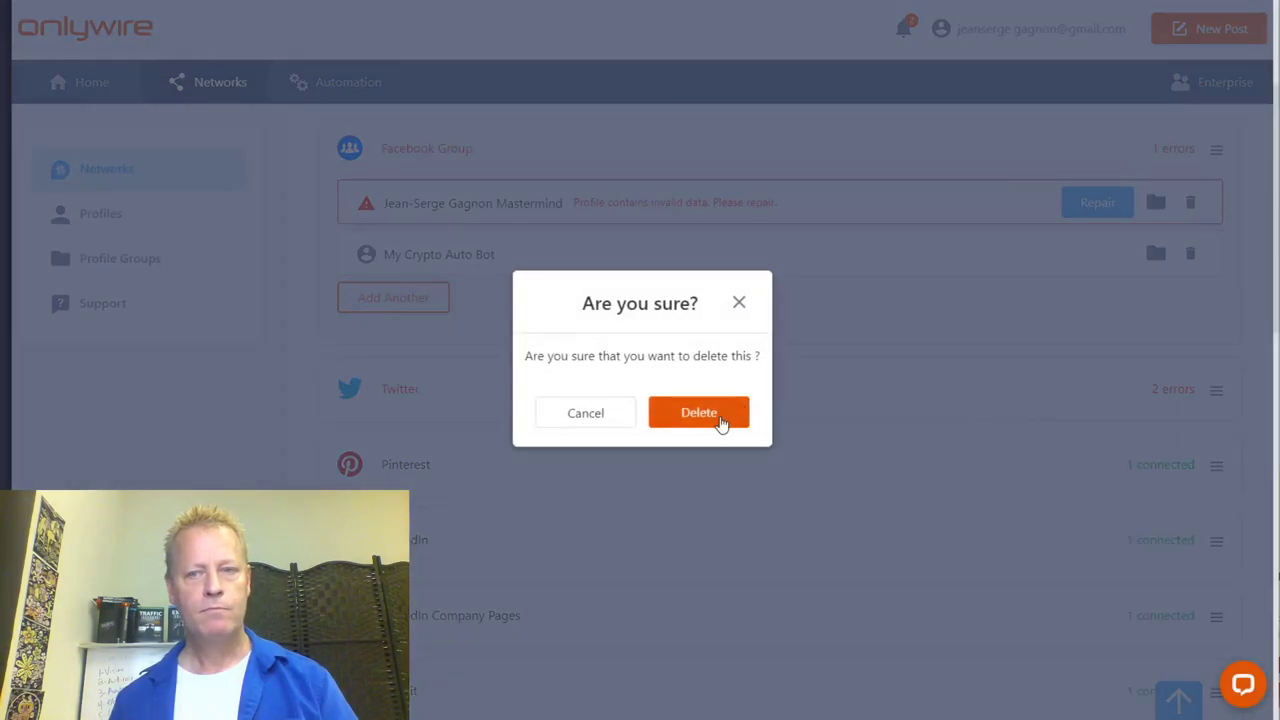
pyautogui.click(719, 420)
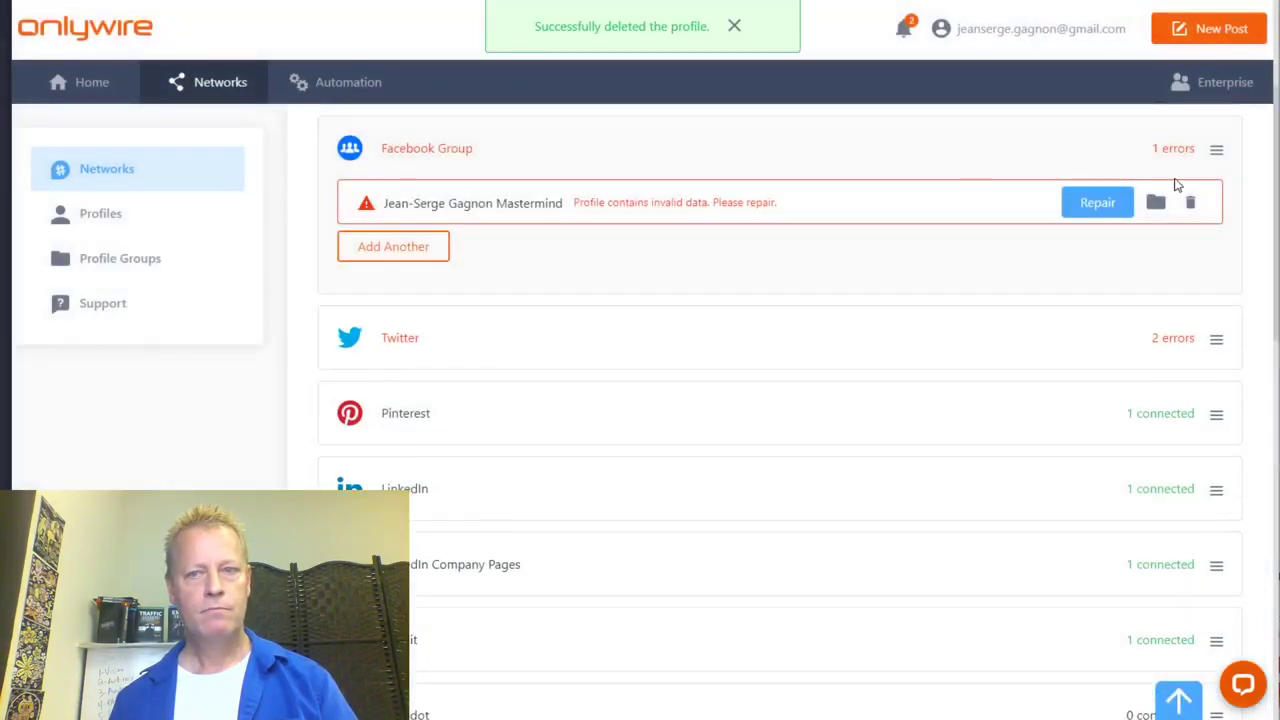
pyautogui.click(1190, 202)
pyautogui.click(706, 424)
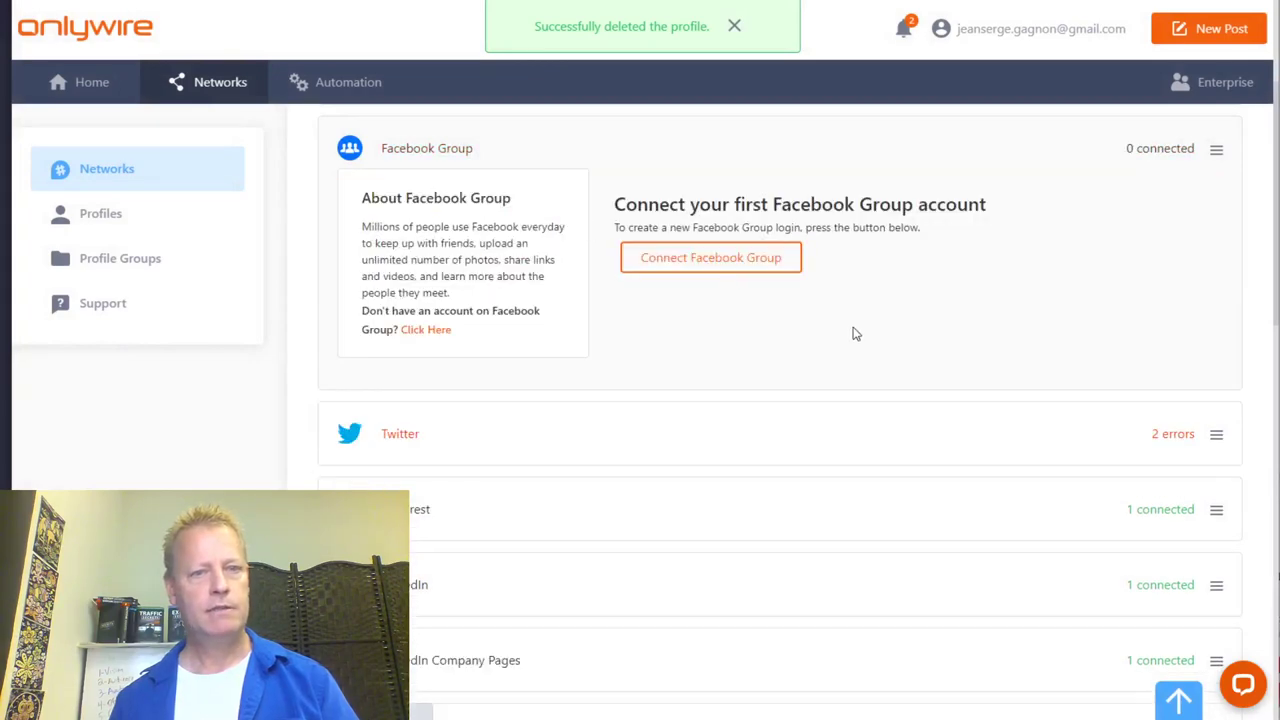
# Start connecting Facebook groups, skim the available groups and deselect all of them
pyautogui.click(700, 260)
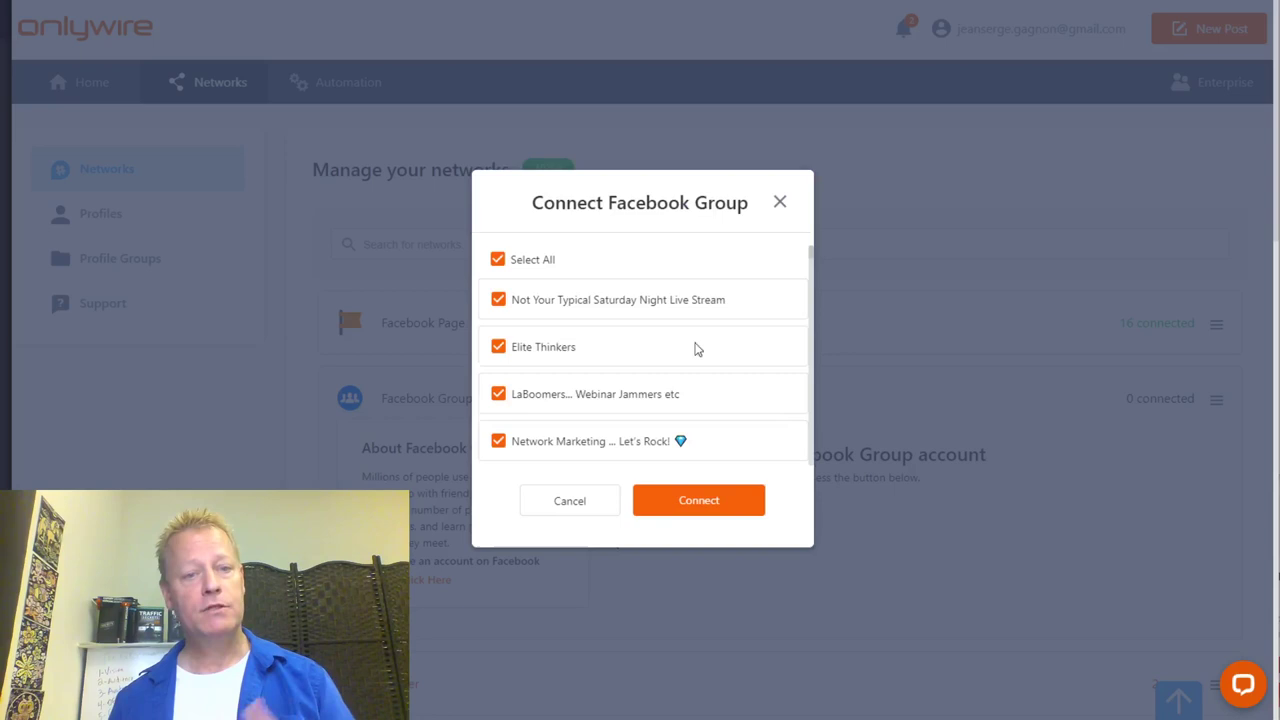
pyautogui.scroll(-10, 588, 345)
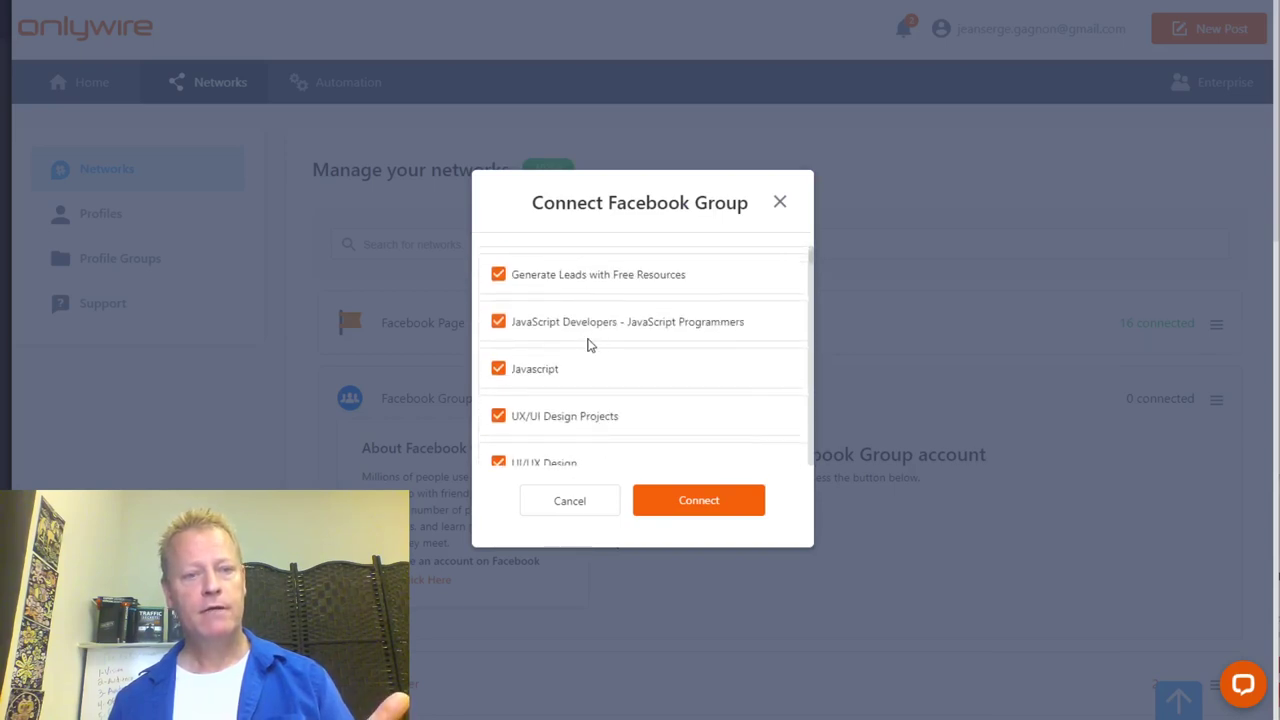
pyautogui.scroll(-8, 588, 345)
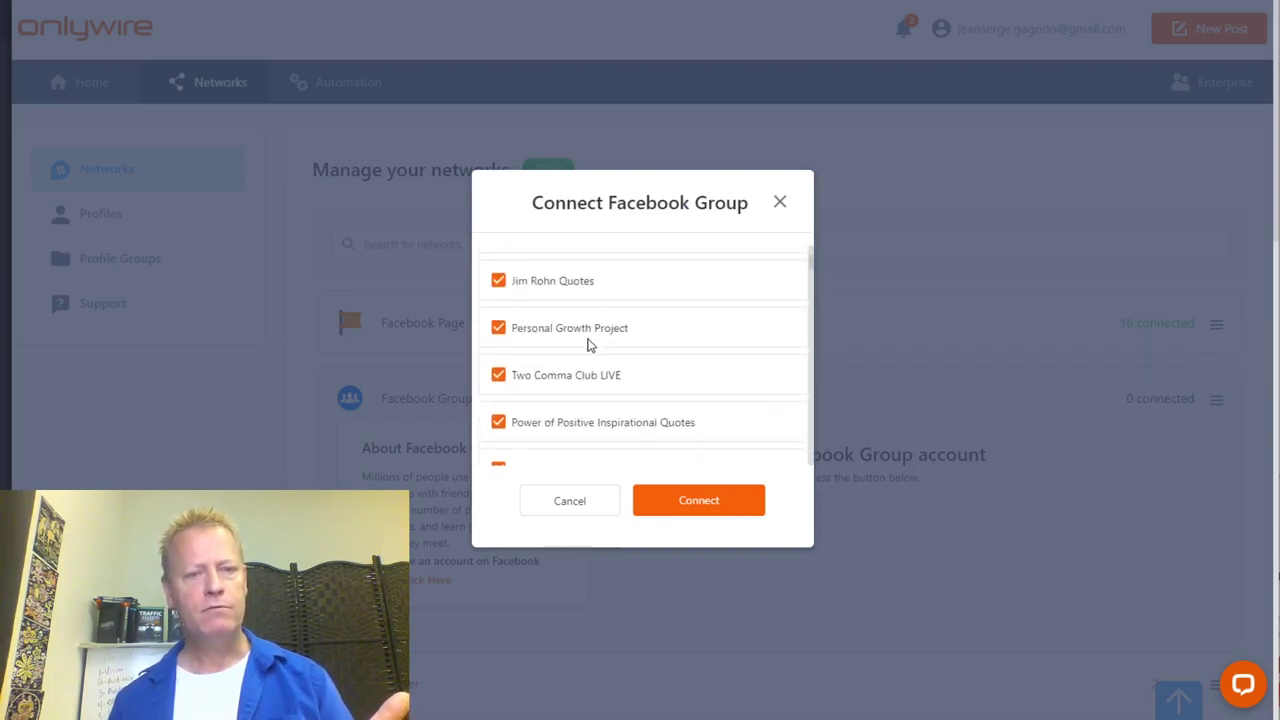
pyautogui.scroll(-10, 588, 345)
pyautogui.scroll(20, 588, 345)
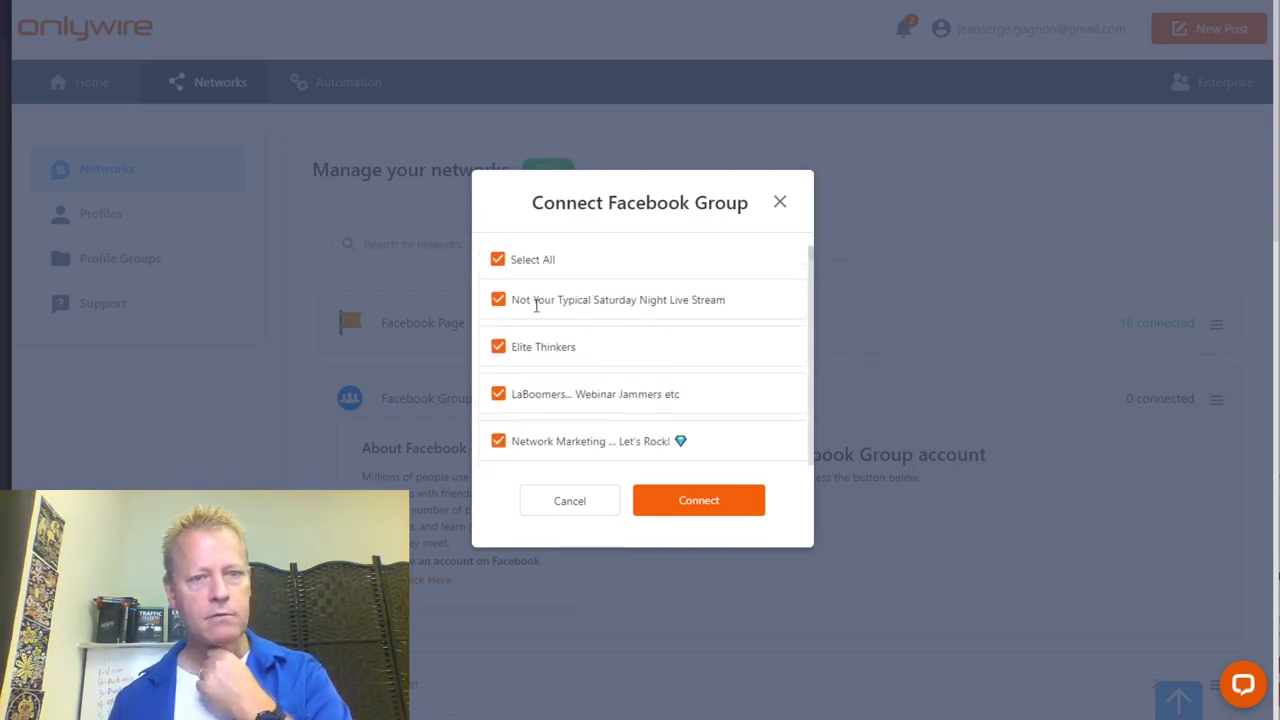
pyautogui.click(497, 260)
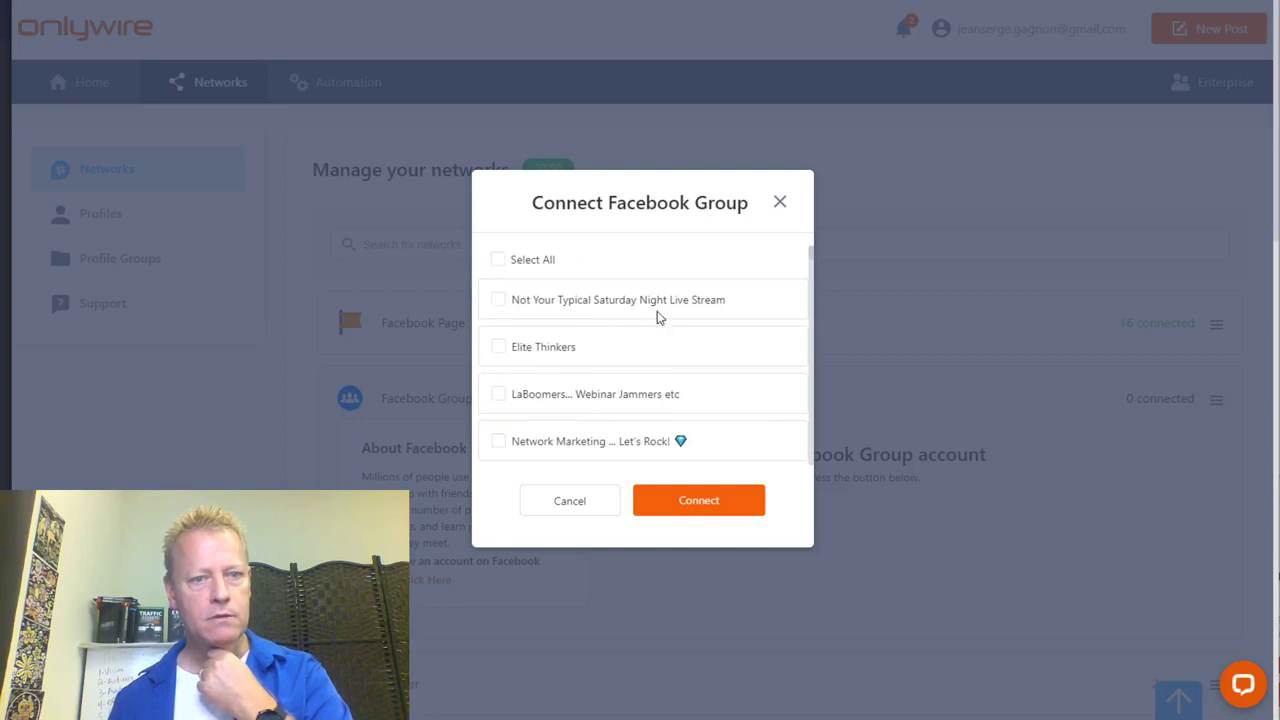
# Examine the list of available Facebook groups to find the ones worth connecting
pyautogui.scroll(-2, 641, 417)
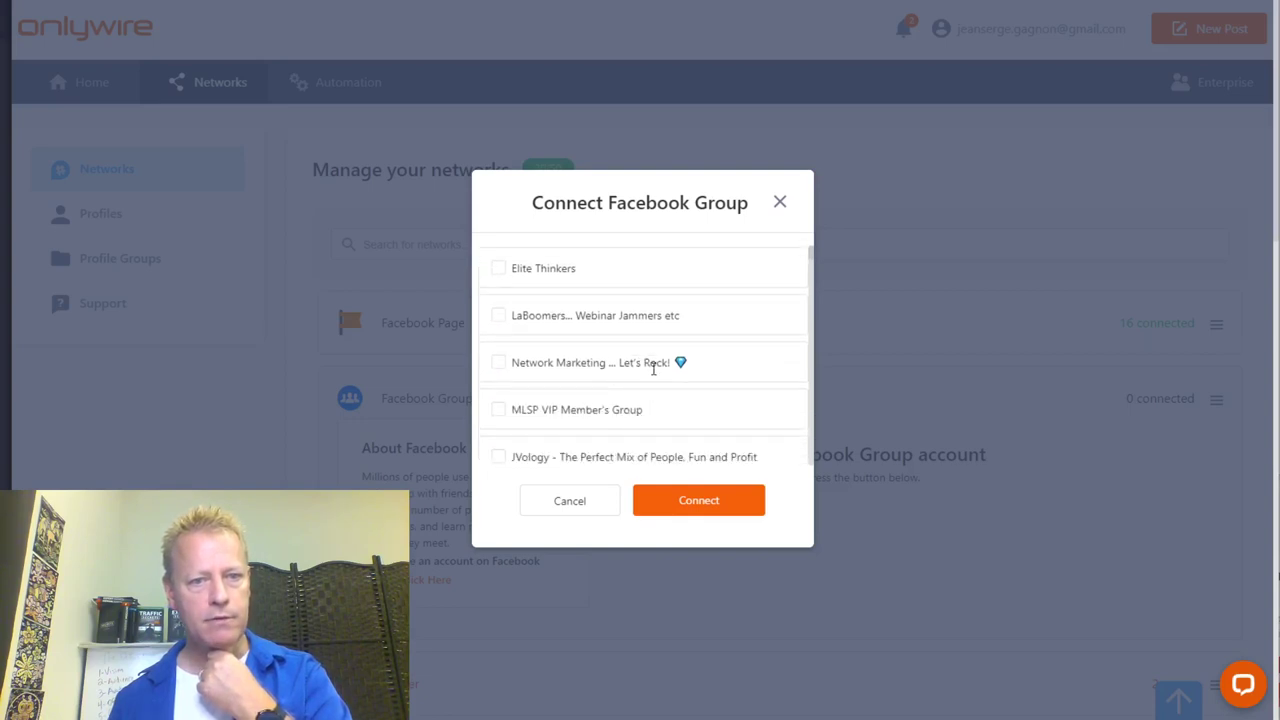
pyautogui.scroll(-3, 604, 409)
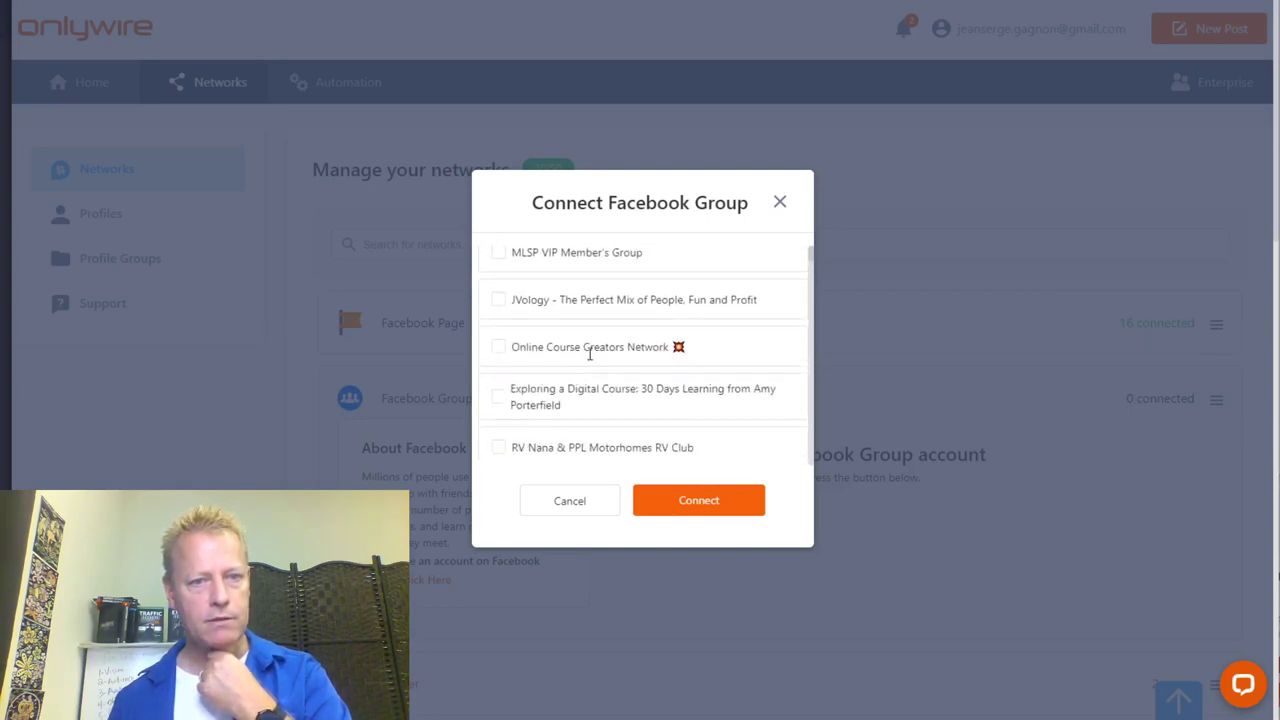
pyautogui.scroll(-2, 600, 368)
pyautogui.scroll(-2, 582, 386)
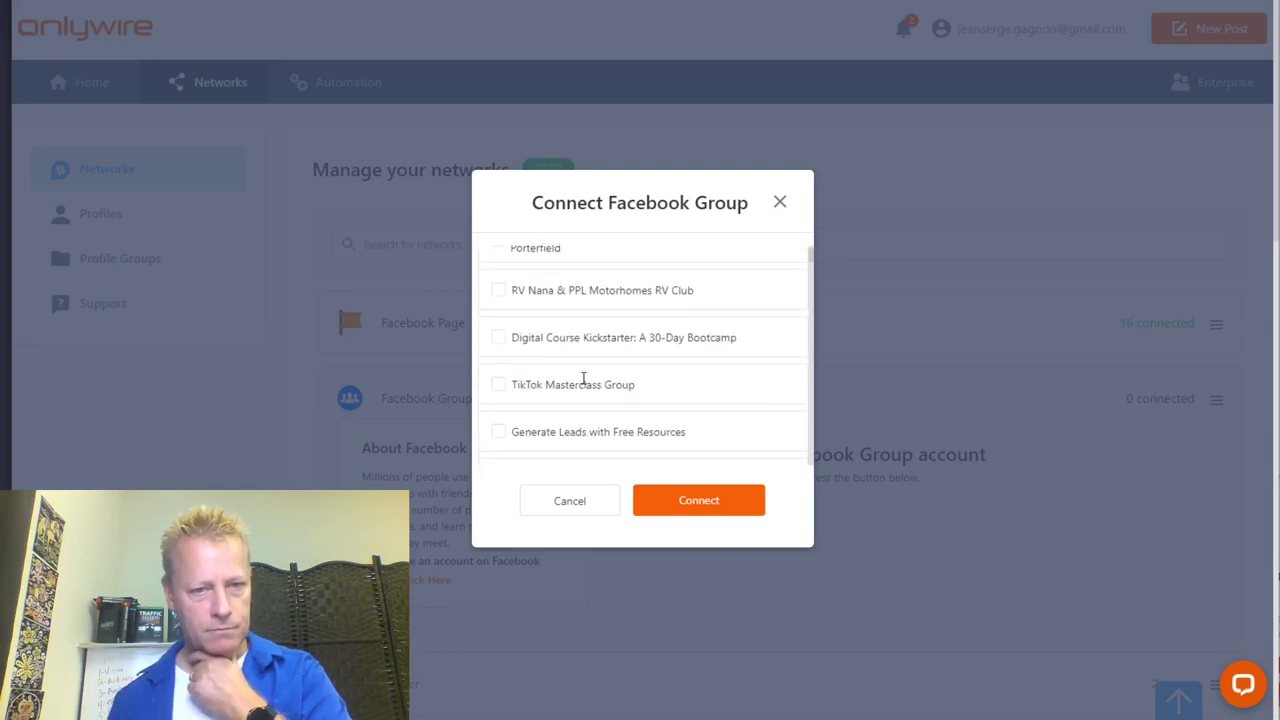
pyautogui.scroll(-2, 585, 340)
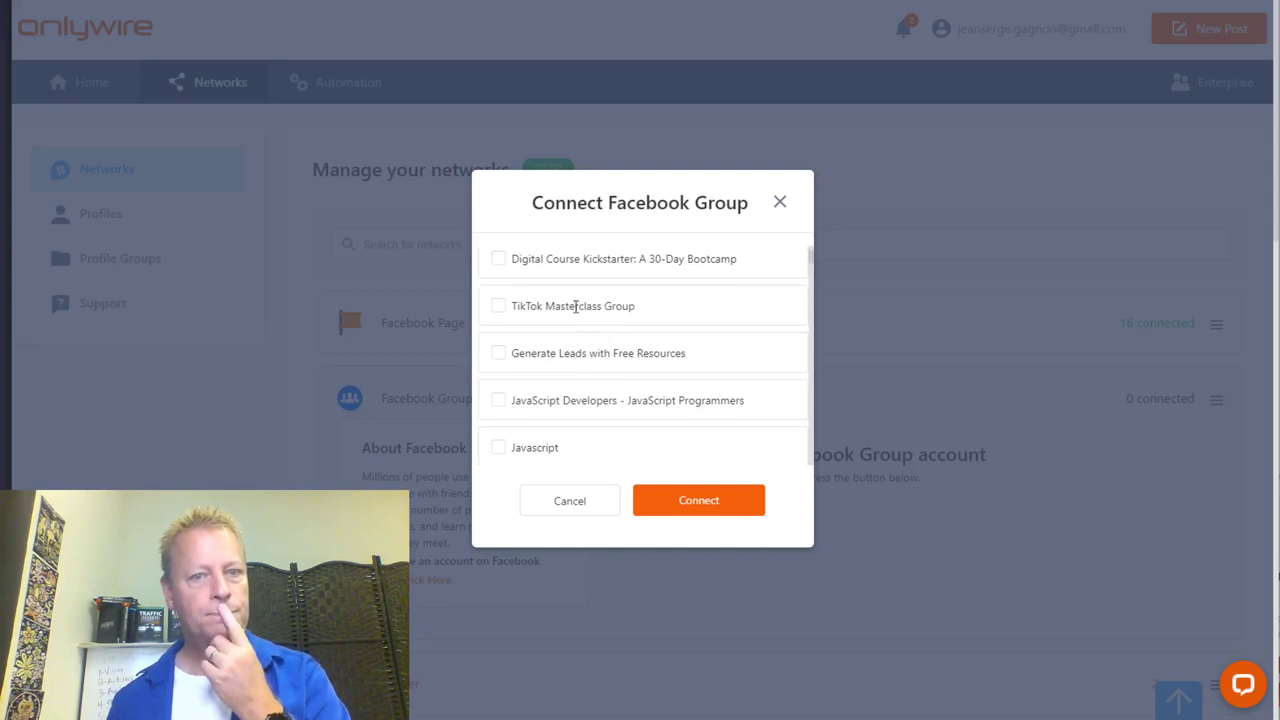
pyautogui.scroll(-2, 592, 379)
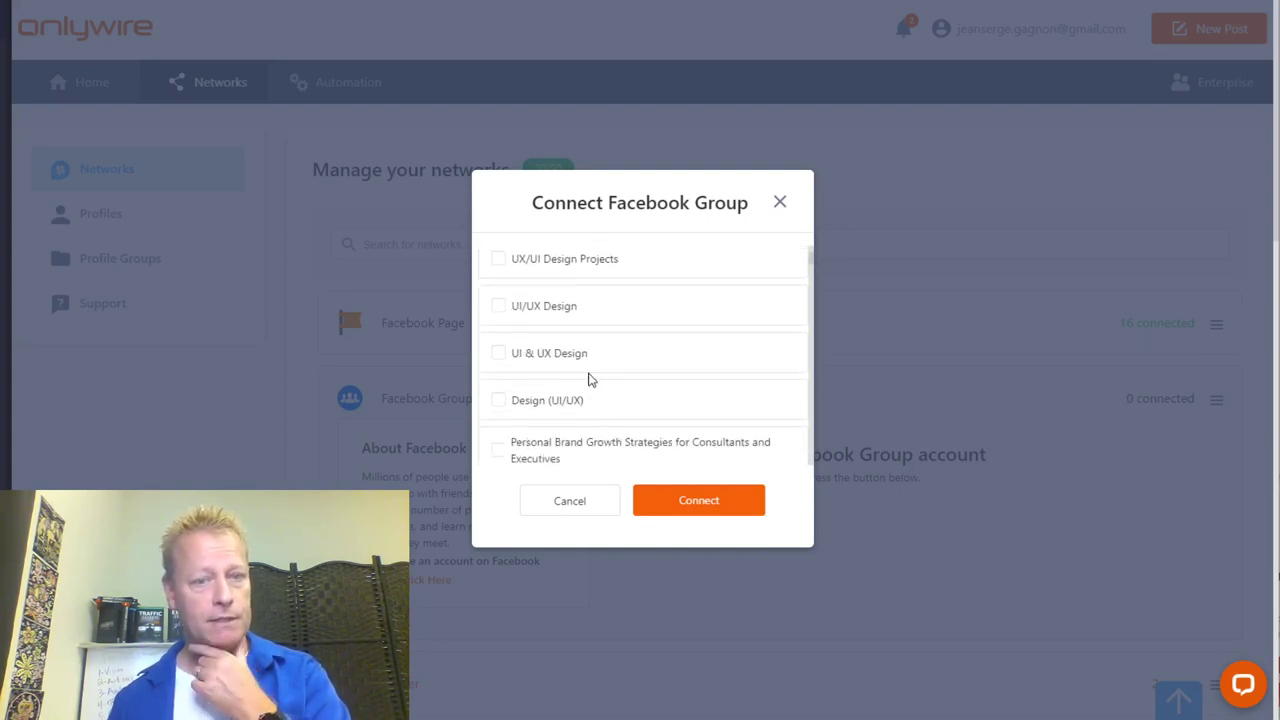
pyautogui.scroll(-3, 610, 384)
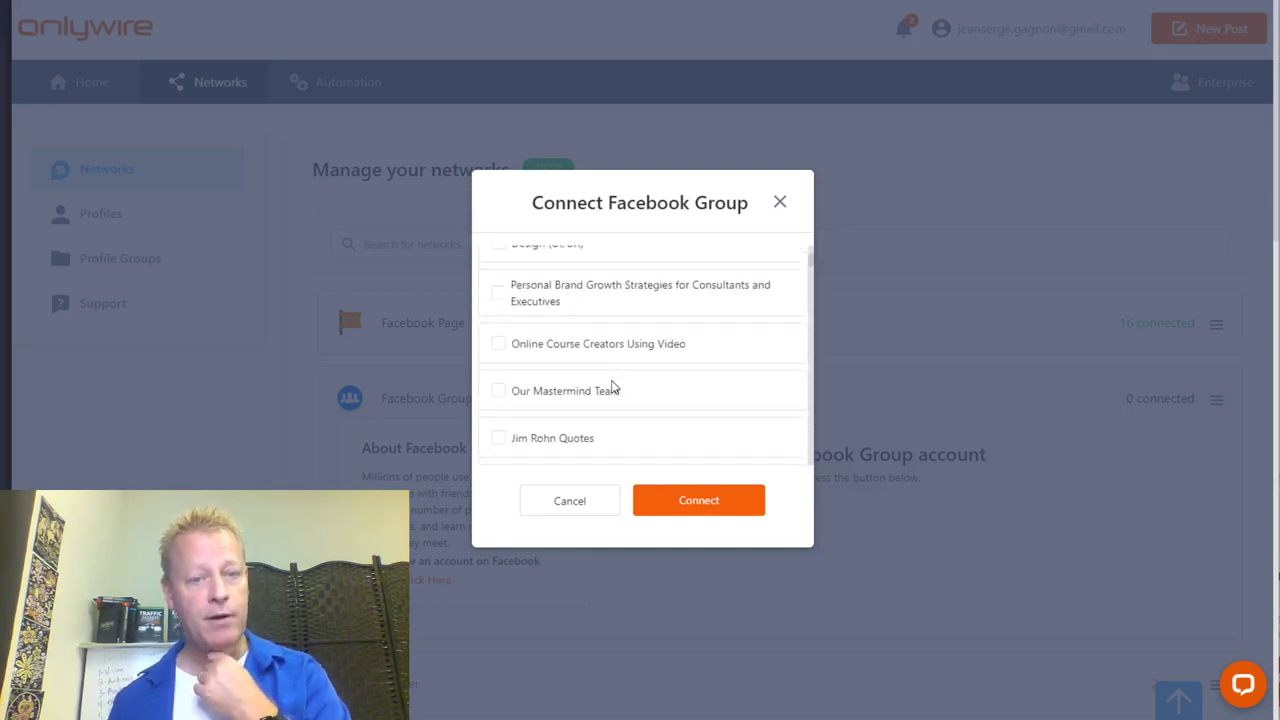
pyautogui.scroll(2, 605, 388)
pyautogui.scroll(-3, 605, 388)
pyautogui.scroll(-2, 605, 387)
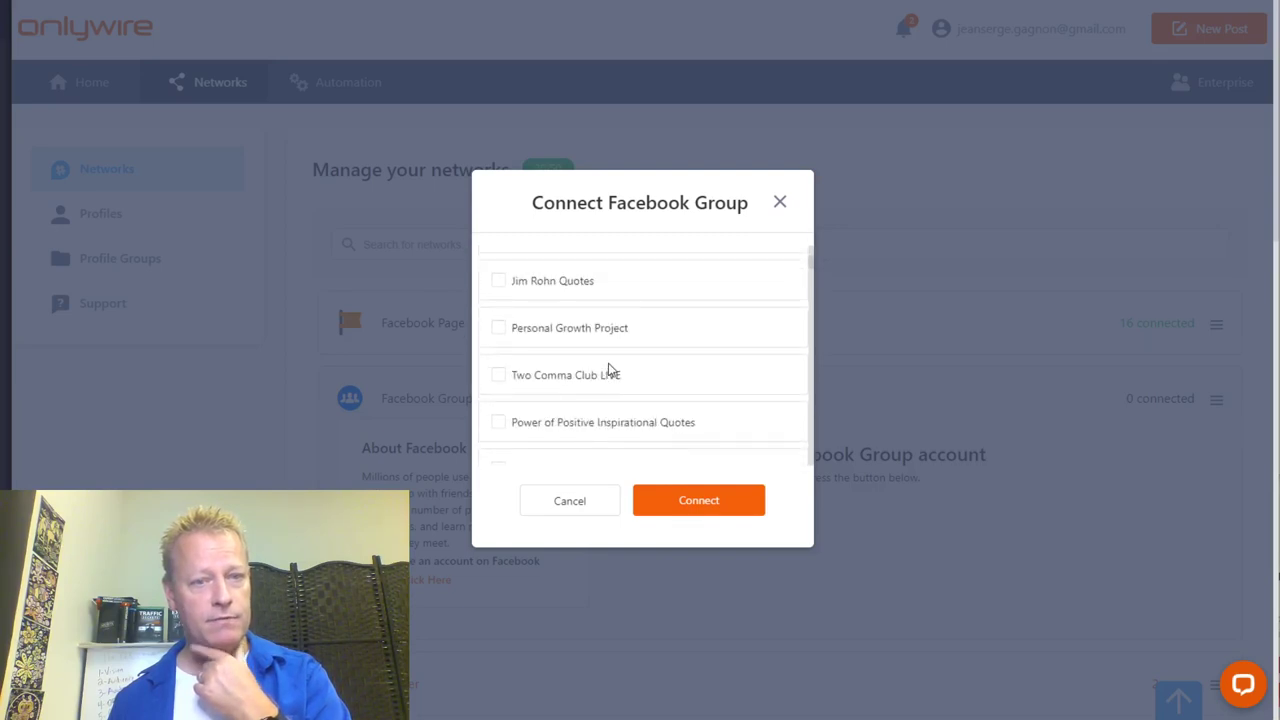
pyautogui.scroll(2, 610, 369)
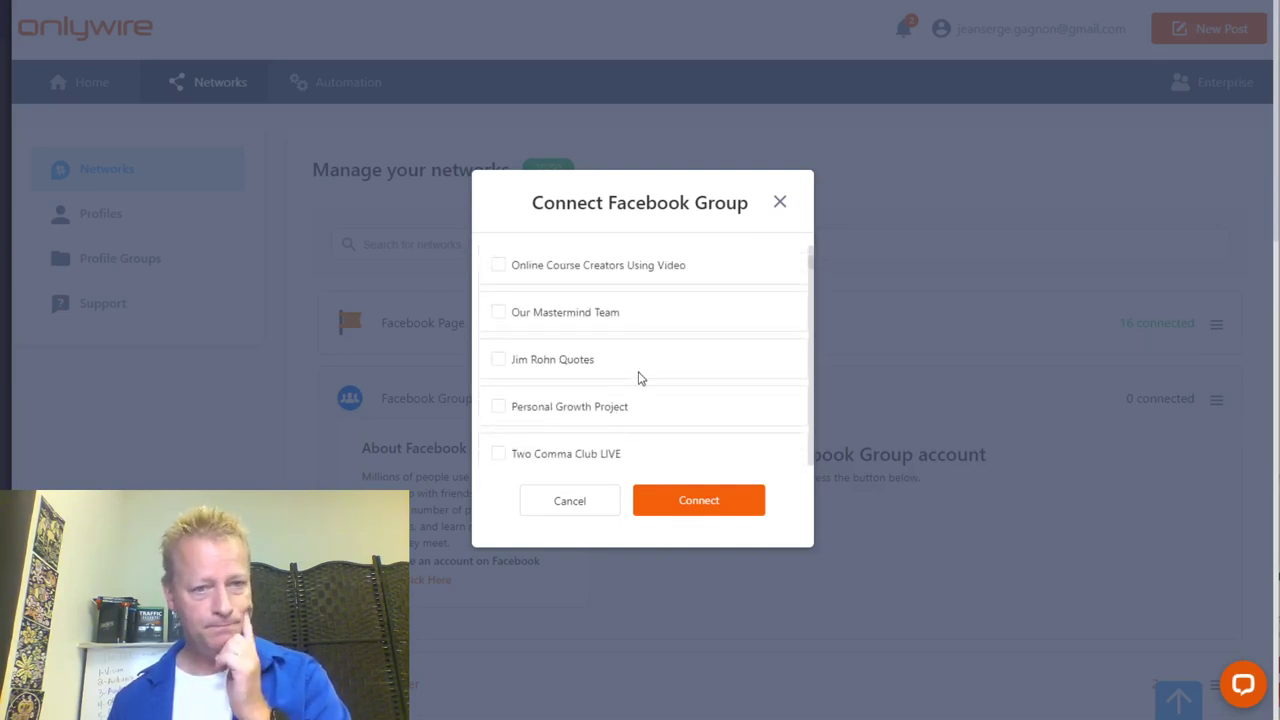
pyautogui.scroll(-6, 640, 380)
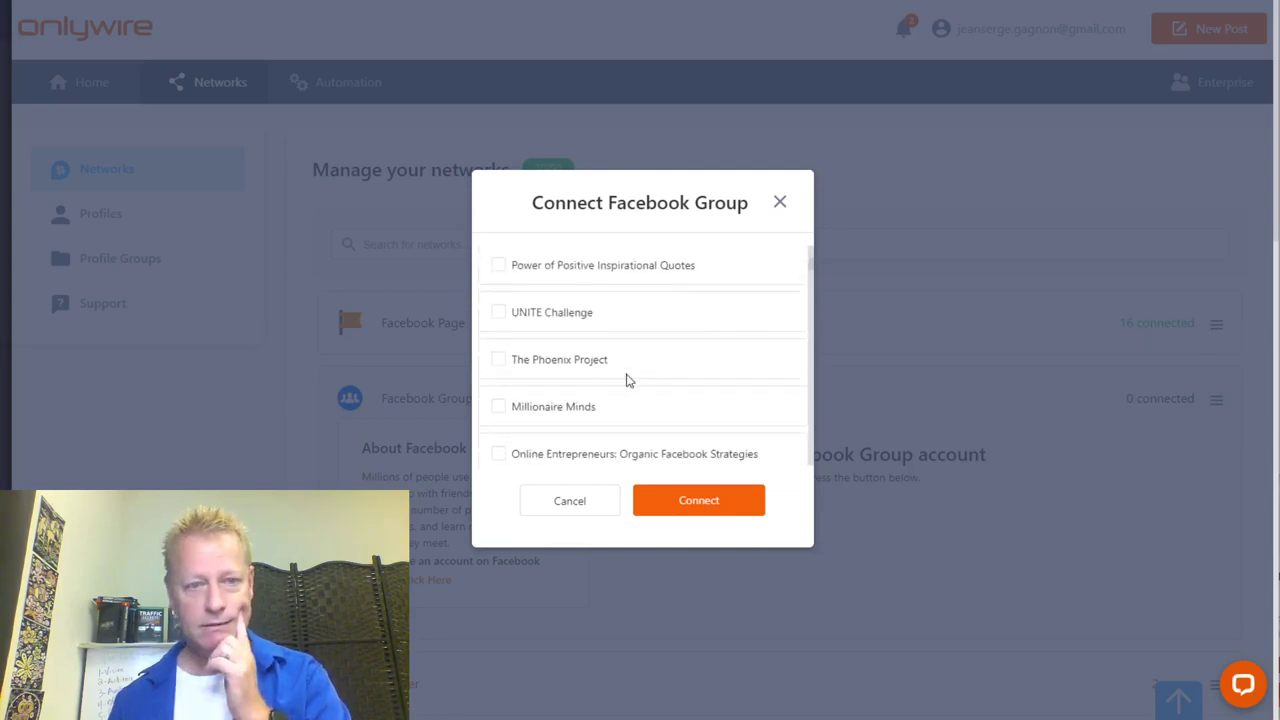
pyautogui.scroll(-2, 640, 385)
pyautogui.scroll(-1, 600, 380)
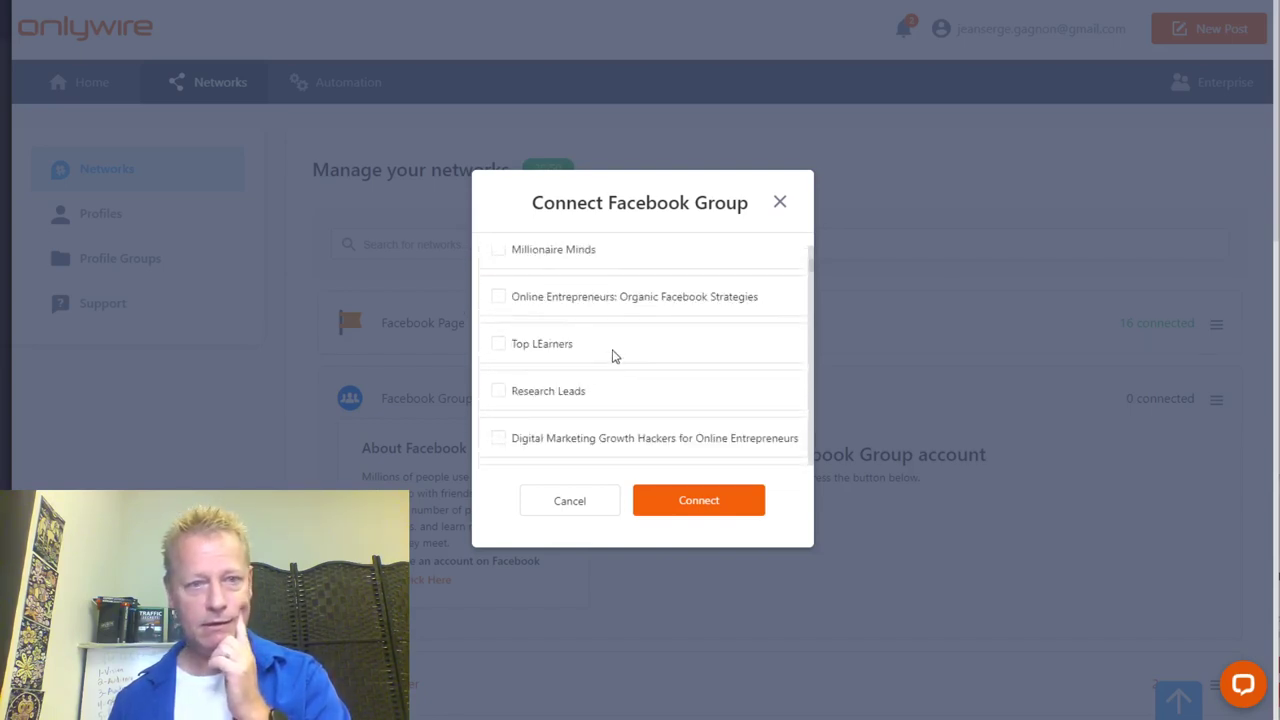
pyautogui.scroll(-2, 640, 405)
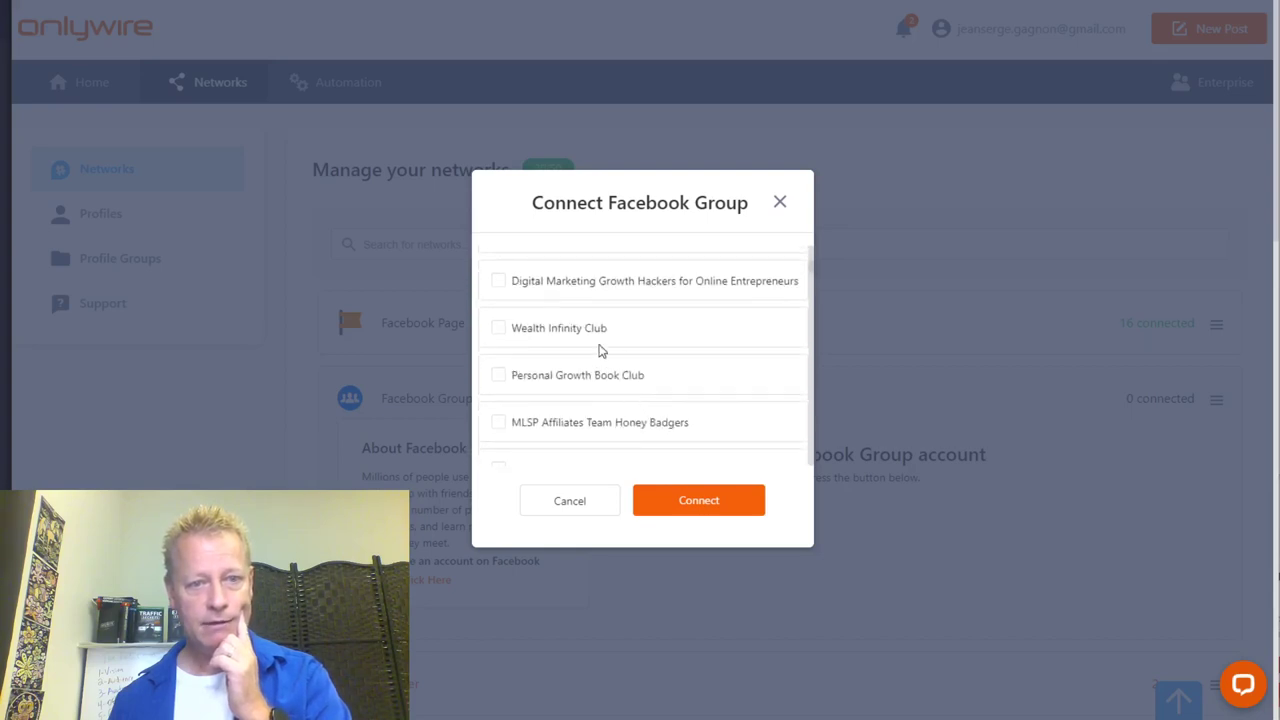
pyautogui.scroll(-5, 627, 376)
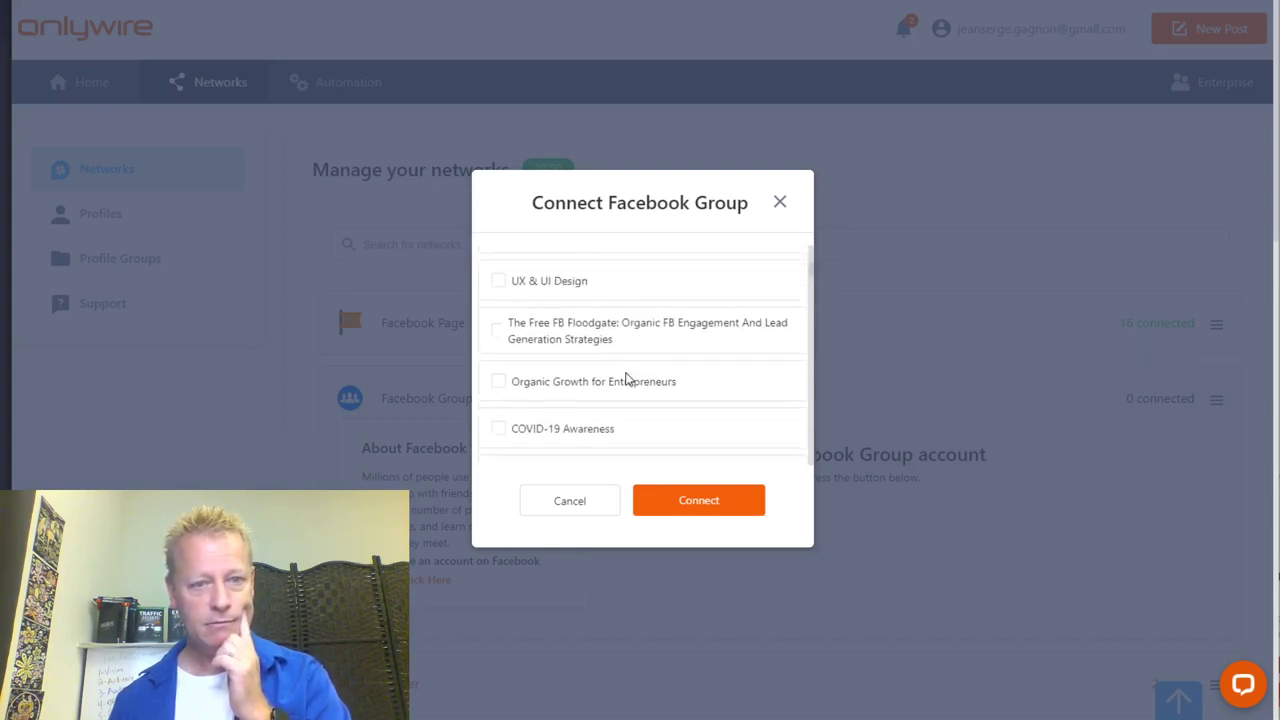
pyautogui.scroll(10, 625, 379)
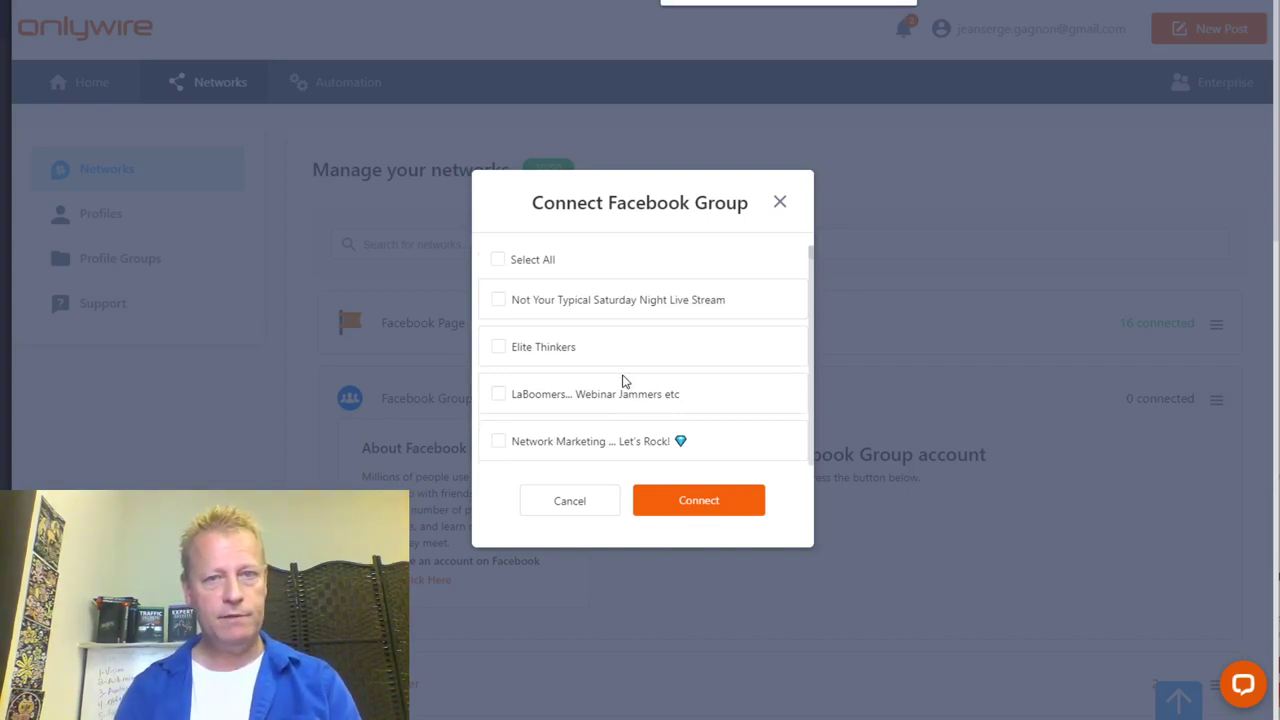
# Find and select the account owner's own Mastermind group and the Become a Master Of Simple group for connection
pyautogui.write('jean')
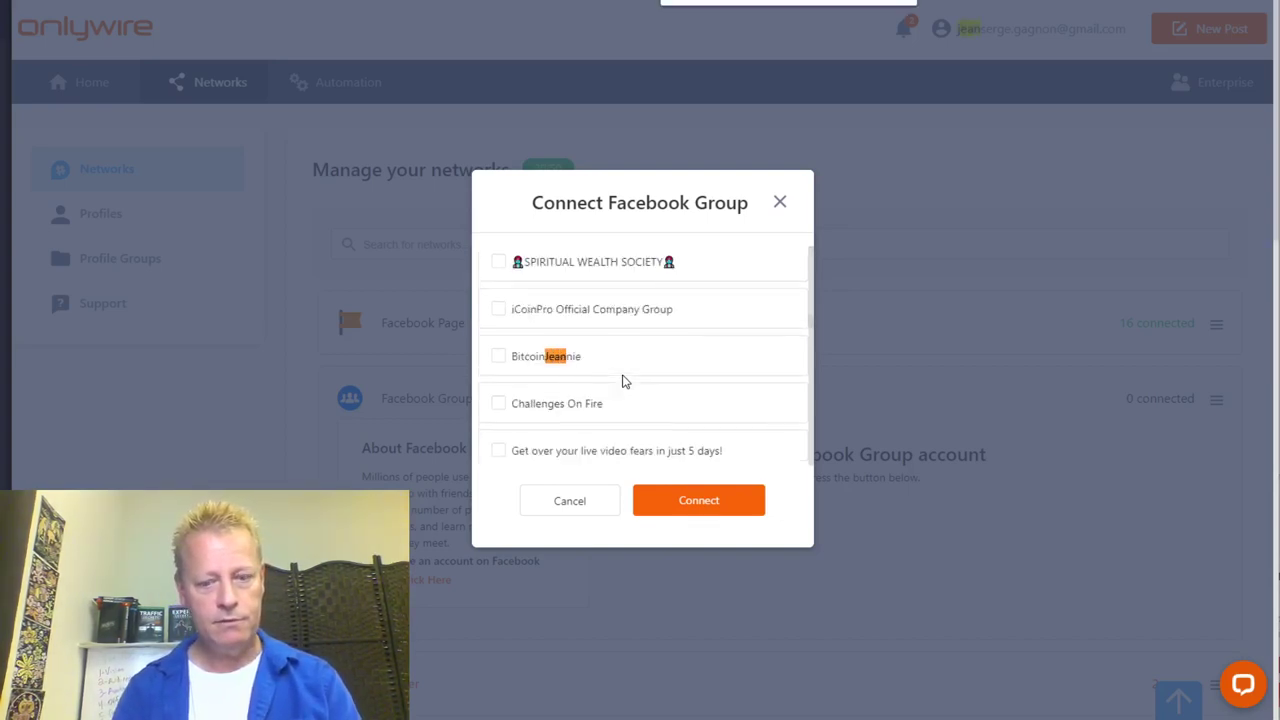
pyautogui.write('-se')
pyautogui.click(509, 364)
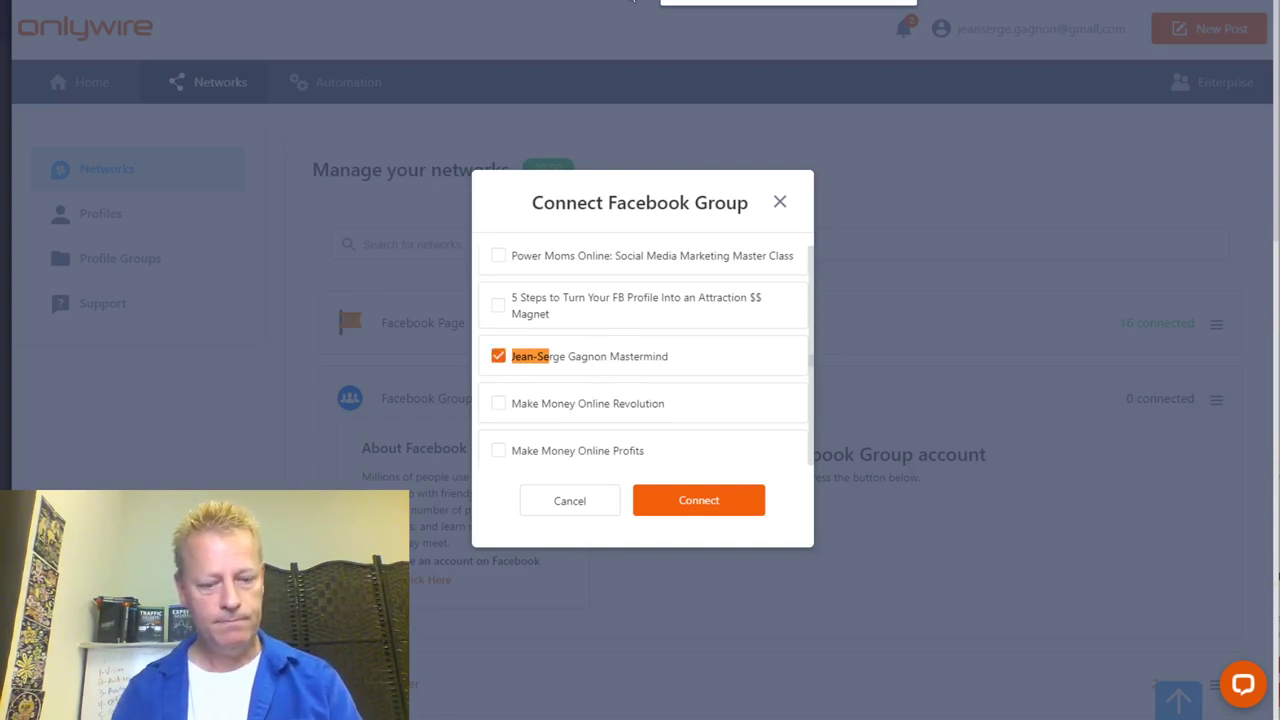
pyautogui.write('master o')
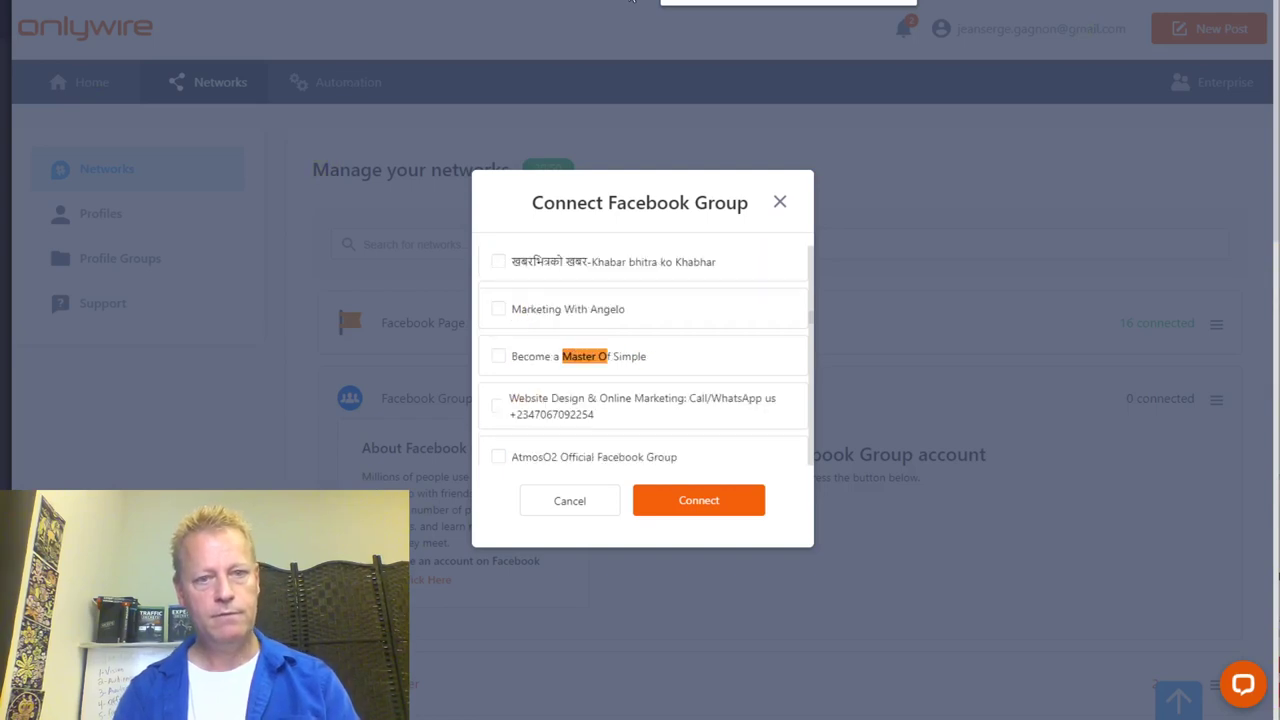
pyautogui.click(499, 360)
# Search the group list for "click e" and select the Click eCourse group
pyautogui.write('cl')
pyautogui.press('Escape')
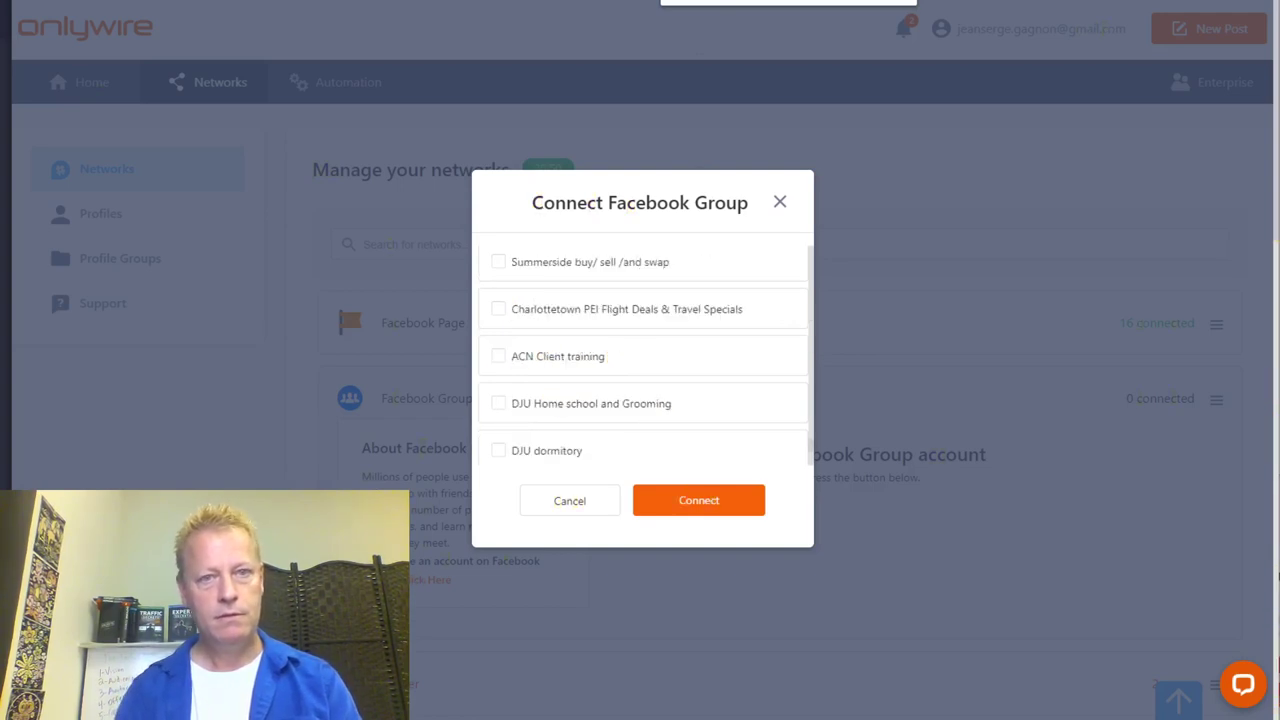
pyautogui.write('ick e')
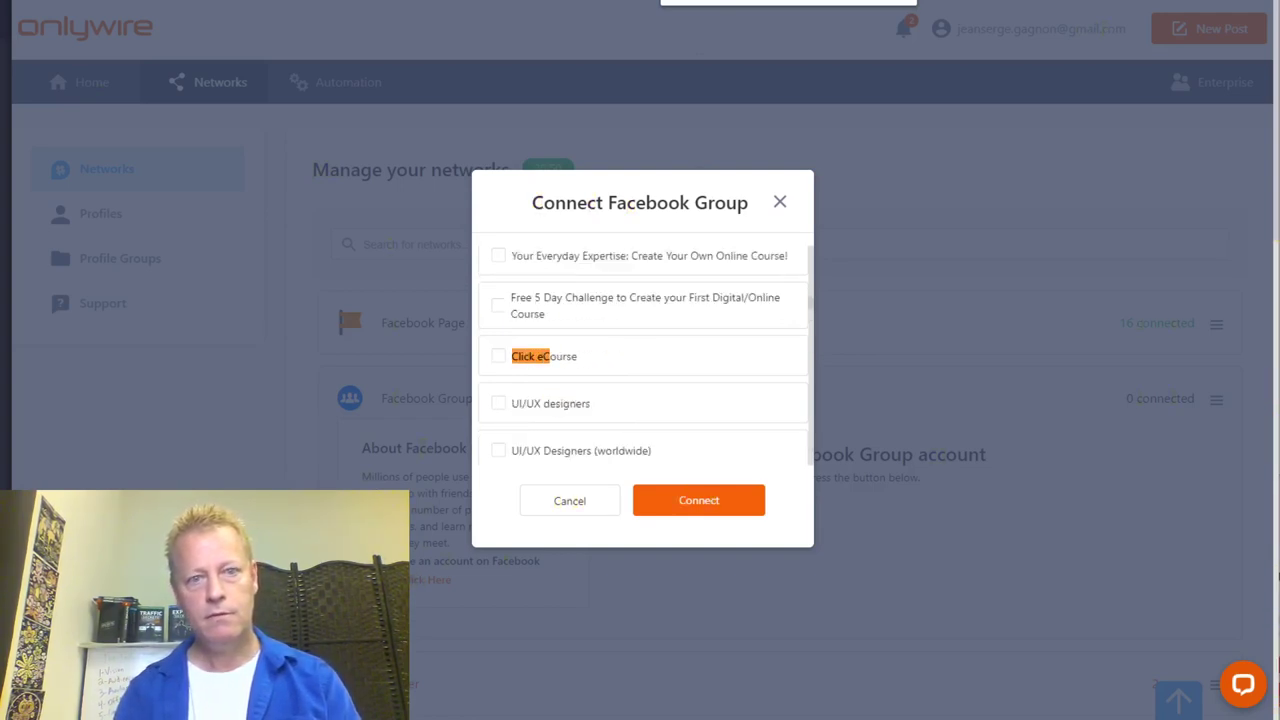
pyautogui.click(499, 357)
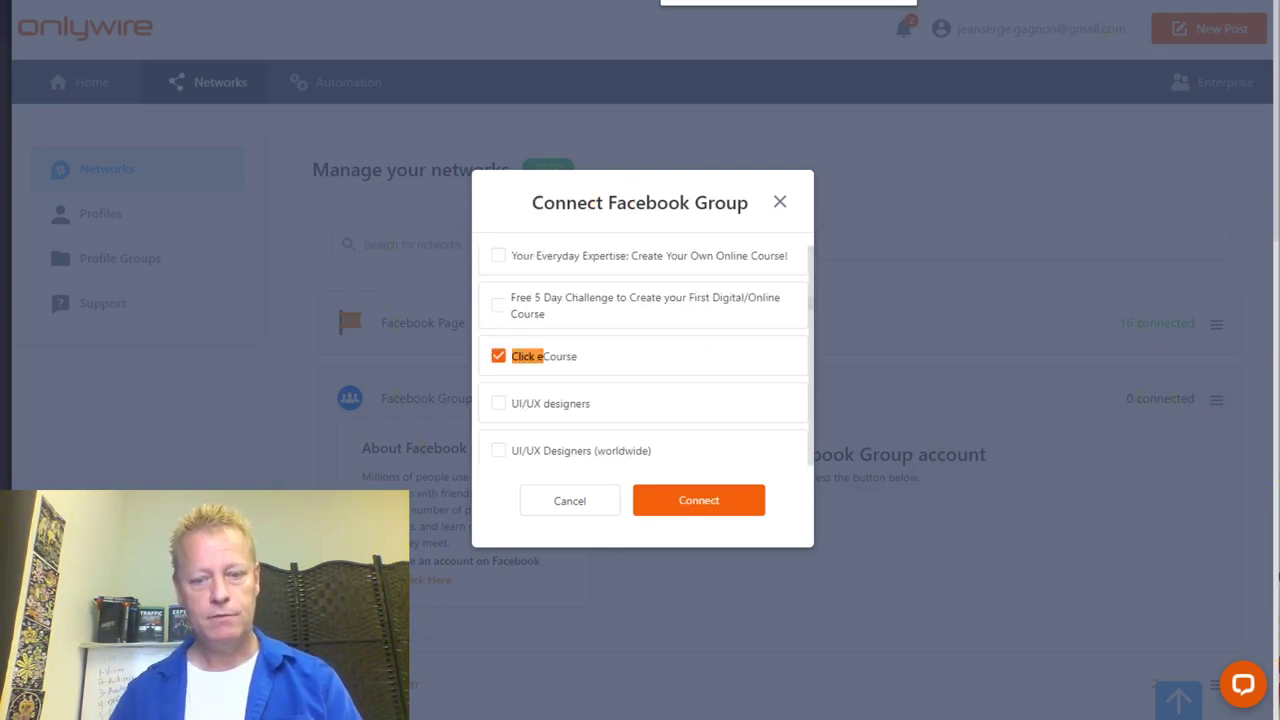
# Search the group list for "course in" and select the Course Income Secrets group
pyautogui.press('BackSpace')
pyautogui.press('BackSpace')
pyautogui.press('BackSpace')
pyautogui.press('BackSpace')
pyautogui.press('BackSpace')
pyautogui.write('course')
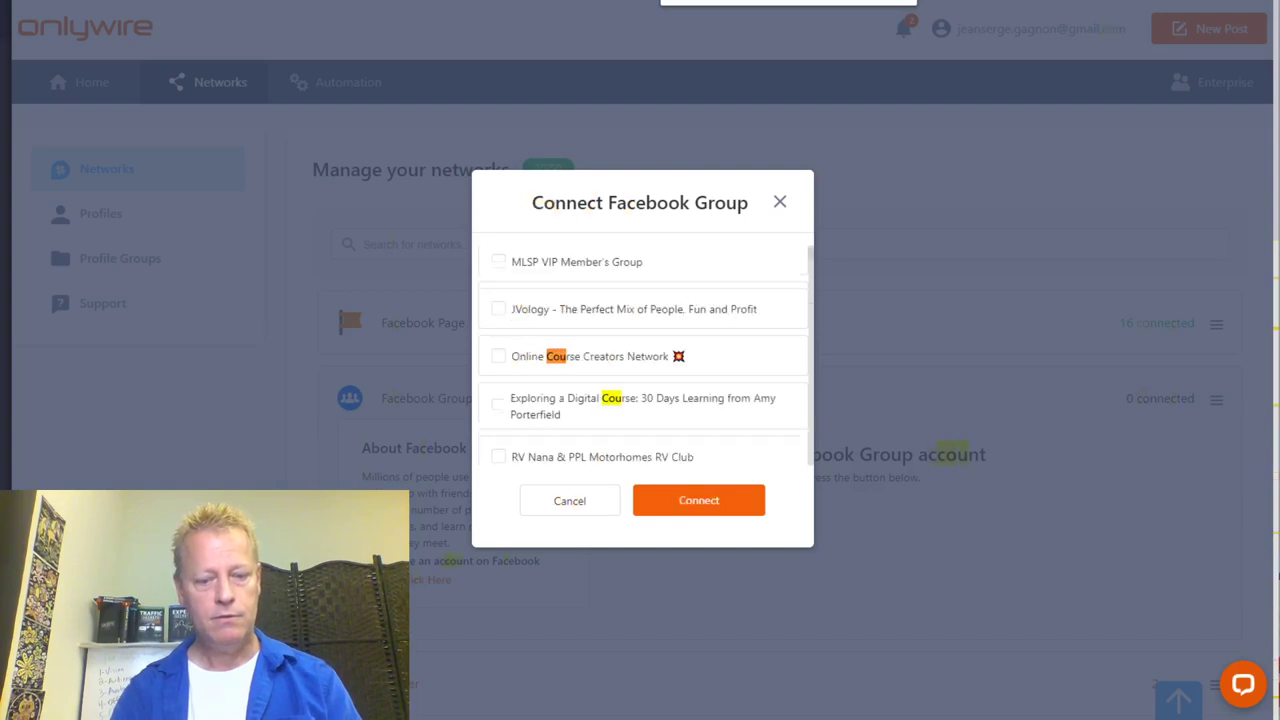
pyautogui.write(' in')
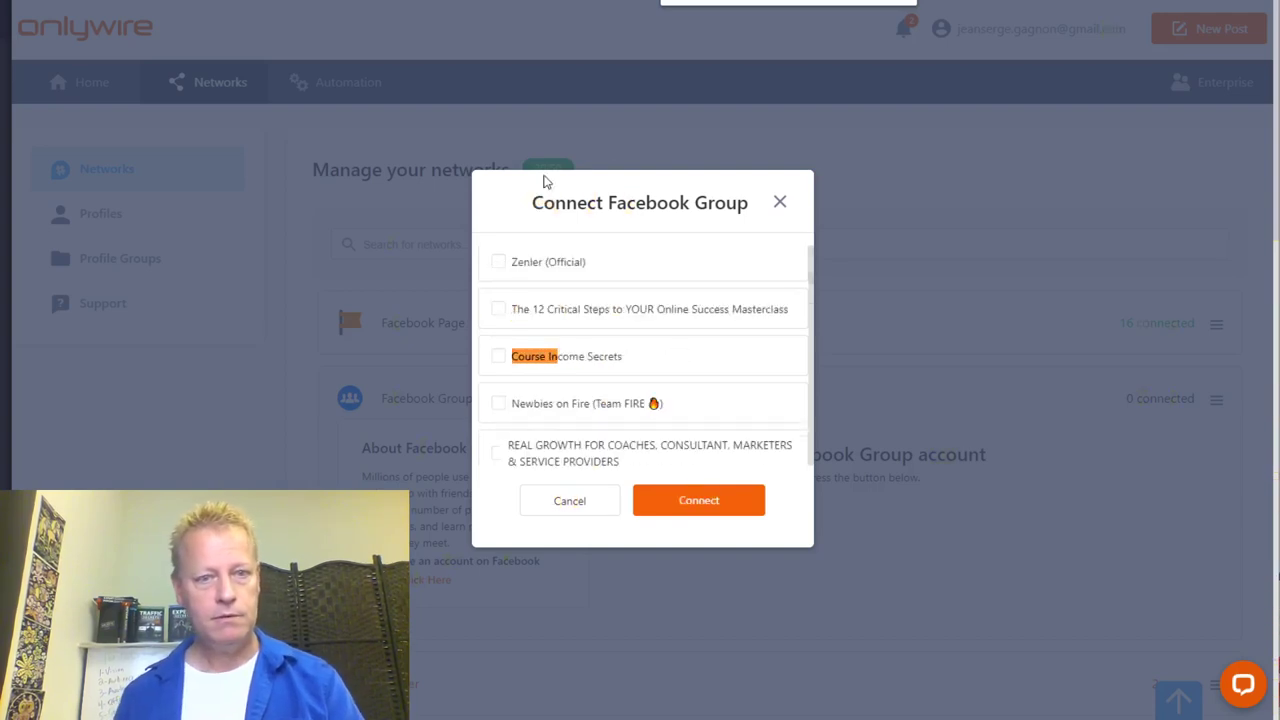
pyautogui.click(499, 357)
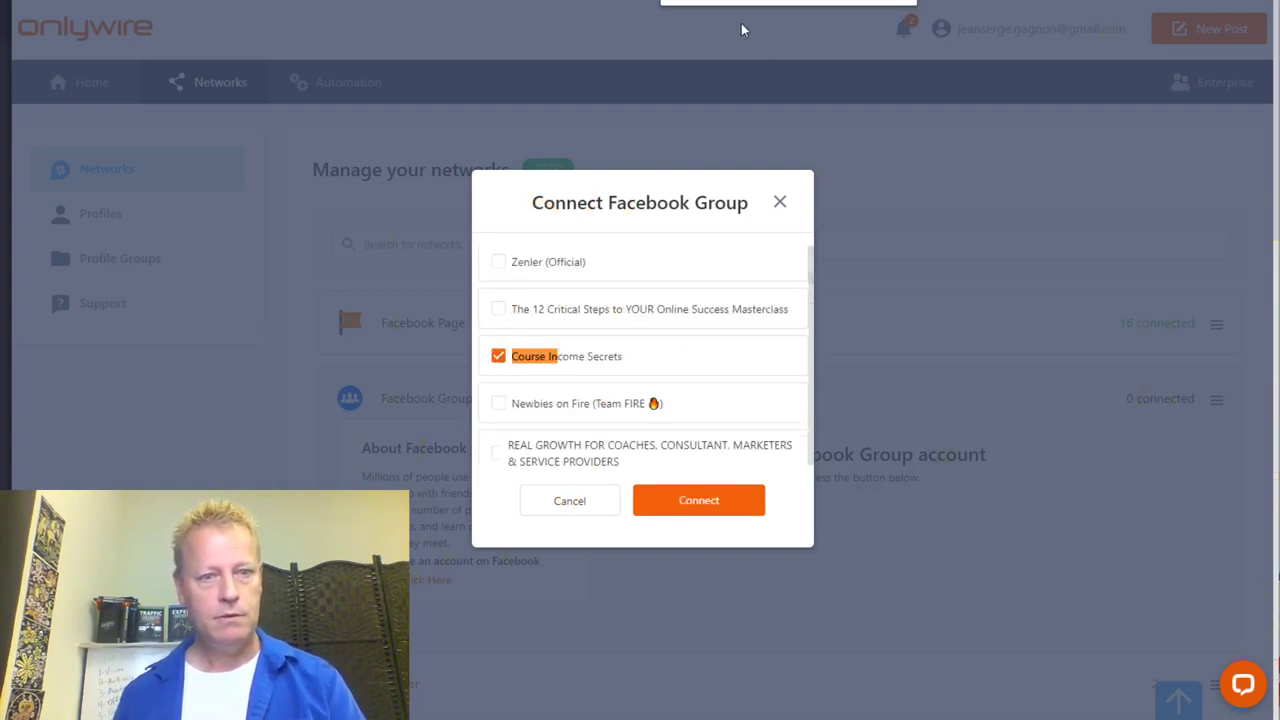
# Search the group list for "course" and go through the matching groups to find others worth connecting
pyautogui.press('BackSpace')
pyautogui.press('BackSpace')
pyautogui.press('BackSpace')
pyautogui.press('BackSpace')
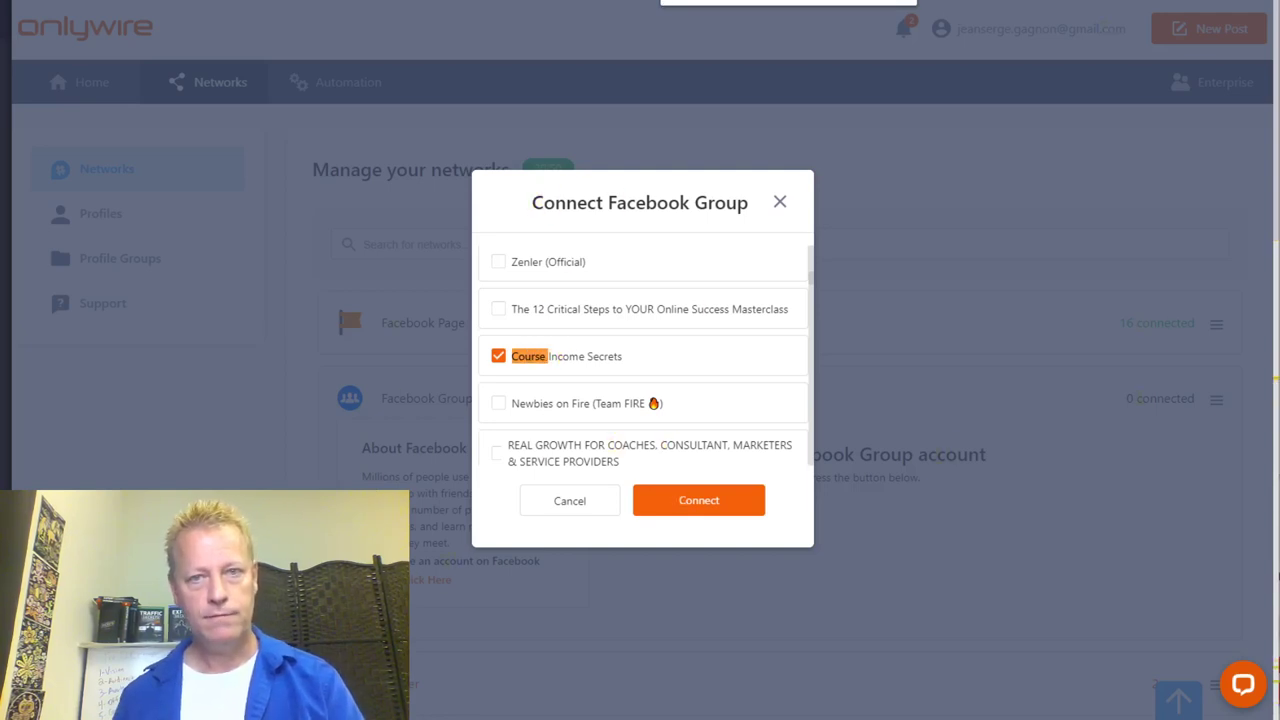
pyautogui.press('Return')
pyautogui.press('Return')
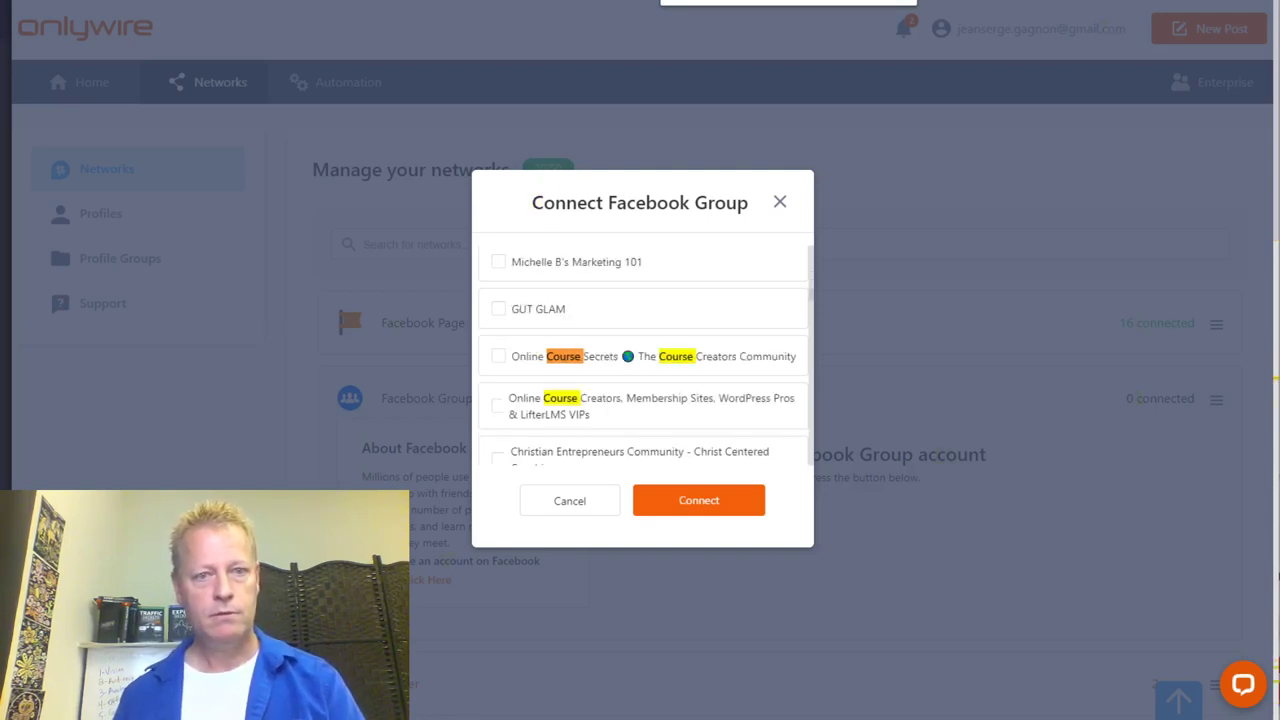
pyautogui.press('Return')
pyautogui.press('Return')
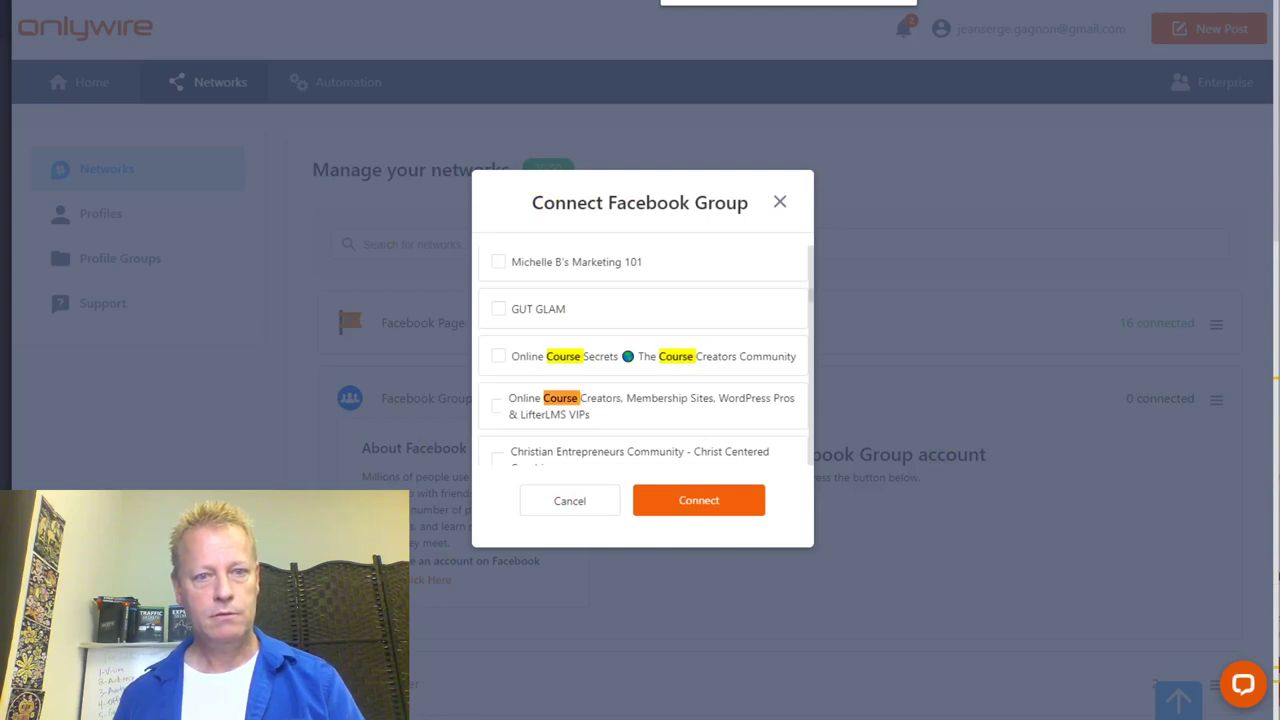
pyautogui.press('Return')
pyautogui.press('Return')
pyautogui.press('Return')
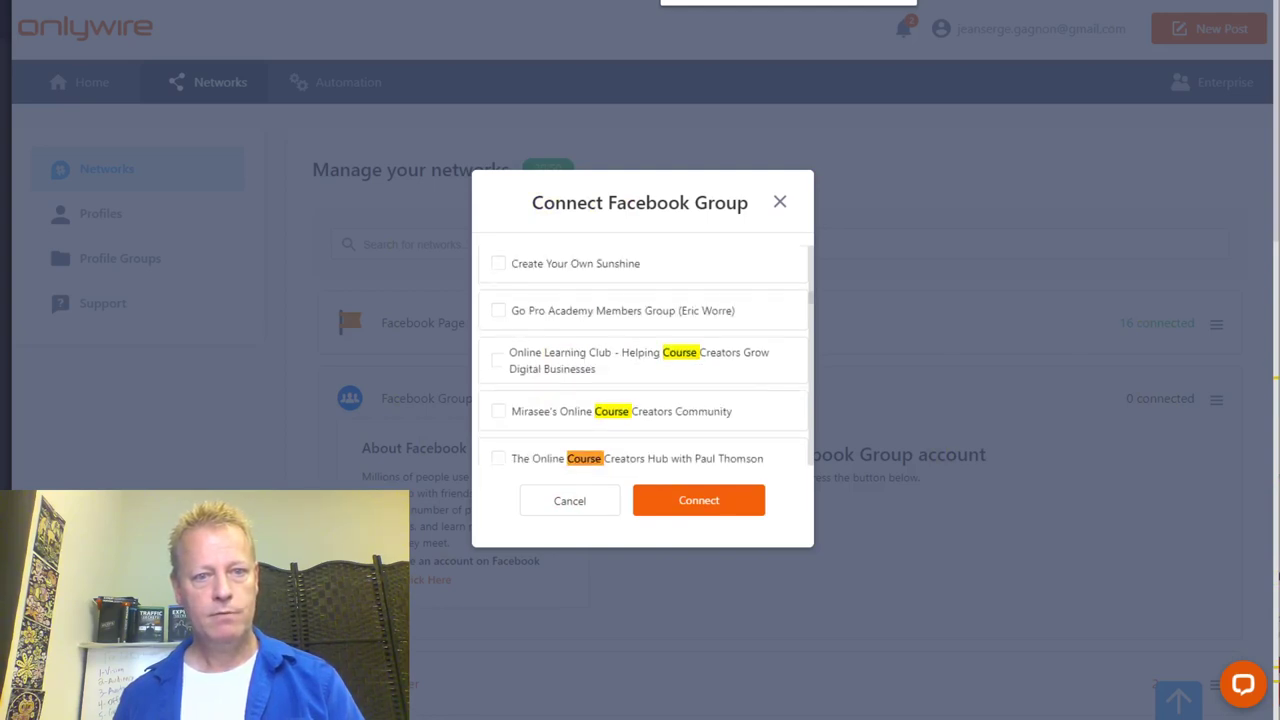
pyautogui.press('Return')
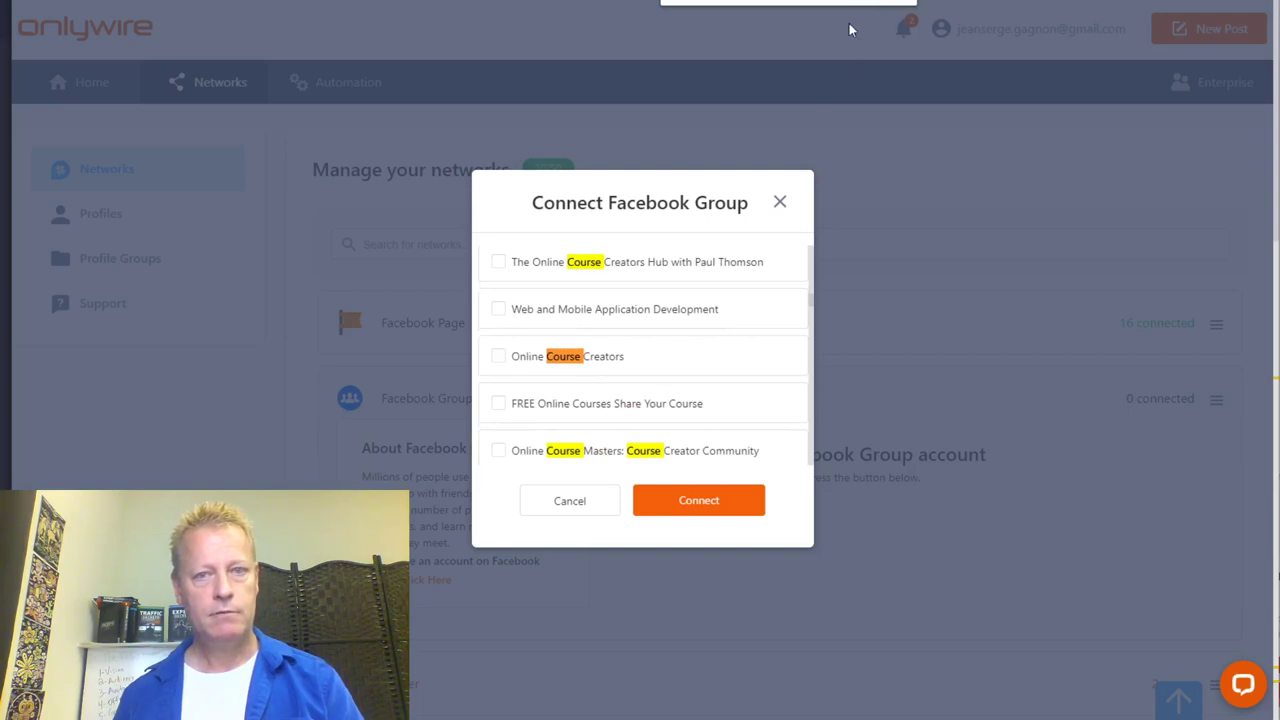
pyautogui.press('Return')
pyautogui.press('Return')
pyautogui.press('Return')
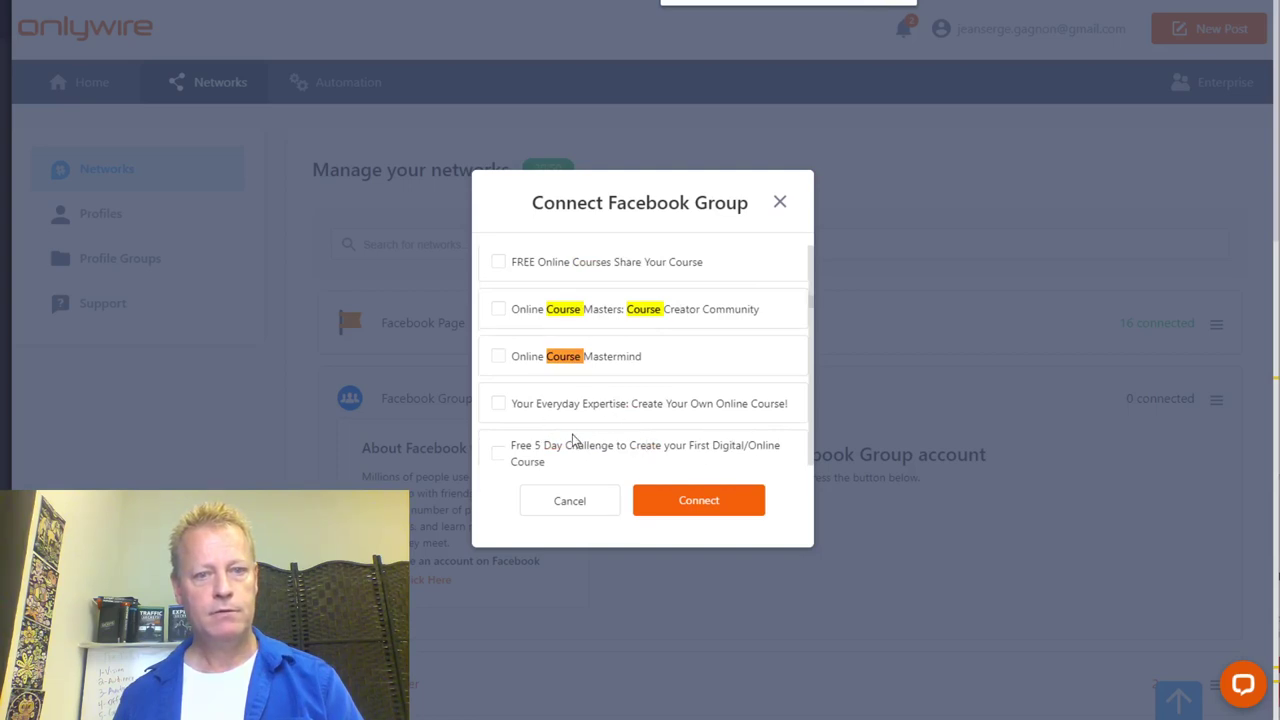
# Connect the selected Facebook groups and review them under the Facebook Group network
pyautogui.scroll(-1, 573, 440)
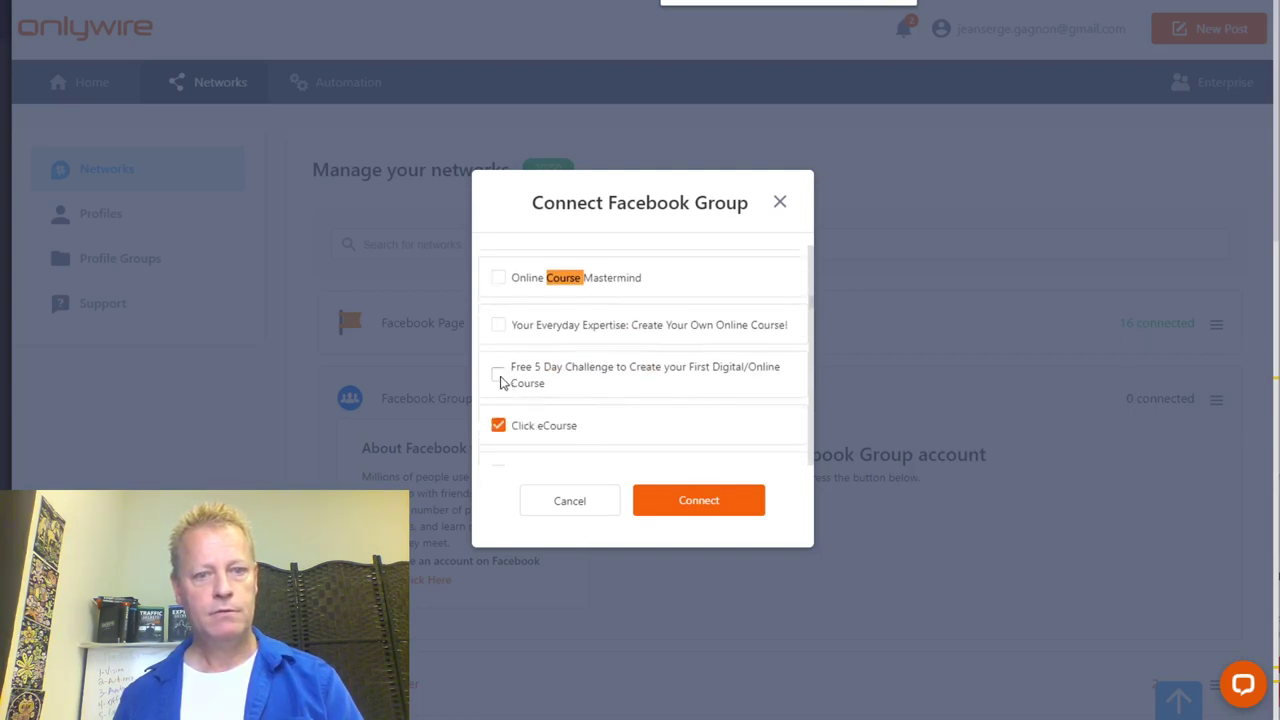
pyautogui.scroll(-2, 641, 367)
pyautogui.scroll(-3, 641, 367)
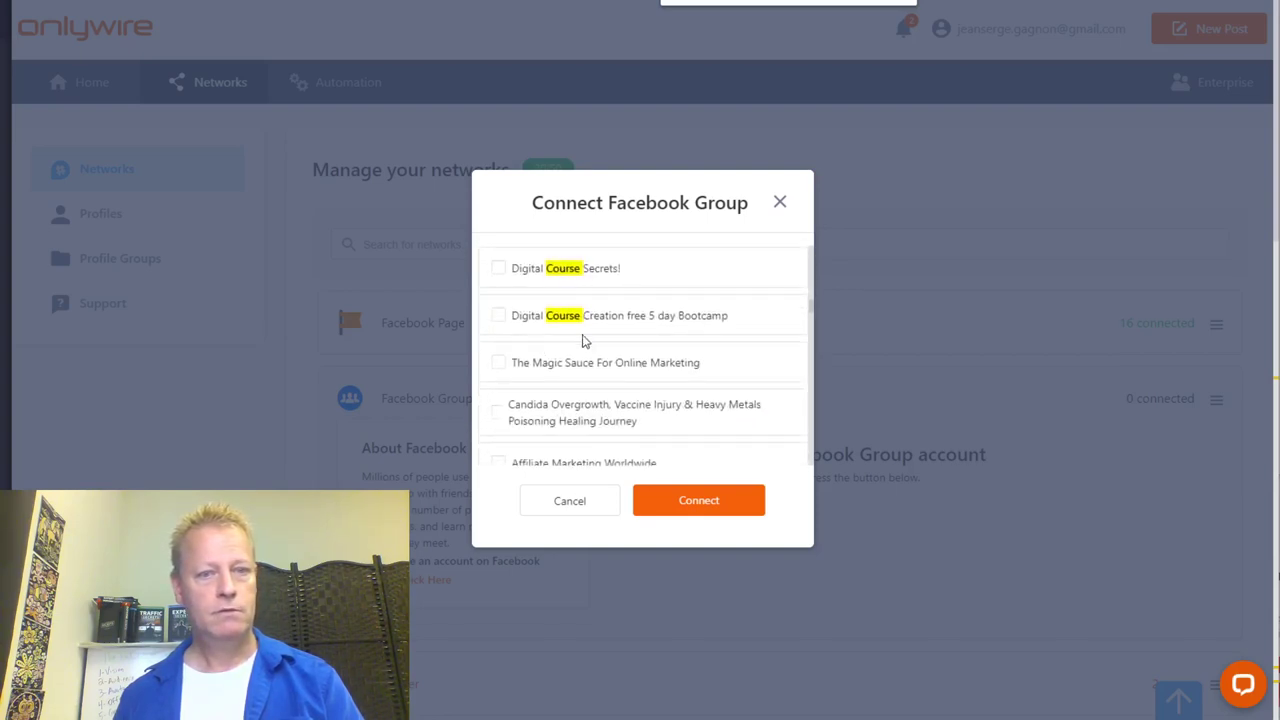
pyautogui.scroll(-3, 627, 367)
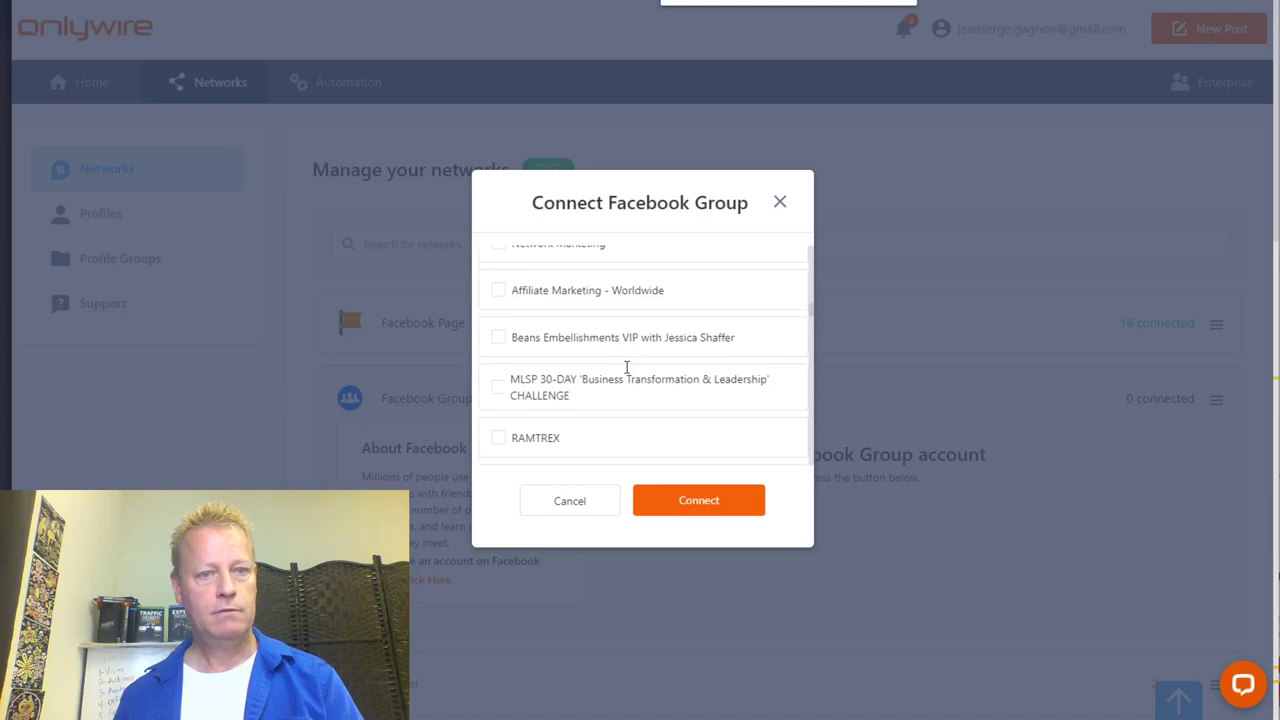
pyautogui.scroll(-2, 627, 367)
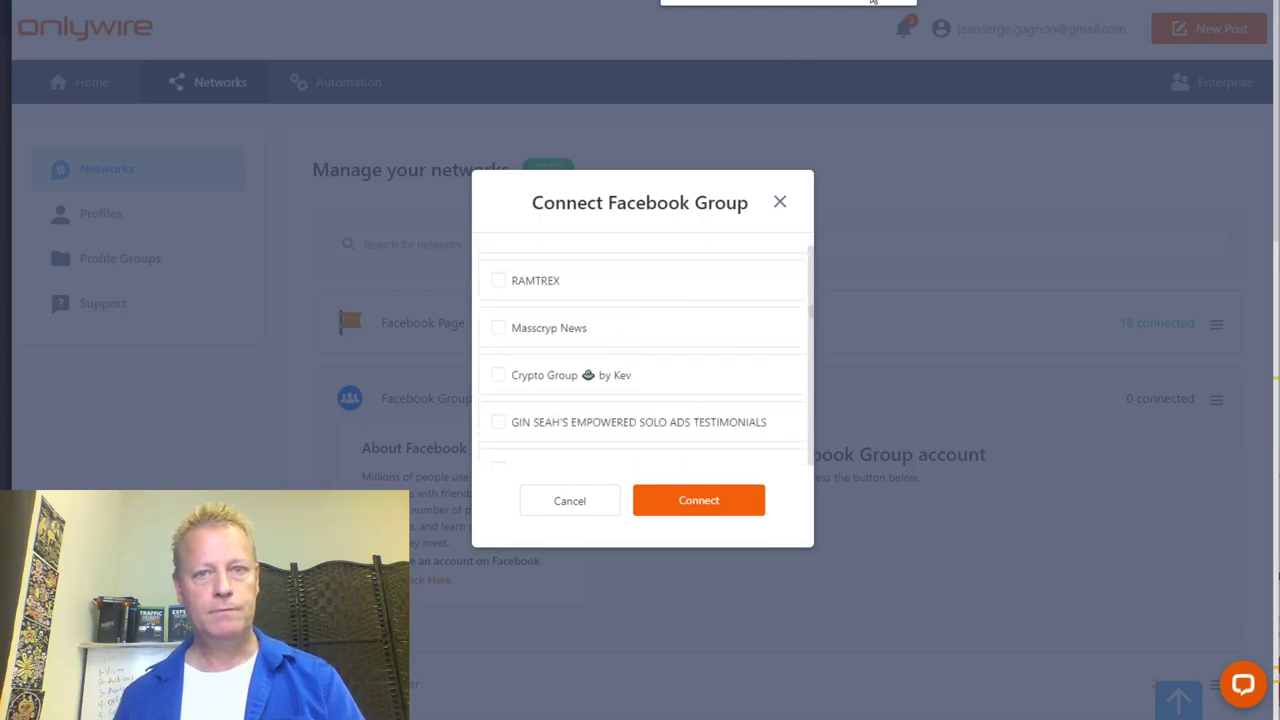
pyautogui.click(690, 505)
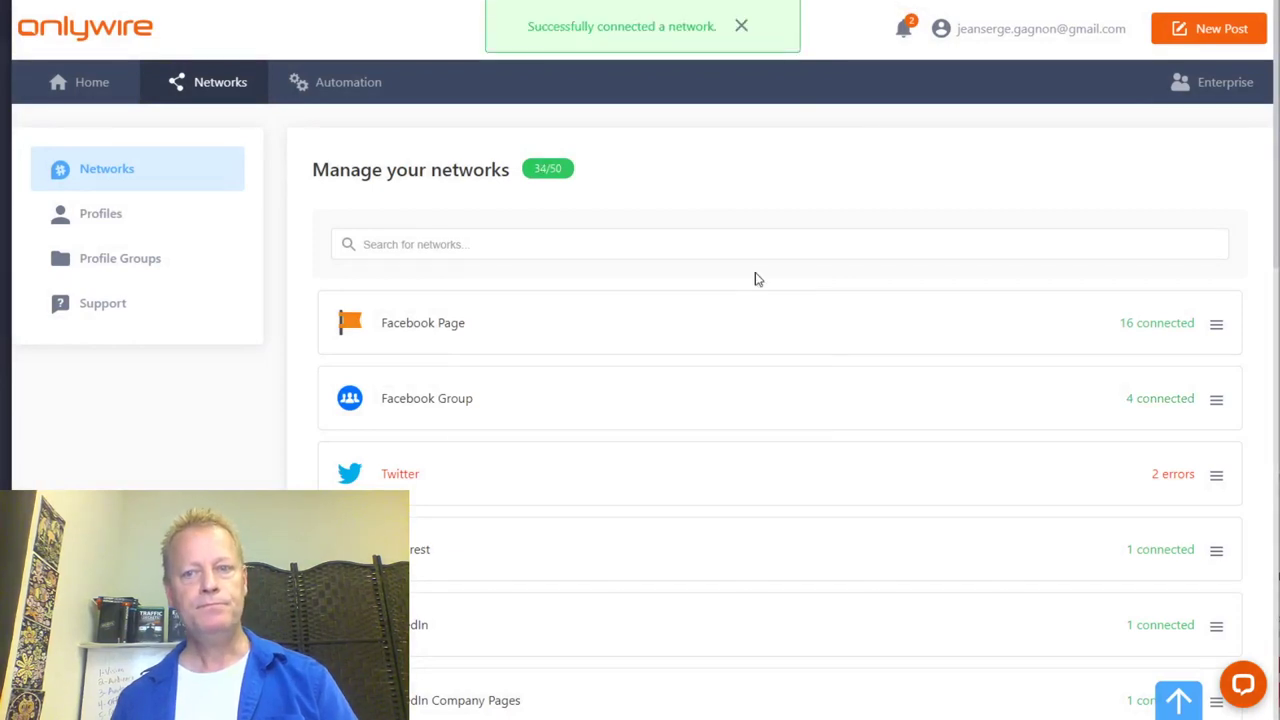
pyautogui.click(800, 412)
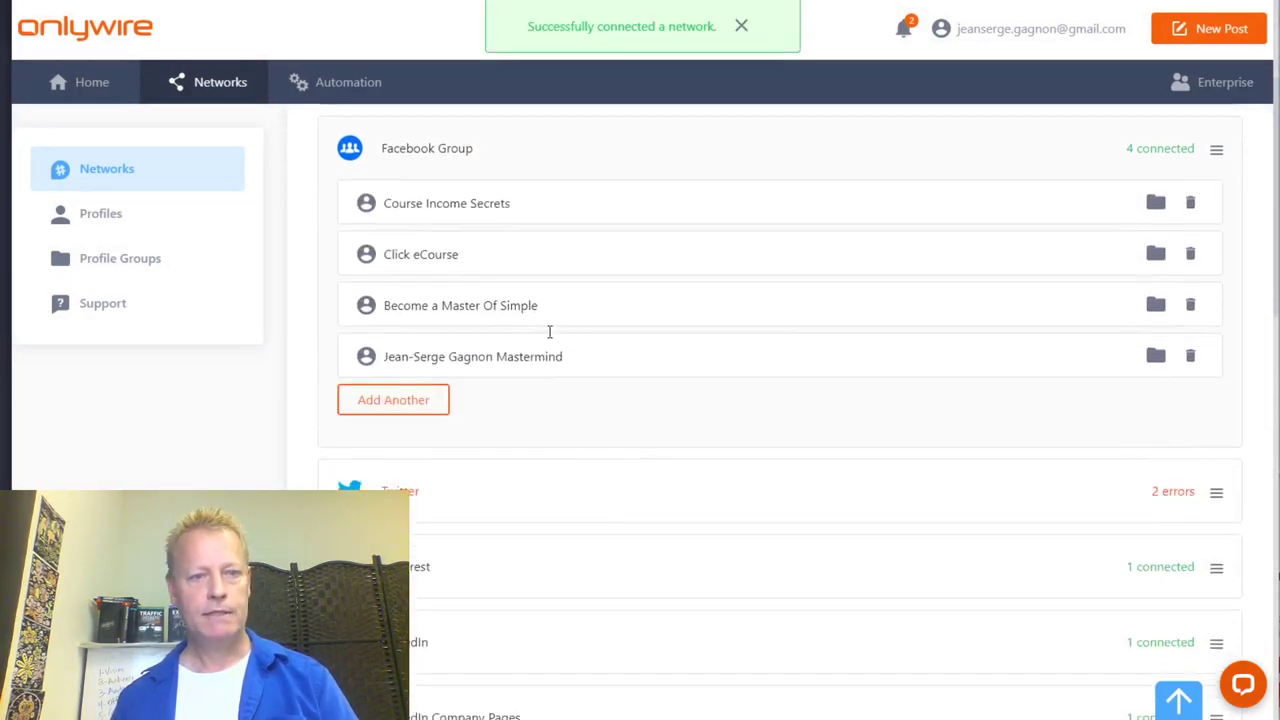
pyautogui.click(592, 162)
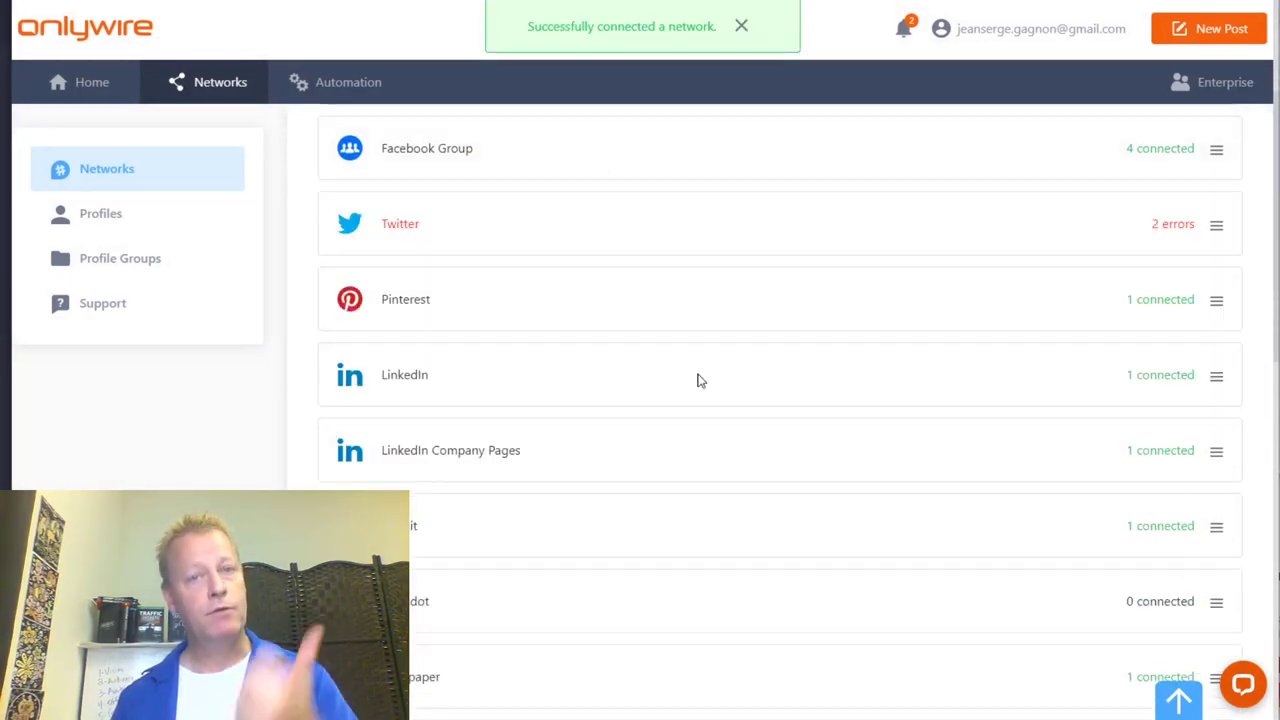
pyautogui.scroll(3, 700, 381)
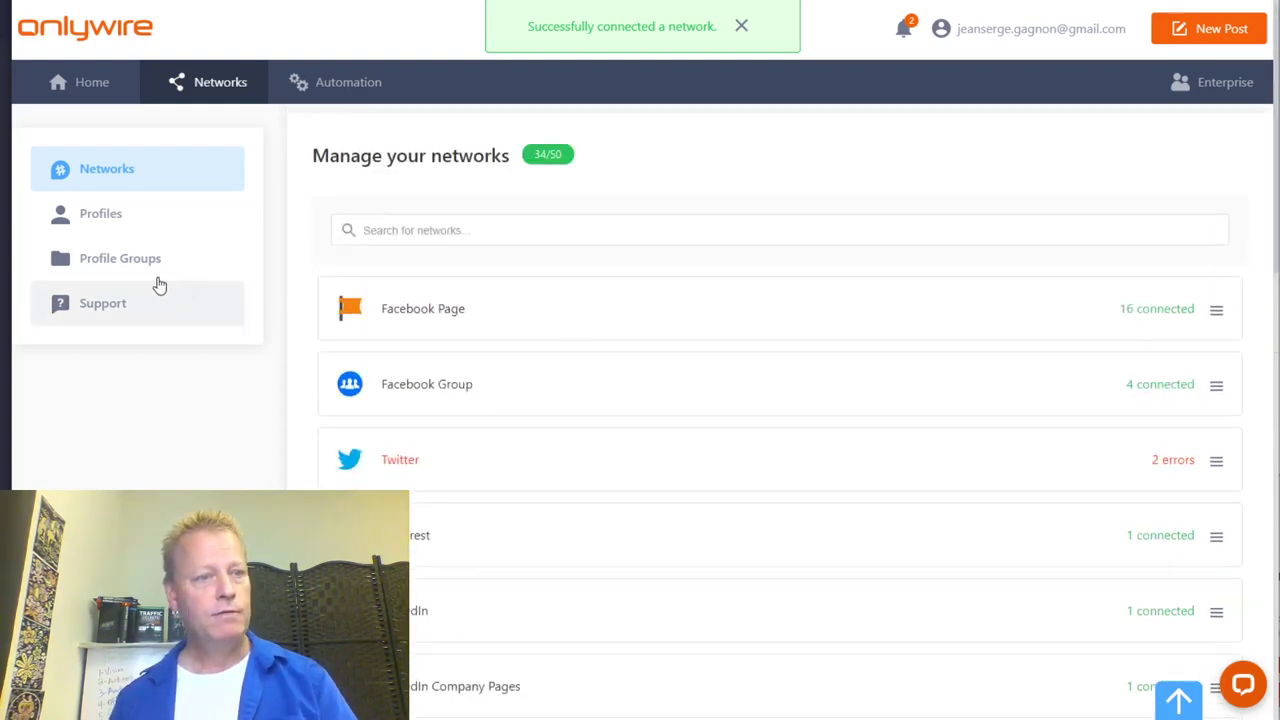
# Open the owner's blog feed in the automation sources and add the Click ecourse, Master Of Simple, Free Online Course Repo and Online Course Repo pages
pyautogui.click(347, 84)
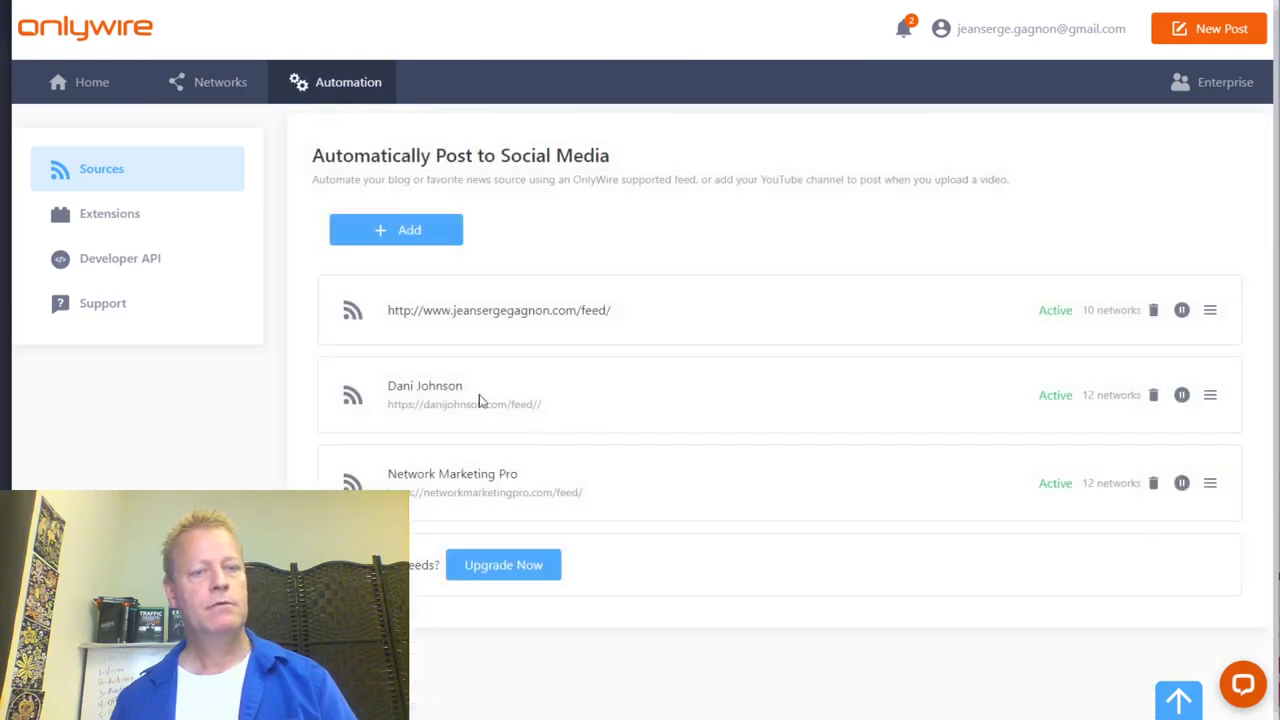
pyautogui.click(687, 318)
pyautogui.scroll(-2, 780, 400)
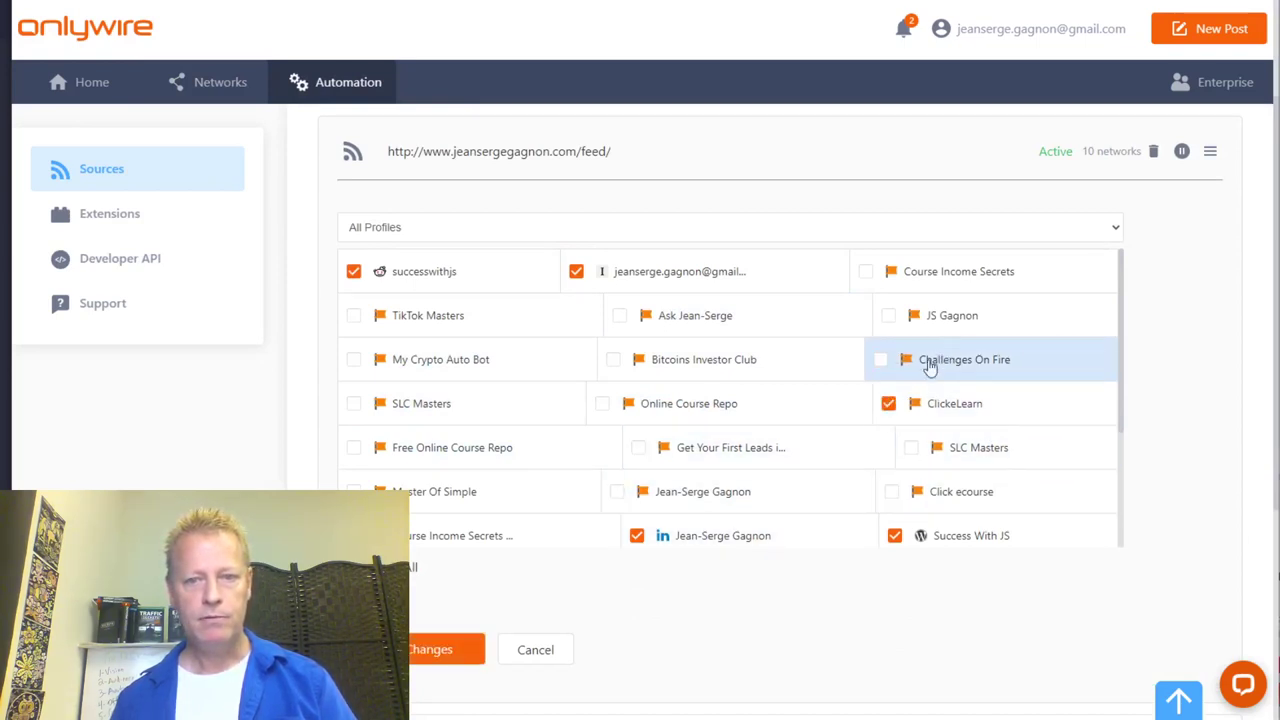
pyautogui.click(891, 491)
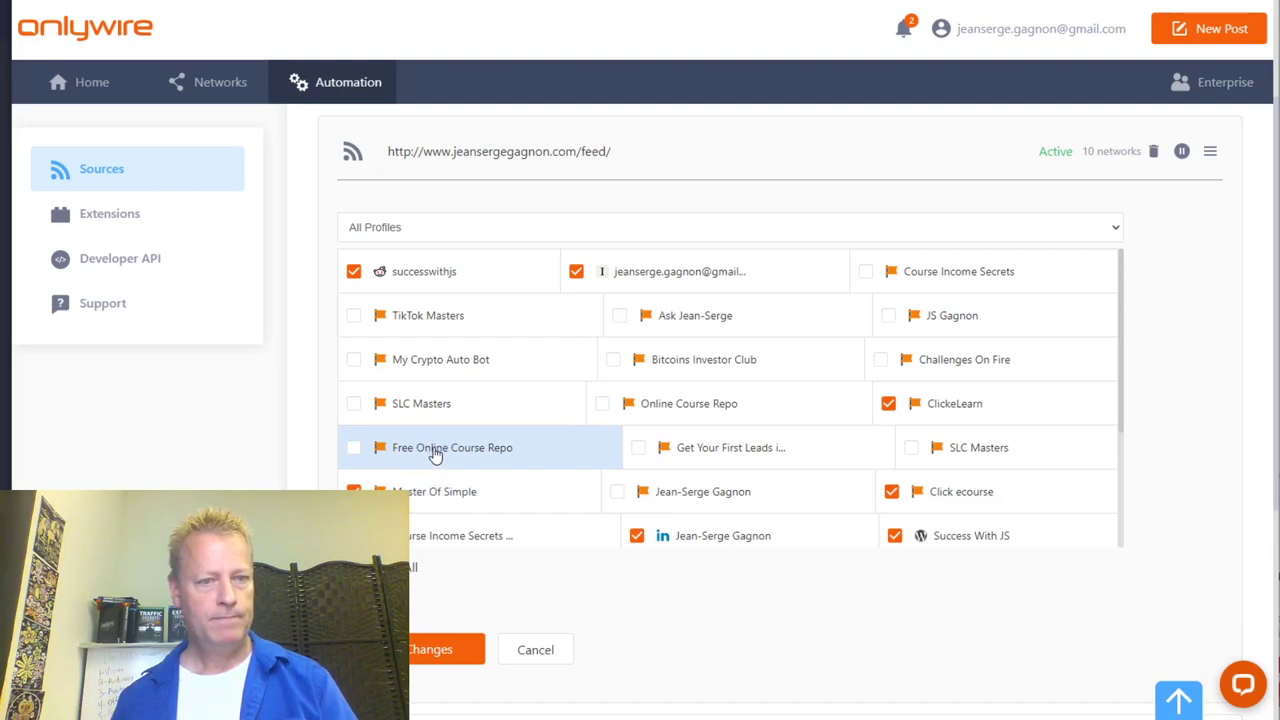
pyautogui.click(354, 447)
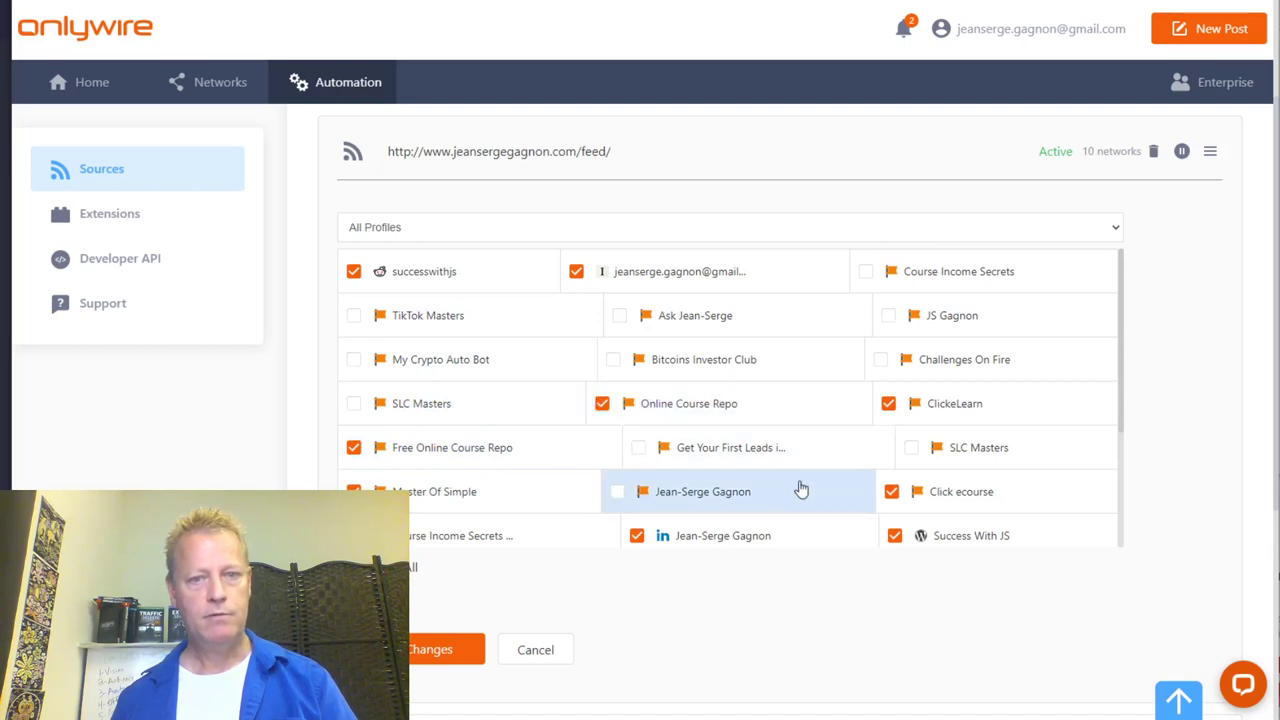
# Add the owner's three personally named Facebook pages, Challenges On Fire and TikTok Masters to the blog feed's profiles
pyautogui.click(620, 316)
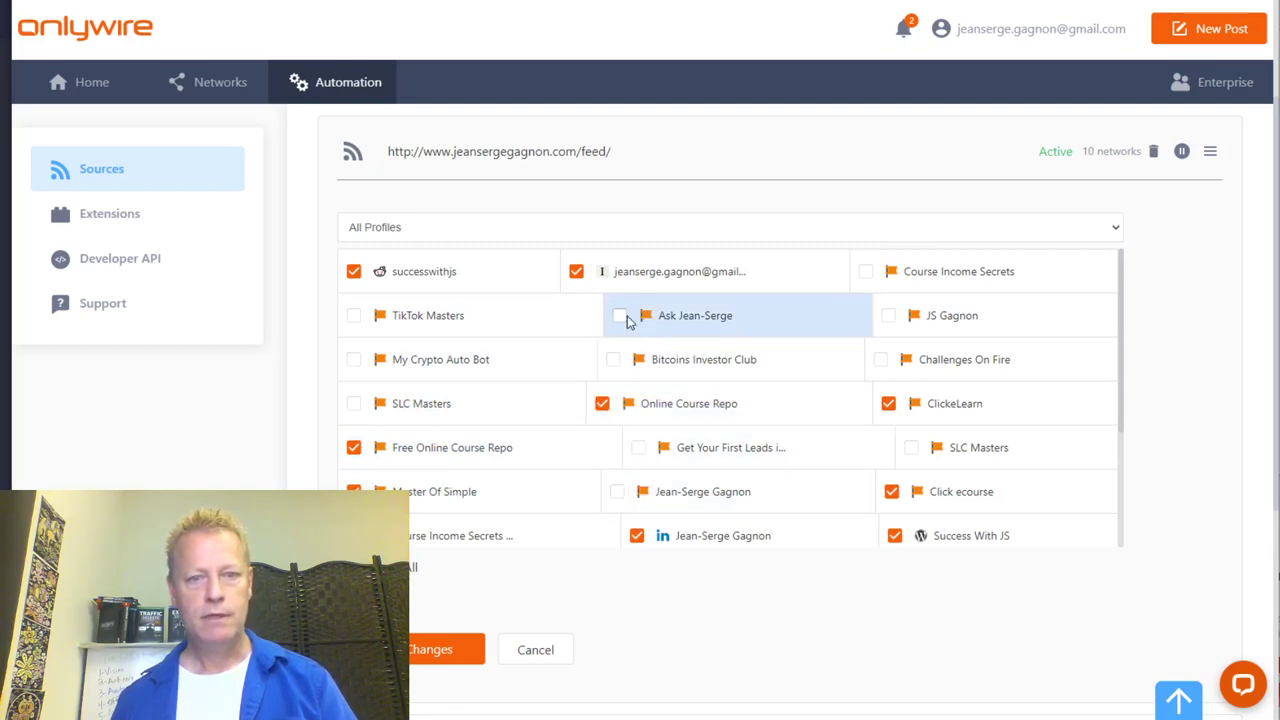
pyautogui.click(888, 316)
pyautogui.scroll(-2, 843, 428)
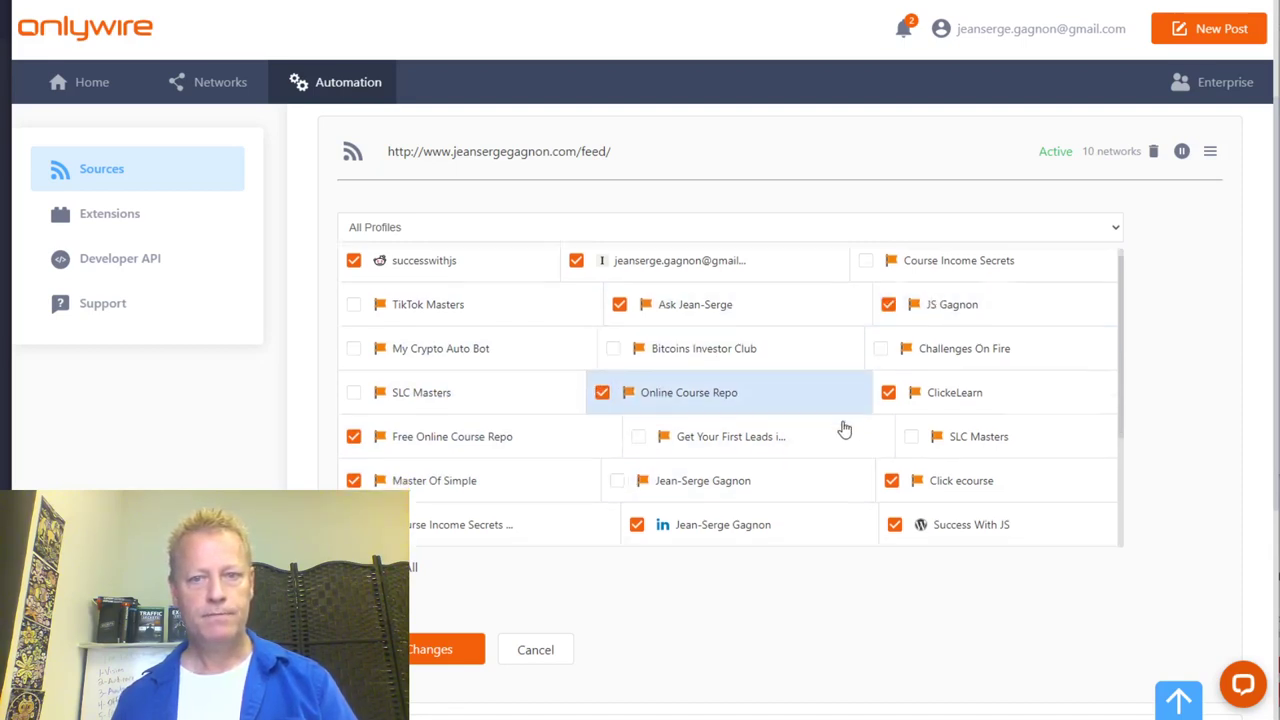
pyautogui.scroll(2, 880, 415)
pyautogui.scroll(1, 900, 395)
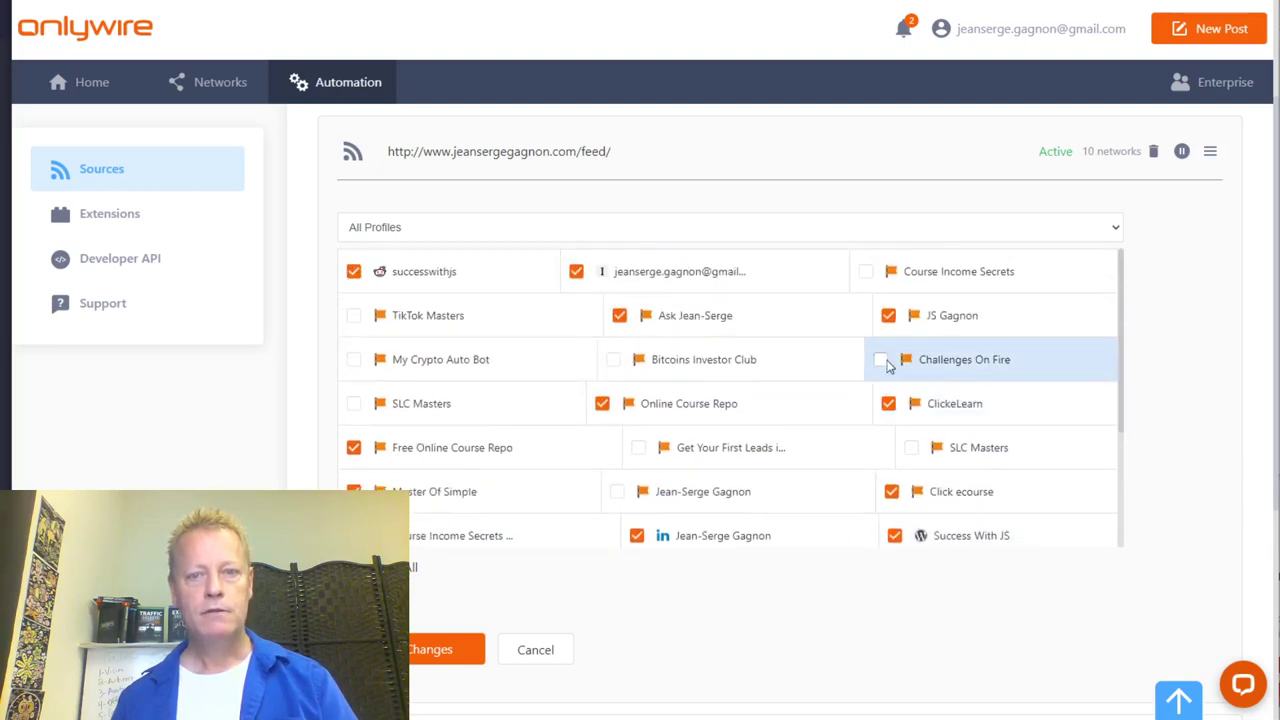
pyautogui.scroll(-3, 849, 474)
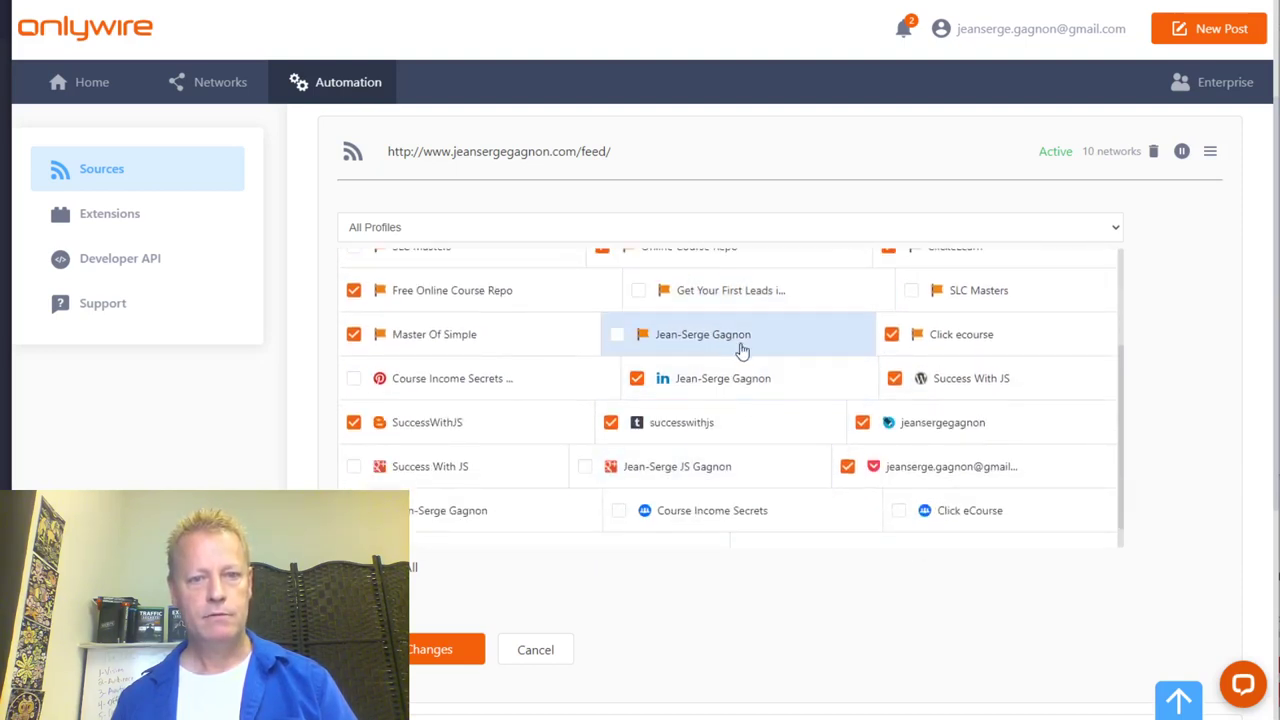
pyautogui.click(617, 336)
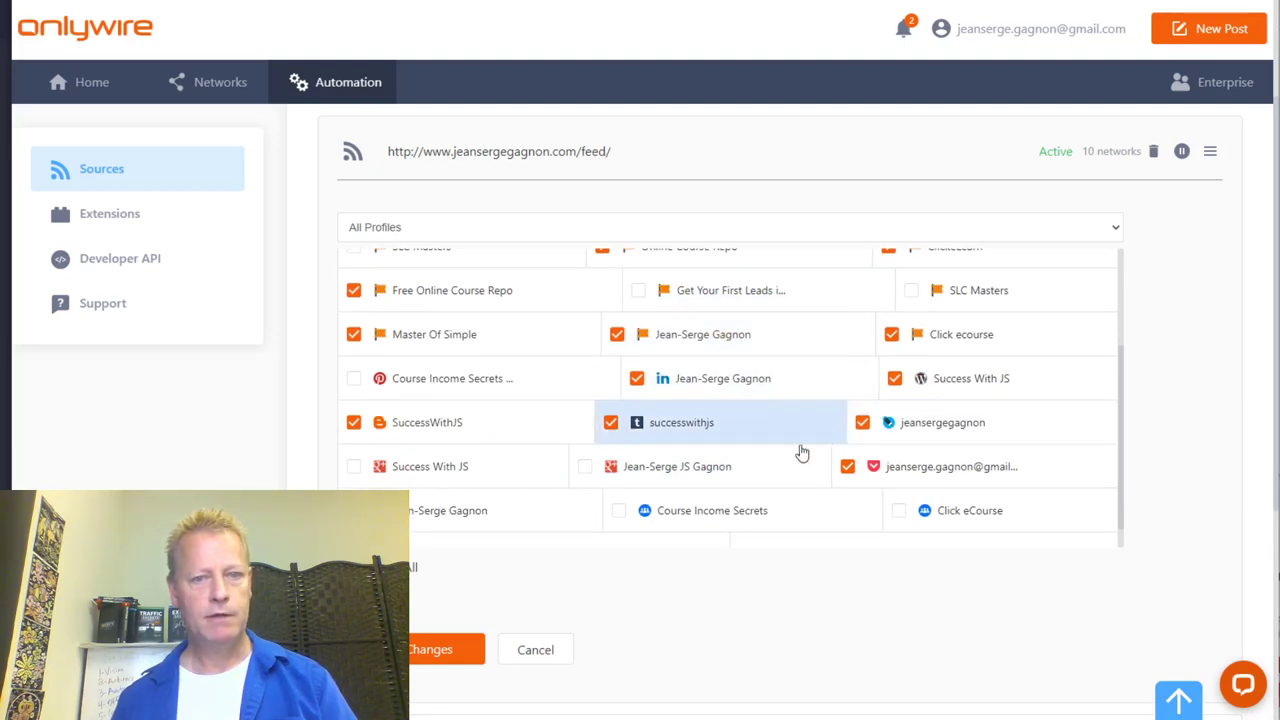
pyautogui.scroll(4, 823, 434)
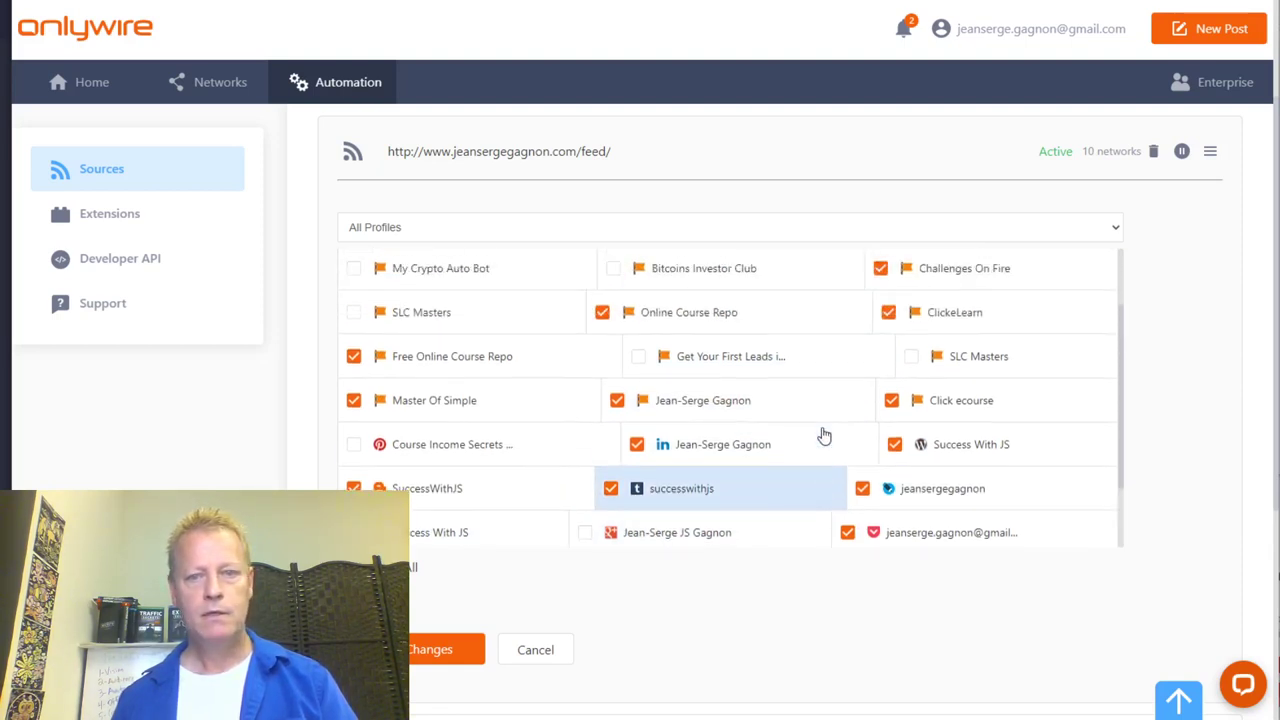
pyautogui.scroll(1, 823, 434)
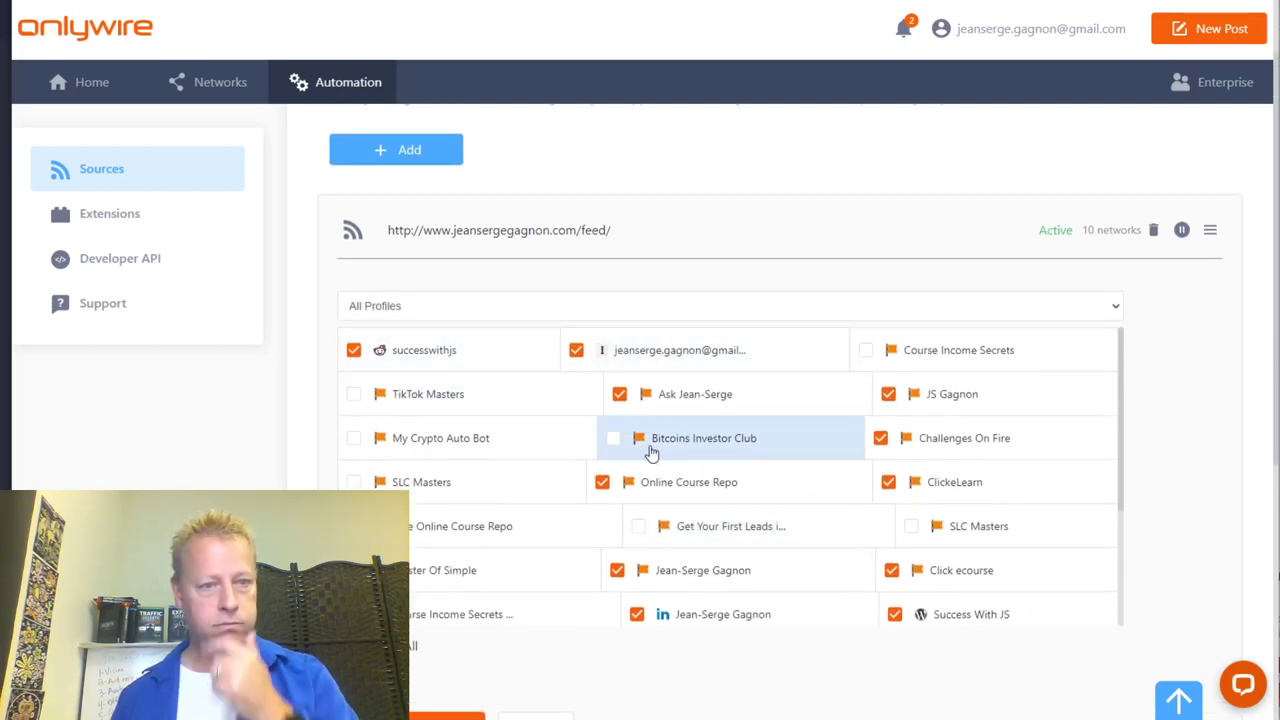
pyautogui.click(355, 396)
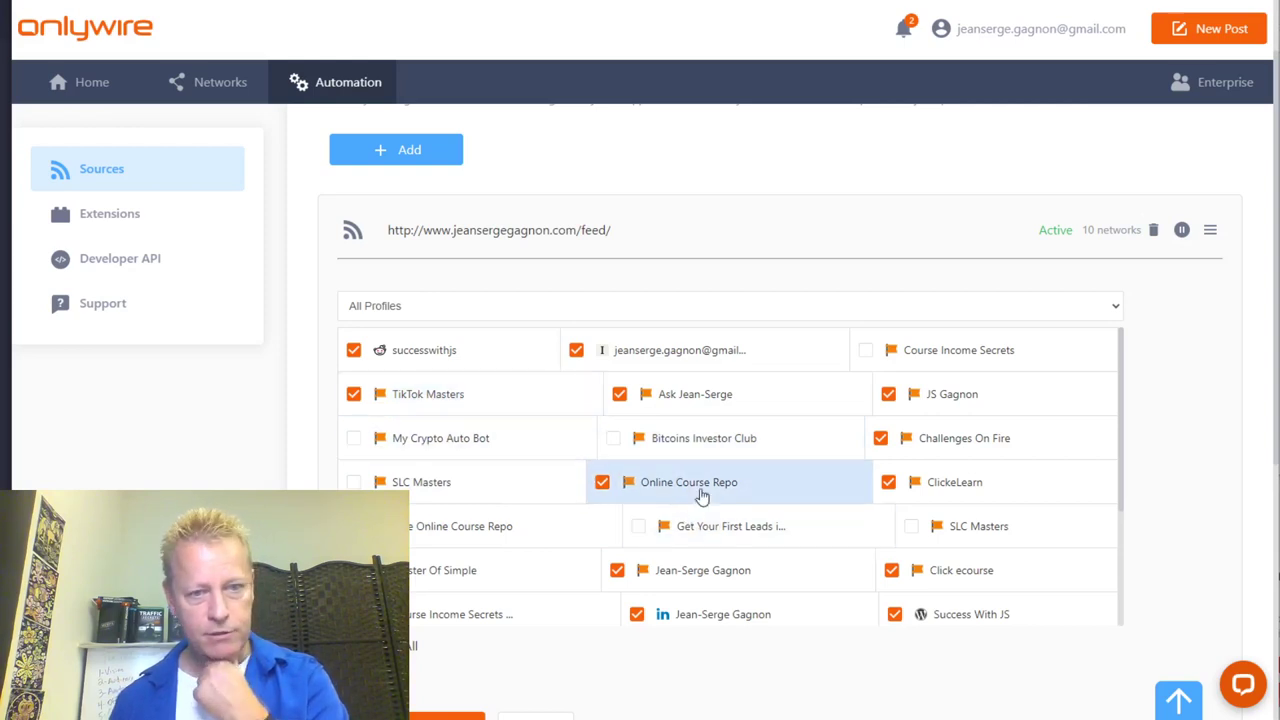
# Add the Click eCourse, Course Income Secrets and owner's Mastermind groups plus the unselected LinkedIn profile to the blog feed, and save the changes
pyautogui.scroll(-5, 837, 508)
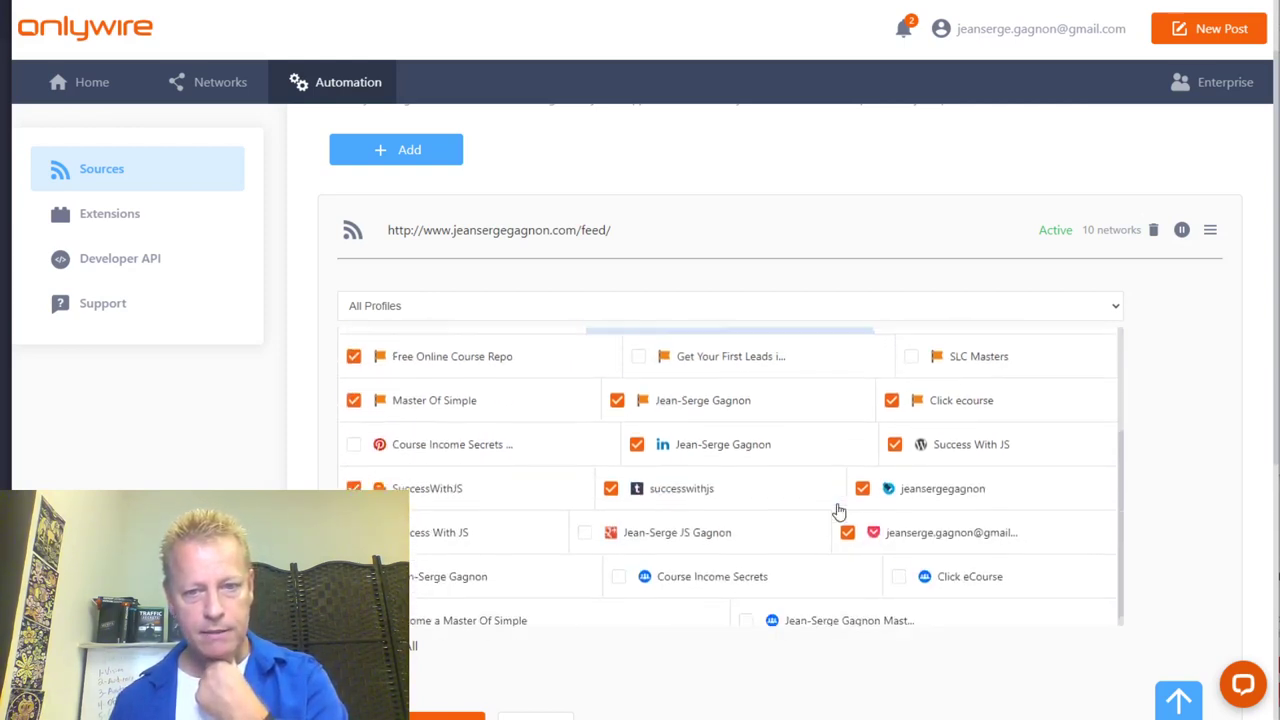
pyautogui.click(898, 482)
pyautogui.click(746, 527)
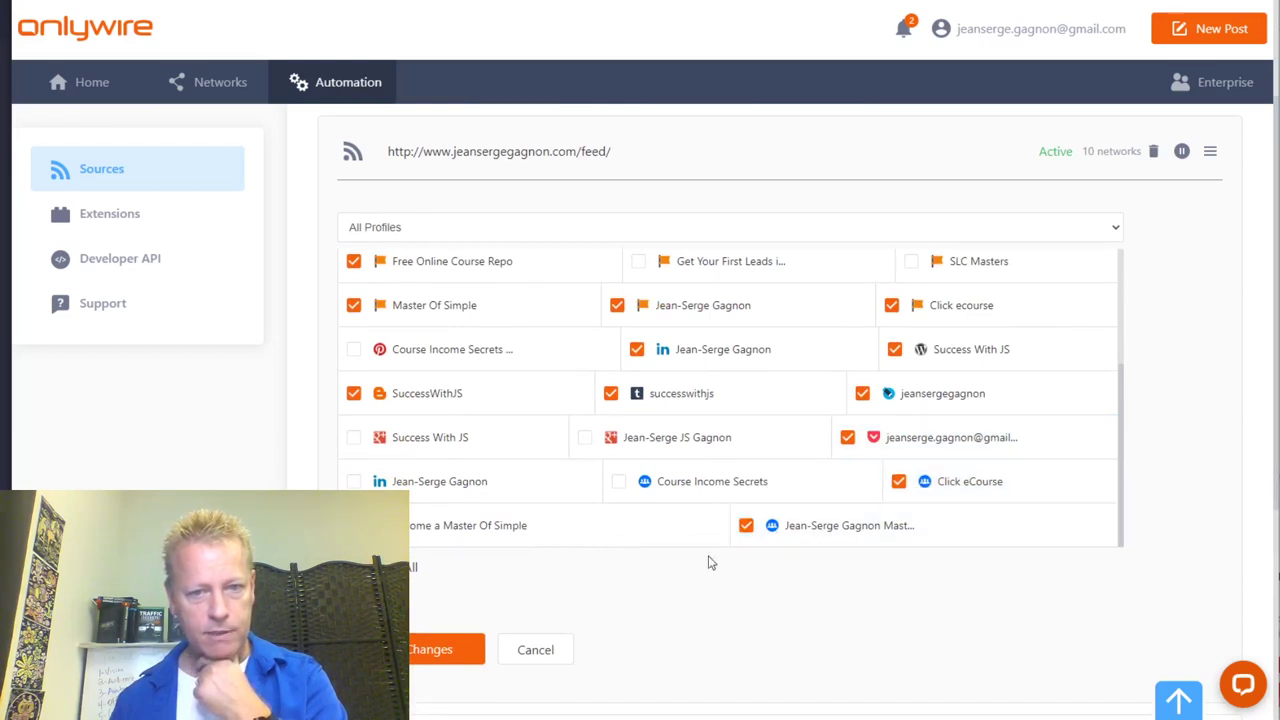
pyautogui.click(619, 482)
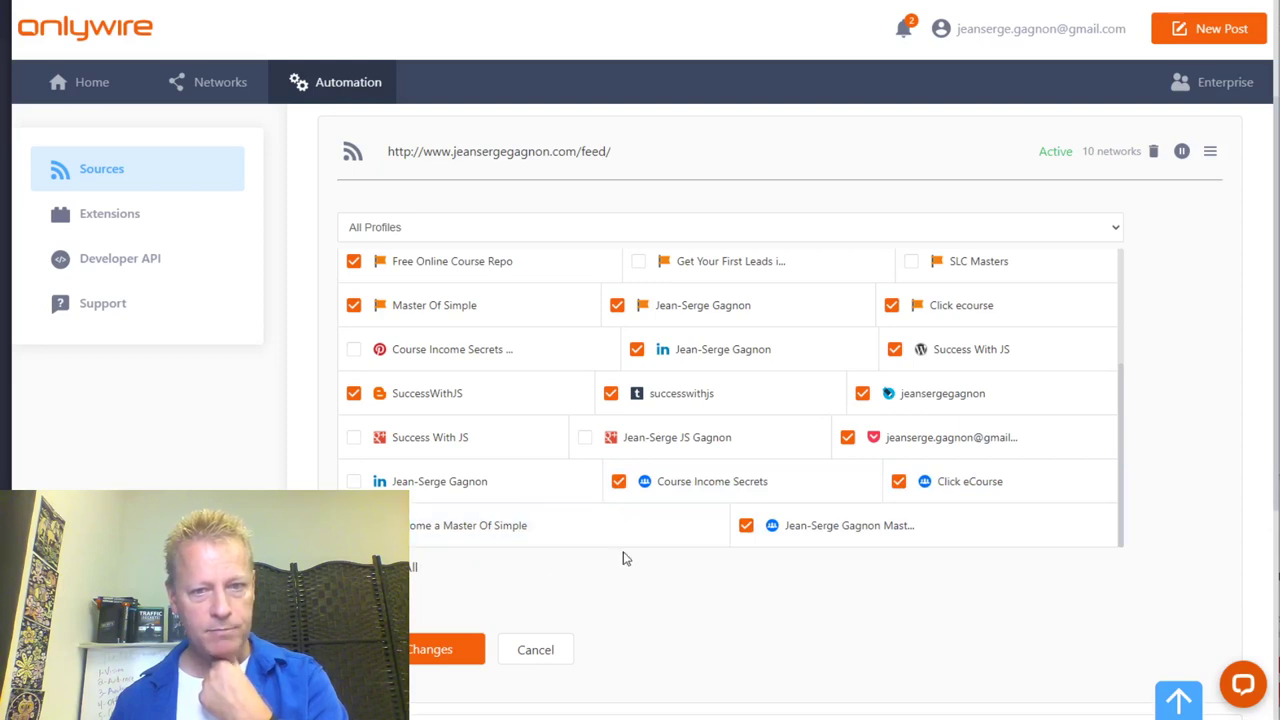
pyautogui.click(353, 482)
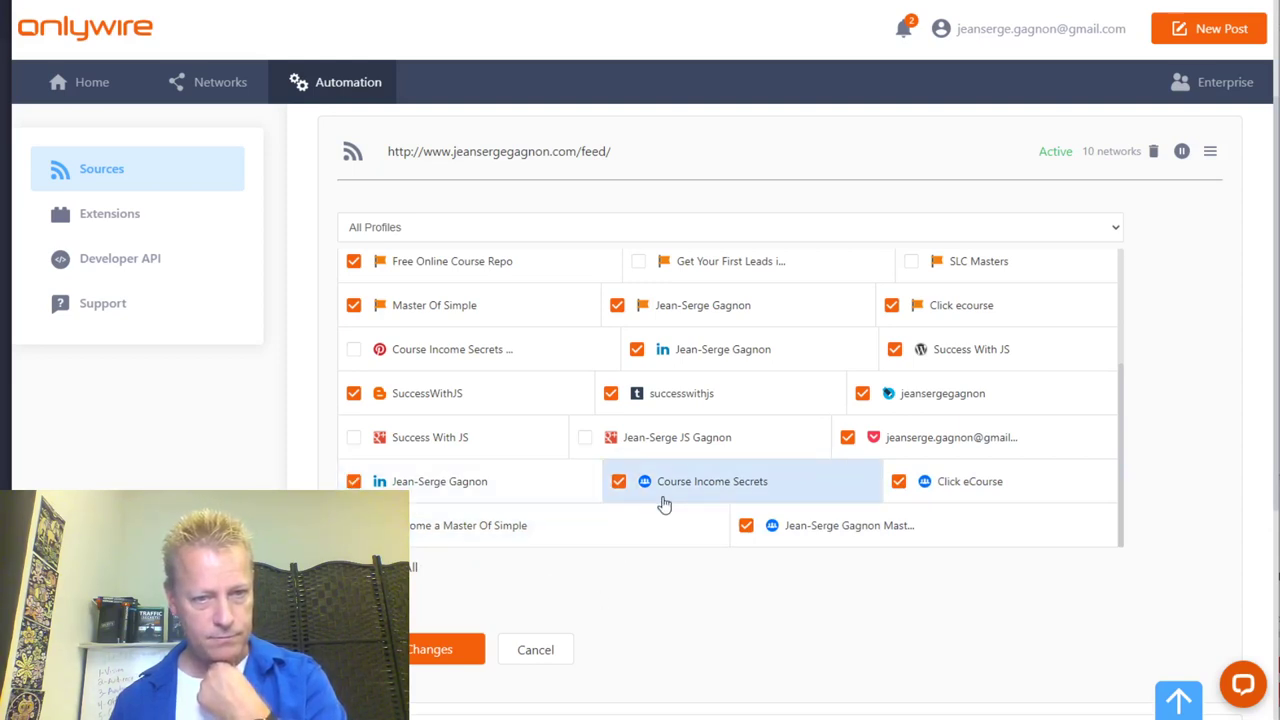
pyautogui.scroll(3, 663, 505)
pyautogui.scroll(-3, 663, 505)
pyautogui.click(445, 650)
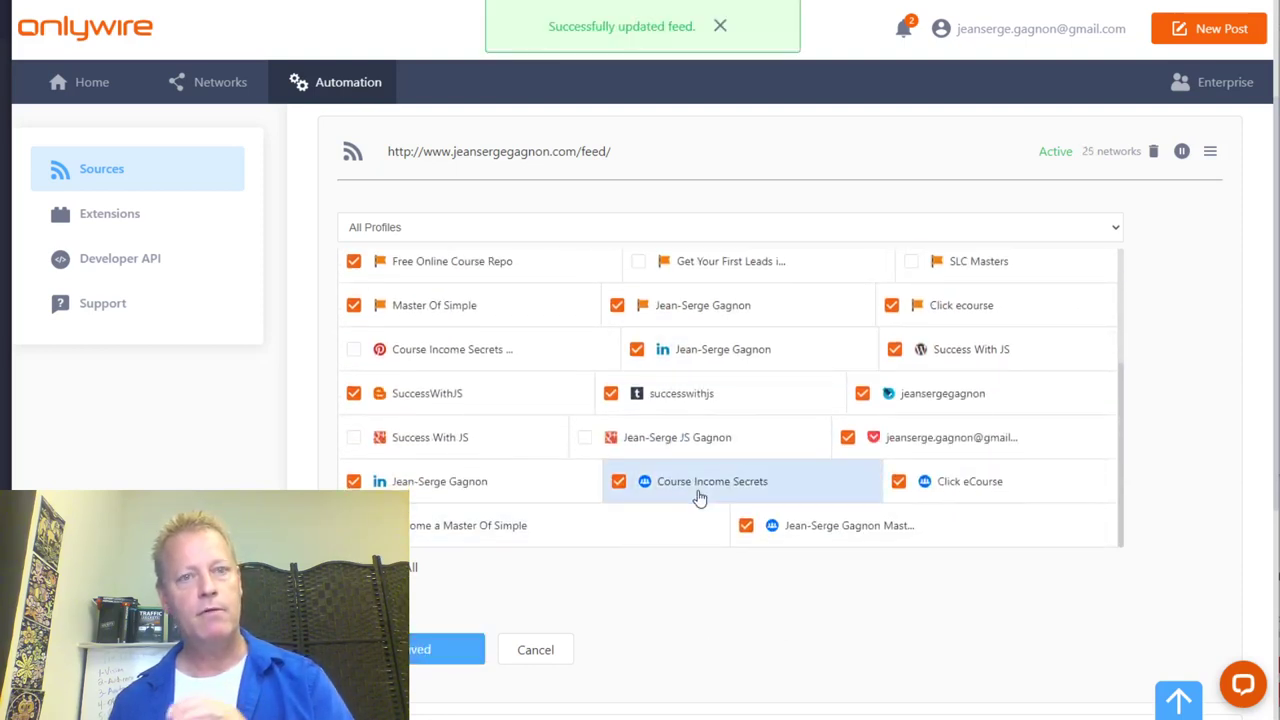
# Open the Dani Johnson feed and add the owner's two abbreviated-name and "Ask" Facebook pages to its profiles
pyautogui.scroll(2, 690, 230)
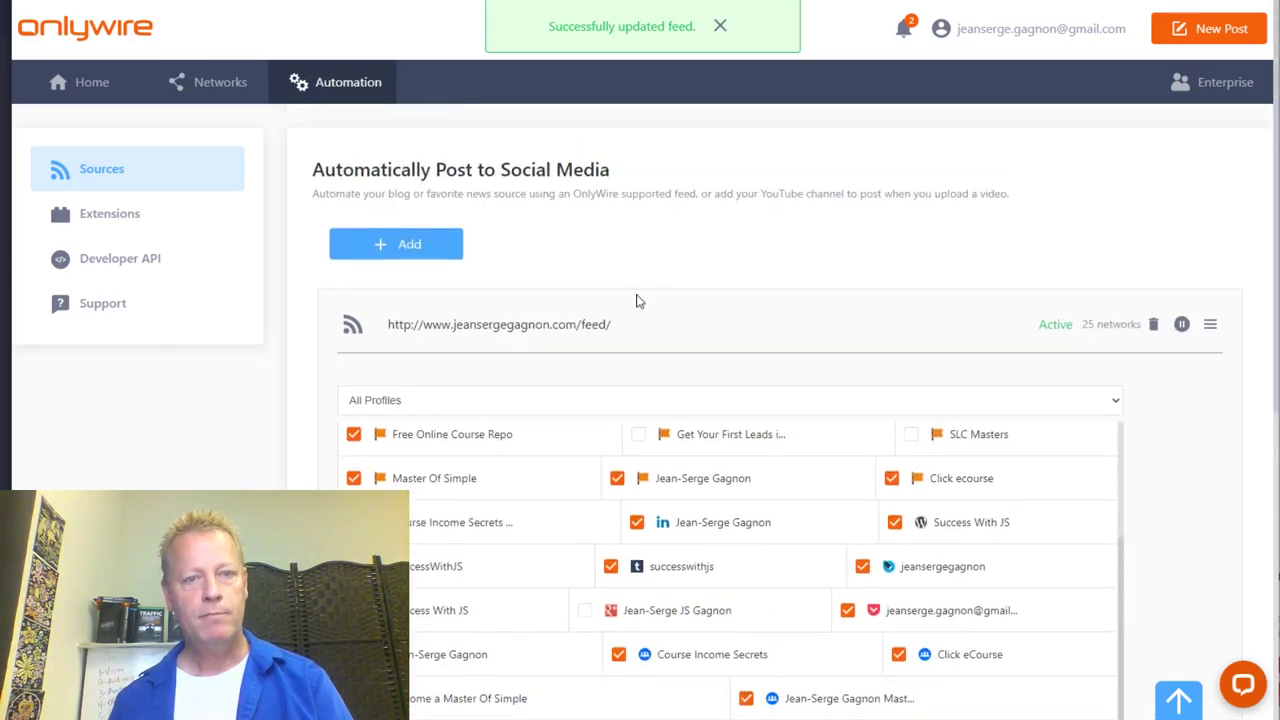
pyautogui.click(634, 322)
pyautogui.click(604, 416)
pyautogui.scroll(-3, 604, 420)
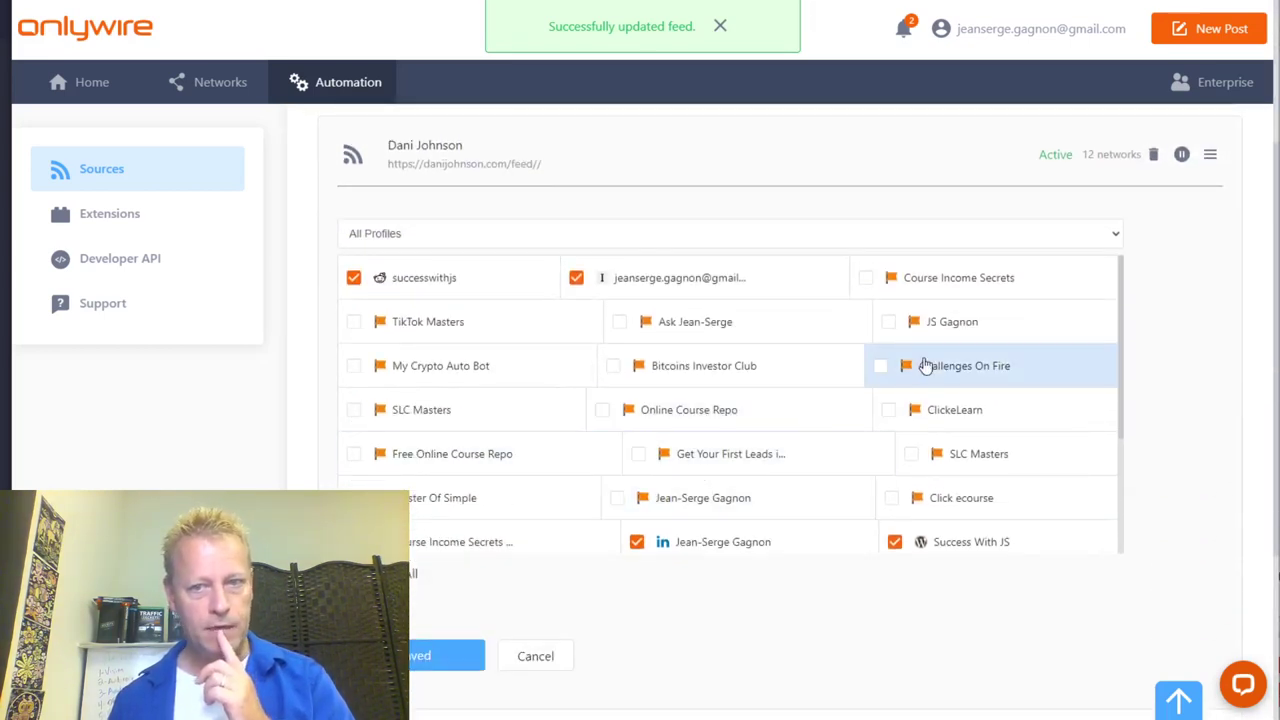
pyautogui.click(888, 321)
pyautogui.click(619, 322)
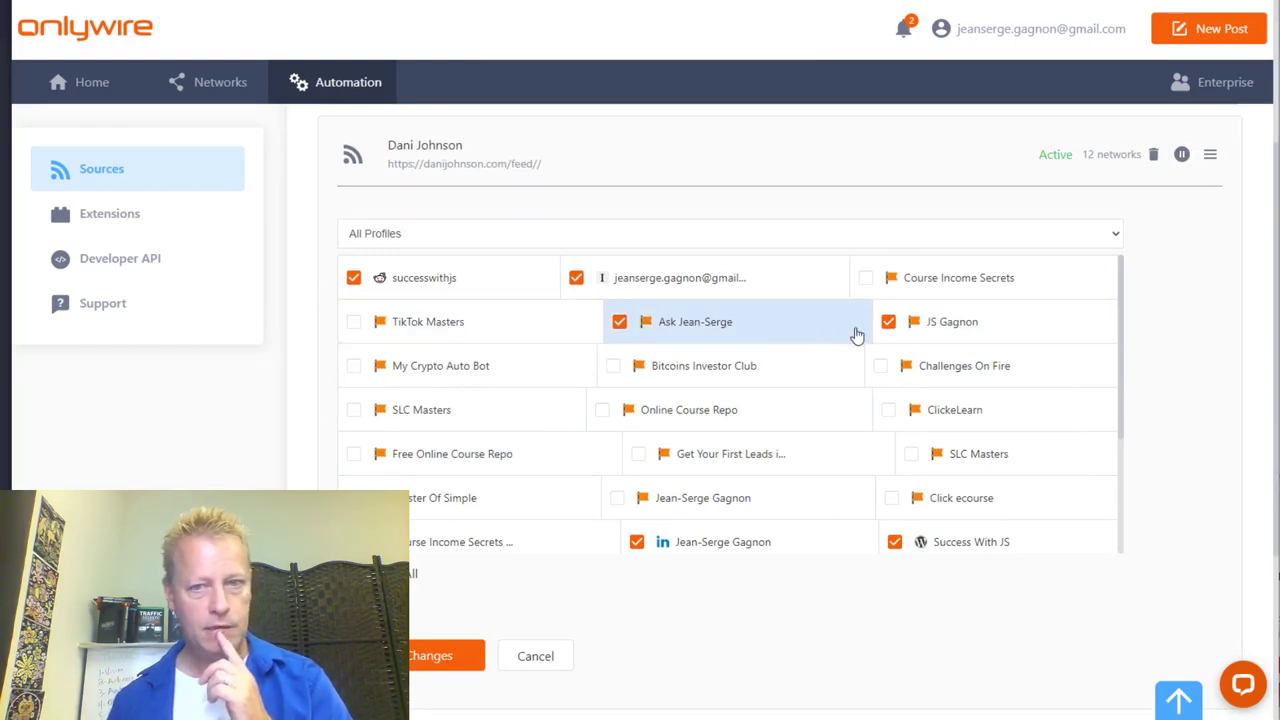
# Add the ClickeLearn, Online Course Repo, Free Online Course Repo, Click ecourse, Master Of Simple, Course Income Secrets and owner's full-name pages to the Dani Johnson feed
pyautogui.click(889, 411)
pyautogui.click(603, 410)
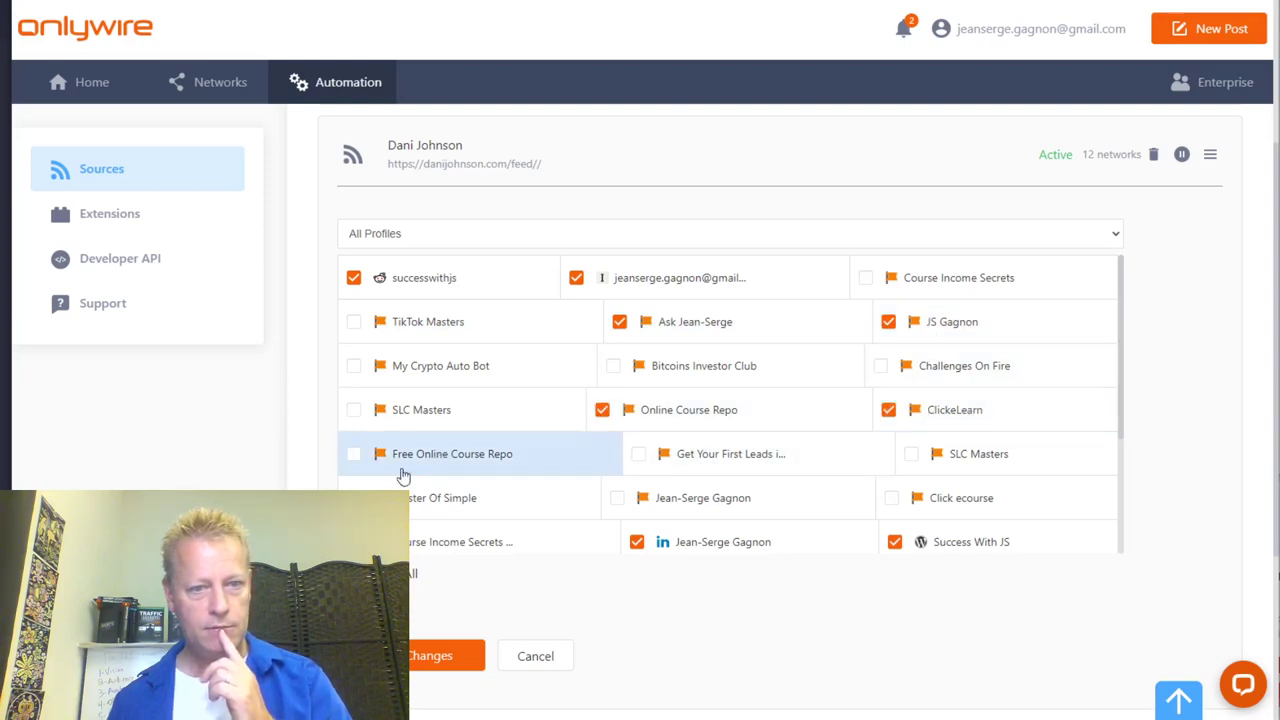
pyautogui.click(354, 455)
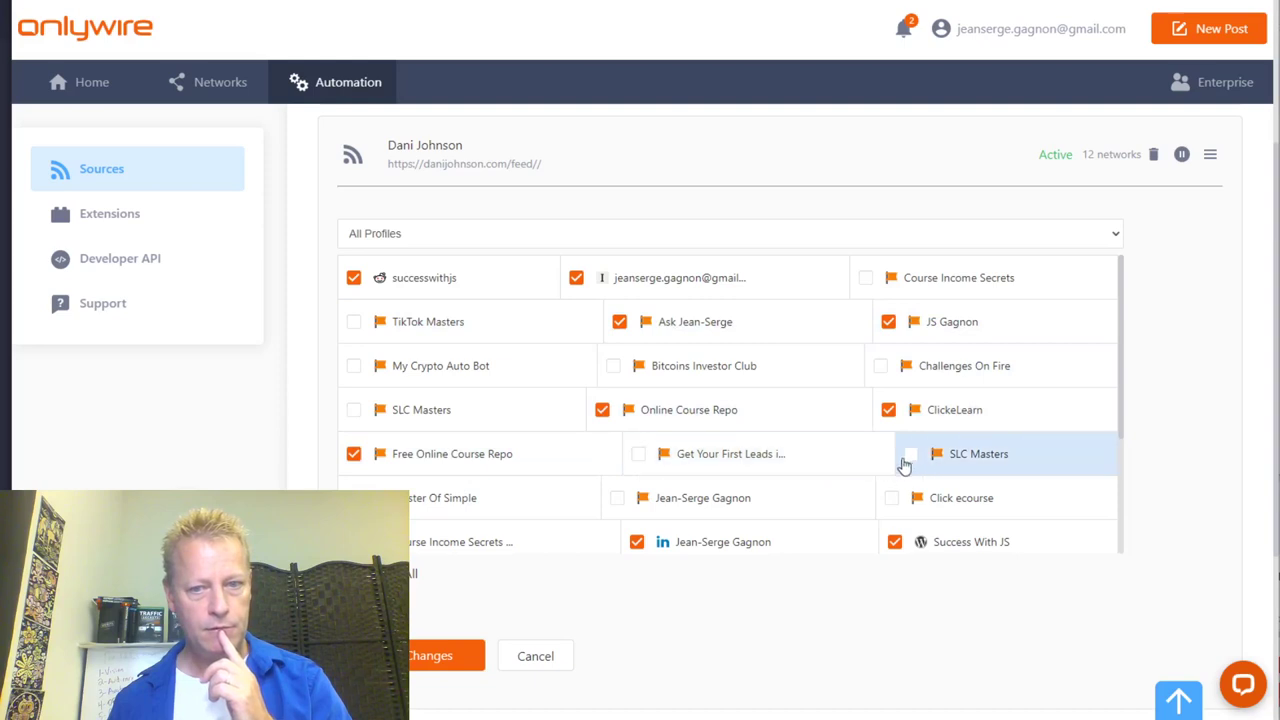
pyautogui.click(891, 498)
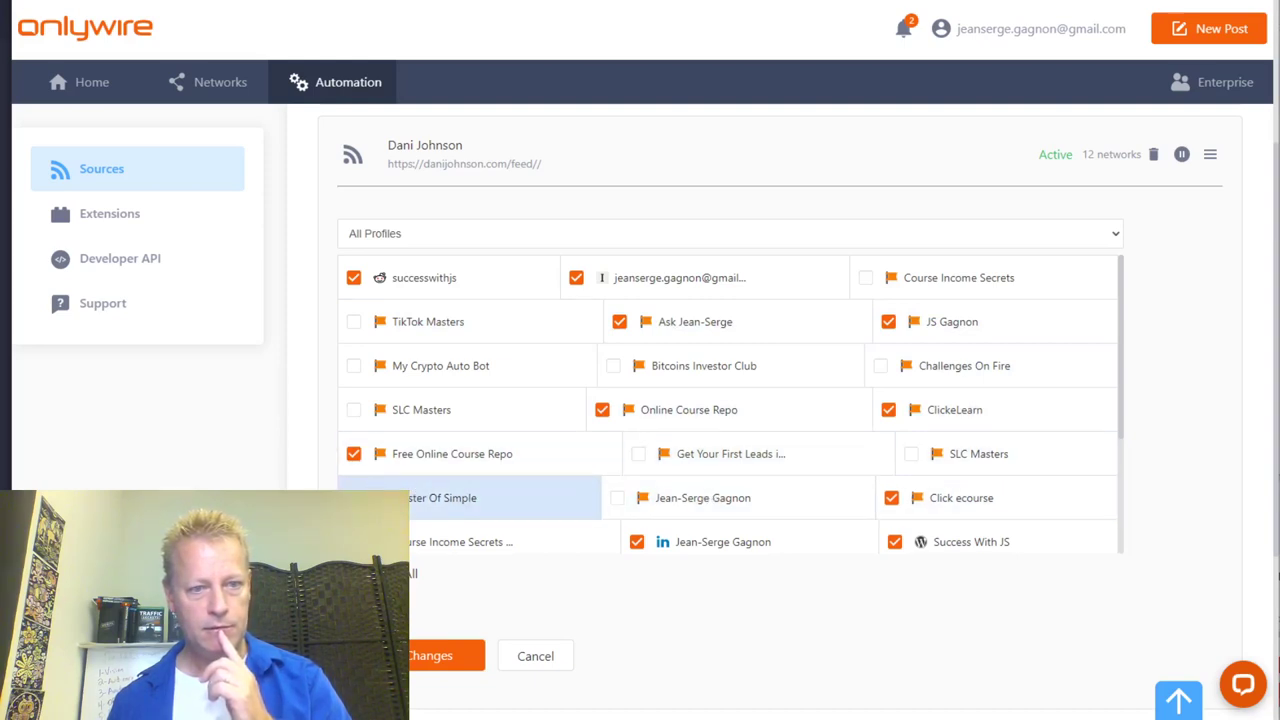
pyautogui.click(617, 498)
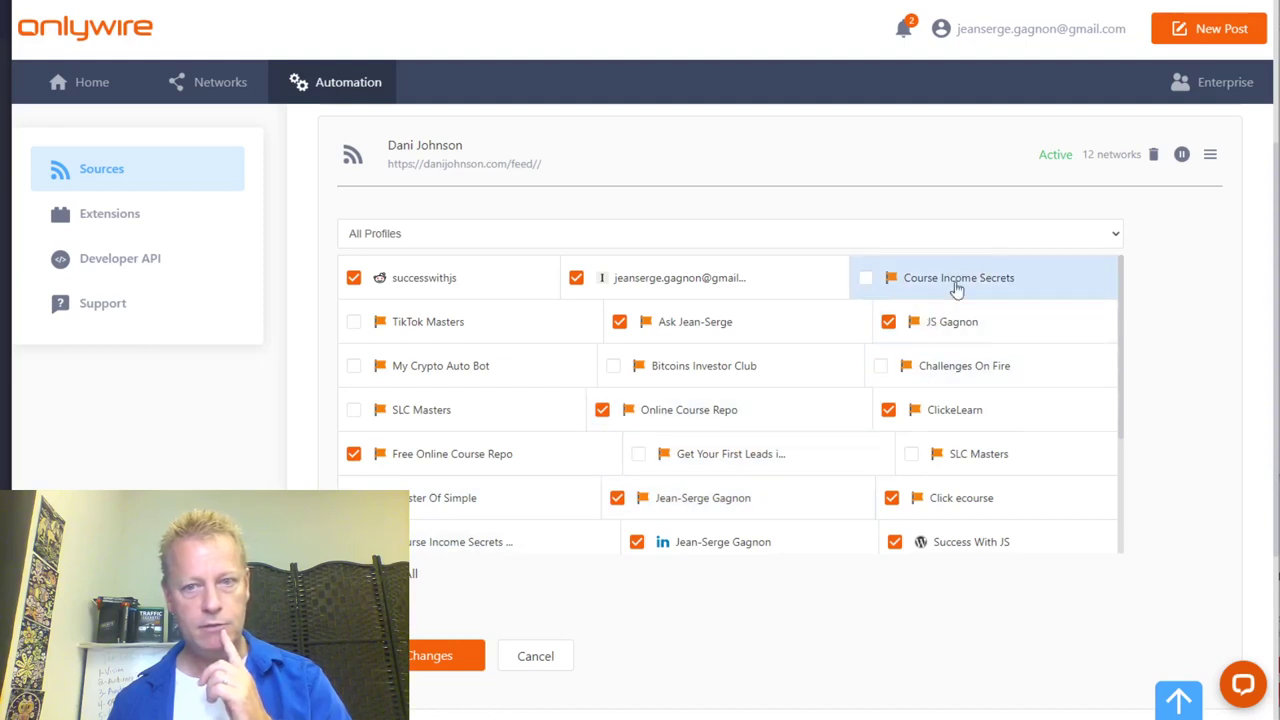
pyautogui.click(866, 280)
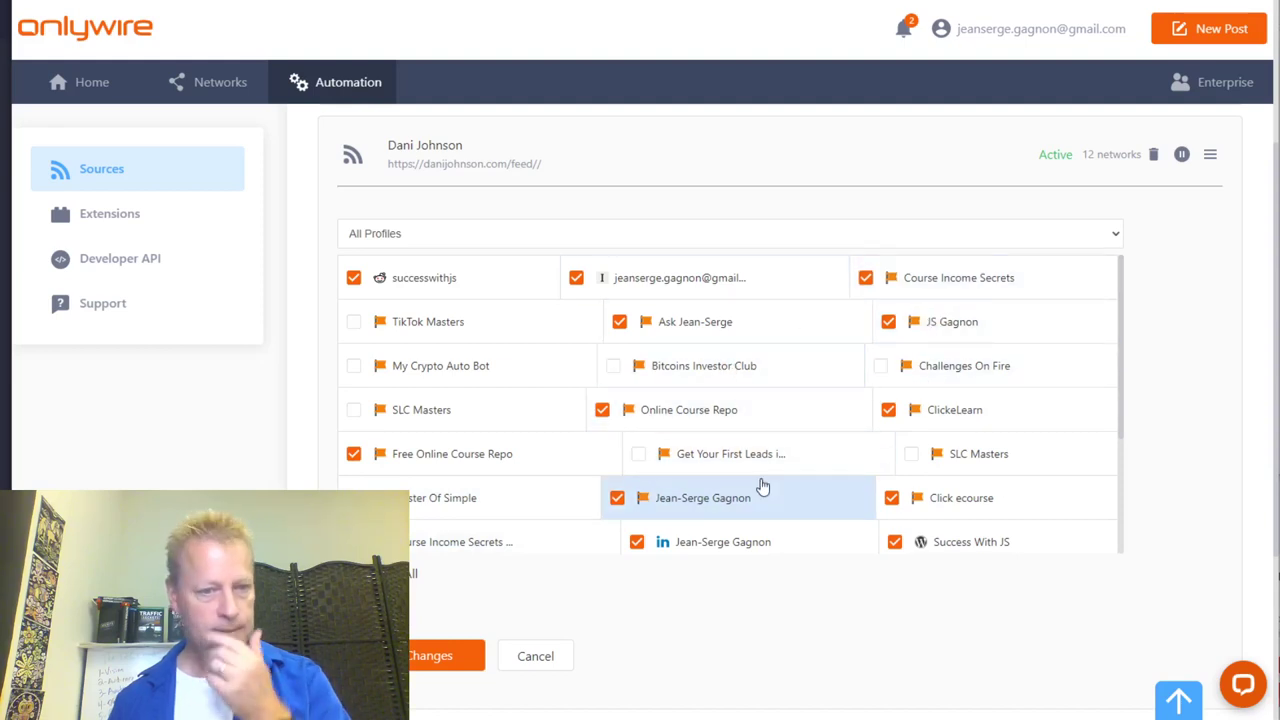
# Add the Course Income Secrets, Click eCourse, Become a Master Of Simple and owner's Mastermind groups to the Dani Johnson feed, and save the changes
pyautogui.scroll(-2, 763, 490)
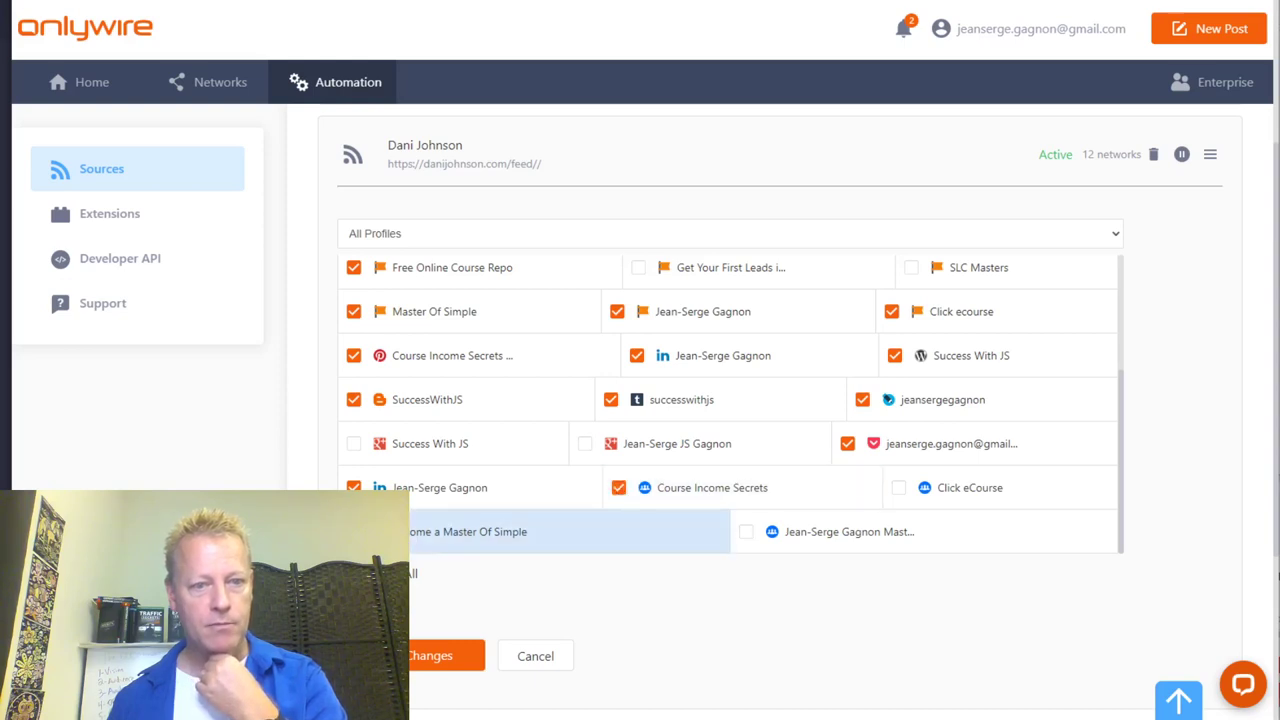
pyautogui.click(746, 532)
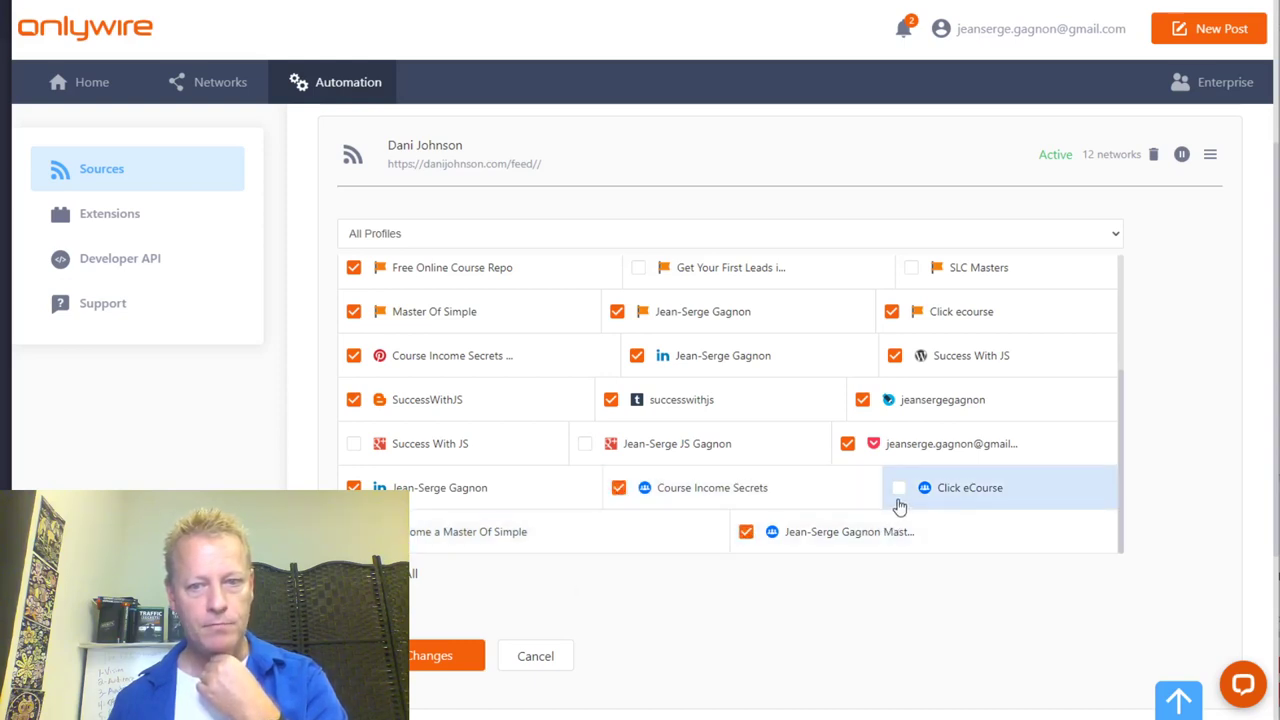
pyautogui.scroll(2, 869, 566)
pyautogui.scroll(-5, 860, 560)
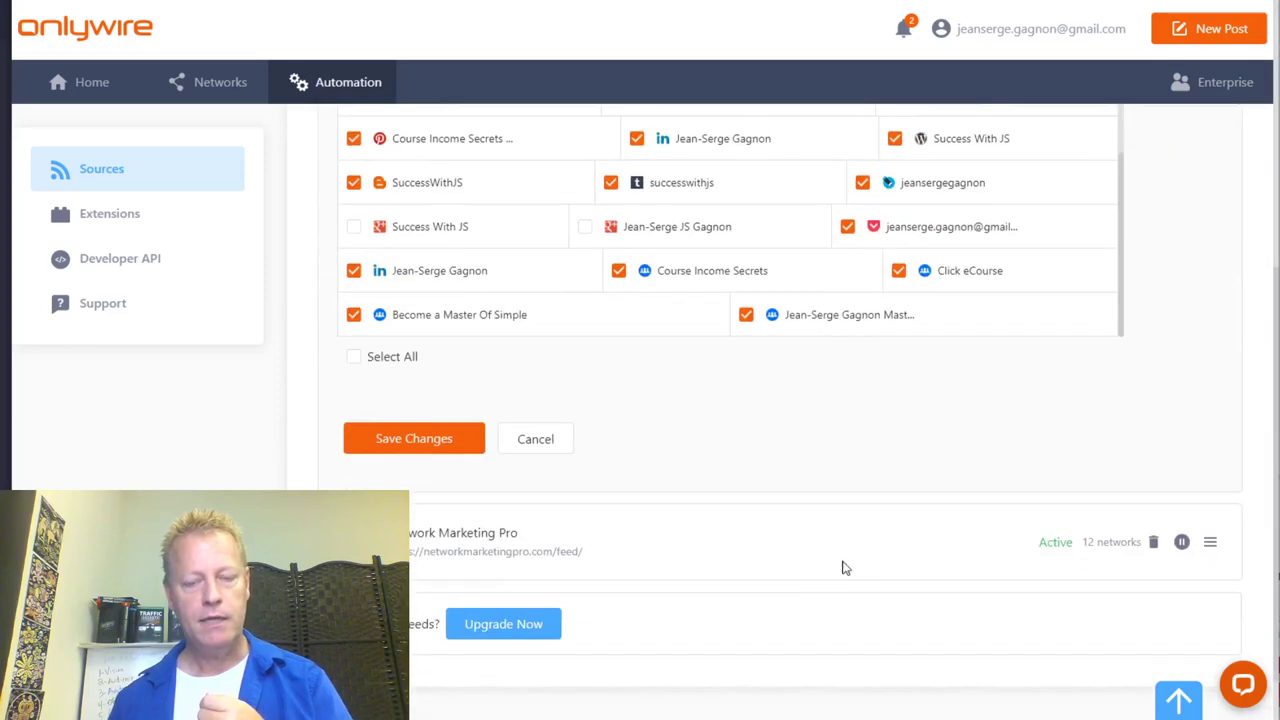
pyautogui.click(414, 440)
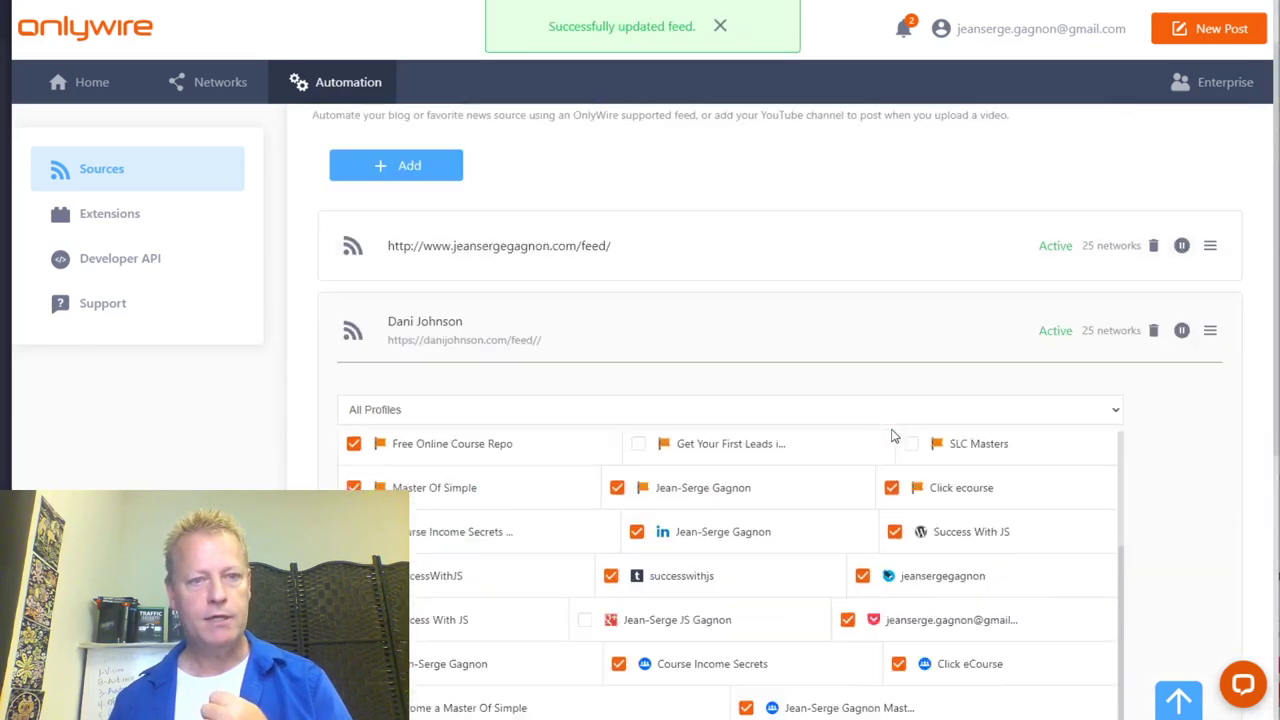
# Open the Network Marketing Pro feed and add the Course Income Secrets page and the owner's abbreviated-name and "Ask" pages
pyautogui.click(714, 477)
pyautogui.scroll(-4, 751, 489)
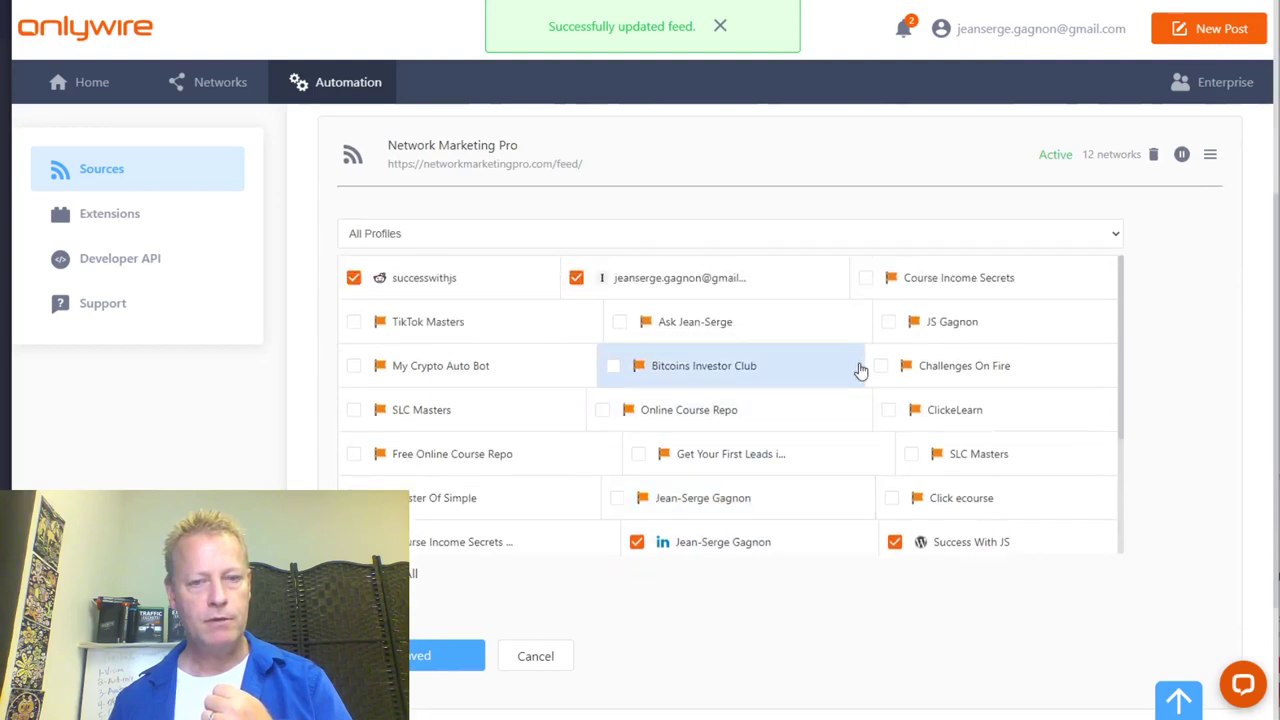
pyautogui.click(865, 278)
pyautogui.click(888, 321)
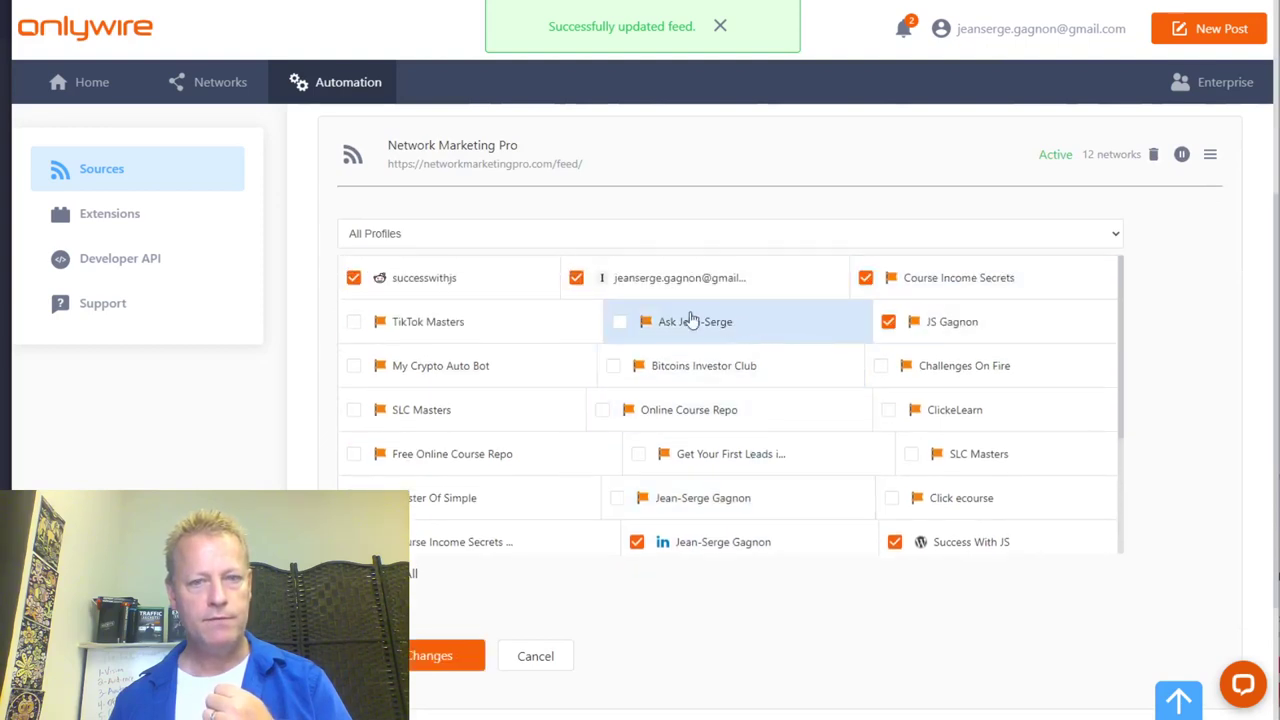
pyautogui.click(621, 322)
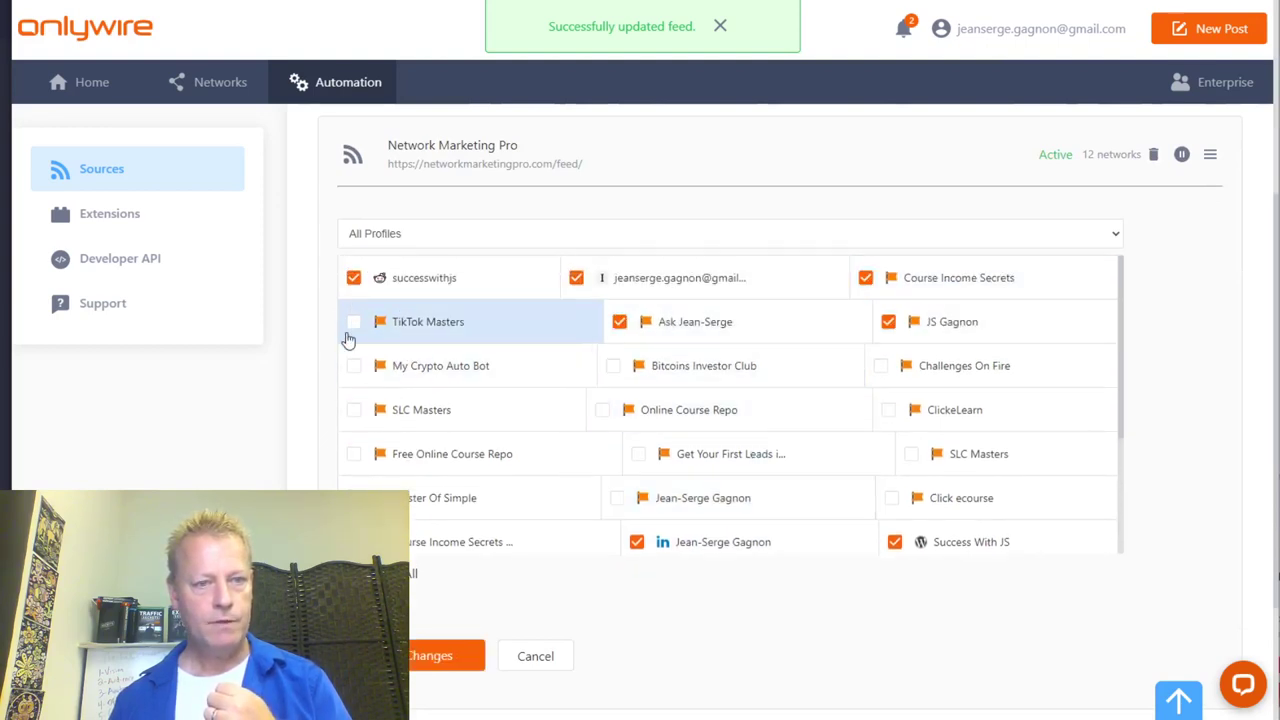
# Add Free Online Course Repo, Online Course Repo, ClickeLearn, Click ecourse, Master Of Simple, Challenges On Fire and the owner's full-name page to the Network Marketing Pro feed
pyautogui.click(353, 454)
pyautogui.click(602, 410)
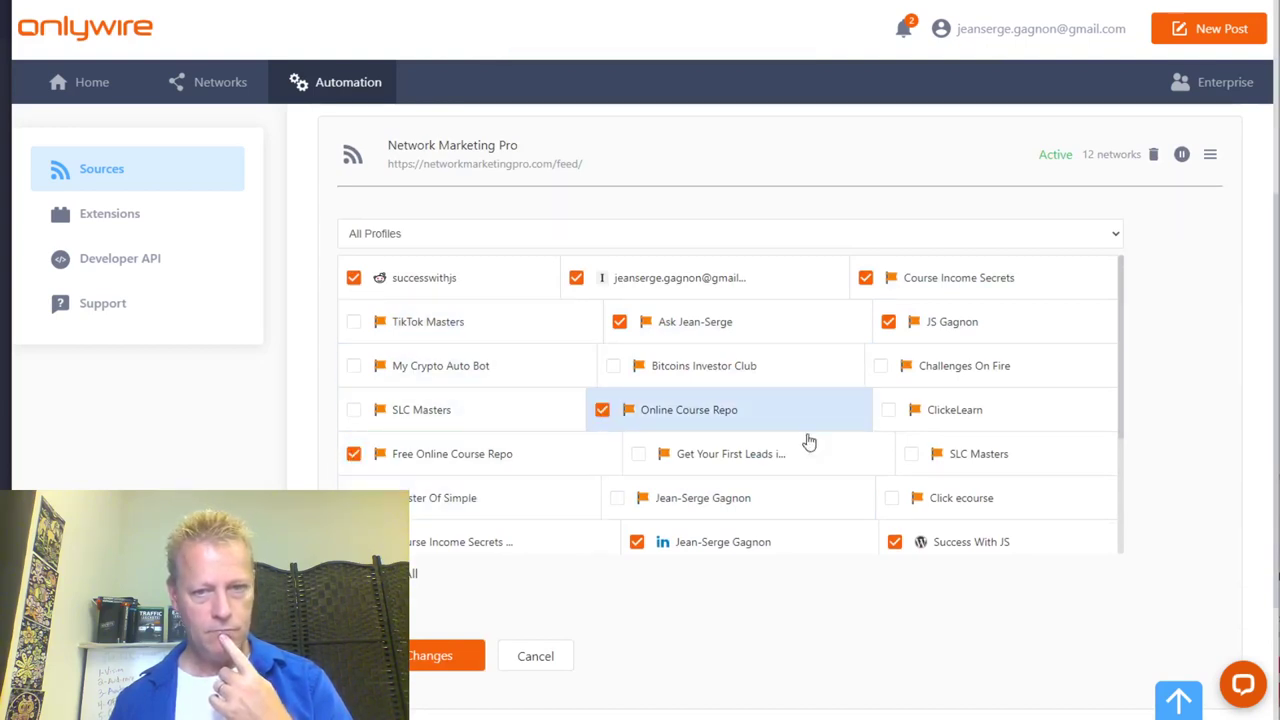
pyautogui.click(889, 411)
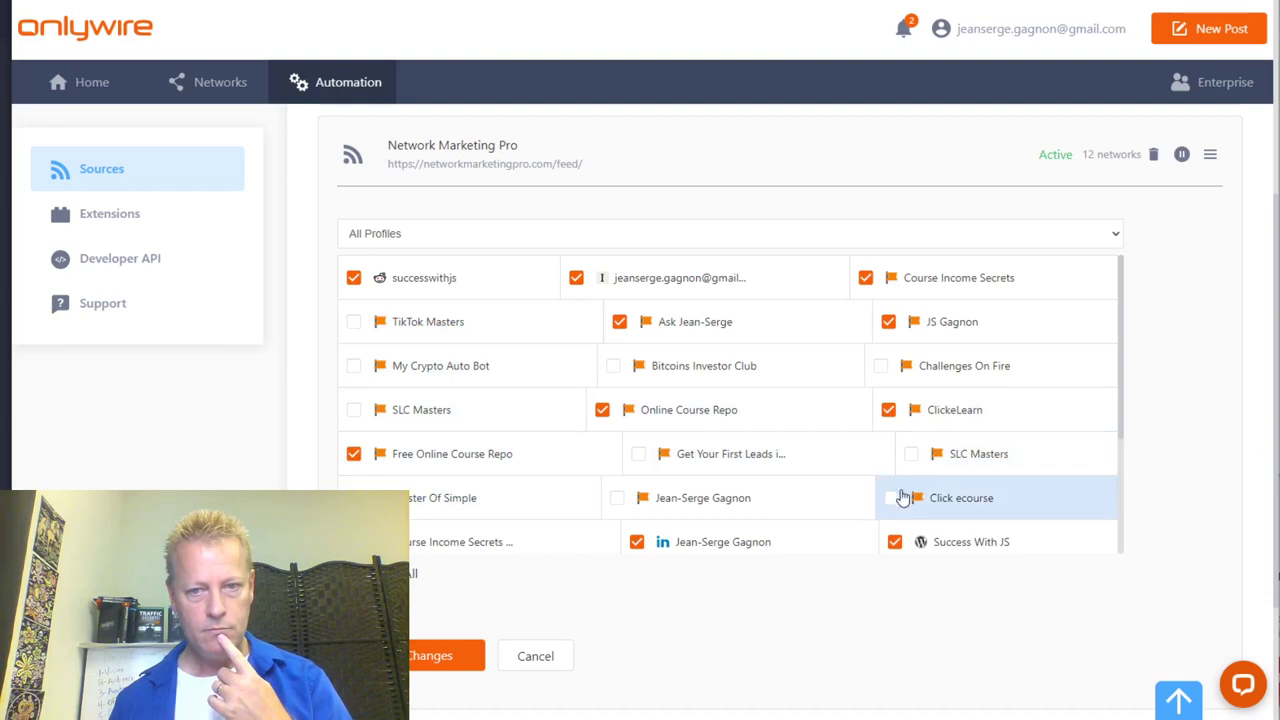
pyautogui.click(891, 497)
pyautogui.click(619, 499)
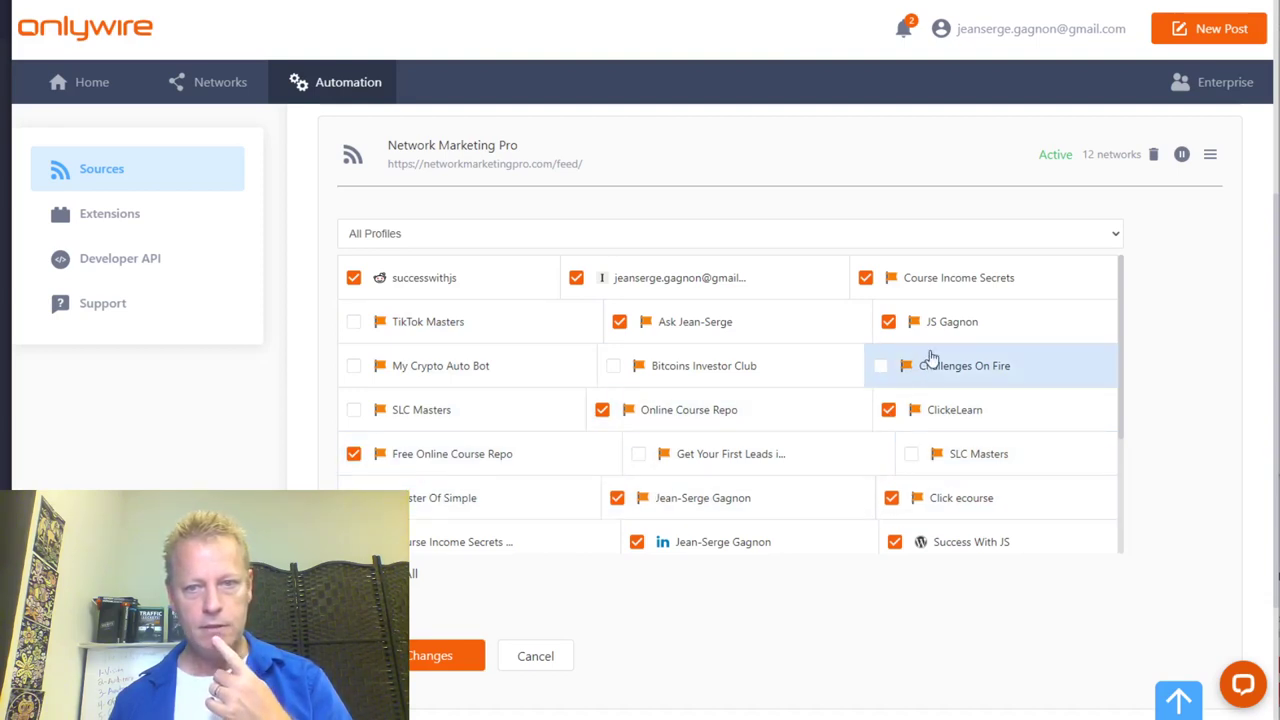
pyautogui.click(880, 366)
# Add the Click eCourse, Course Income Secrets, Become a Master Of Simple and owner's Mastermind groups to Network Marketing Pro, save, and collapse the feed
pyautogui.scroll(-1, 718, 500)
pyautogui.scroll(-5, 716, 495)
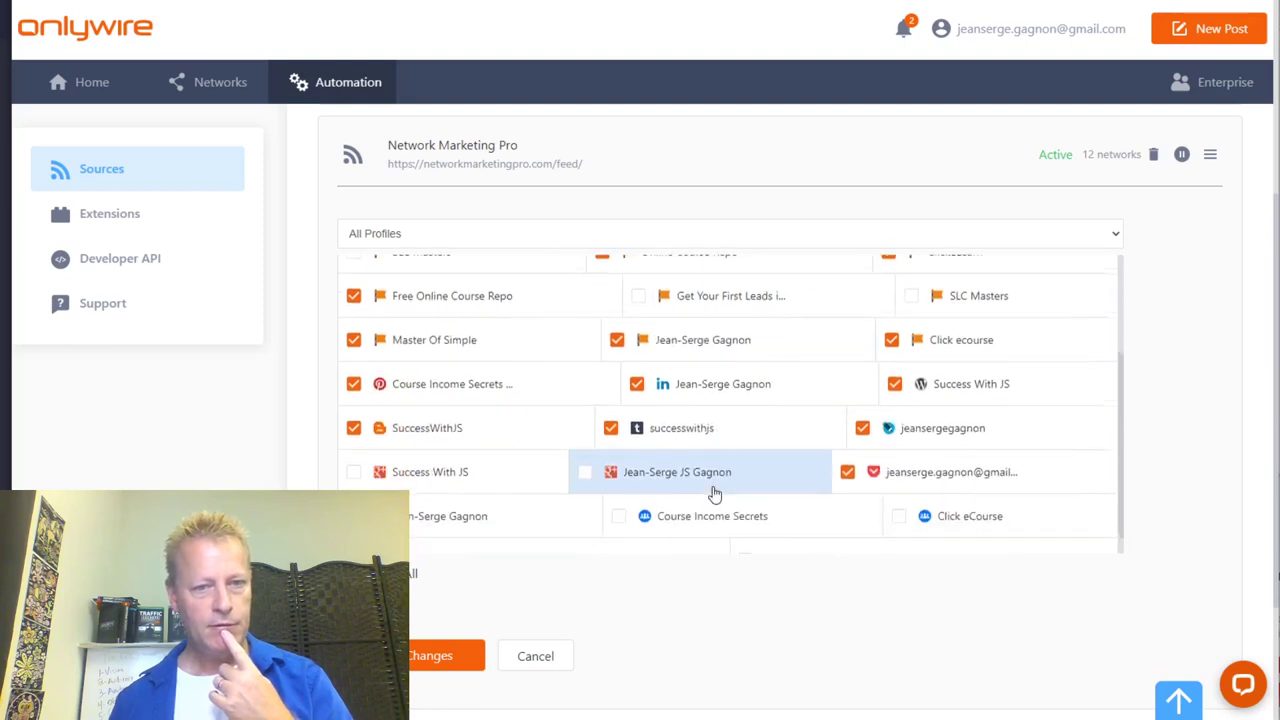
pyautogui.click(898, 487)
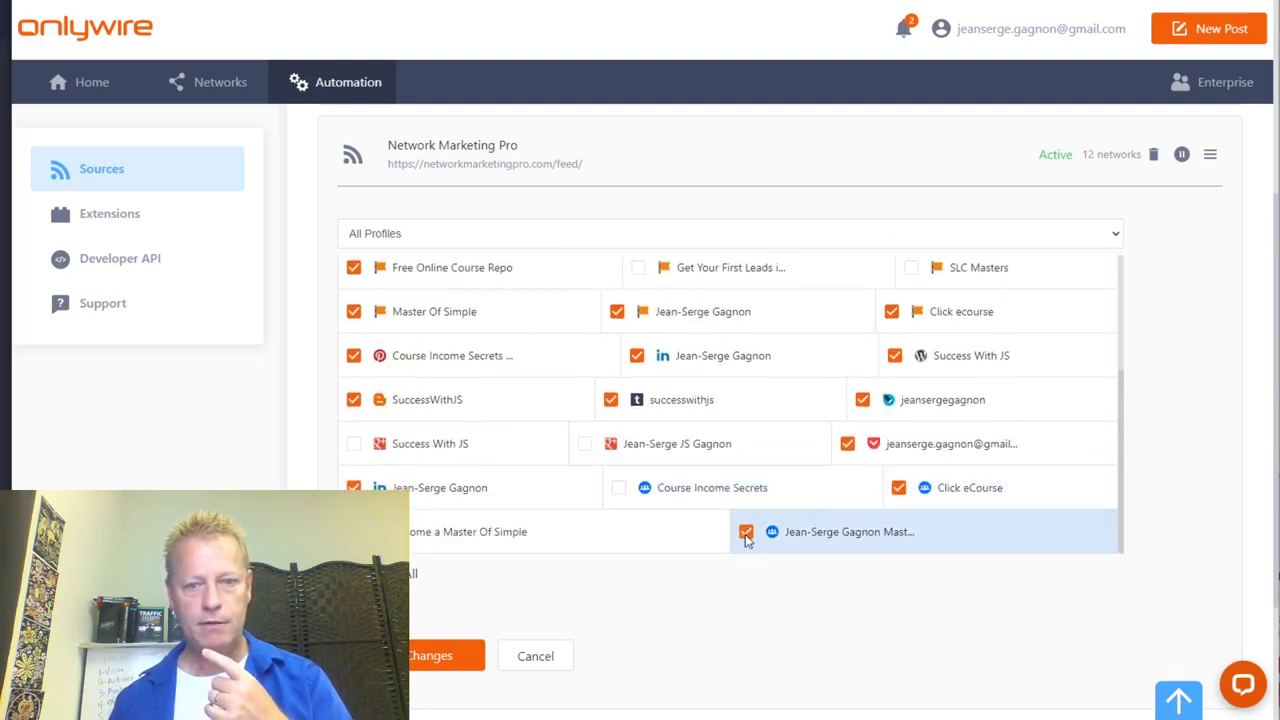
pyautogui.click(620, 488)
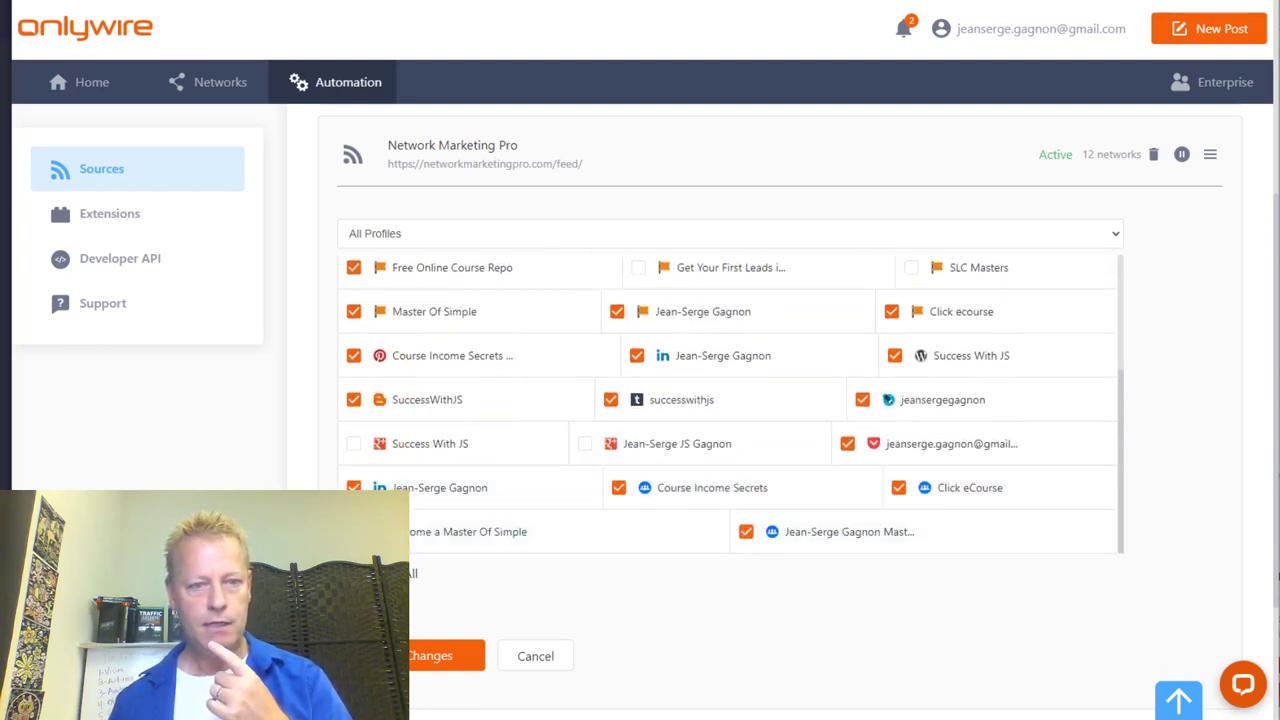
pyautogui.click(448, 656)
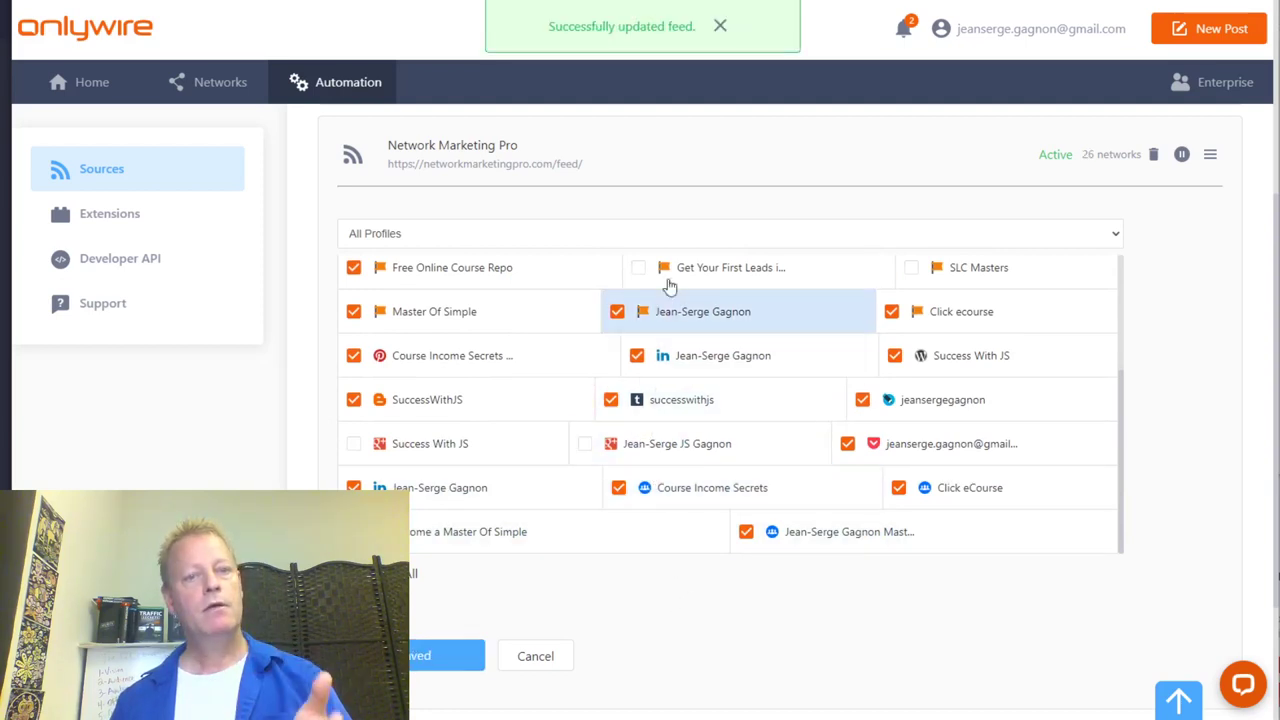
pyautogui.click(643, 163)
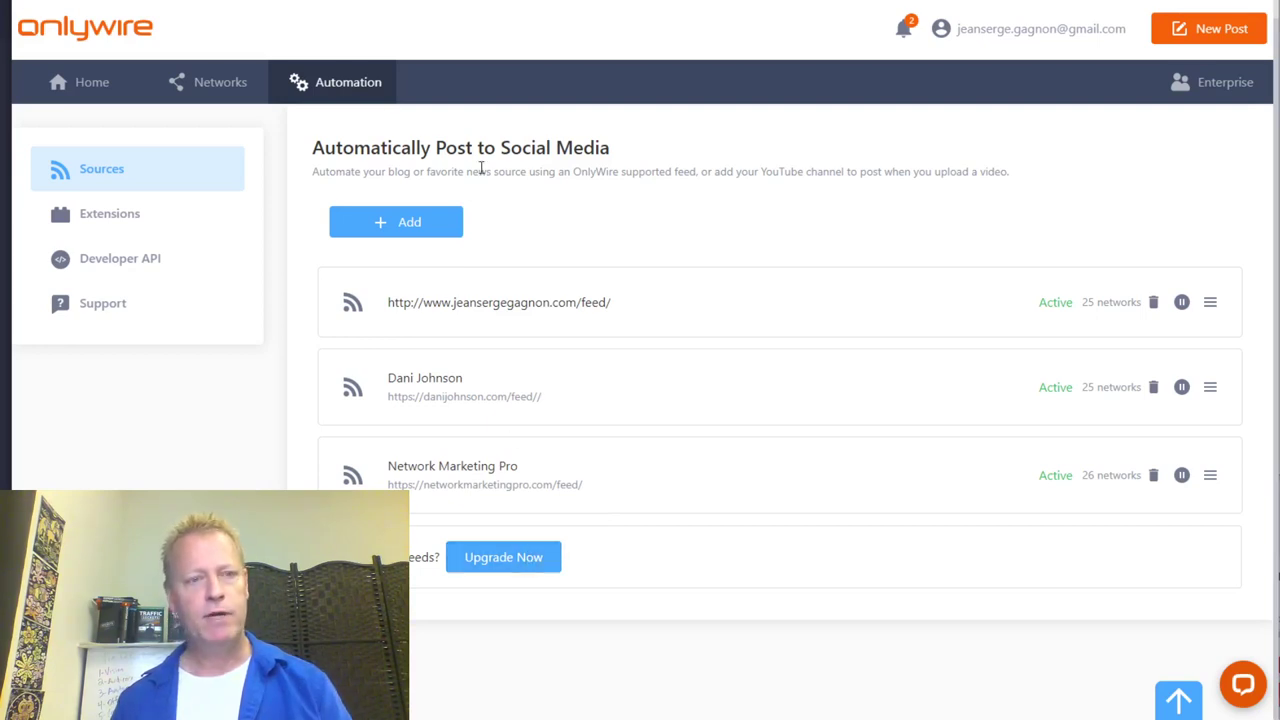
# View the list of recent OnlyWire posts, and switch to the Success With JS WordPress blog to check its newest post
pyautogui.click(87, 90)
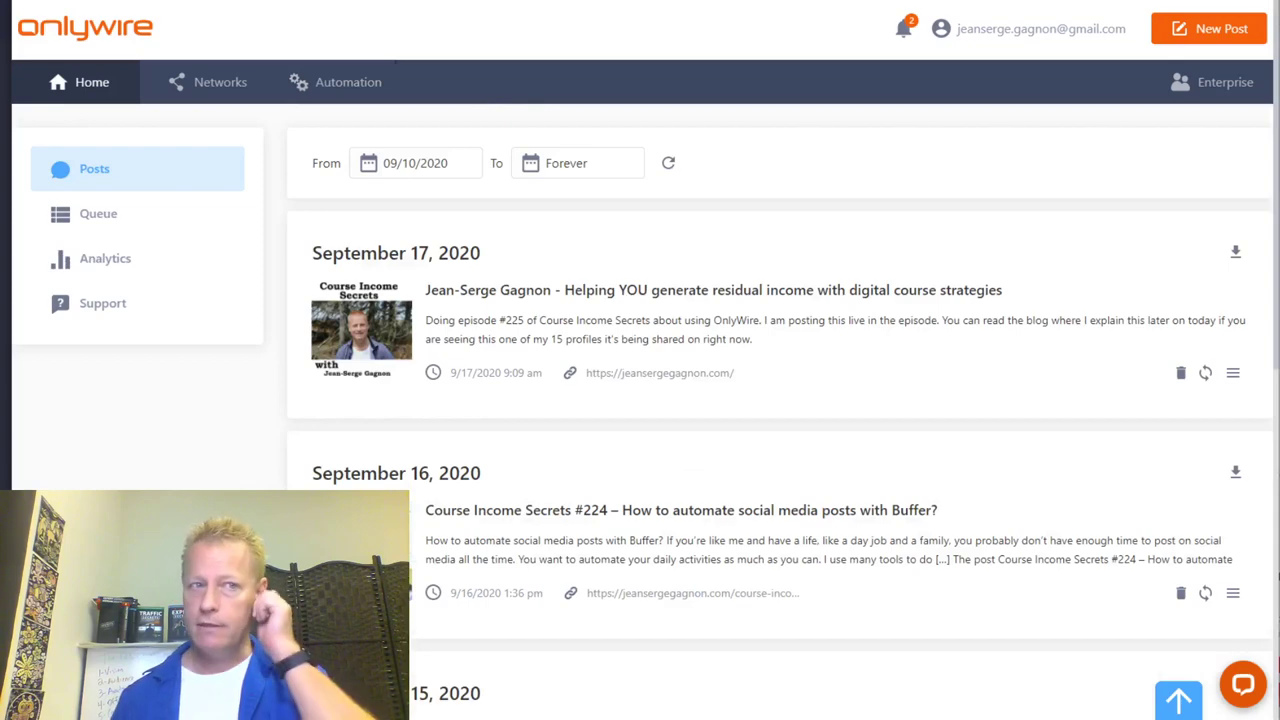
pyautogui.hotkey('ctrl', 'Tab')
pyautogui.scroll(5, 517, 284)
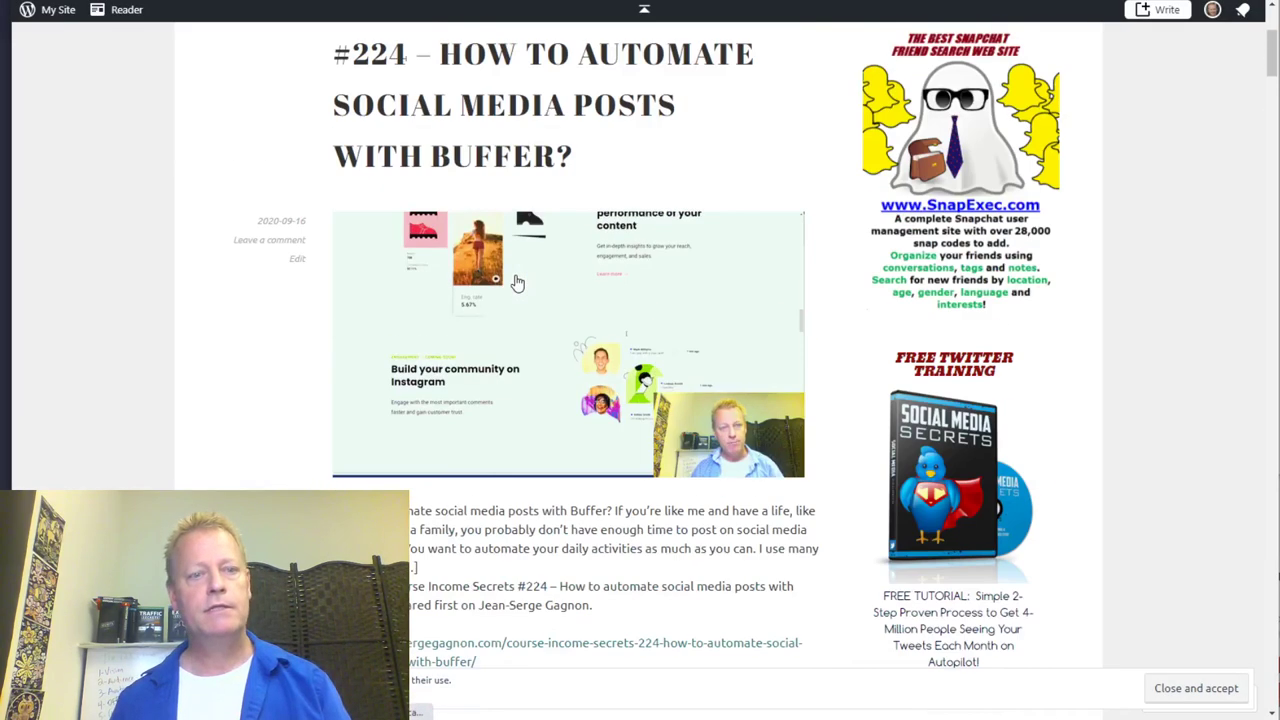
pyautogui.scroll(3, 517, 284)
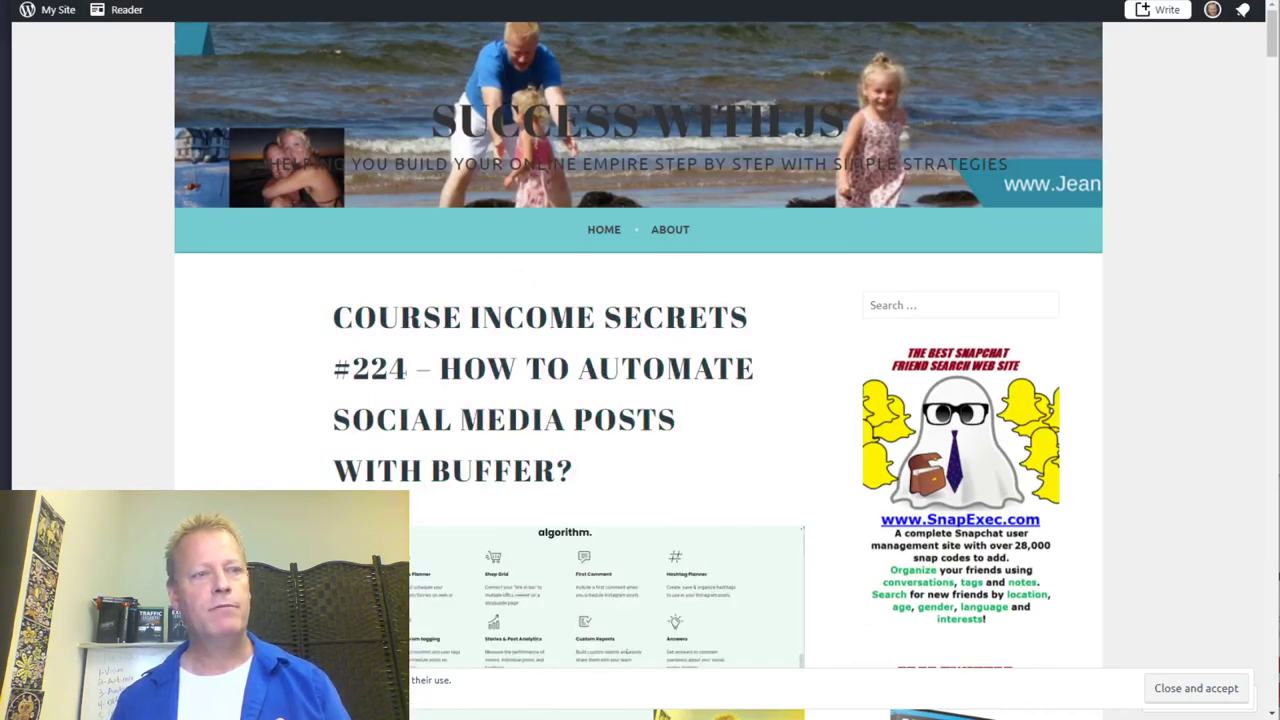
# Examine the live OnlyWire post about episode #225 on the Success With JS blog, including its image and text
pyautogui.hotkey('ctrl', 'Tab')
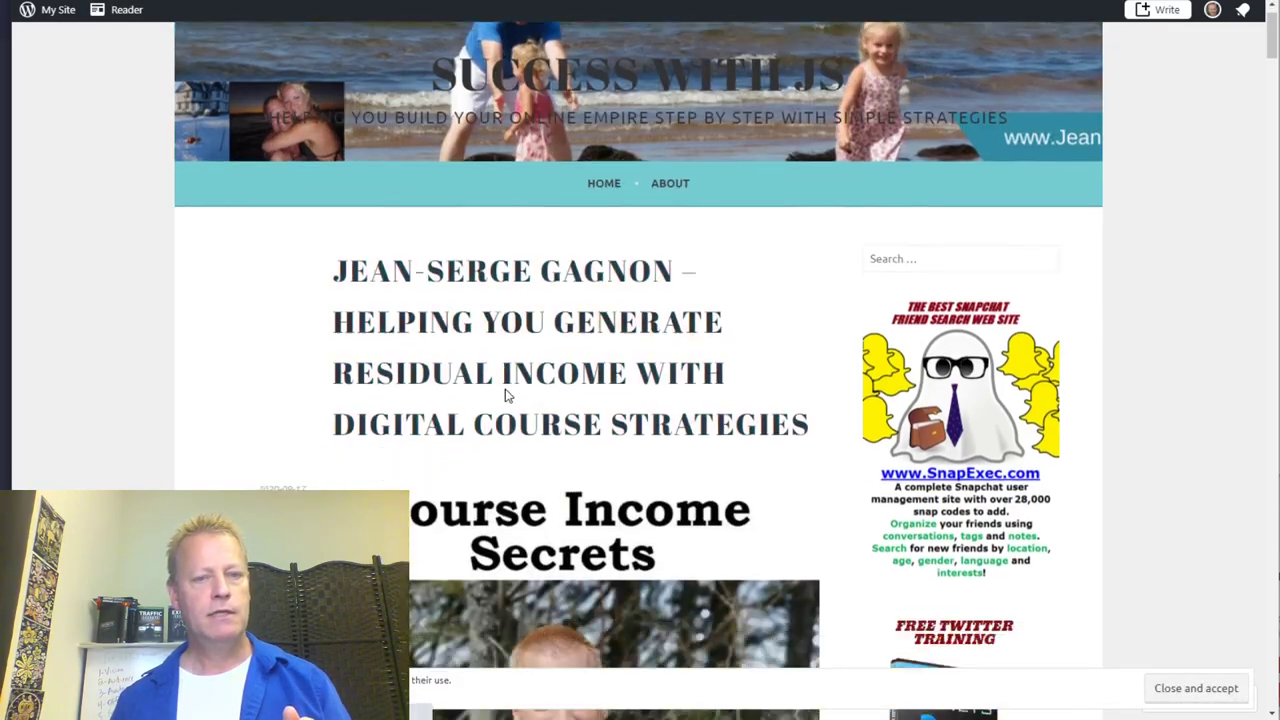
pyautogui.scroll(-6, 551, 394)
pyautogui.moveTo(395, 417); pyautogui.dragTo(575, 490)
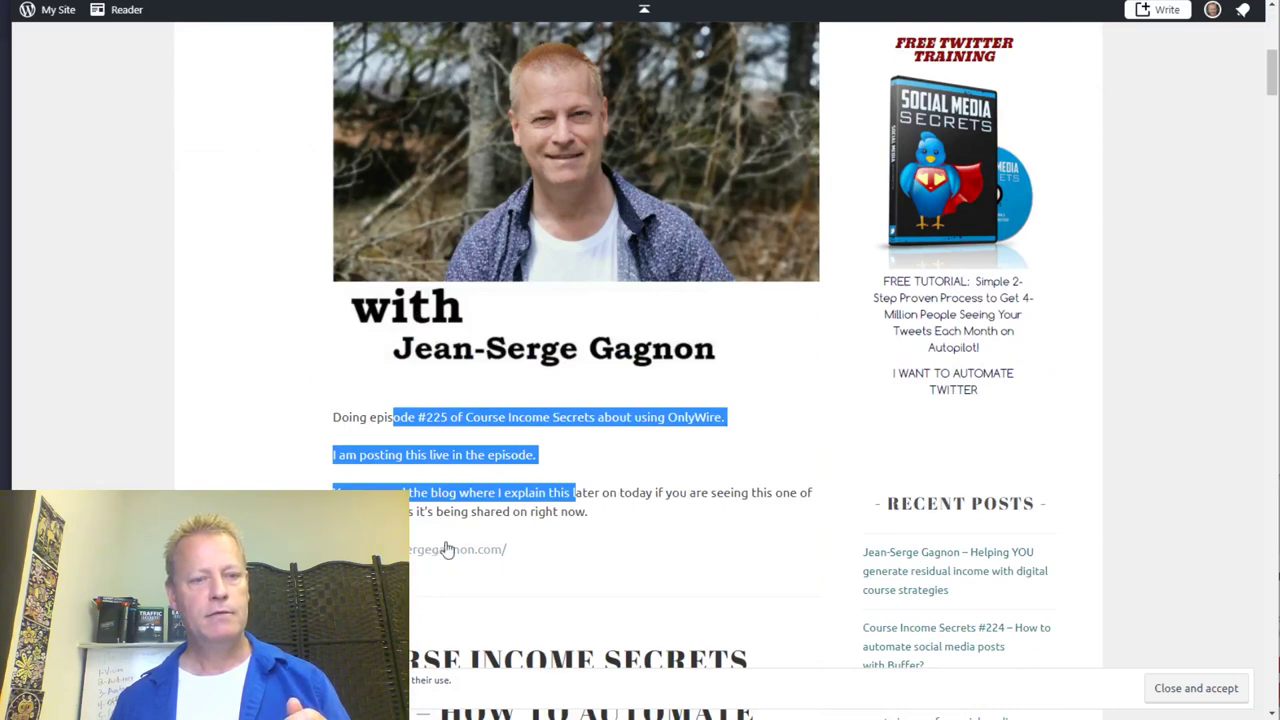
pyautogui.click(593, 513)
pyautogui.scroll(4, 584, 495)
pyautogui.scroll(-2, 595, 463)
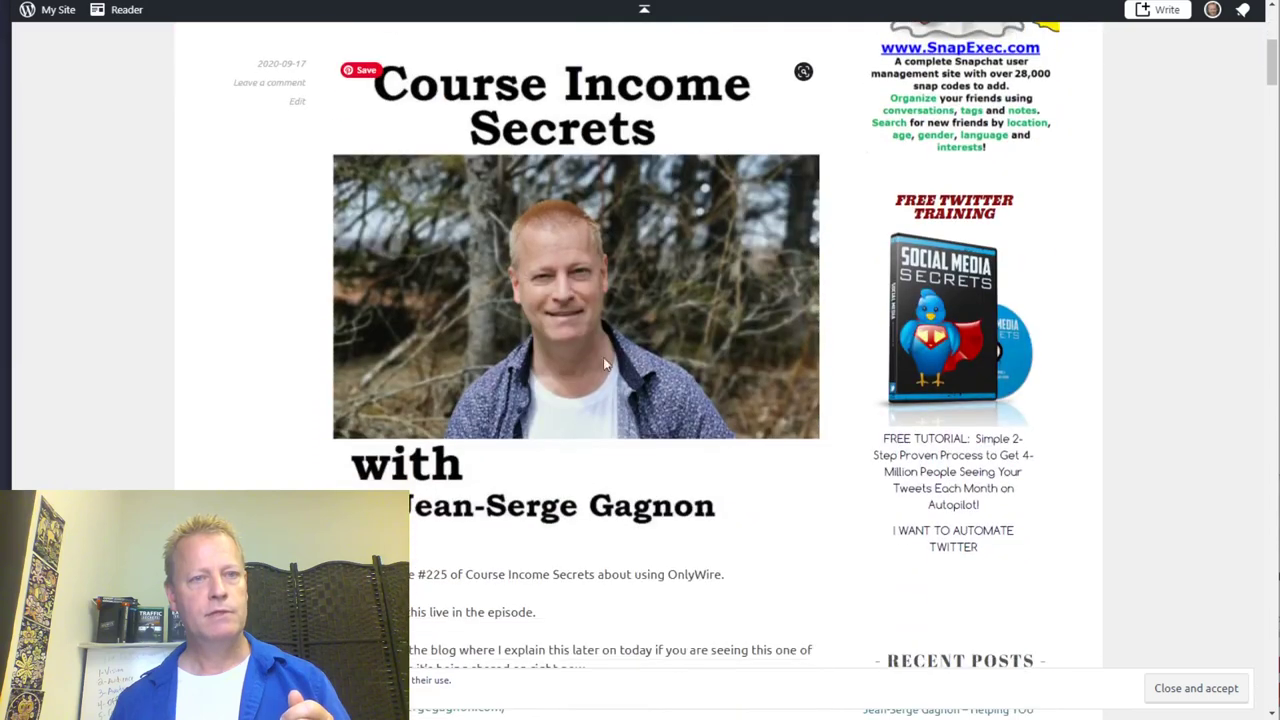
# Switch to the owner's Mastermind group on Facebook and check its discussion feed for the shared post
pyautogui.hotkey('ctrl', 'Tab')
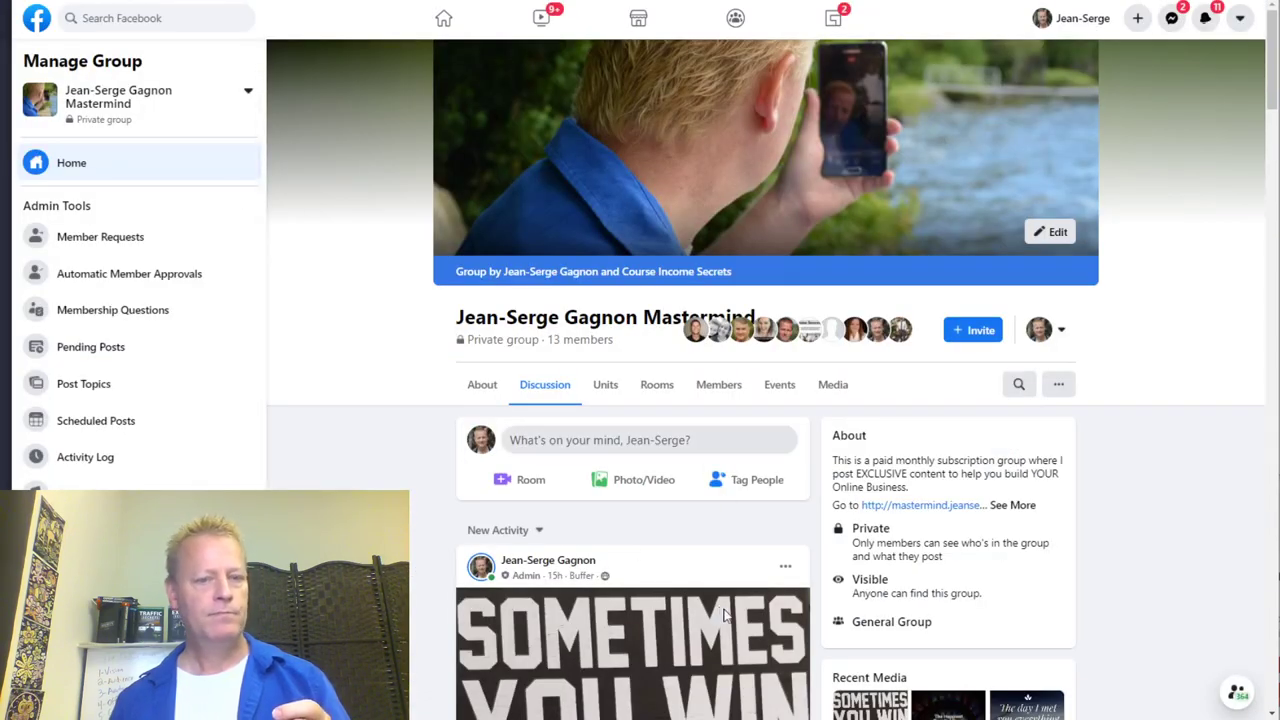
pyautogui.hotkey('ctrl', 'Tab')
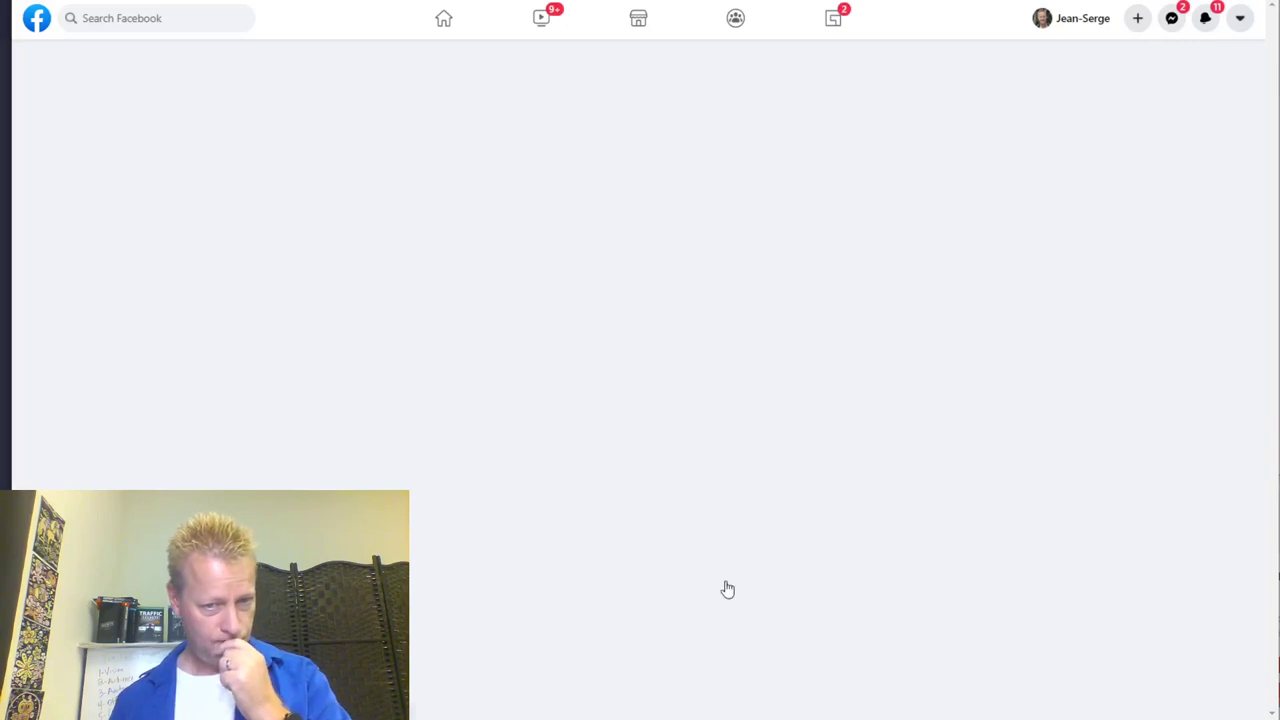
pyautogui.scroll(-5, 727, 590)
pyautogui.scroll(4, 727, 590)
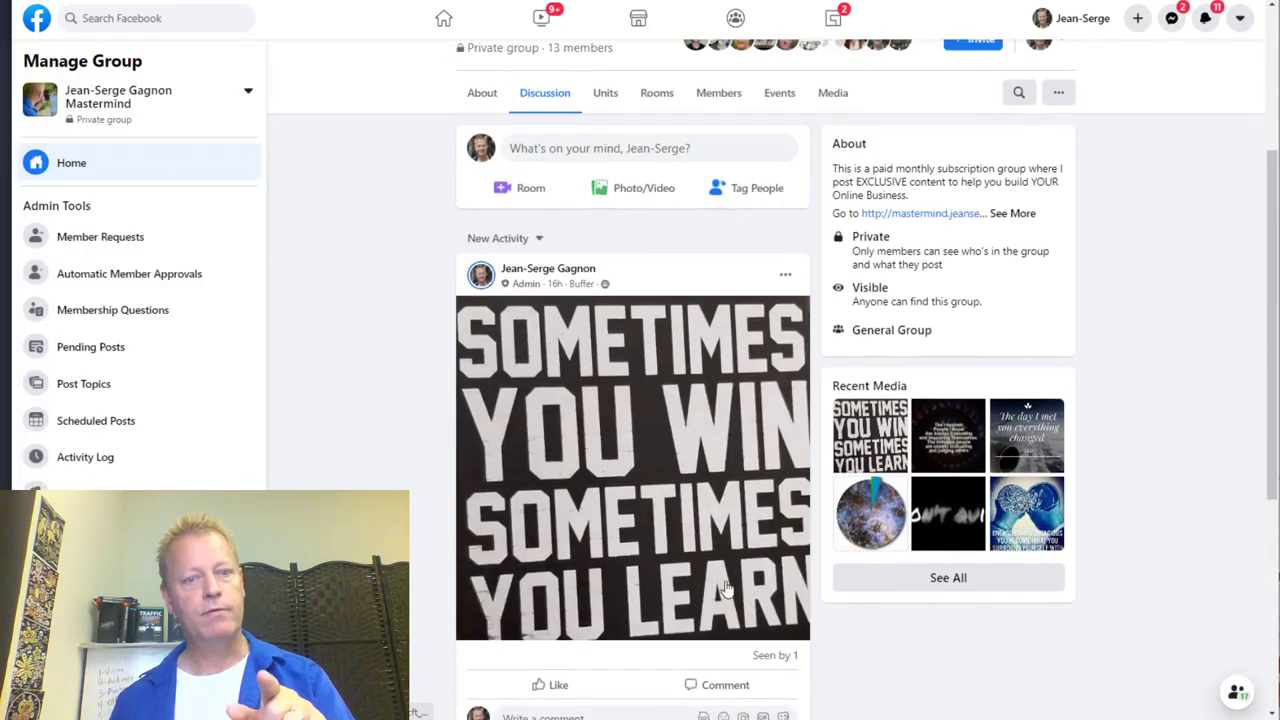
pyautogui.scroll(5, 727, 590)
# Switch to Blogger, return from the open #224 post to the SuccessWithJS posts list, and switch to the owner's Twitter profile
pyautogui.hotkey('ctrl', 'Tab')
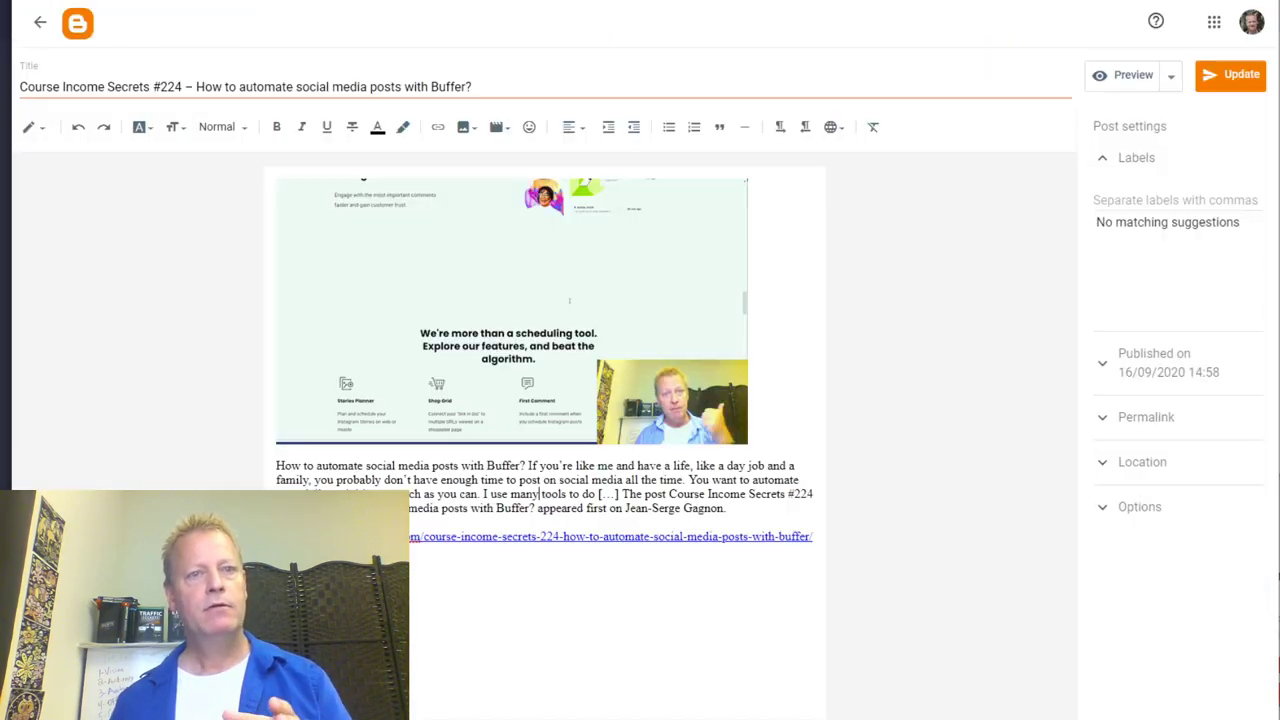
pyautogui.click(35, 22)
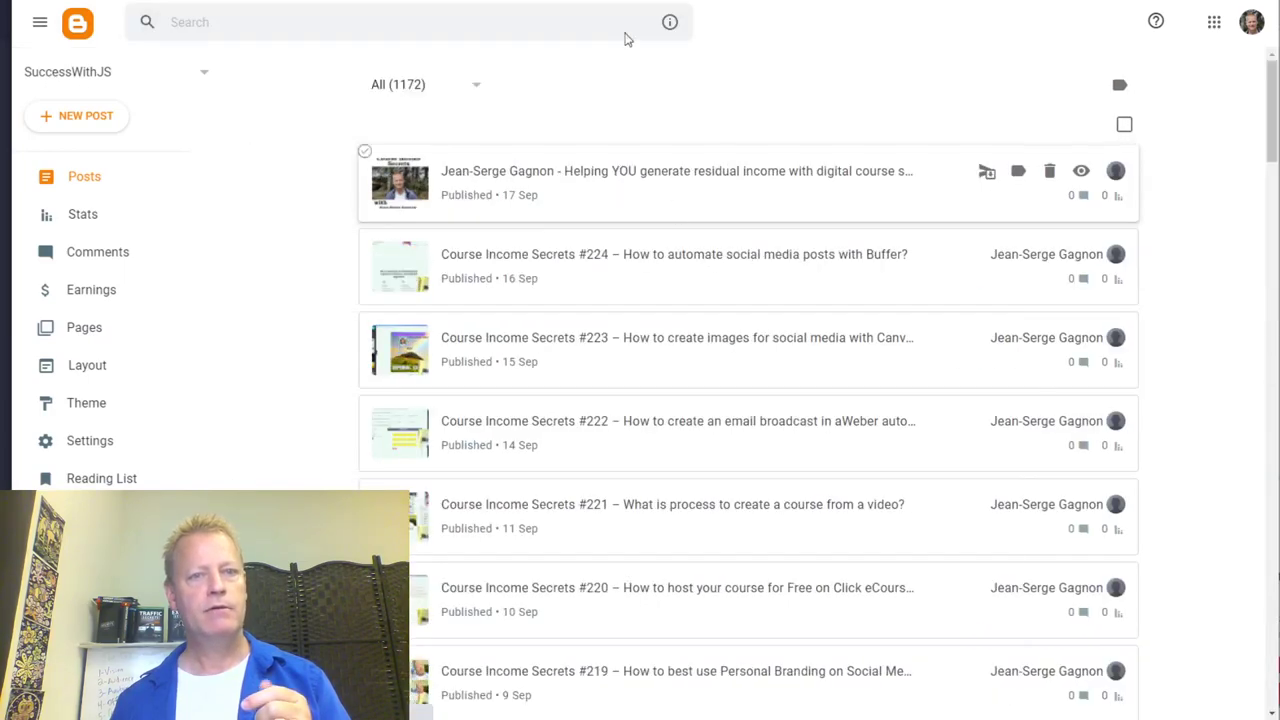
pyautogui.hotkey('ctrl', 'Tab')
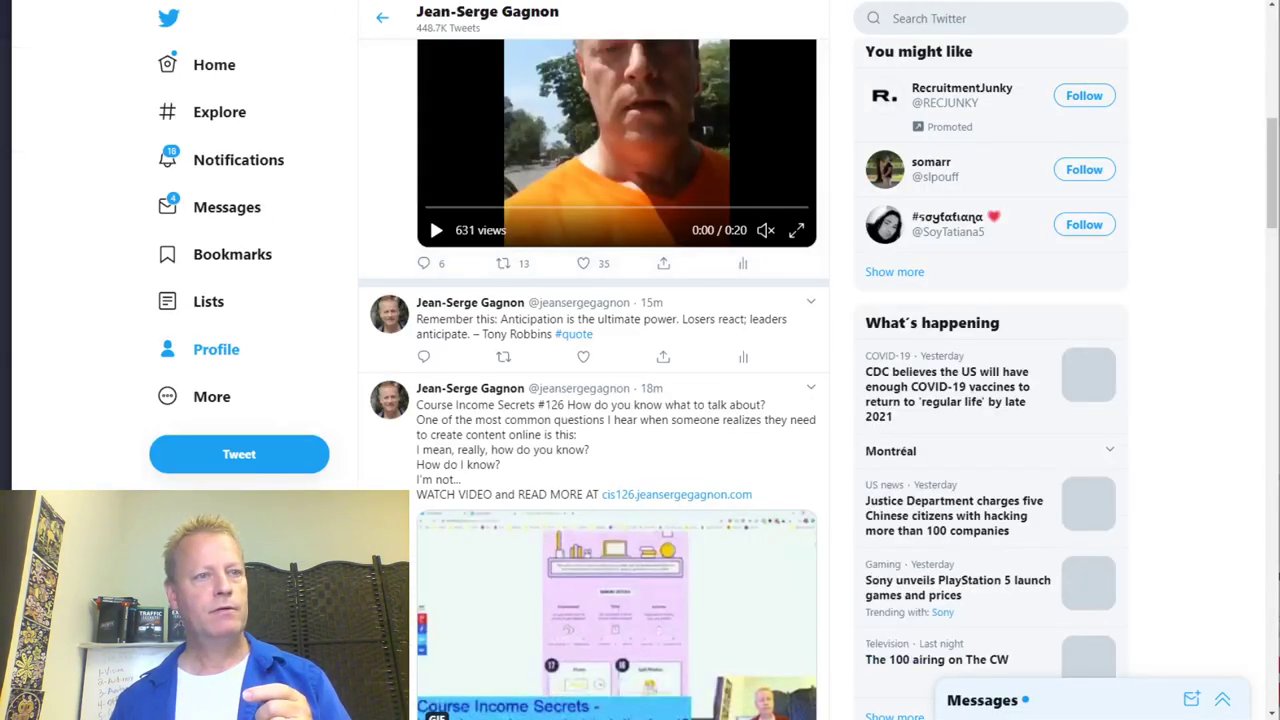
# Reload the owner's Twitter profile, open the tweet about episode #225 shared through Tumblr, and dismiss the new conversation view notice
pyautogui.press('F5')
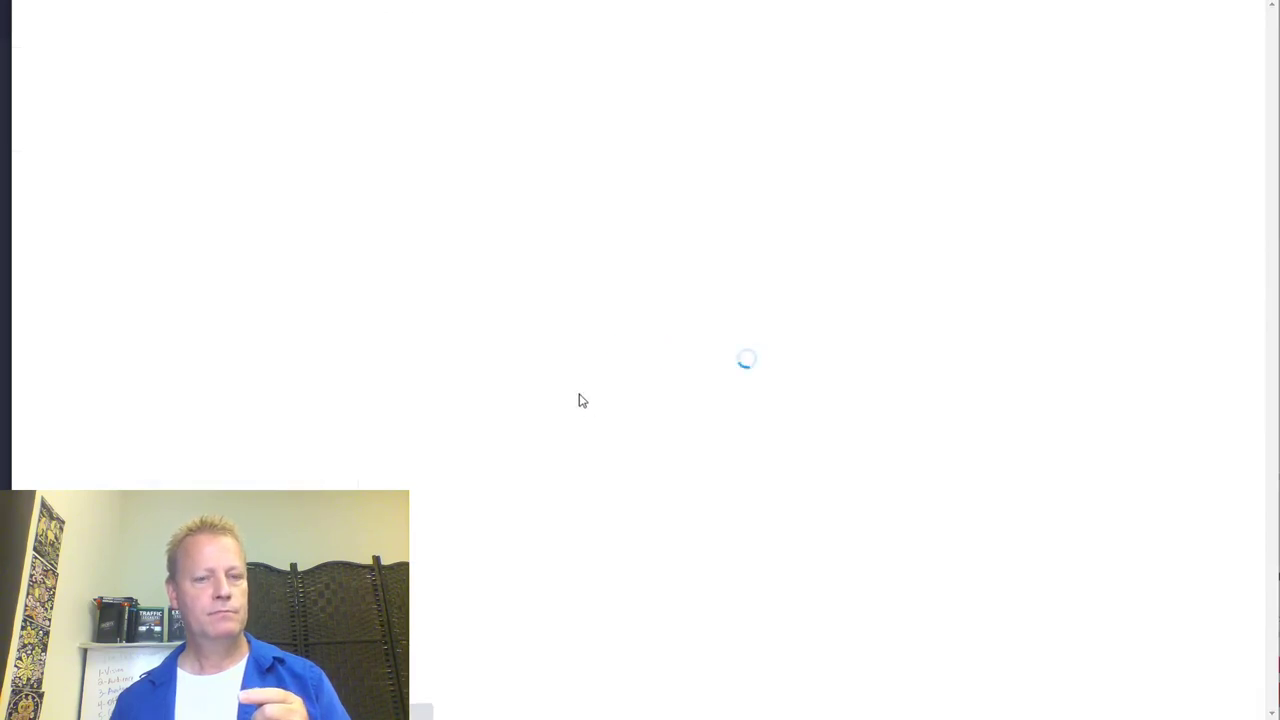
pyautogui.scroll(-3, 611, 403)
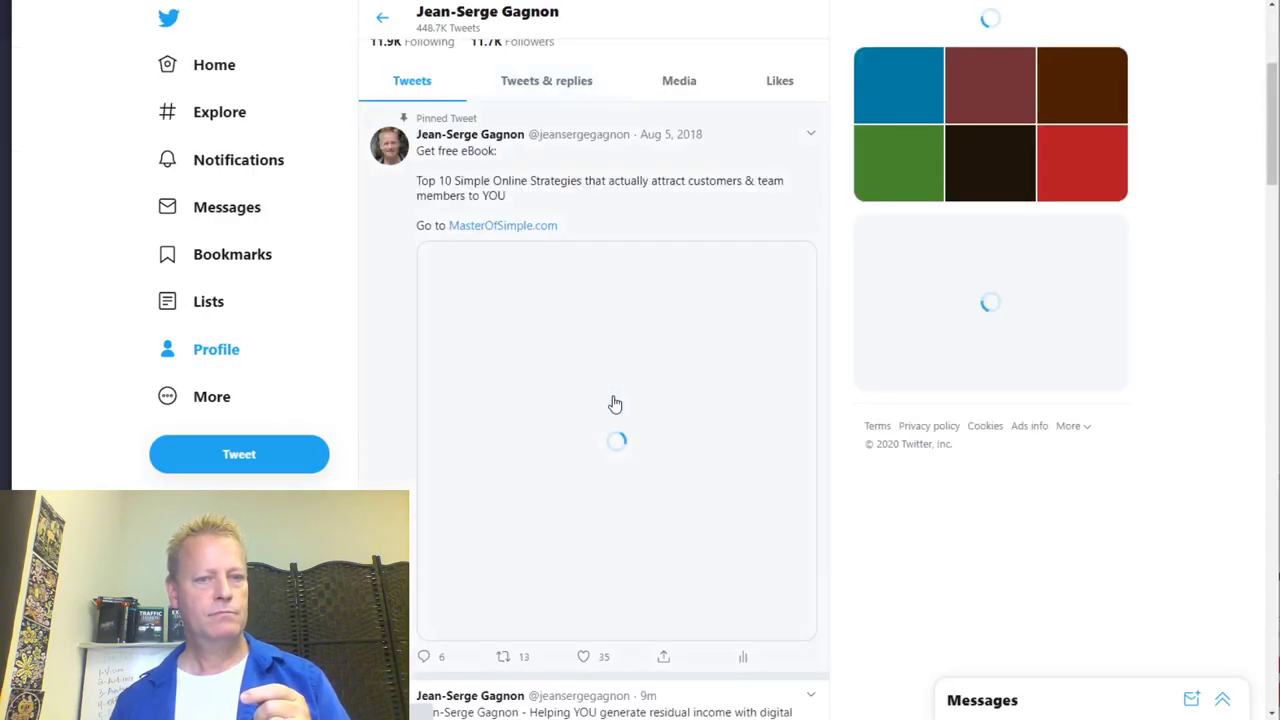
pyautogui.scroll(-3, 615, 404)
pyautogui.scroll(3, 500, 420)
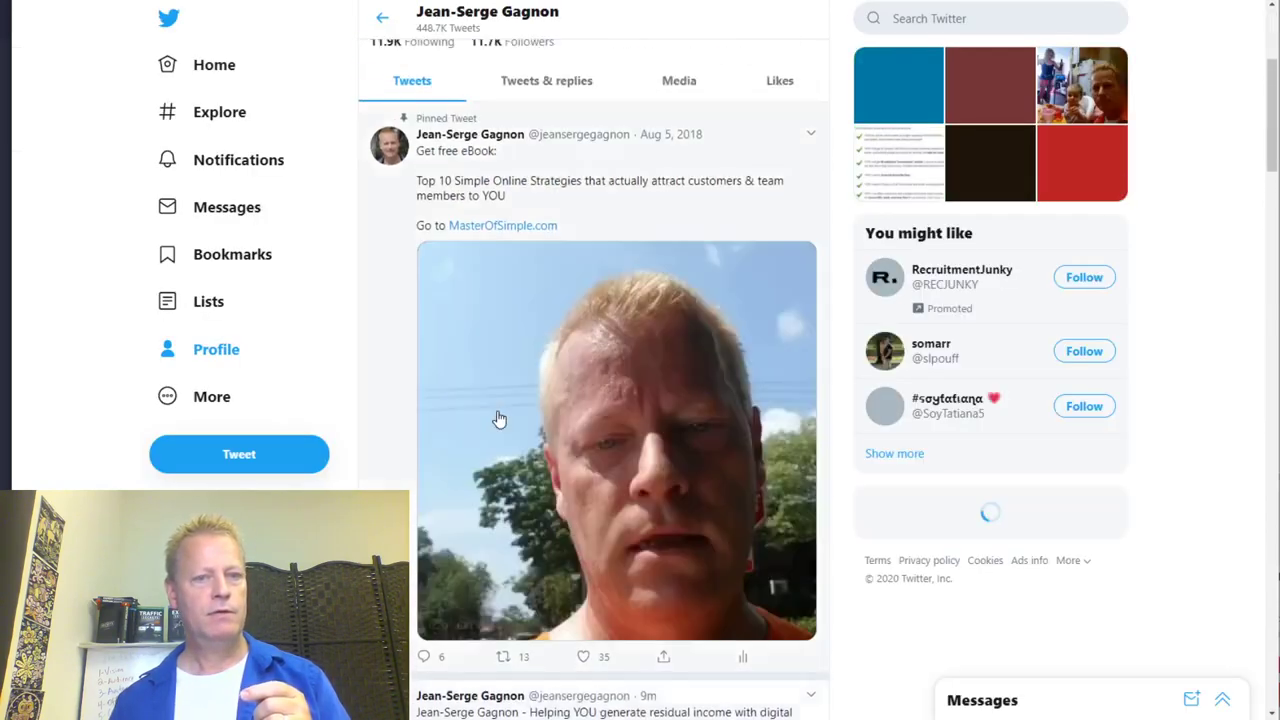
pyautogui.scroll(-4, 500, 418)
pyautogui.moveTo(528, 320); pyautogui.dragTo(603, 357)
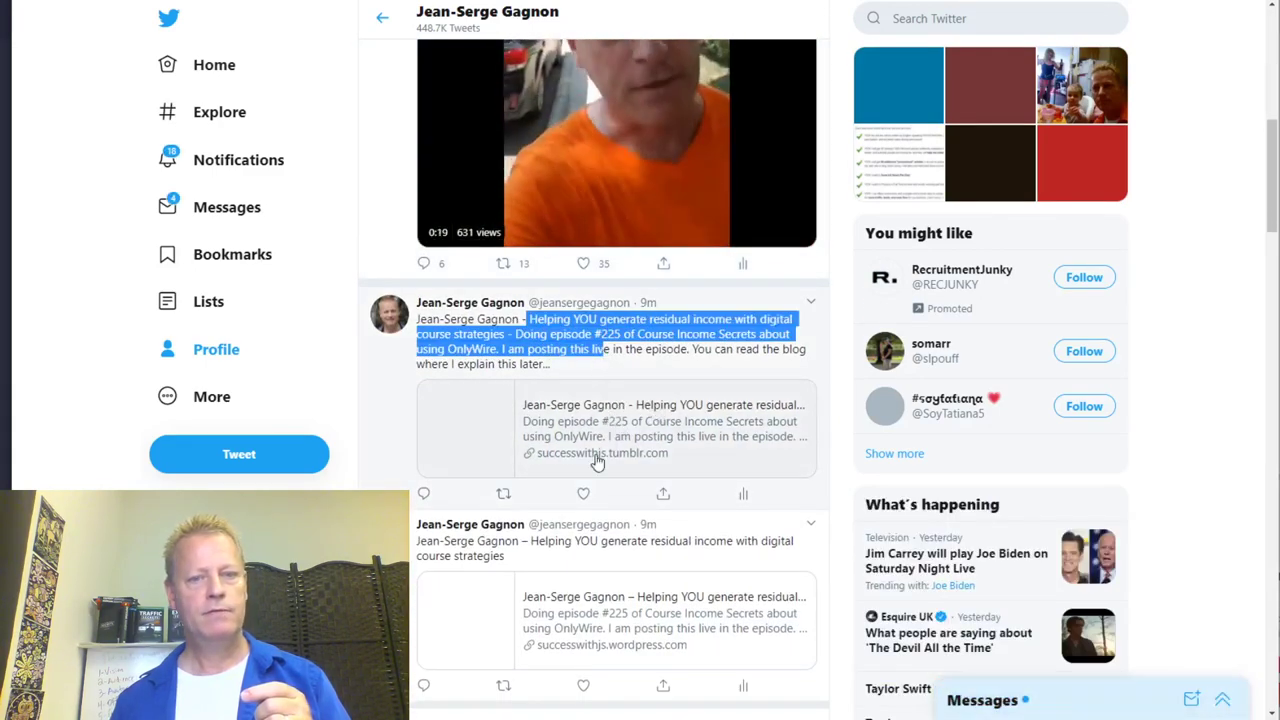
pyautogui.click(655, 362)
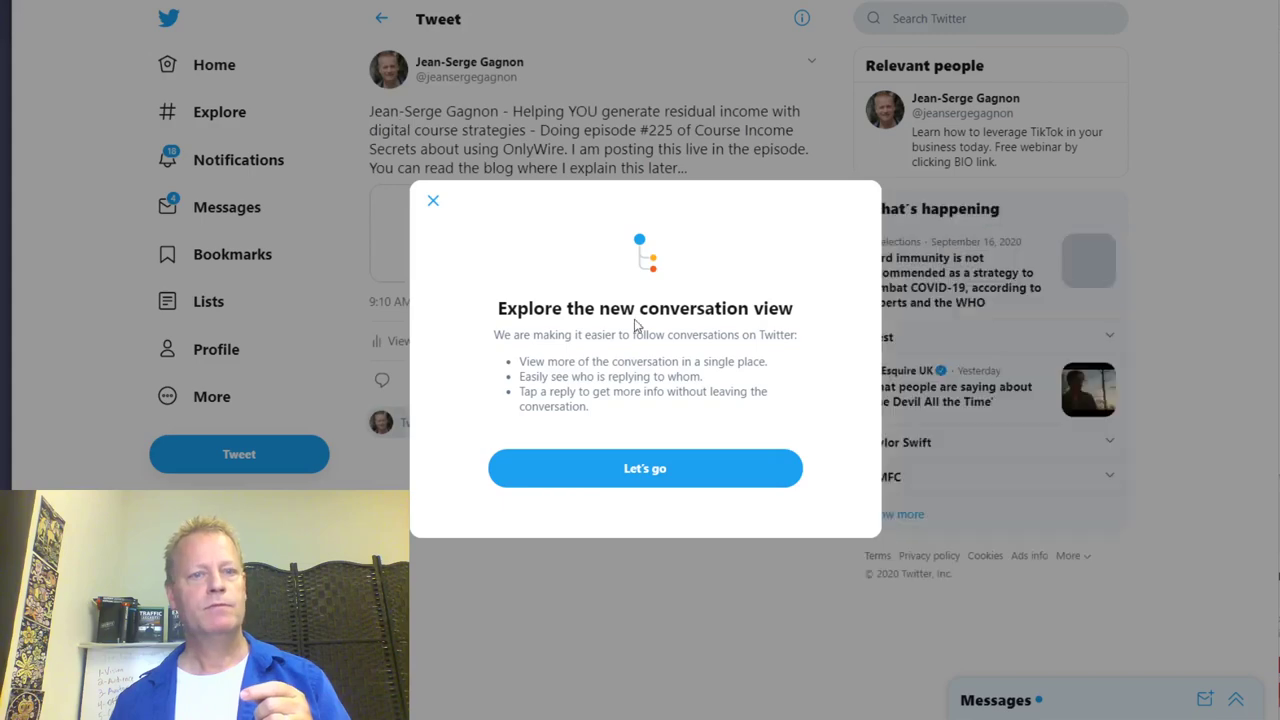
pyautogui.click(433, 200)
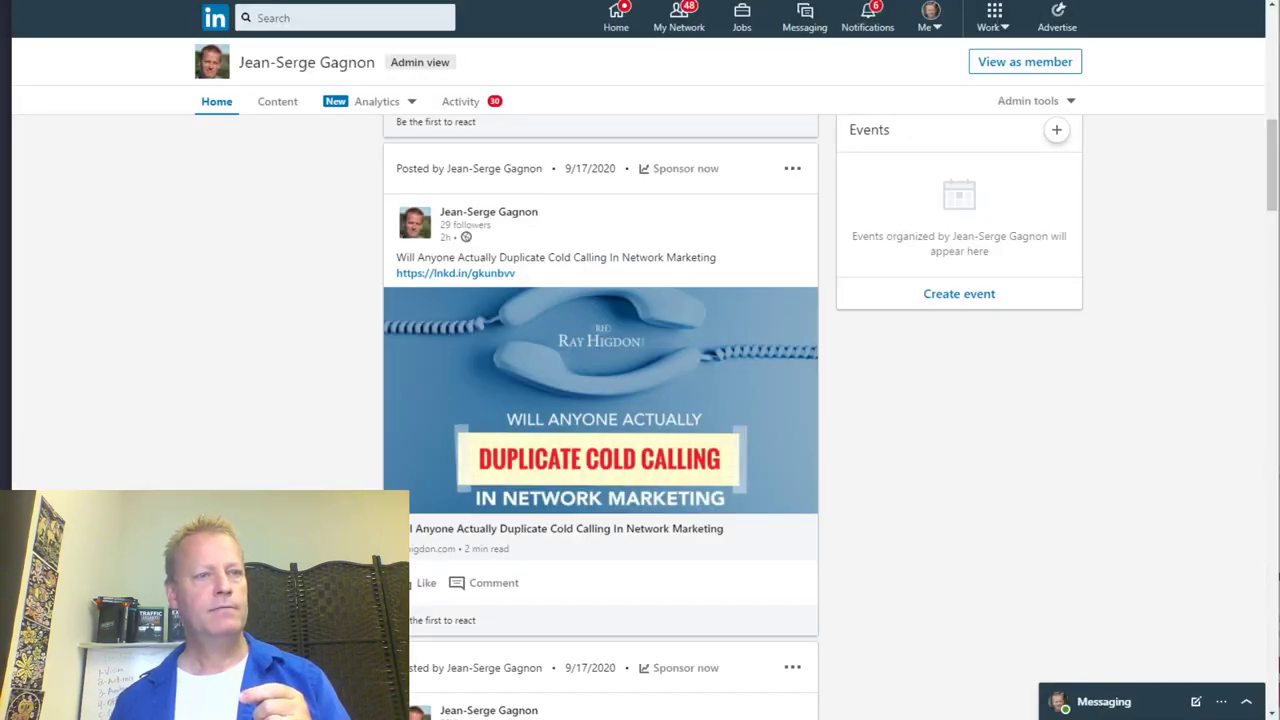
# Switch to the owner's LinkedIn page, reload it, and read the opening lines of the newest update about episode #225
pyautogui.scroll(9, 133, 37)
pyautogui.press('F5')
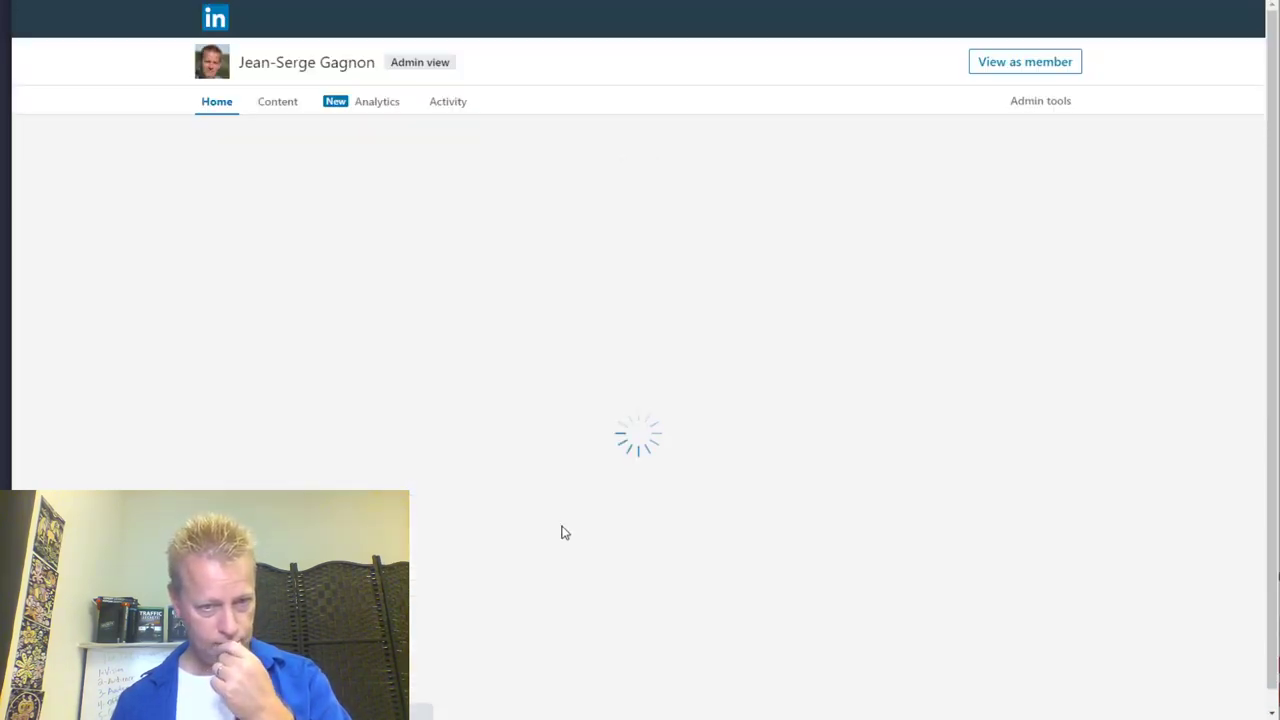
pyautogui.scroll(-3, 587, 557)
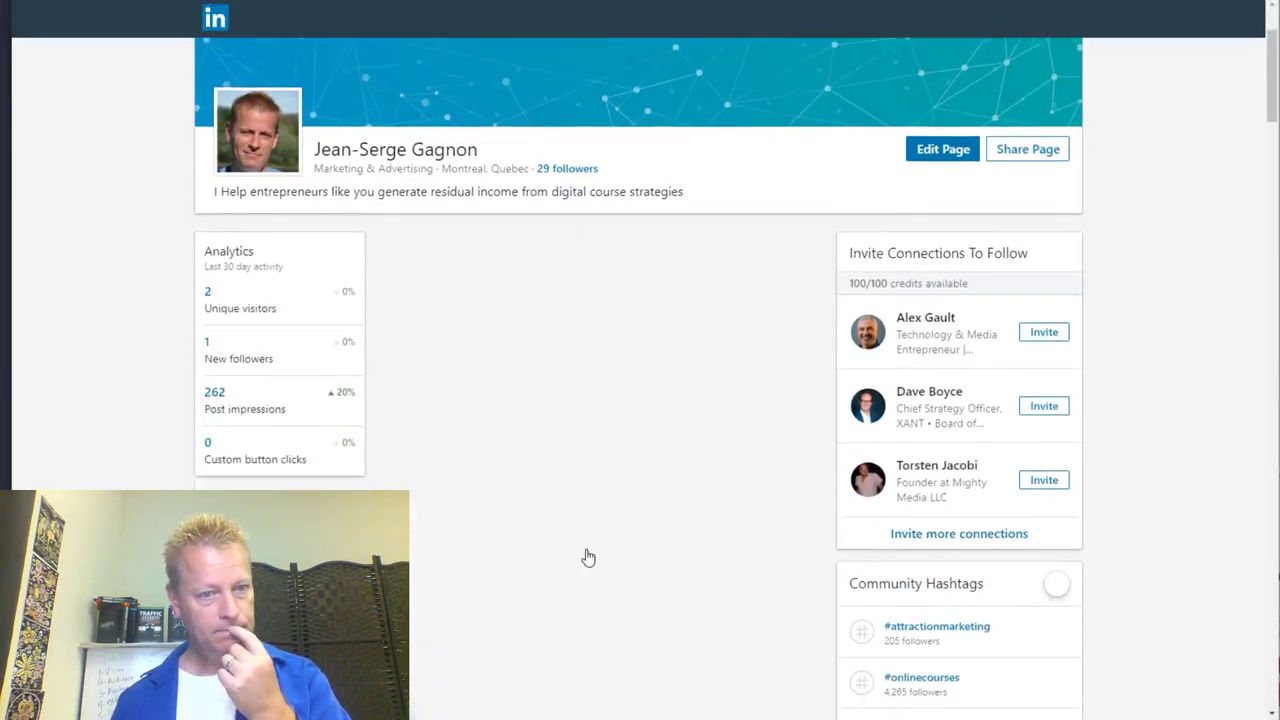
pyautogui.moveTo(447, 312); pyautogui.dragTo(655, 340)
pyautogui.click(780, 348)
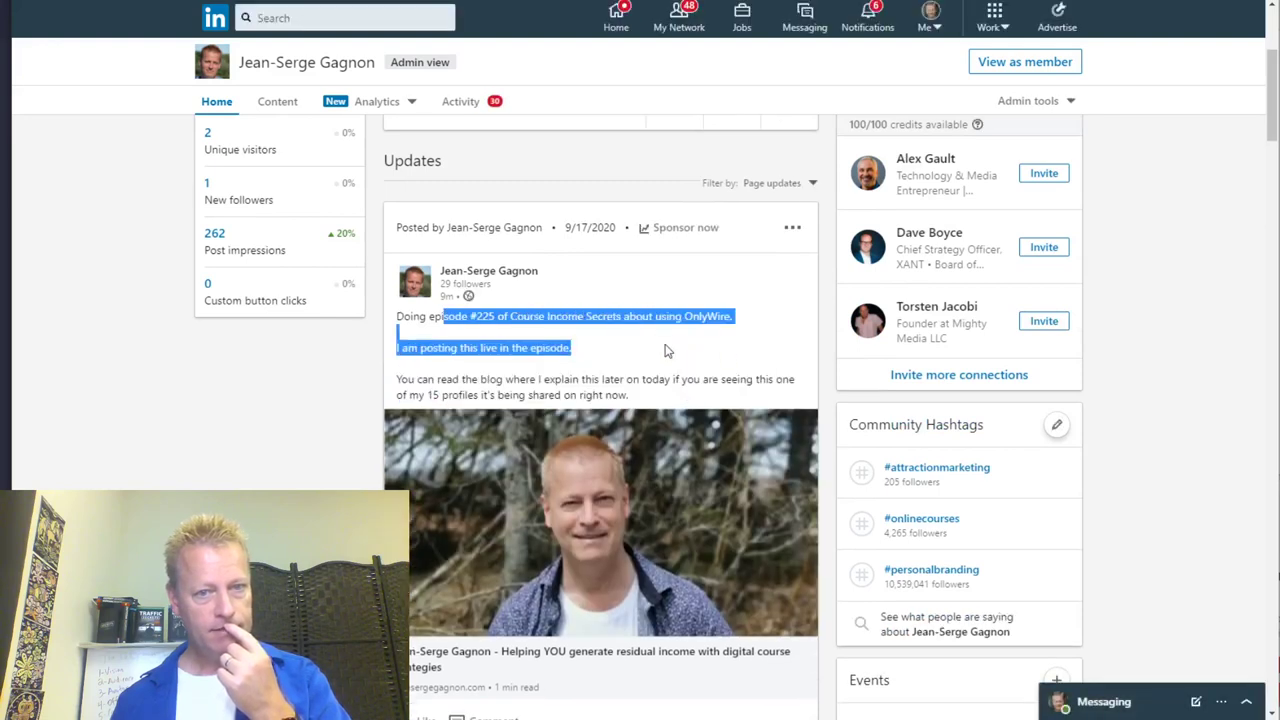
# Examine the LinkedIn update's closing sentence about sharing to 15 profiles, along with its attached image and link preview
pyautogui.click(627, 387)
pyautogui.moveTo(636, 400); pyautogui.dragTo(548, 396)
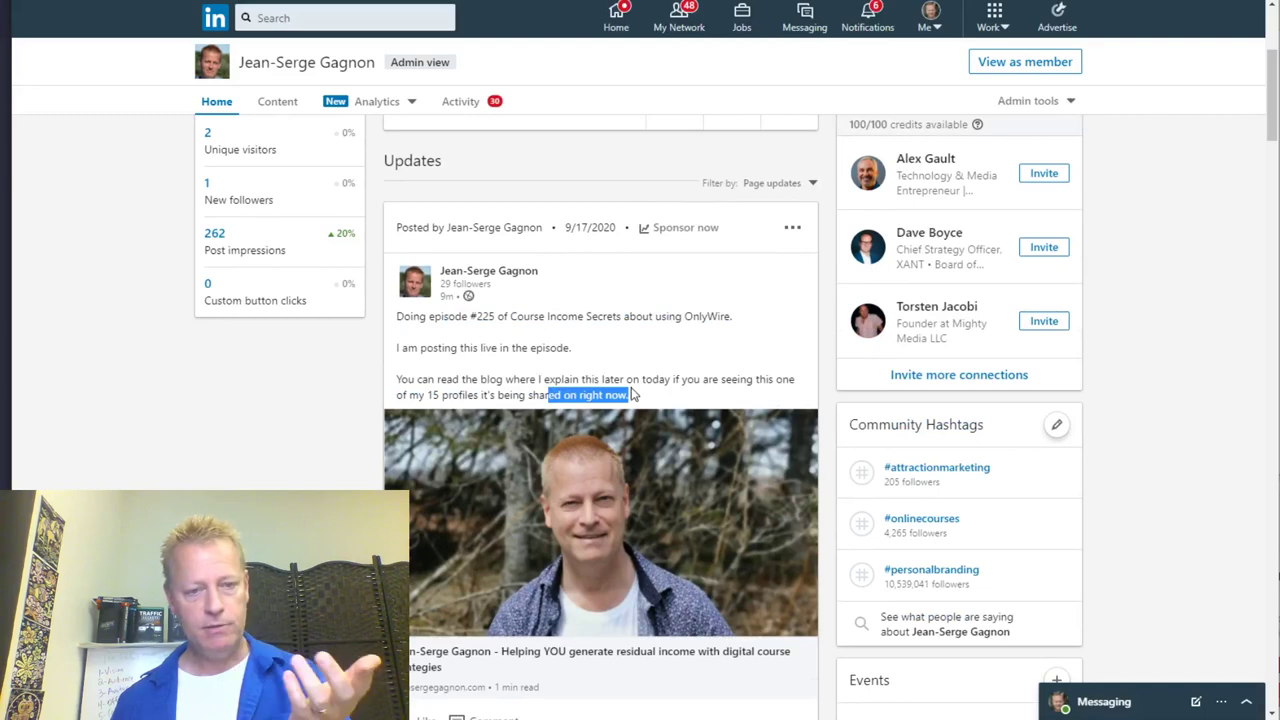
pyautogui.scroll(-2, 636, 398)
pyautogui.scroll(-1, 634, 378)
pyautogui.scroll(2, 634, 378)
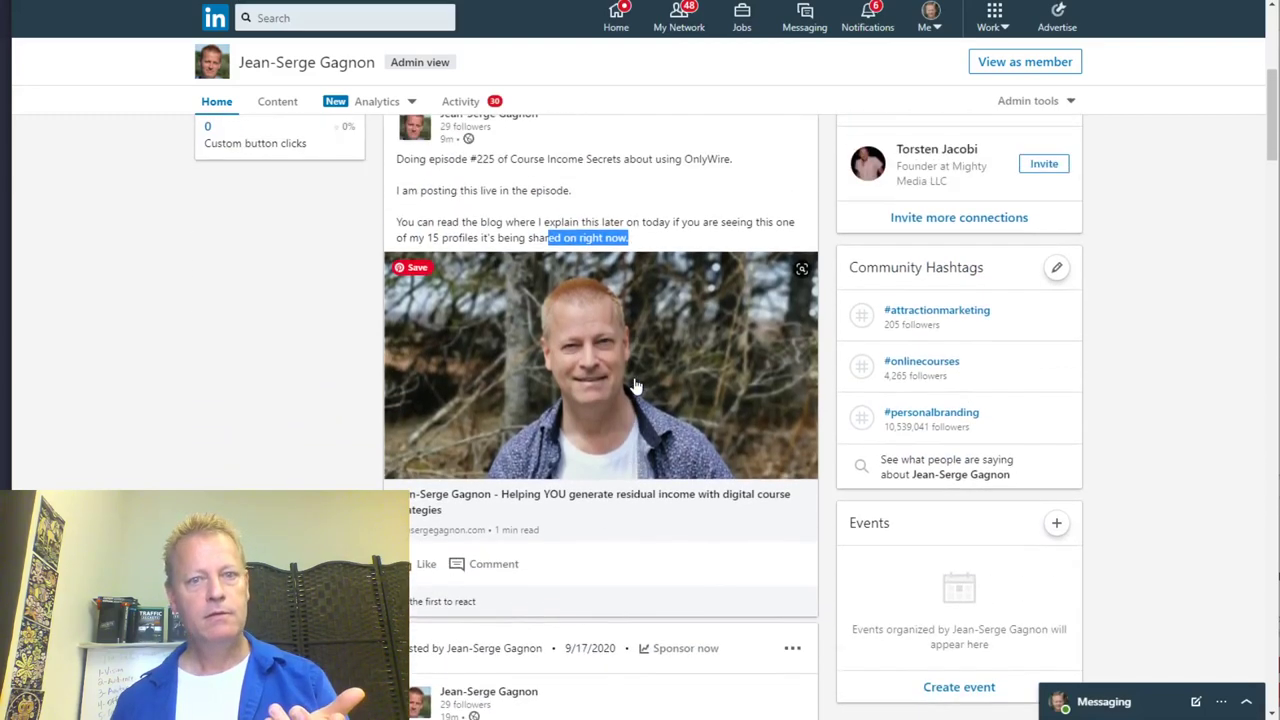
pyautogui.scroll(3, 636, 386)
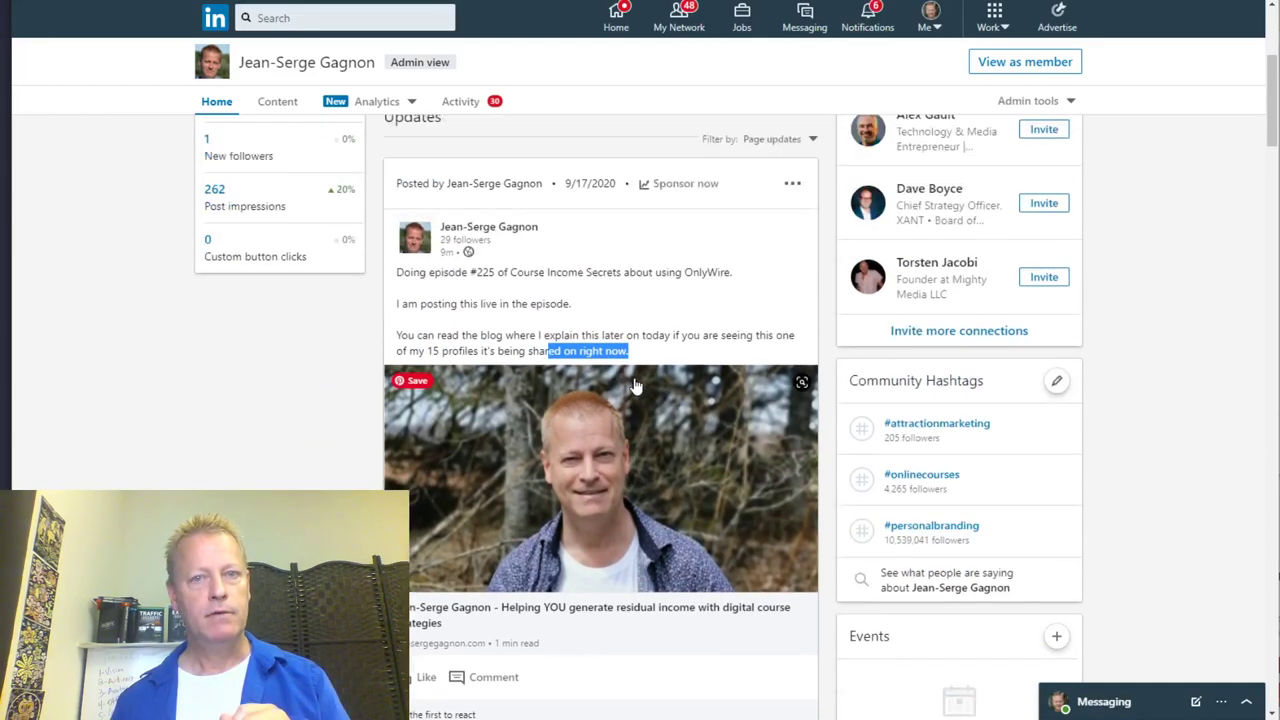
# Switch back to the OnlyWire posts list and start a new post
pyautogui.click(1018, 66)
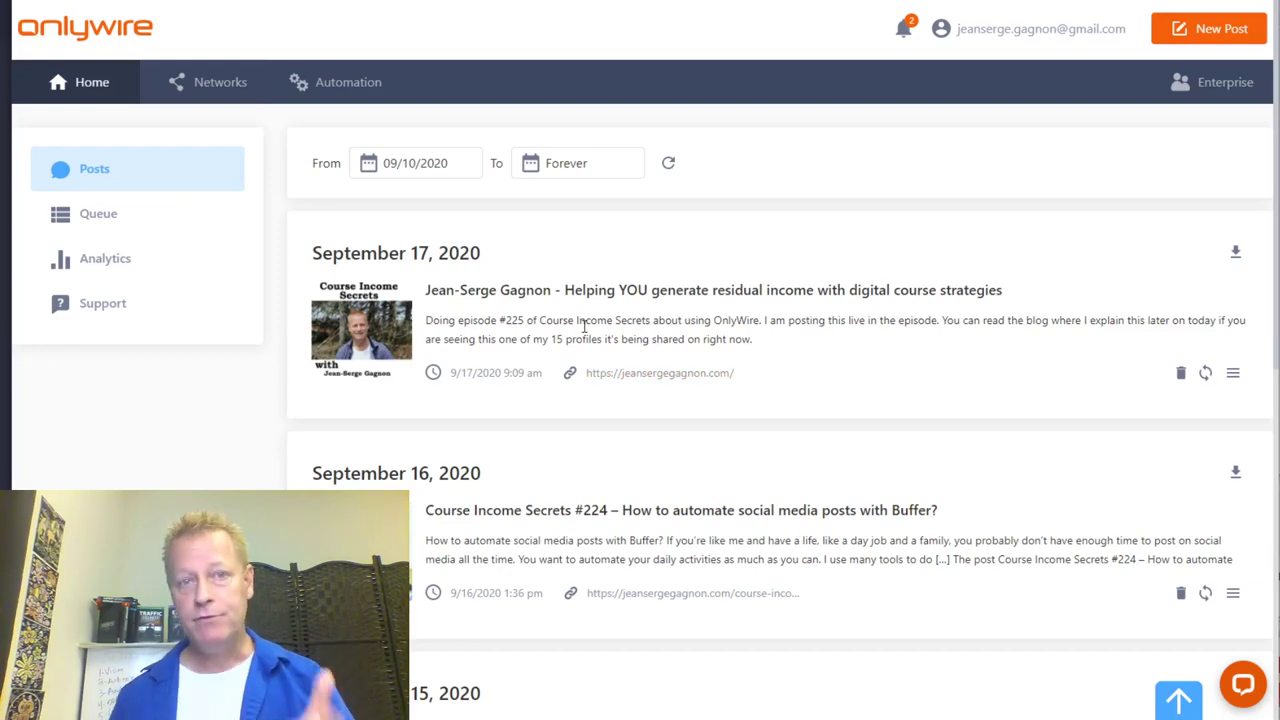
pyautogui.click(1205, 35)
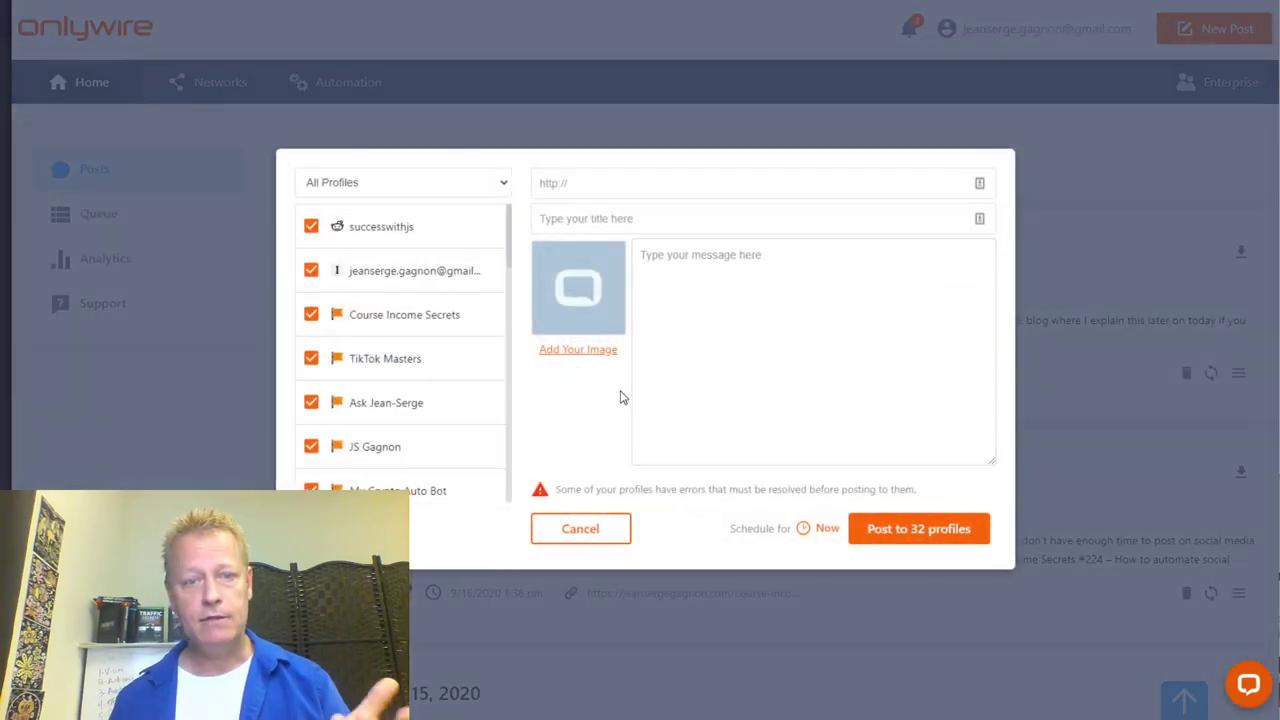